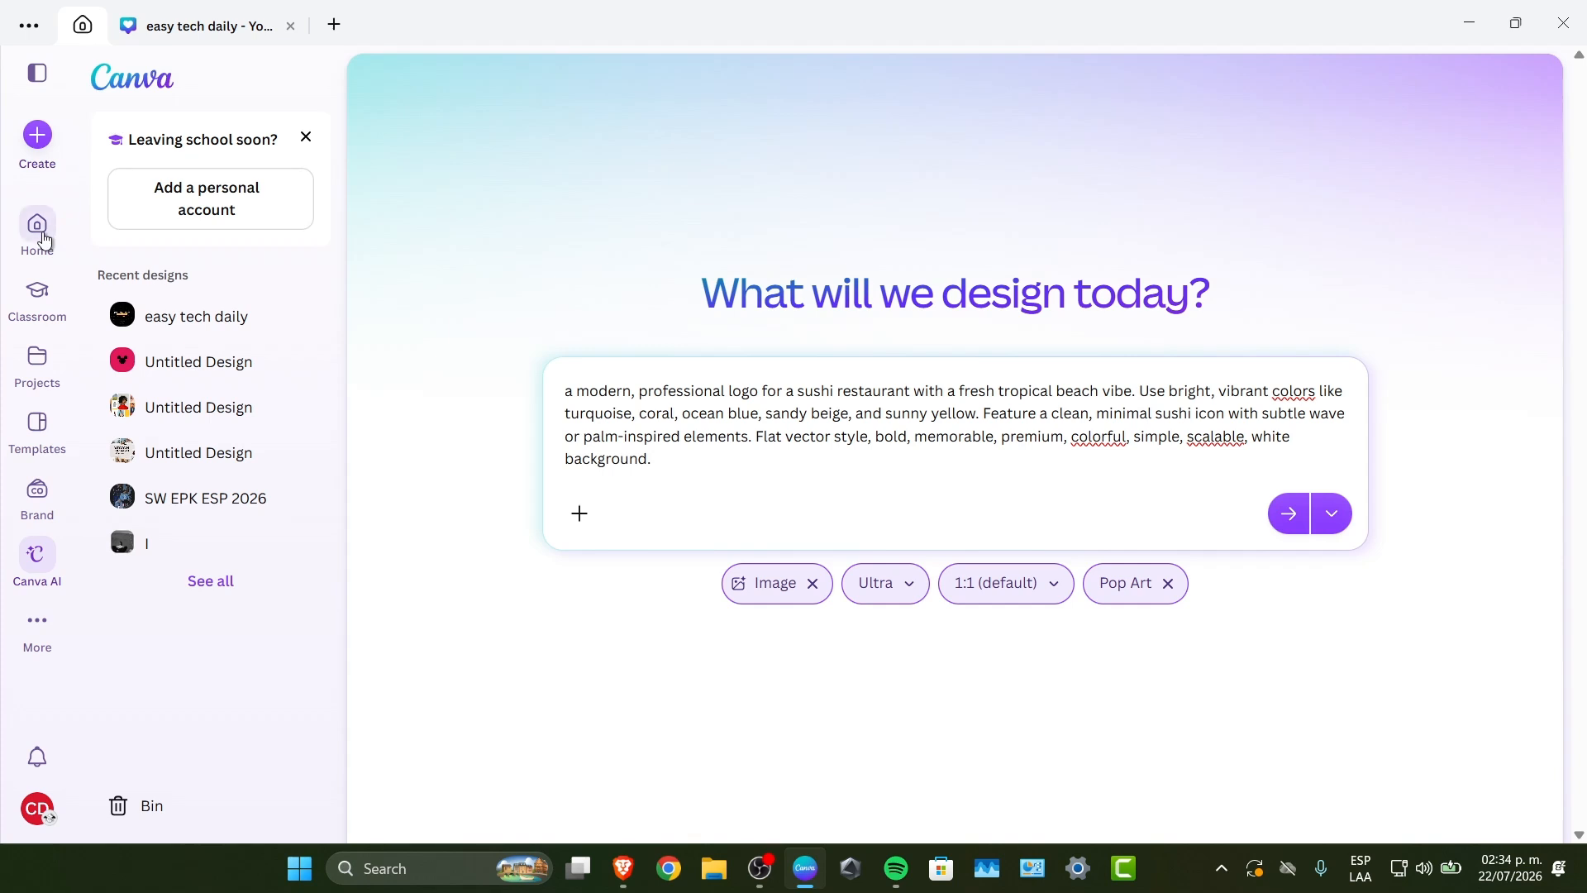
Step: Search the home page for "logo"
{"action": "left_click", "coordinate": [41, 235]}
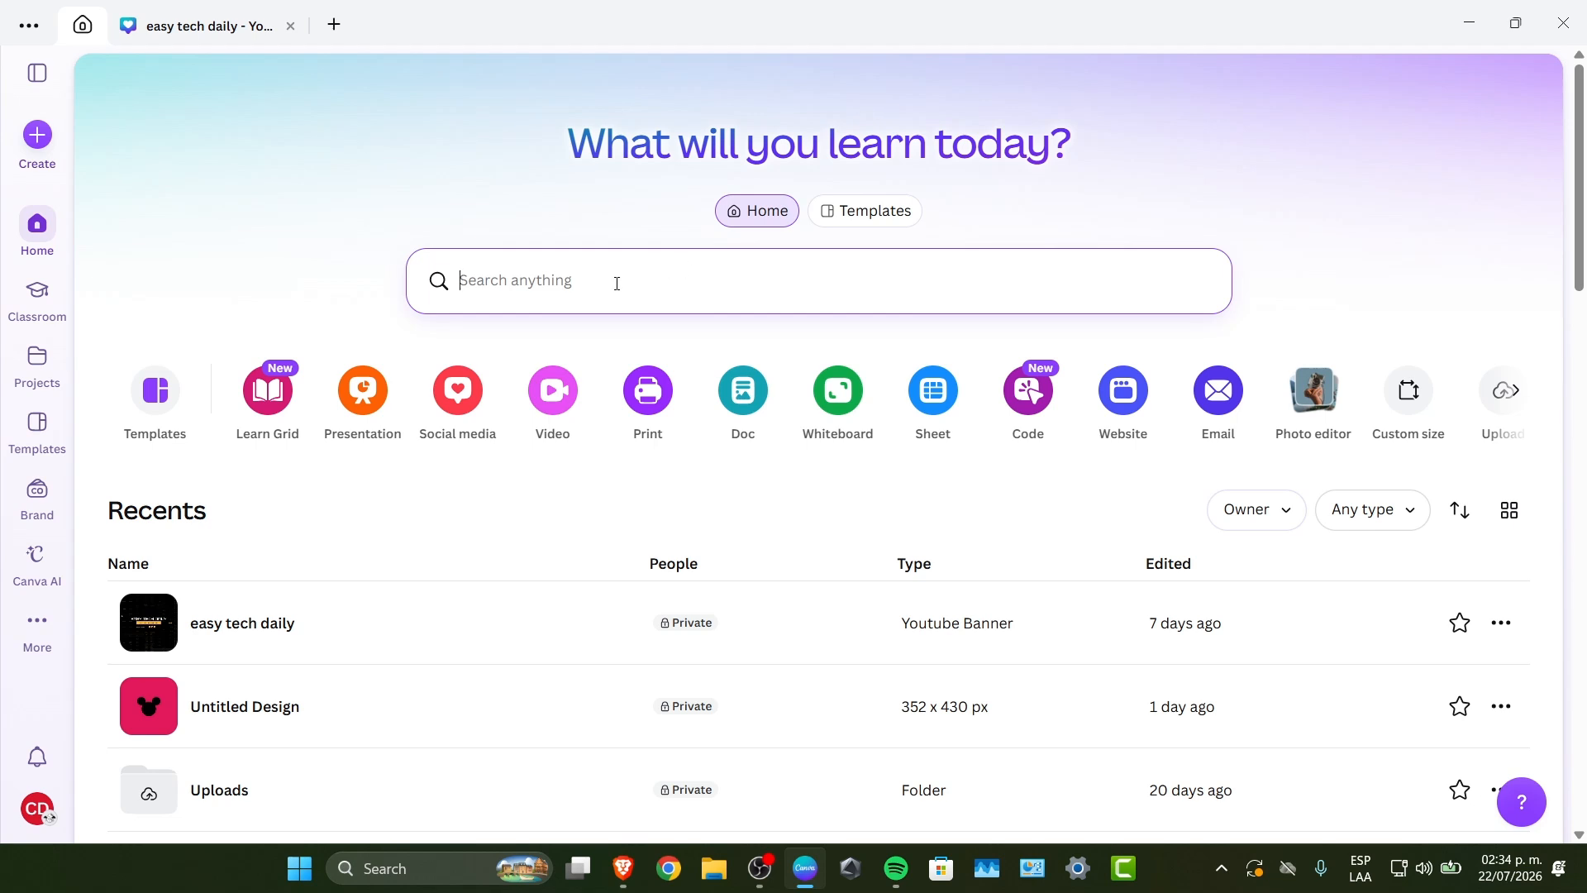
{"action": "left_click", "coordinate": [664, 261]}
{"action": "type", "text": "logo"}
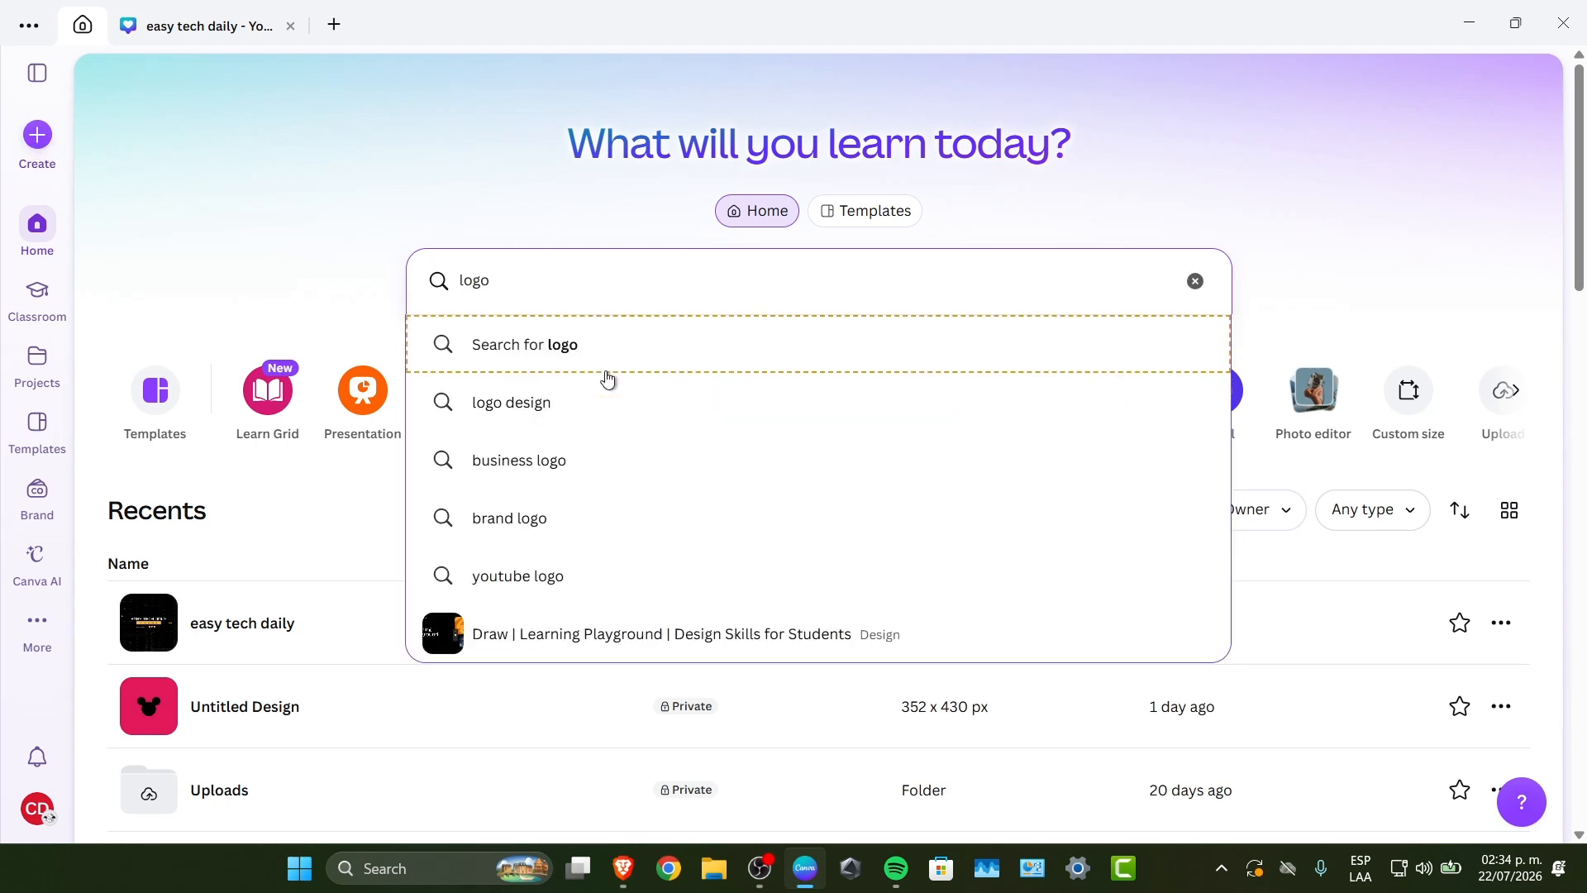
{"action": "left_click", "coordinate": [608, 364]}
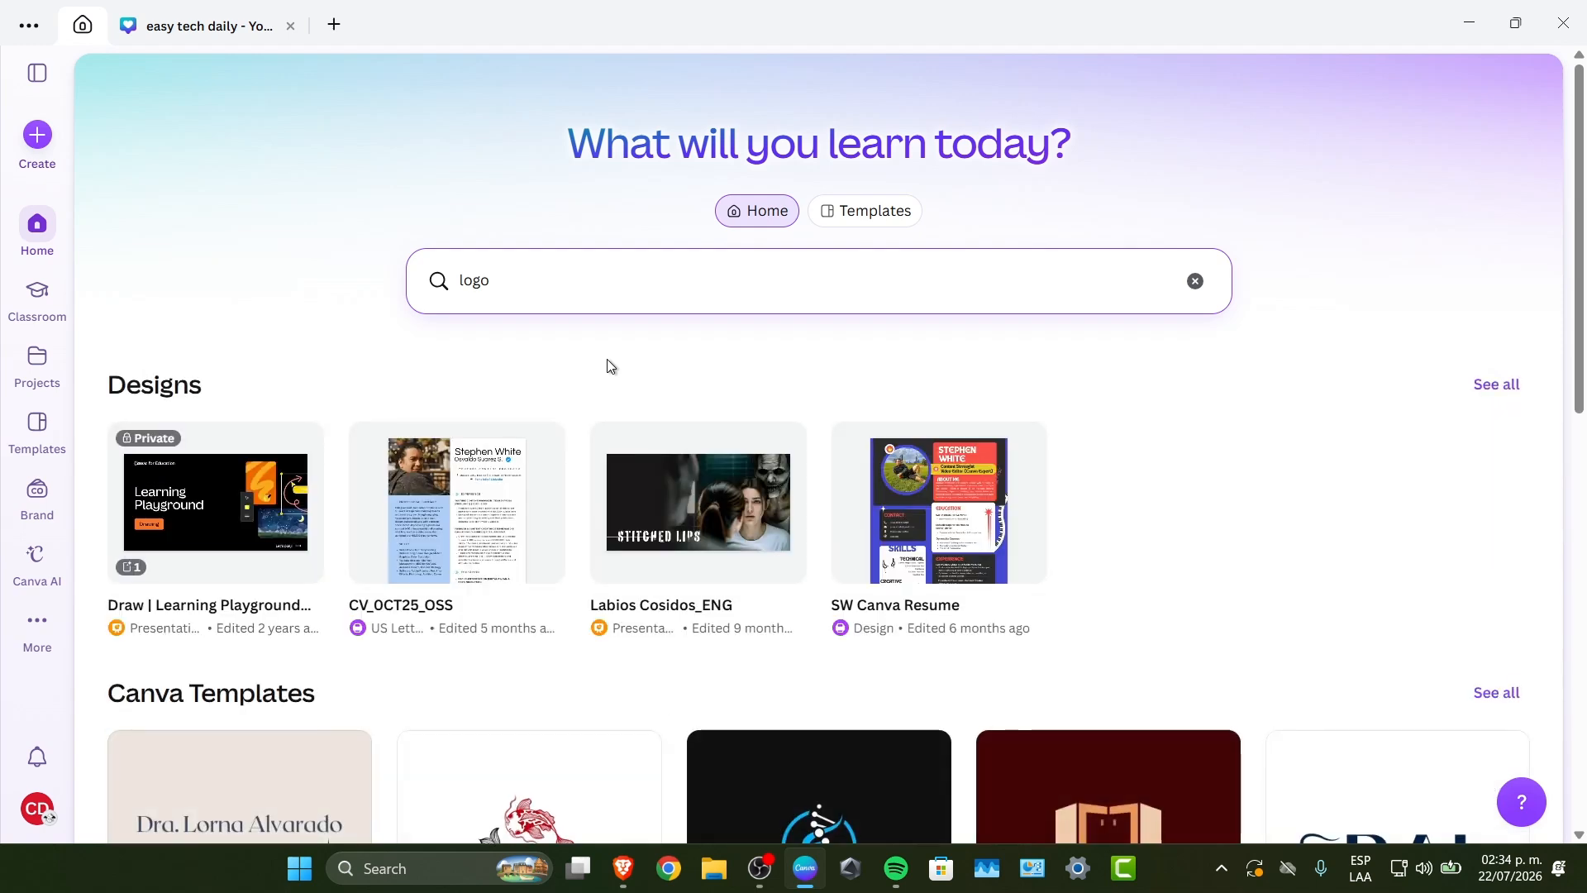
Step: Create a new blank Logo design and close the open "easy tech daily" banner design
{"action": "left_click", "coordinate": [26, 133]}
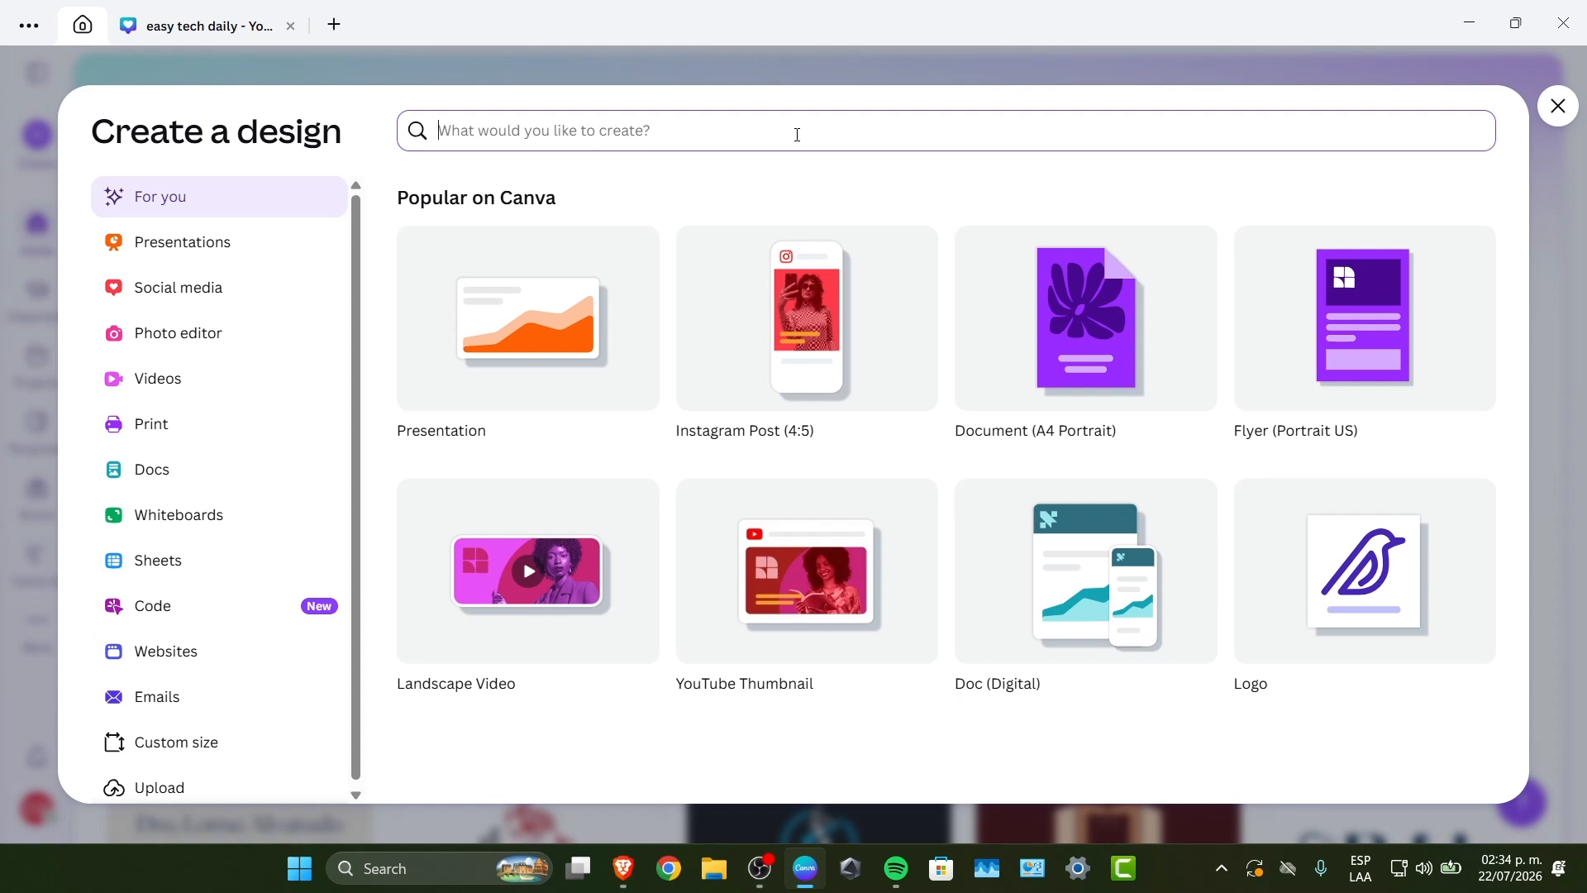
{"action": "type", "text": "logo"}
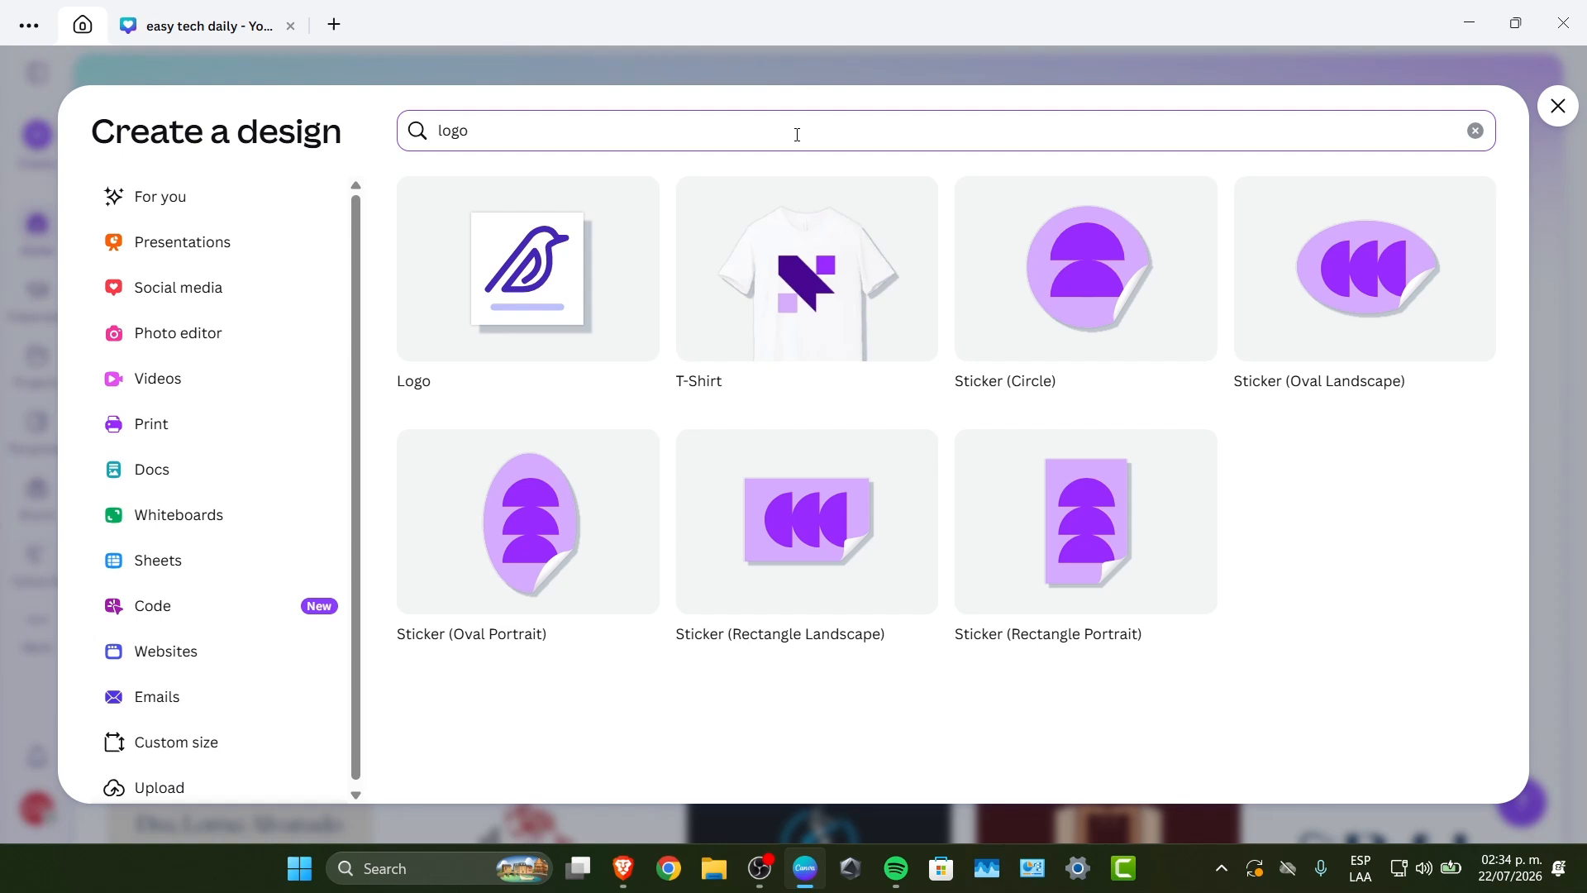
{"action": "left_click", "coordinate": [574, 298]}
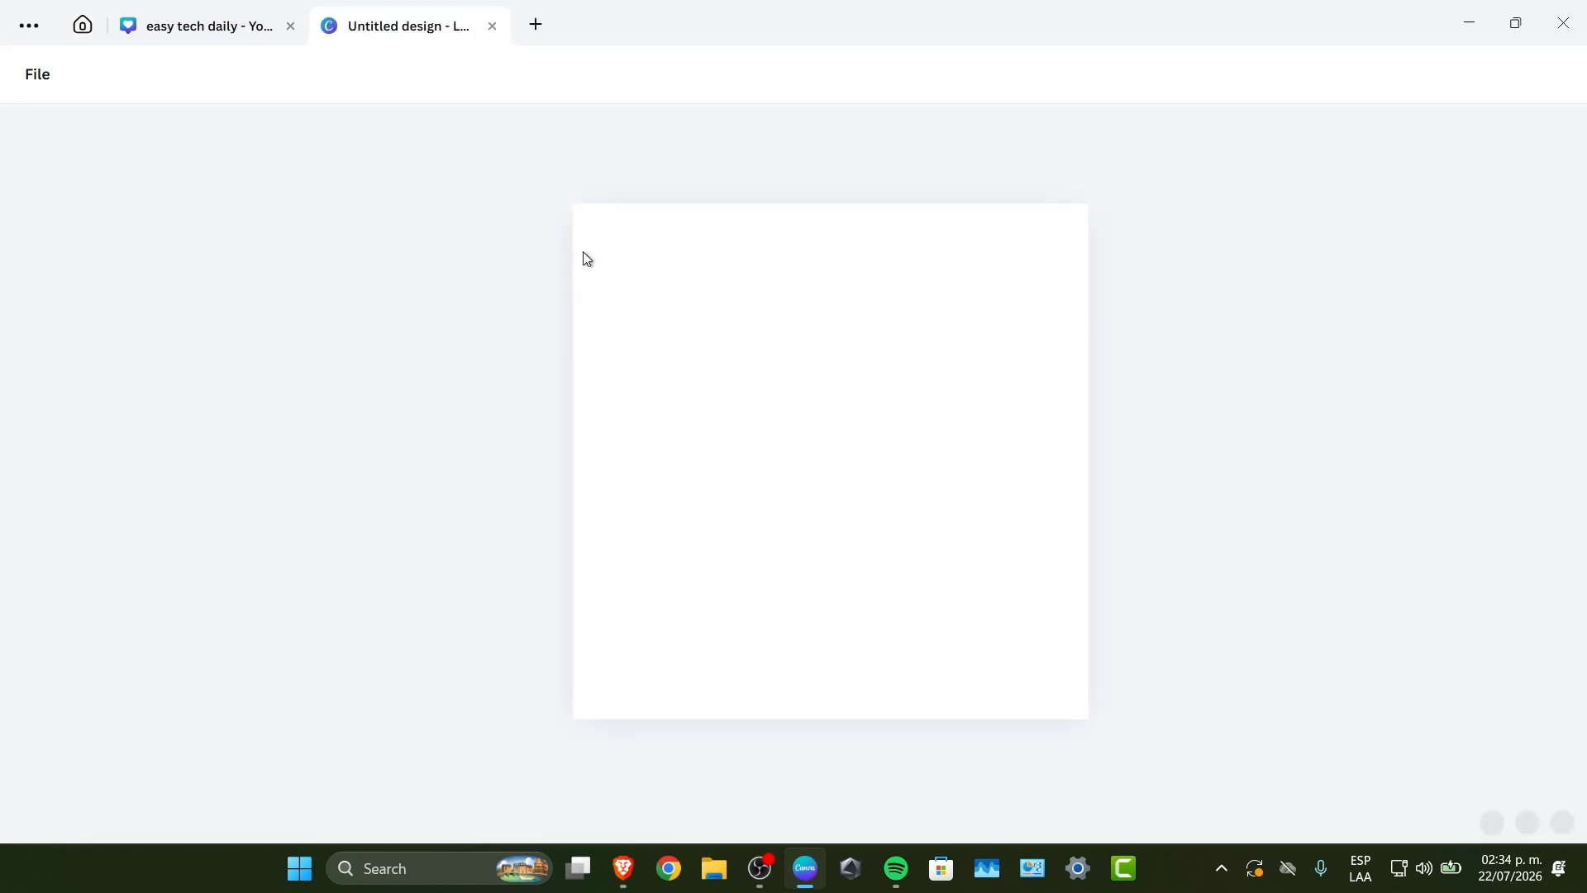
{"action": "left_click", "coordinate": [292, 29]}
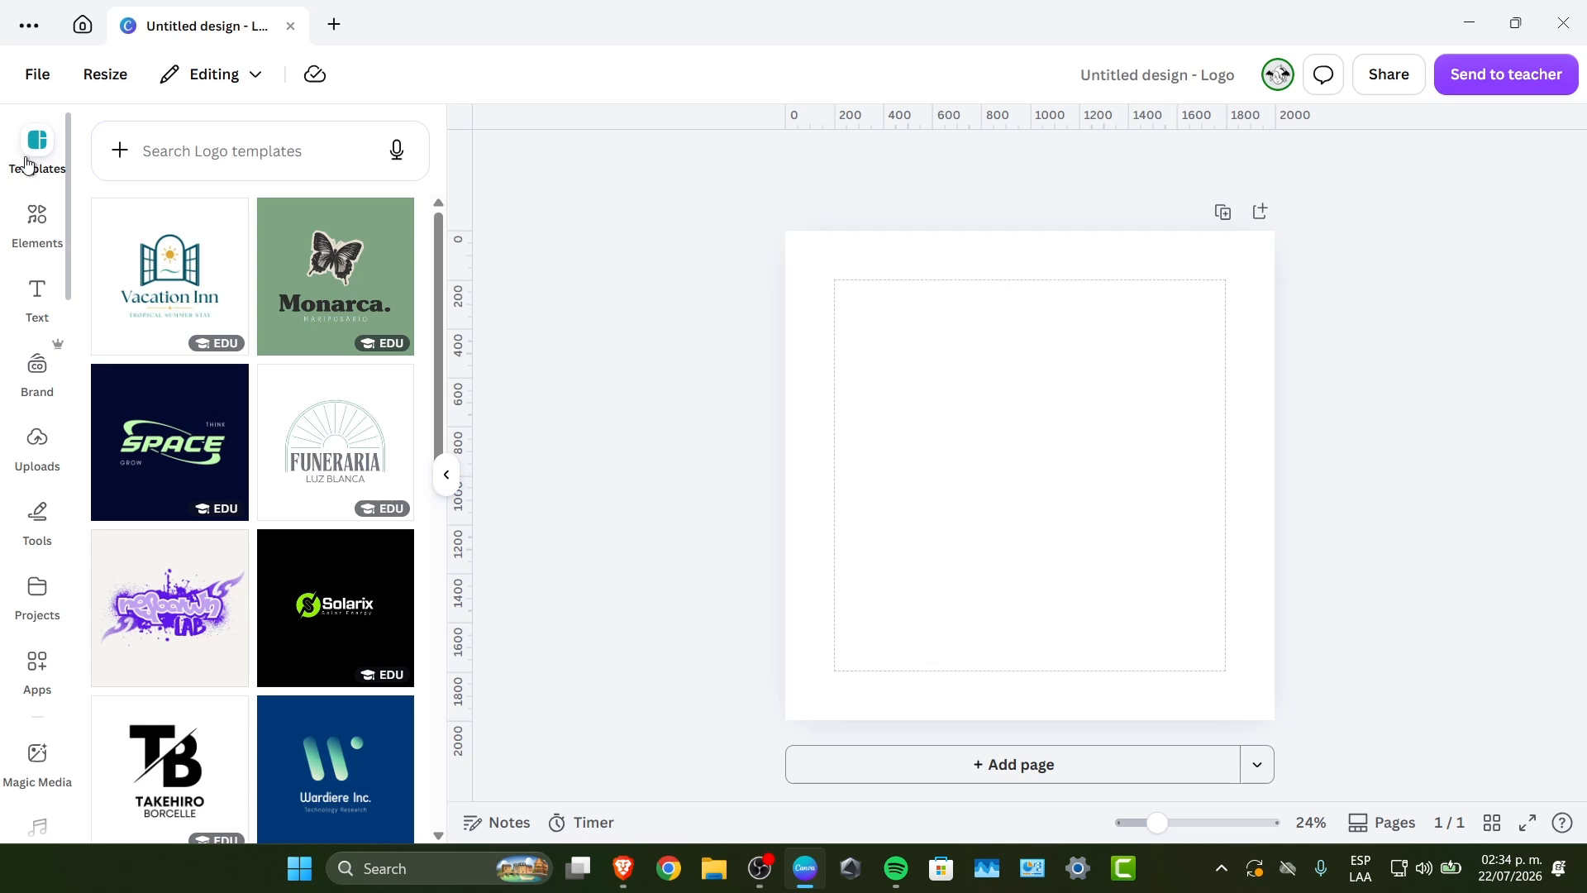
Step: Browse the logo templates and search them for "market logo"
{"action": "scroll", "coordinate": [243, 454], "scroll_direction": "down", "scroll_amount": 5}
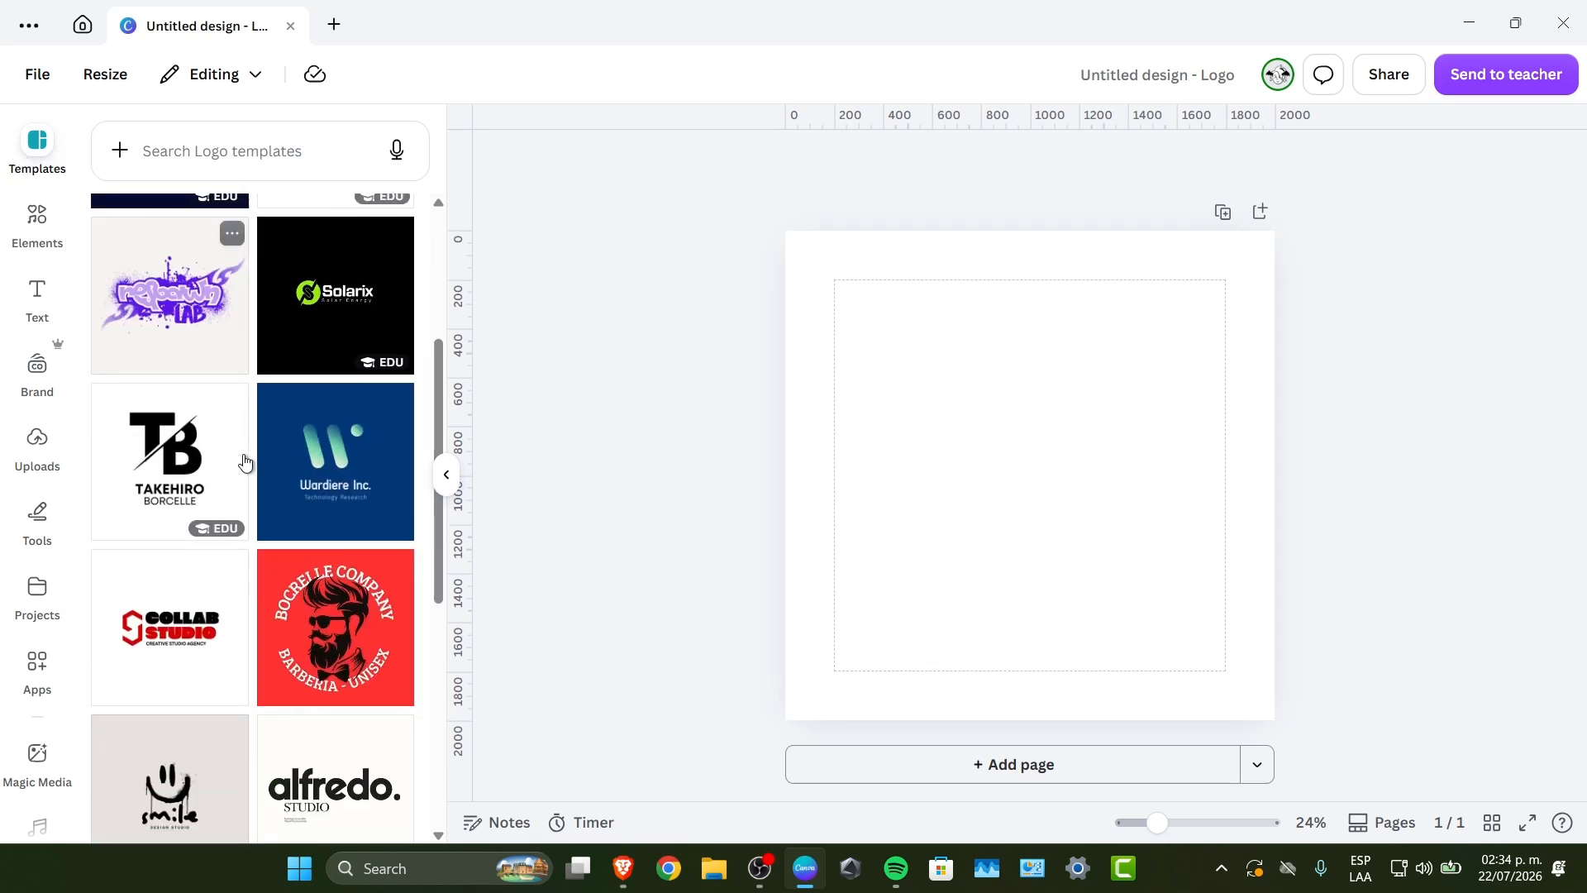
{"action": "scroll", "coordinate": [272, 494], "scroll_direction": "up", "scroll_amount": 5}
{"action": "left_click", "coordinate": [269, 158]}
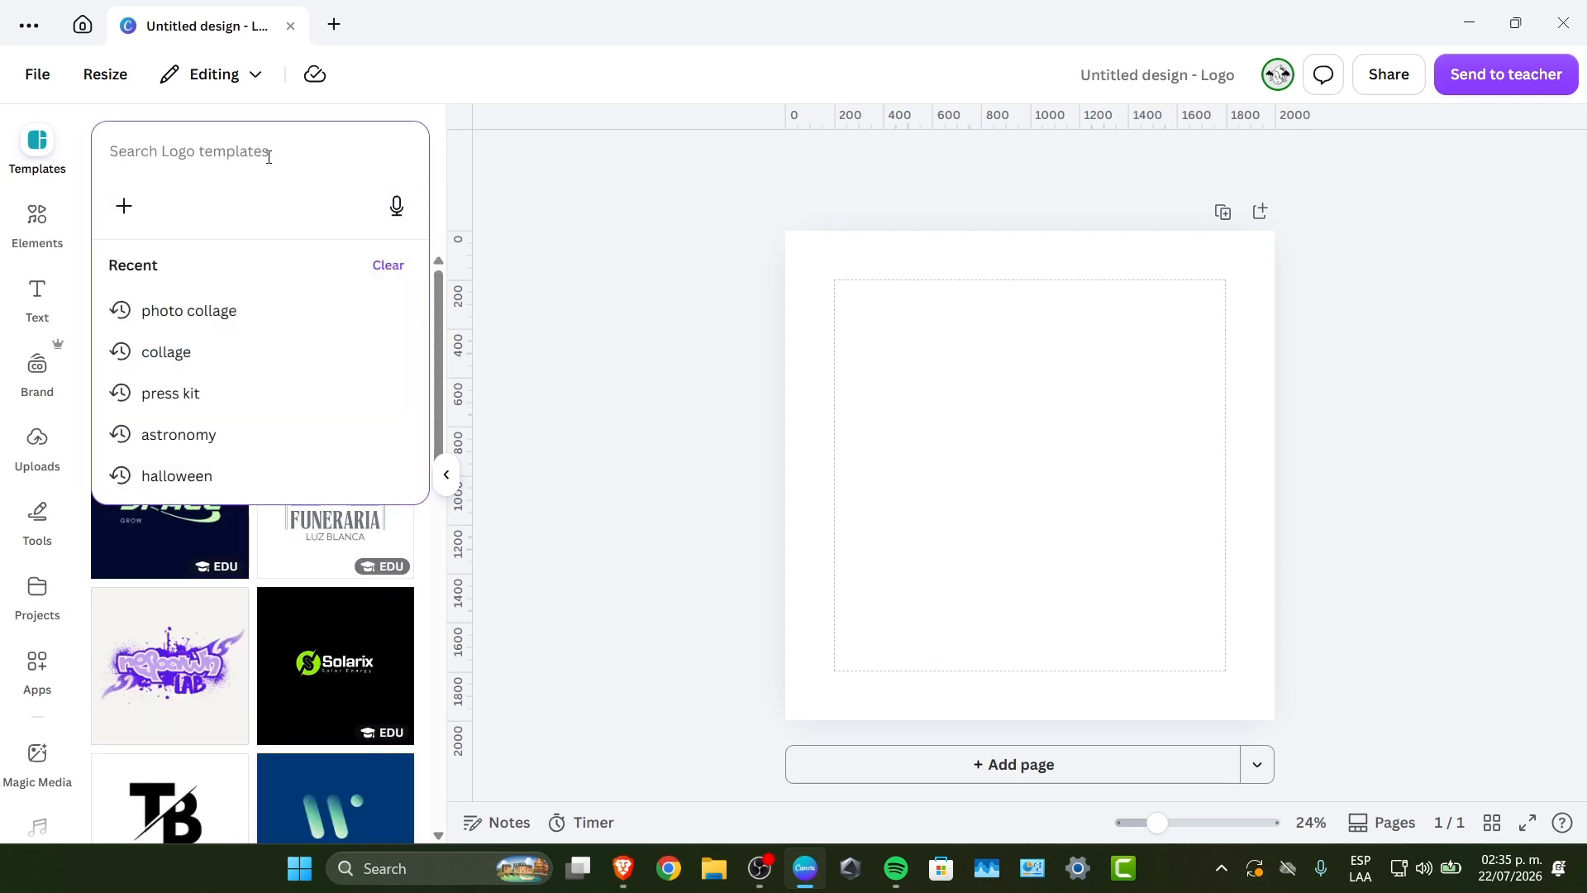
{"action": "type", "text": "market"}
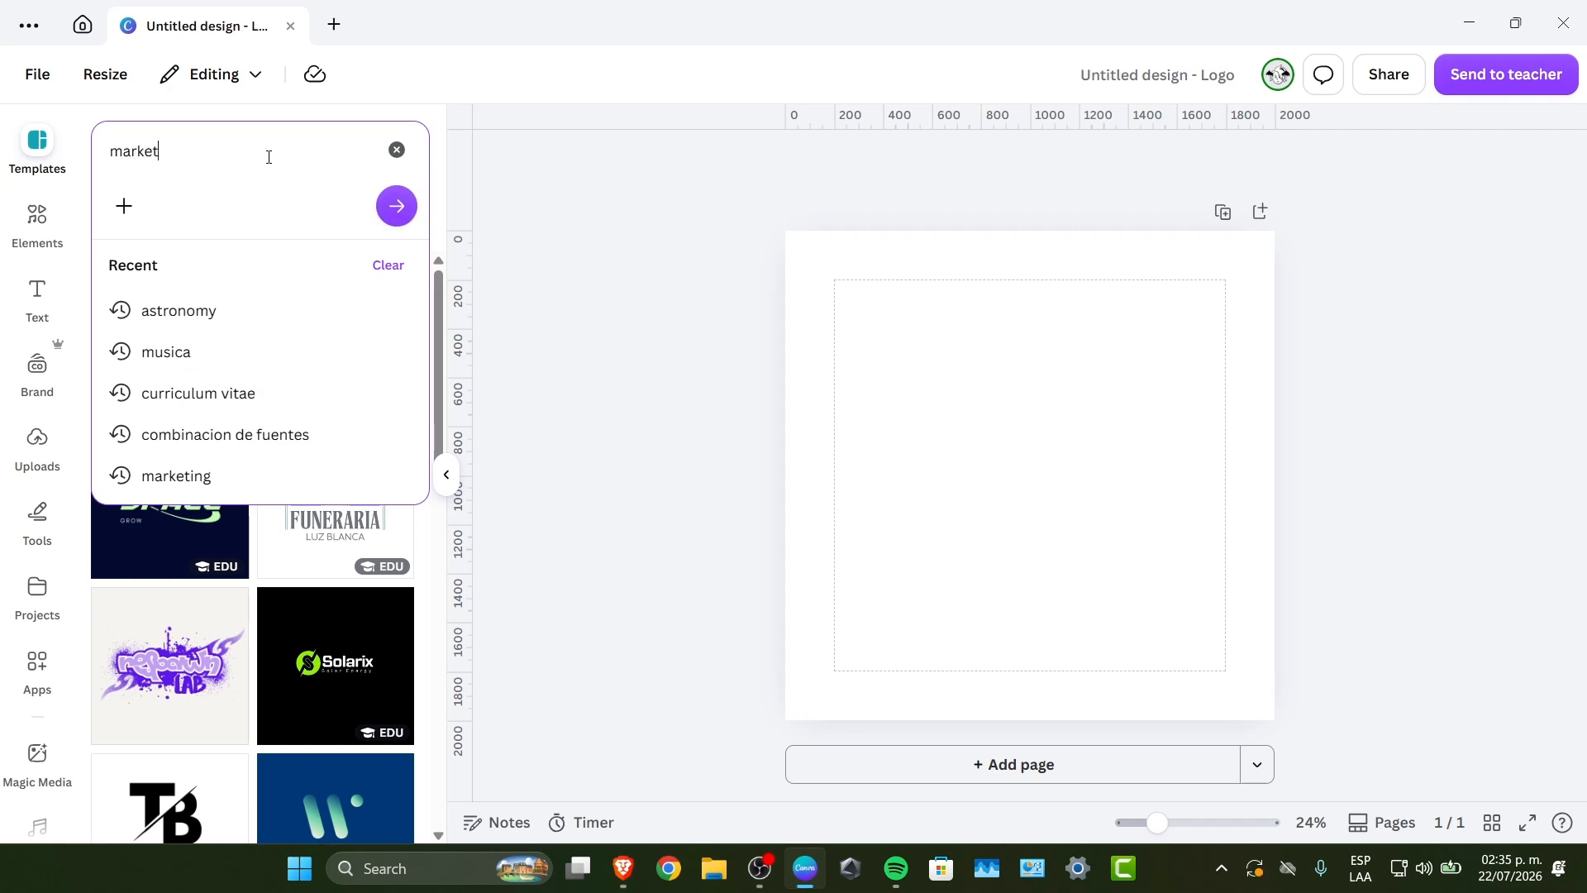
{"action": "type", "text": " logo"}
{"action": "key", "text": "Return"}
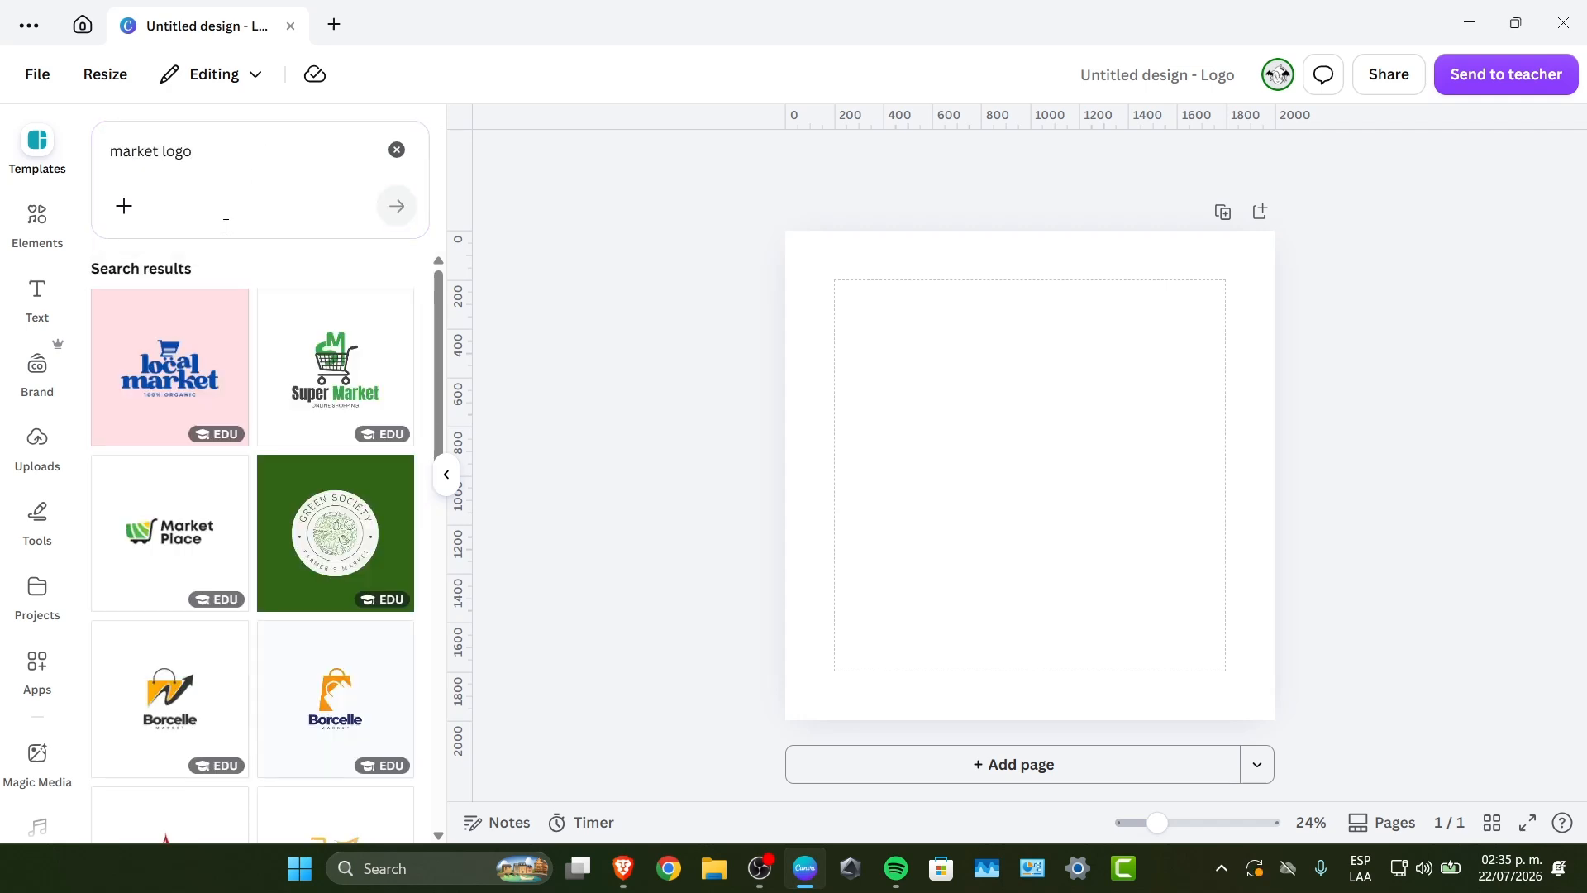
Step: Find the Green and Cream Circle Vintage Farmers Market Logo template and apply its cream-background page to the design
{"action": "scroll", "coordinate": [365, 439], "scroll_direction": "down", "scroll_amount": 3}
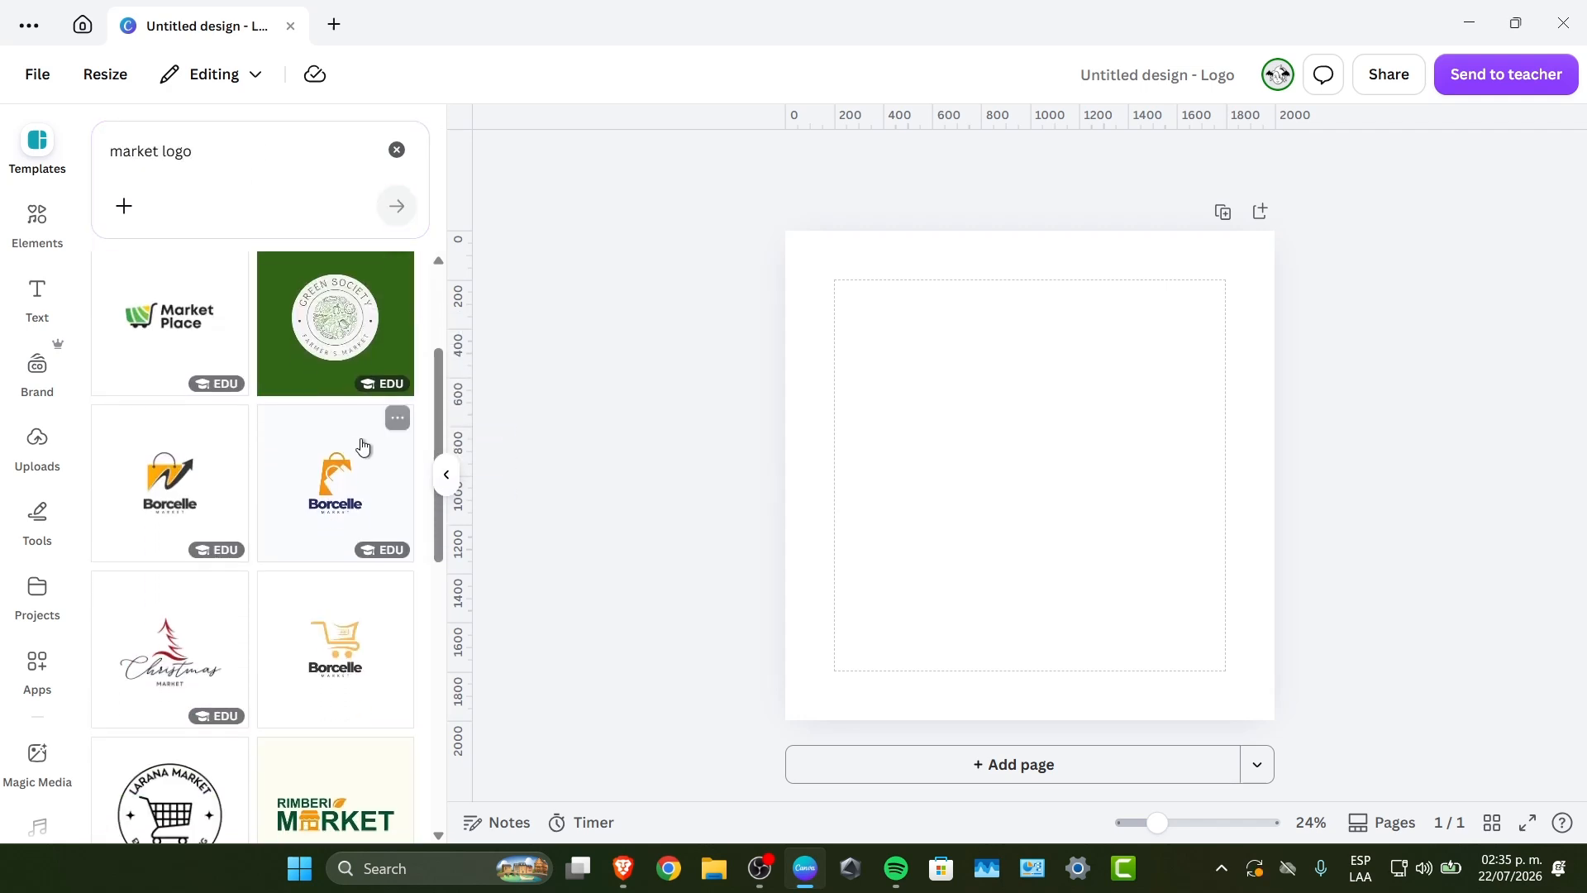
{"action": "scroll", "coordinate": [365, 446], "scroll_direction": "down", "scroll_amount": 5}
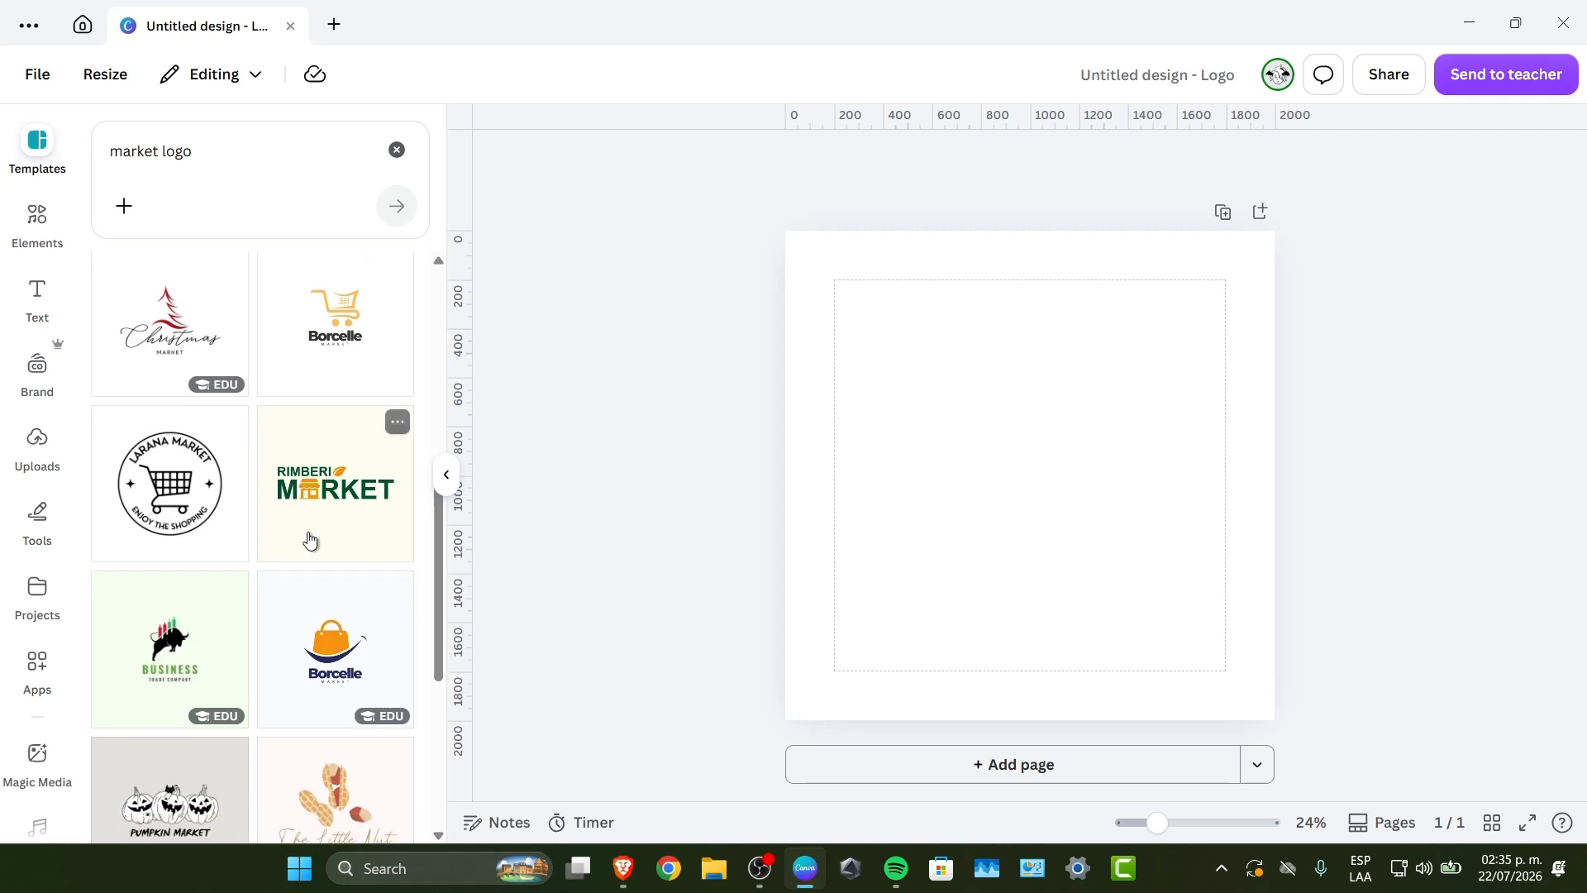
{"action": "scroll", "coordinate": [310, 540], "scroll_direction": "down", "scroll_amount": 10}
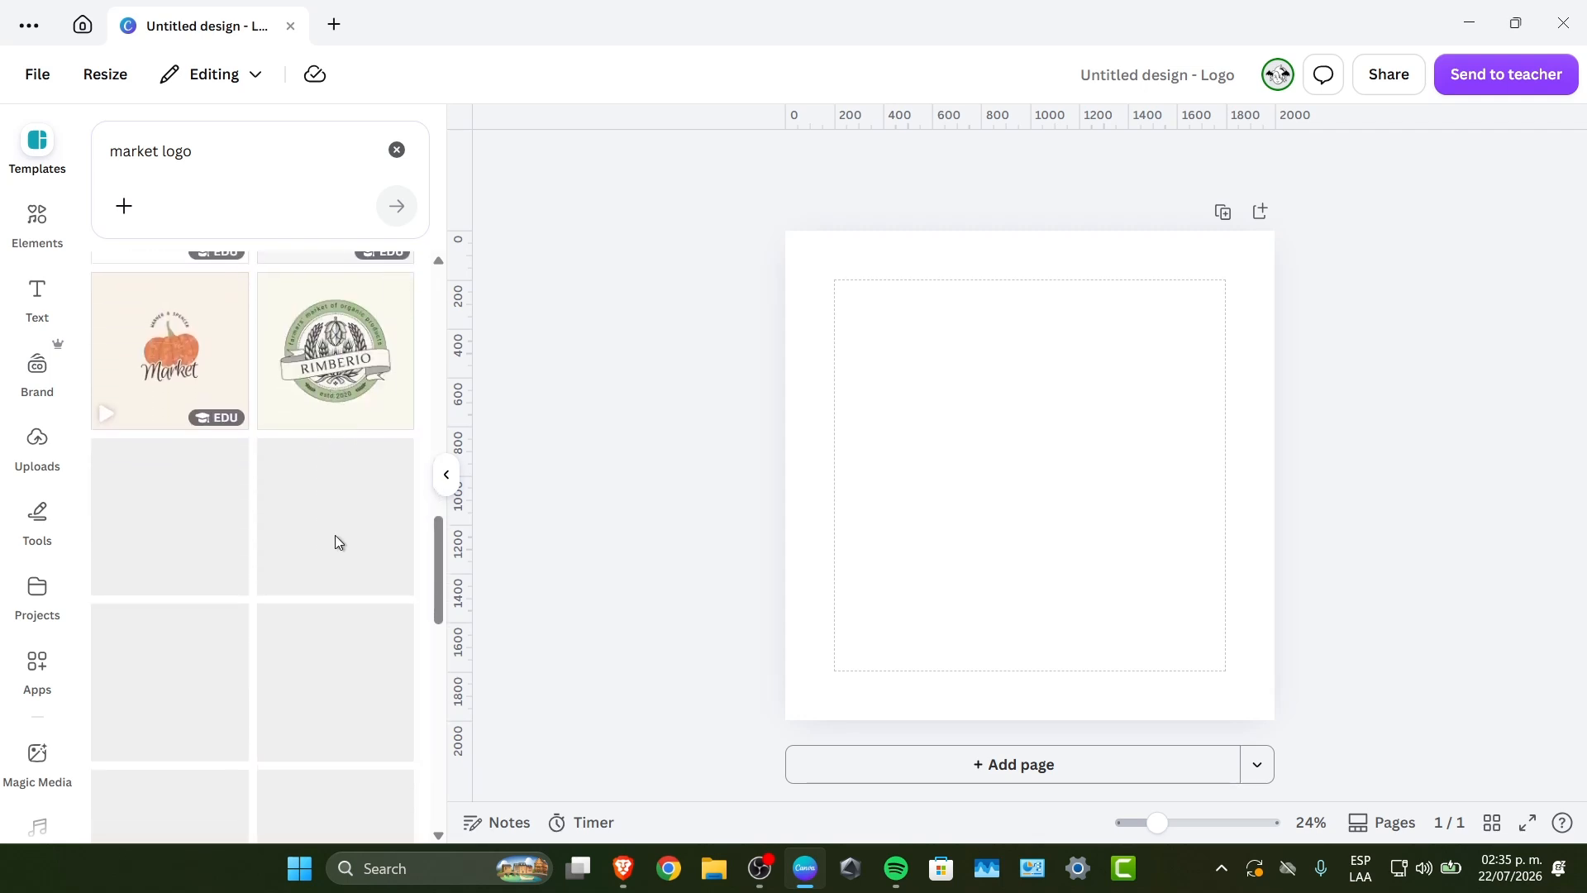
{"action": "left_click", "coordinate": [328, 373]}
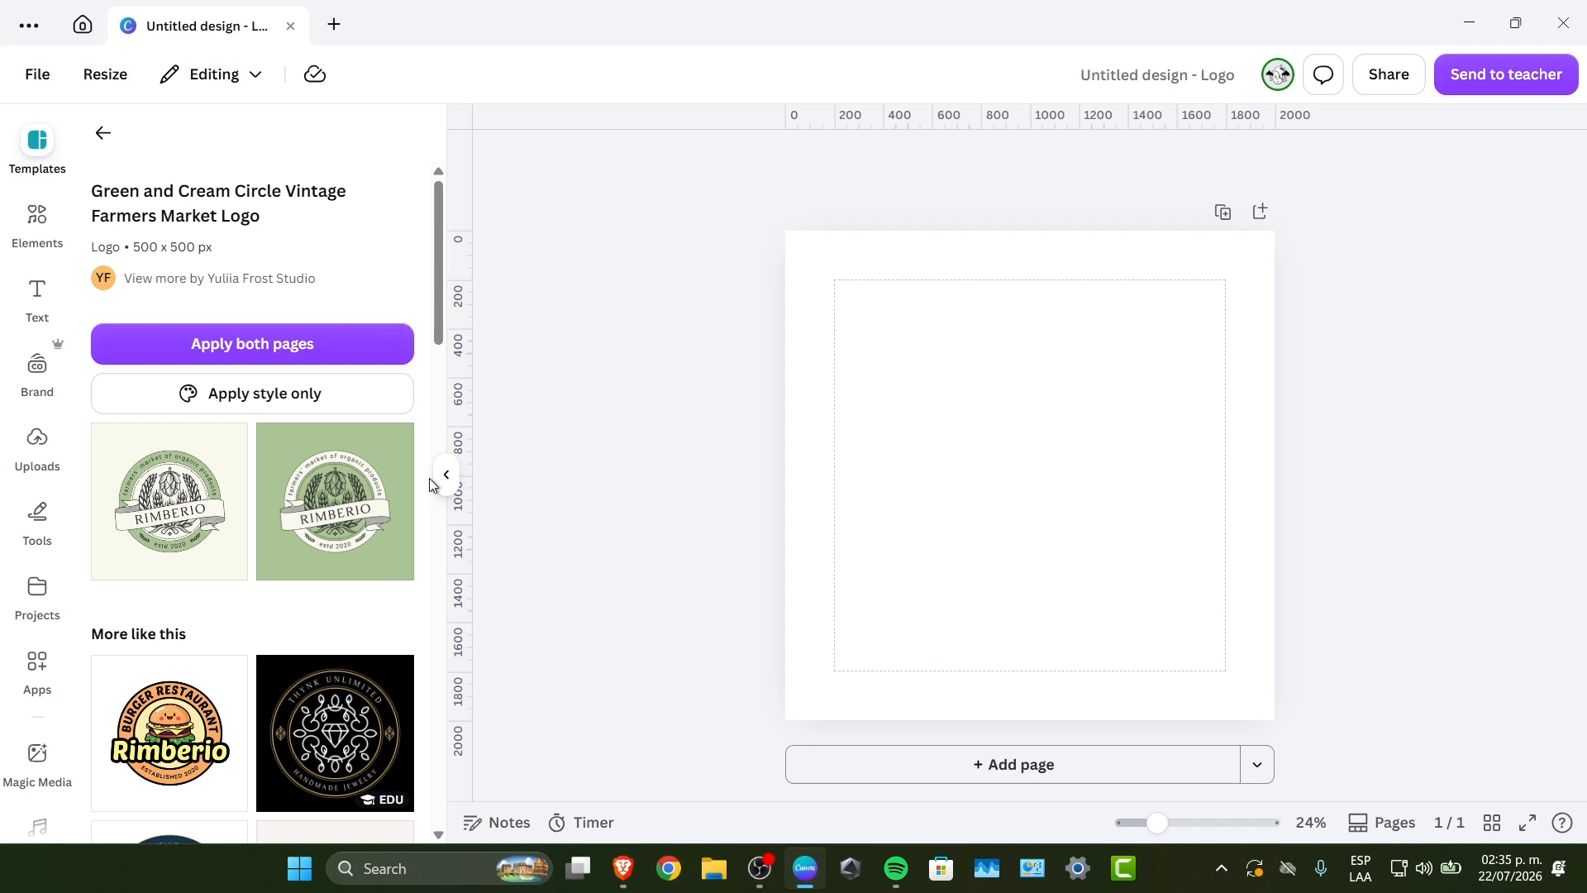
{"action": "left_click", "coordinate": [154, 554]}
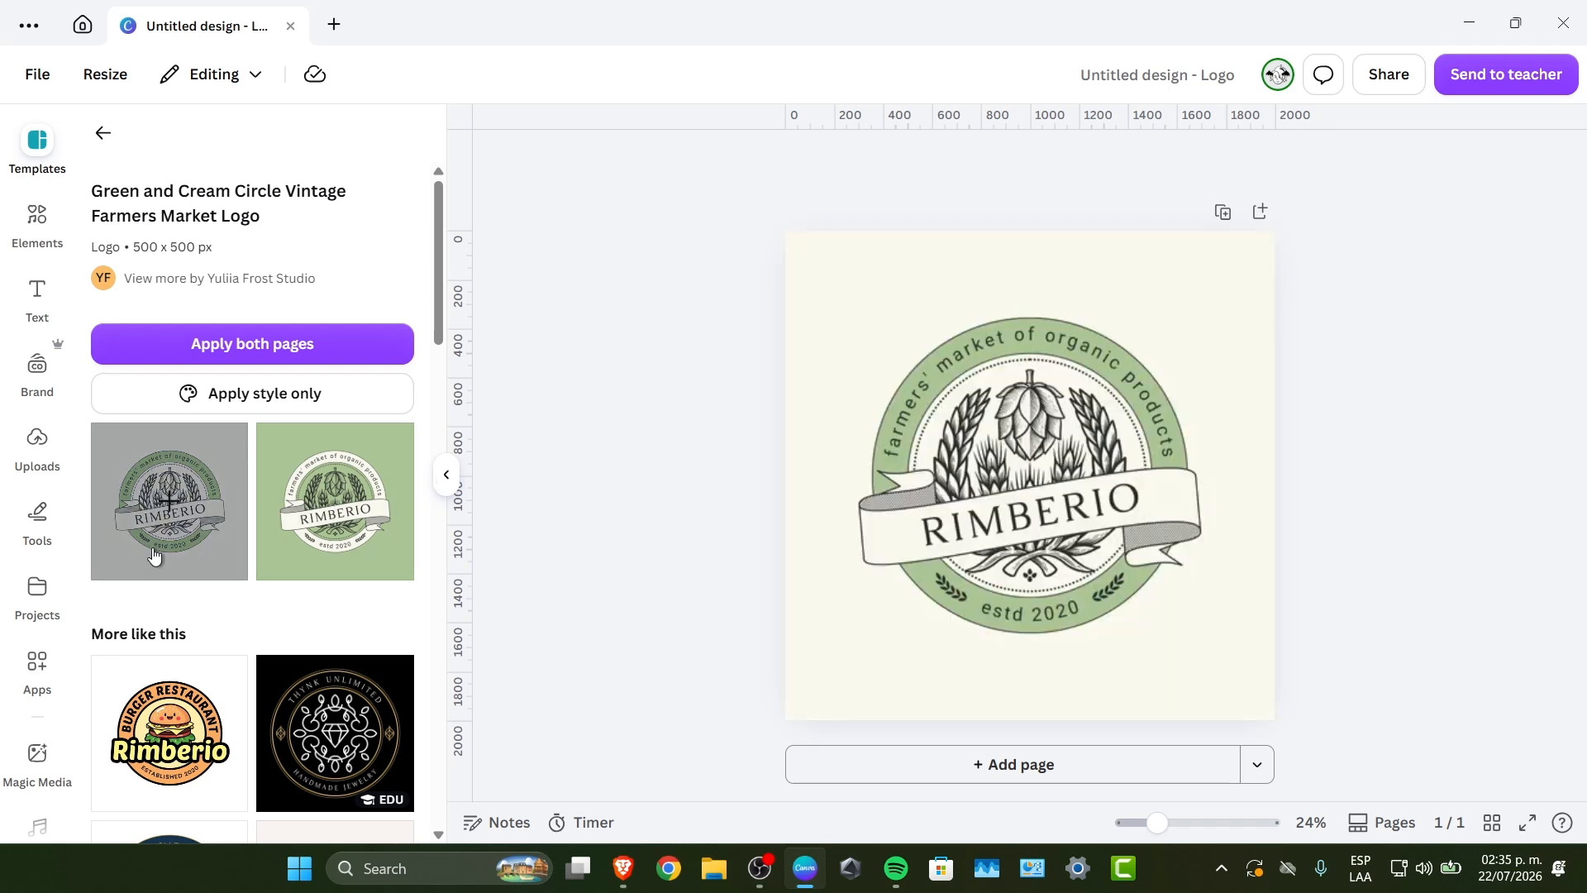
Step: Replace the curved text on the green ring with "EASY TECH SOLUTIONS DAILY" and nudge it to fit centred in the ring
{"action": "left_click", "coordinate": [1122, 431]}
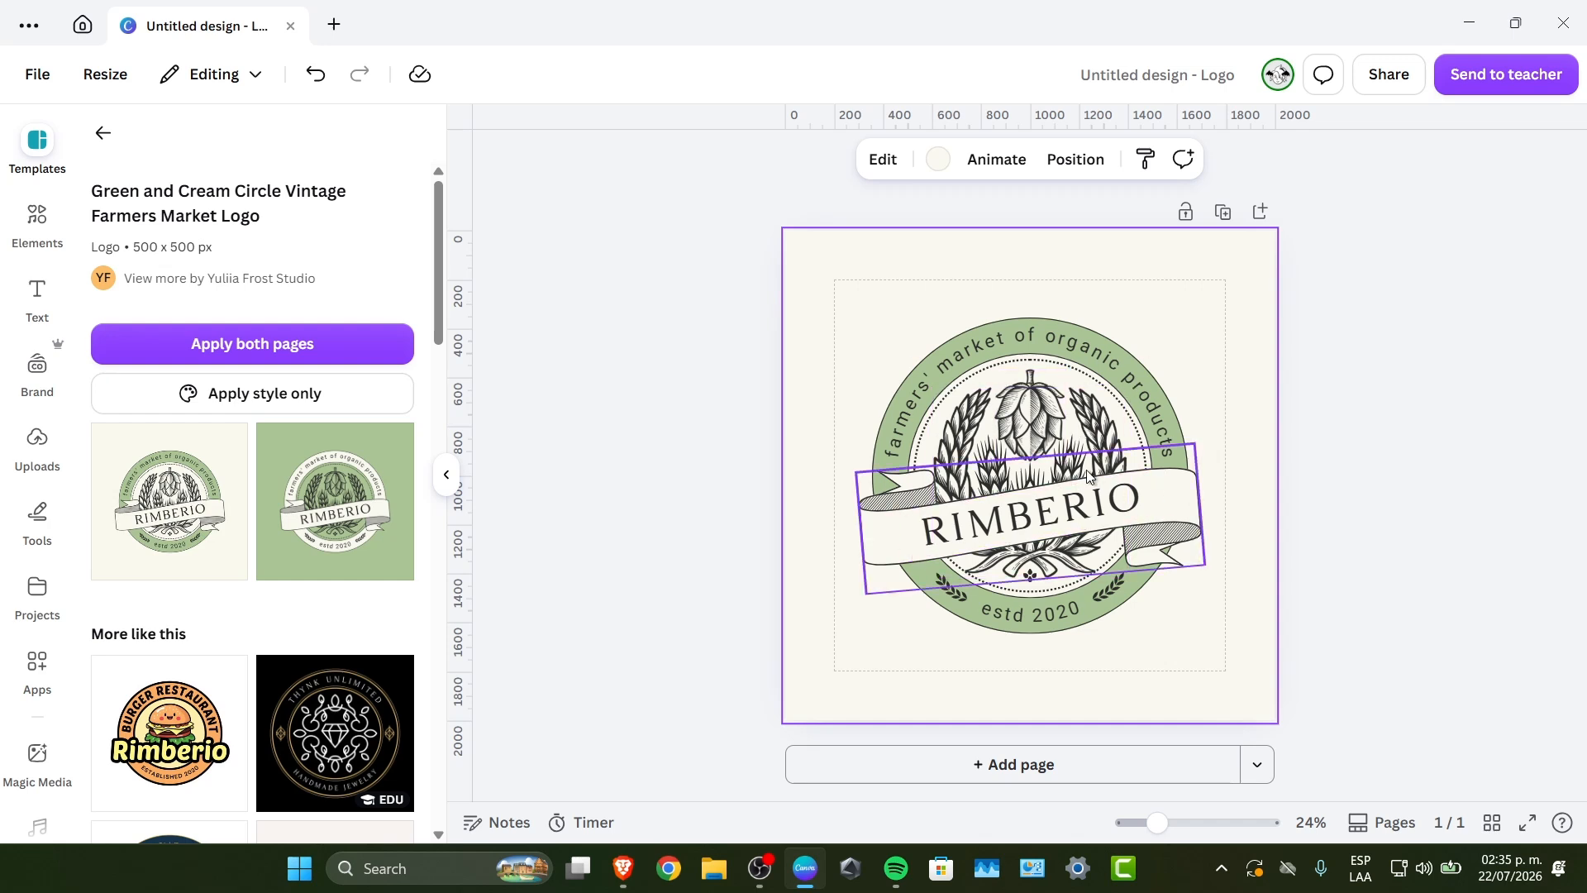
{"action": "double_click", "coordinate": [907, 411]}
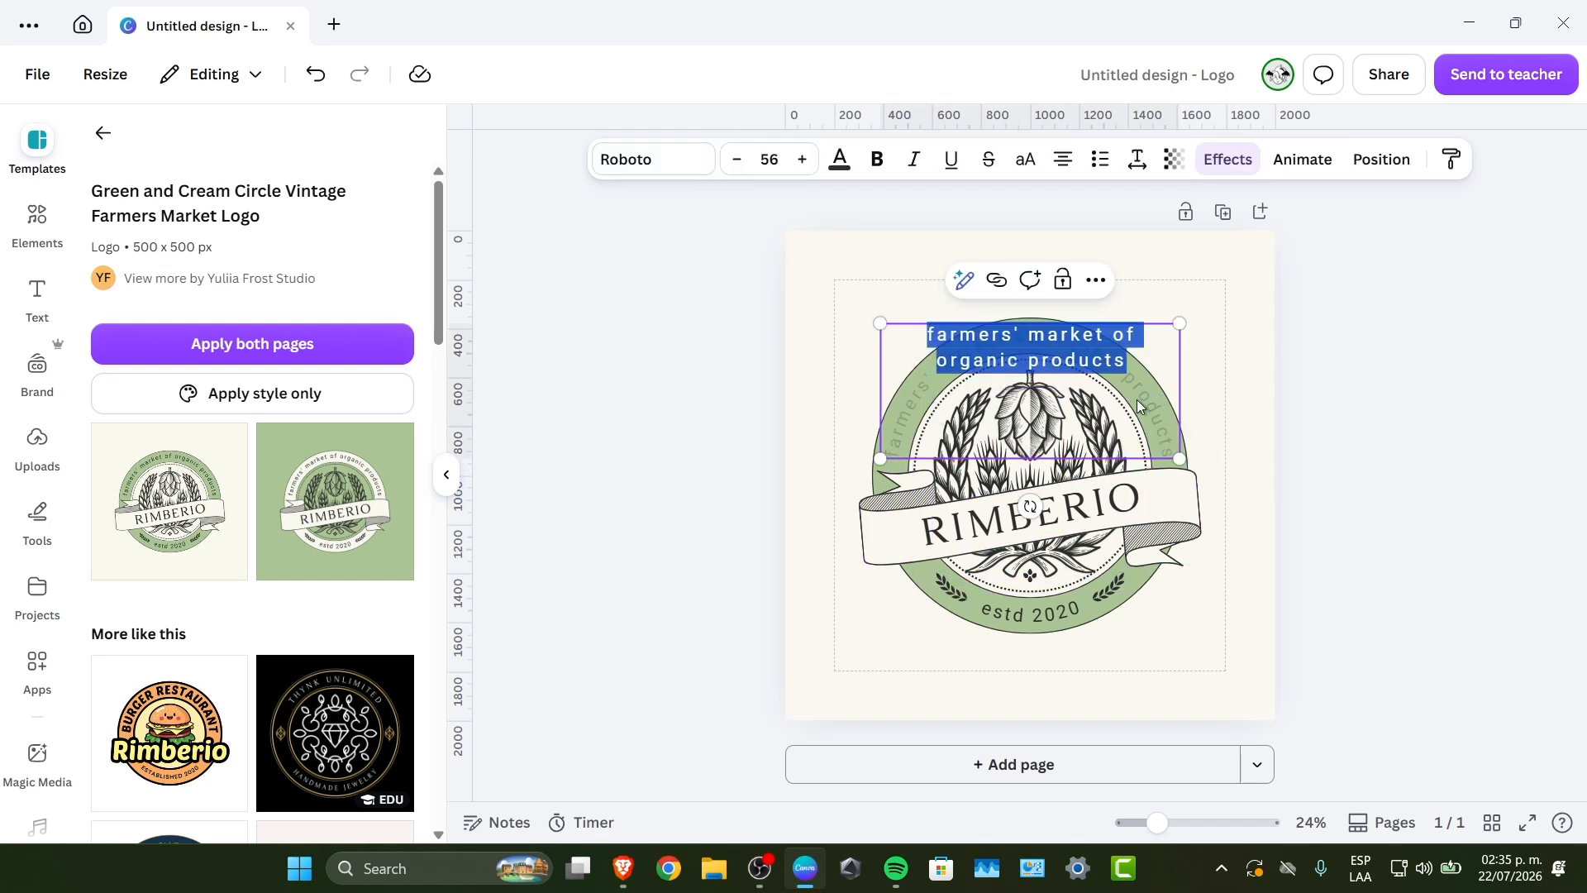
{"action": "type", "text": "EASY TEC"}
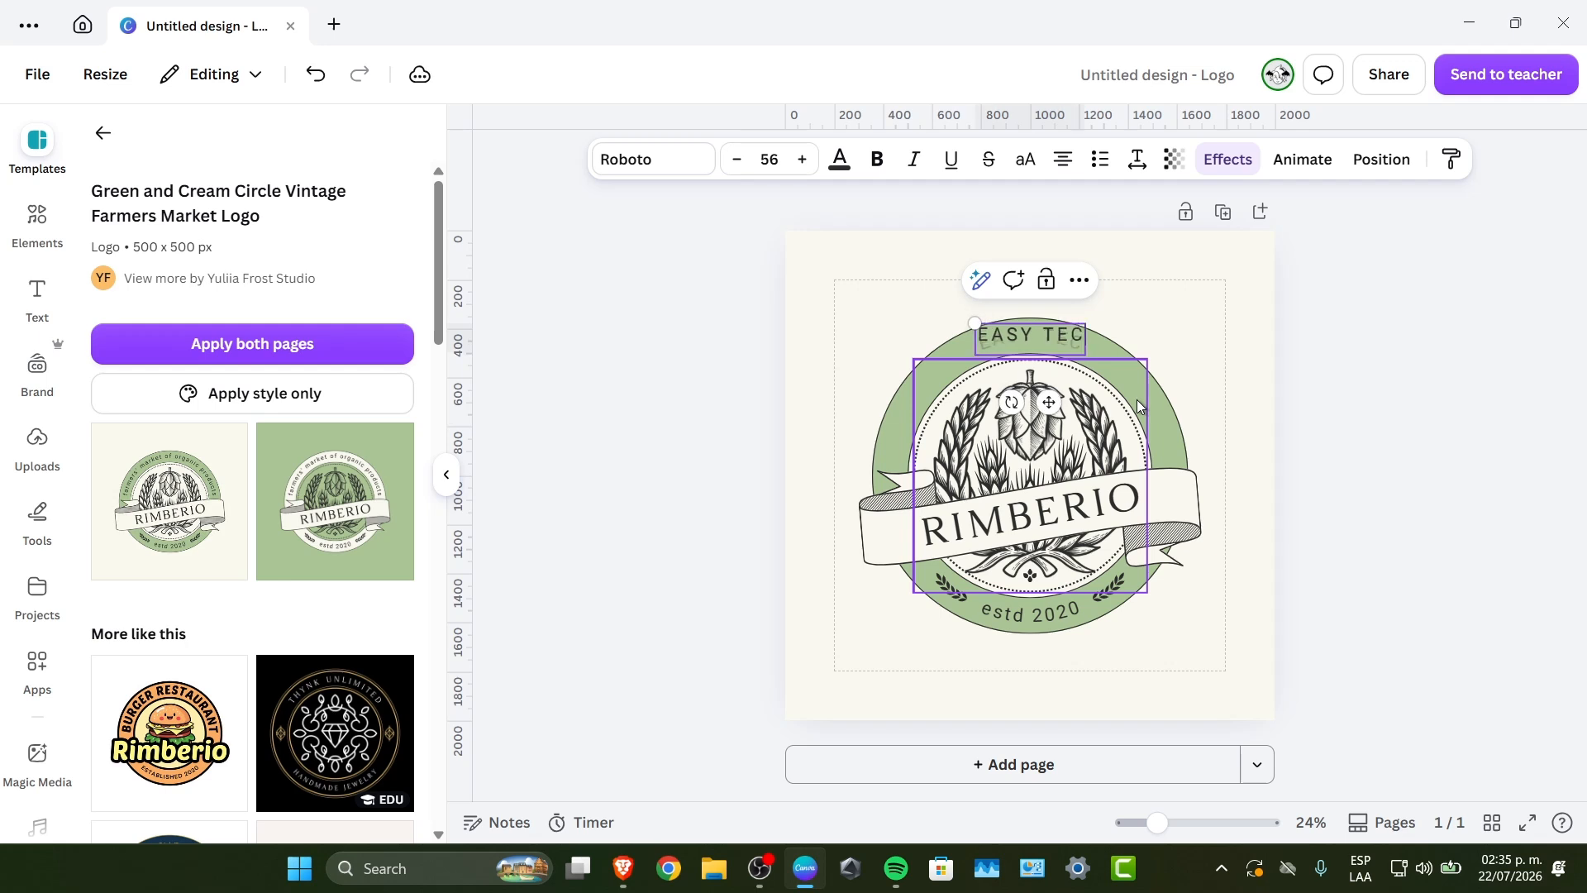
{"action": "type", "text": "H SOLUTIONS DA"}
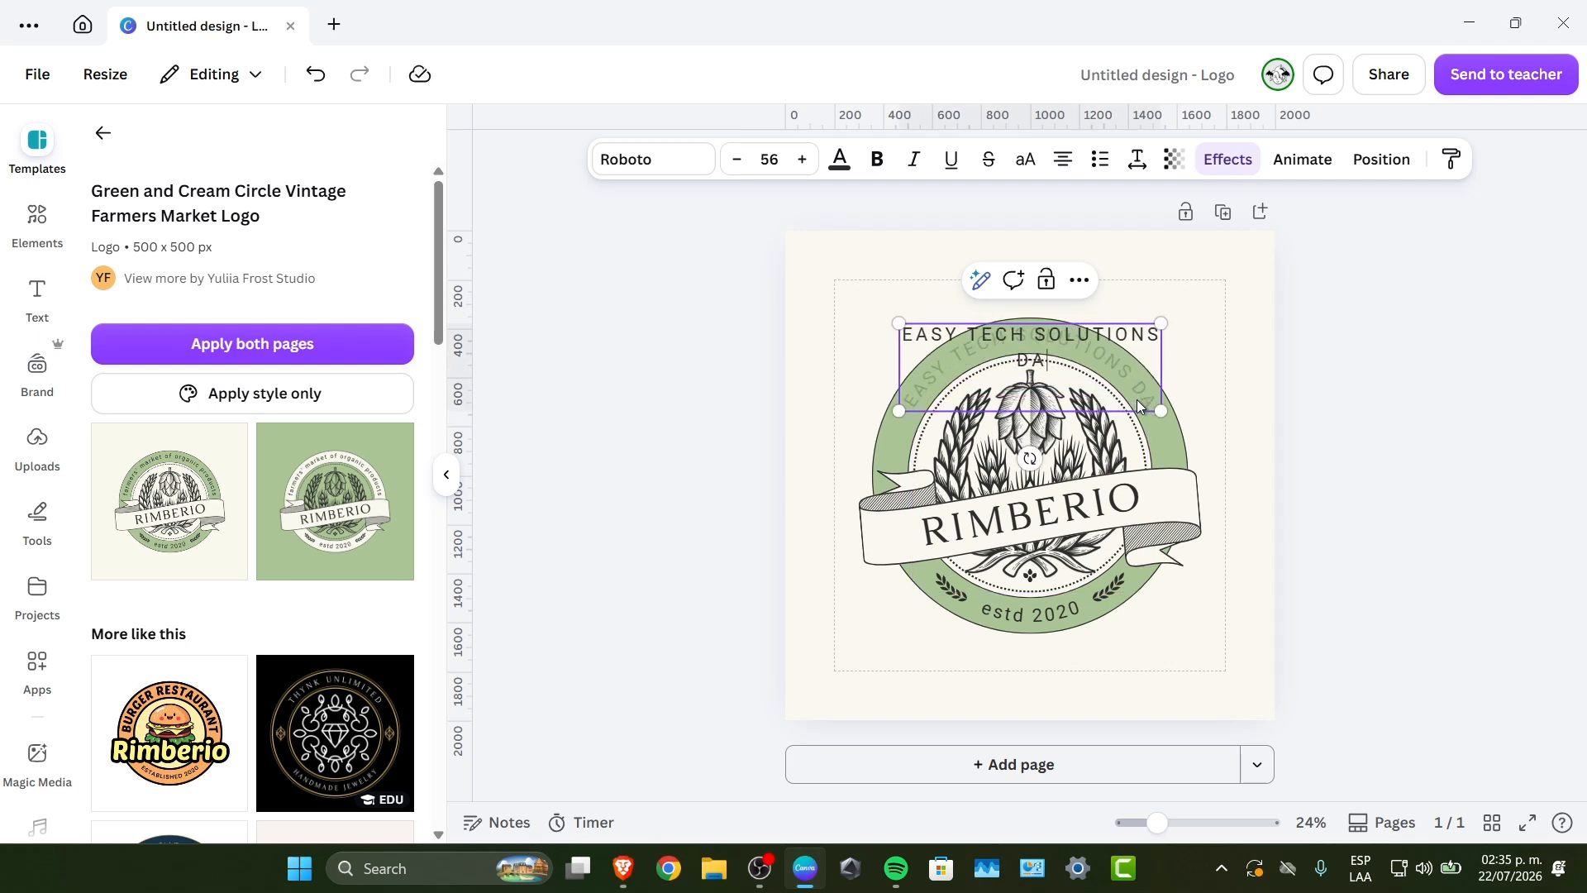
{"action": "type", "text": "ILY"}
{"action": "left_click", "coordinate": [1410, 469]}
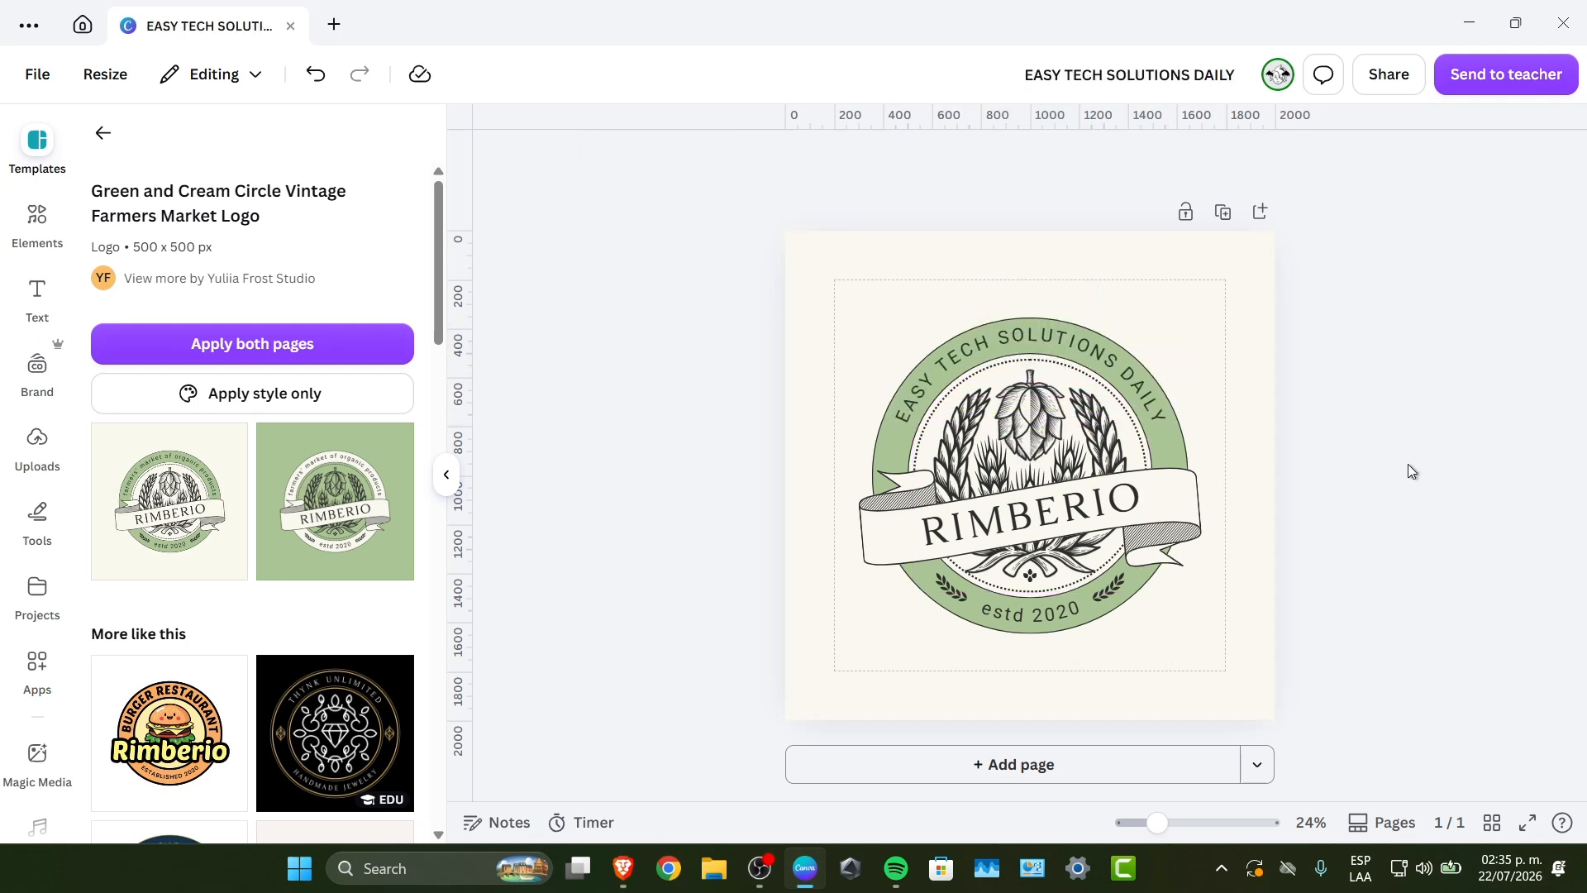
{"action": "left_click", "coordinate": [1080, 350]}
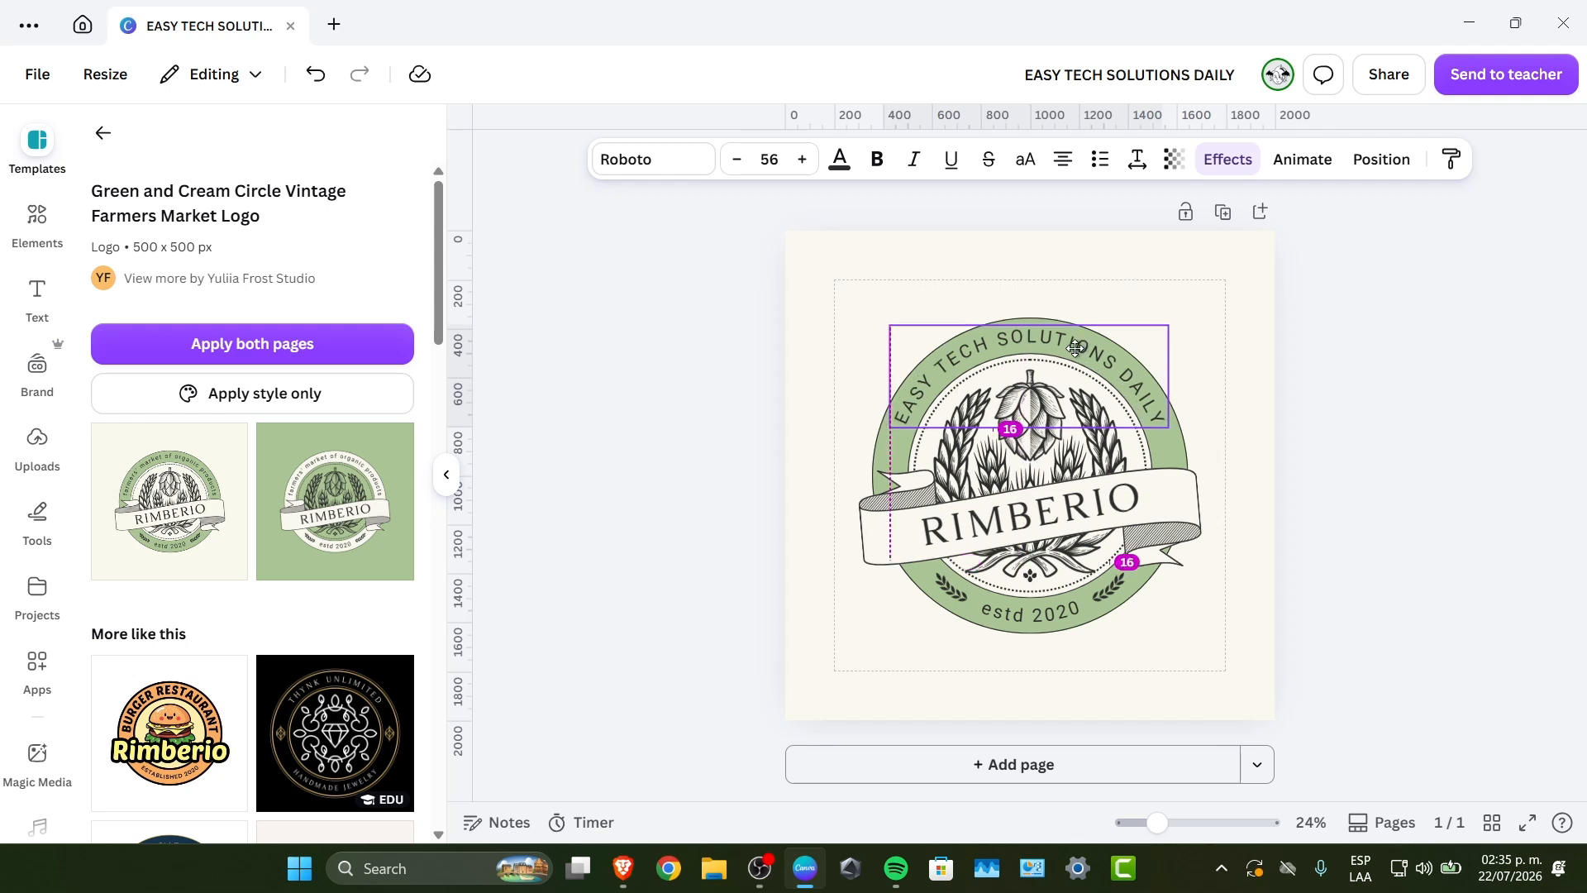
{"action": "left_click_drag", "start_coordinate": [1079, 349], "coordinate": [1078, 351]}
Step: Replace the ribbon banner's text with "EASY TECH"
{"action": "double_click", "coordinate": [1075, 513]}
{"action": "type", "text": "EASY TECH"}
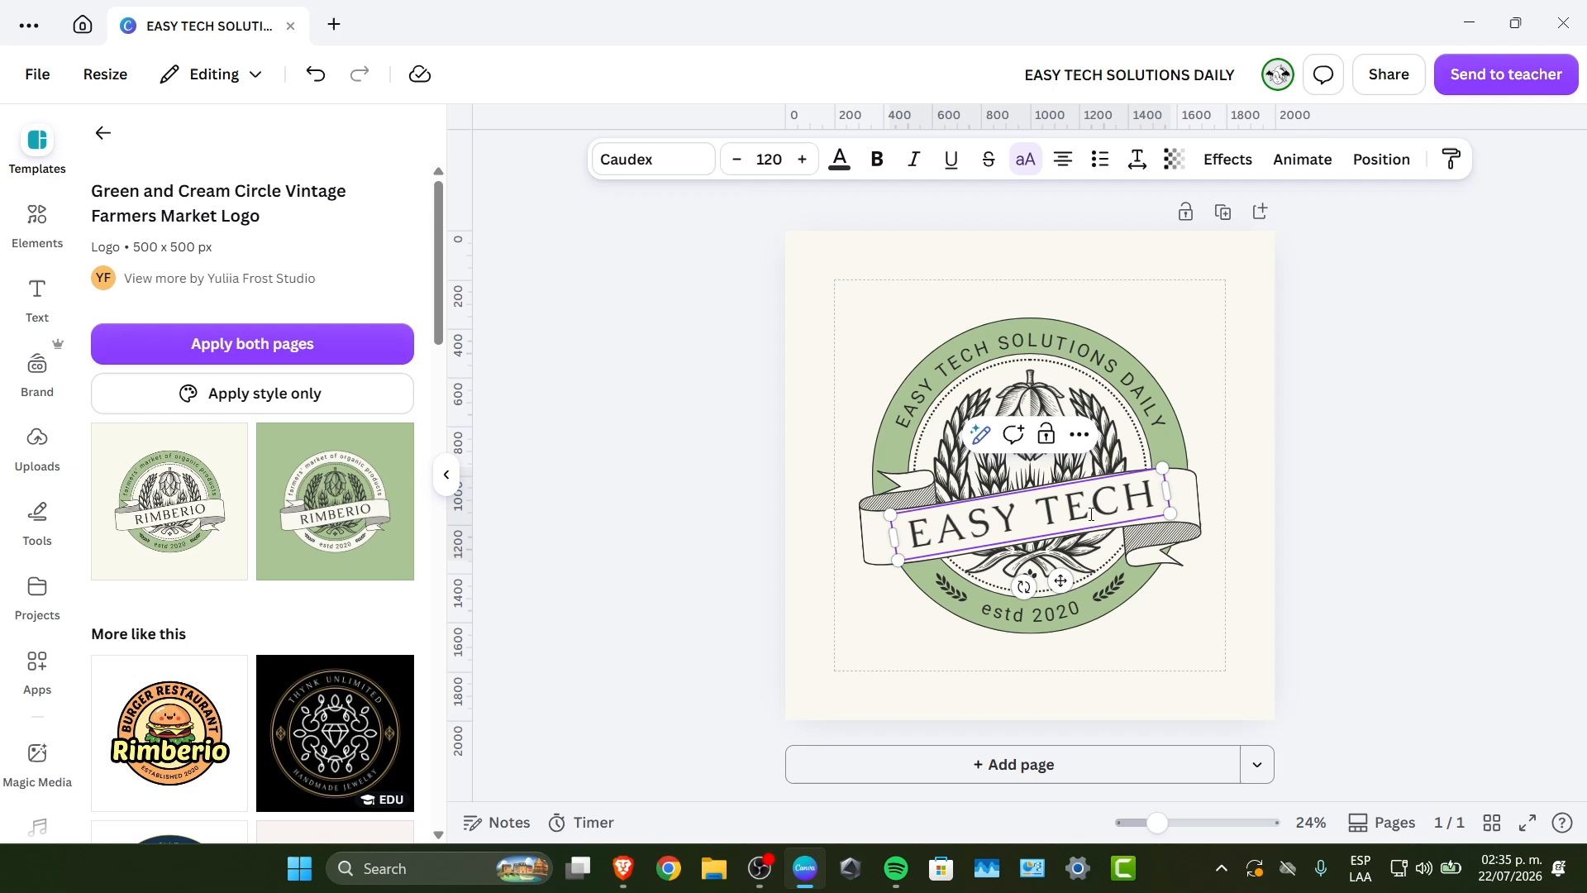
{"action": "left_click", "coordinate": [1378, 500]}
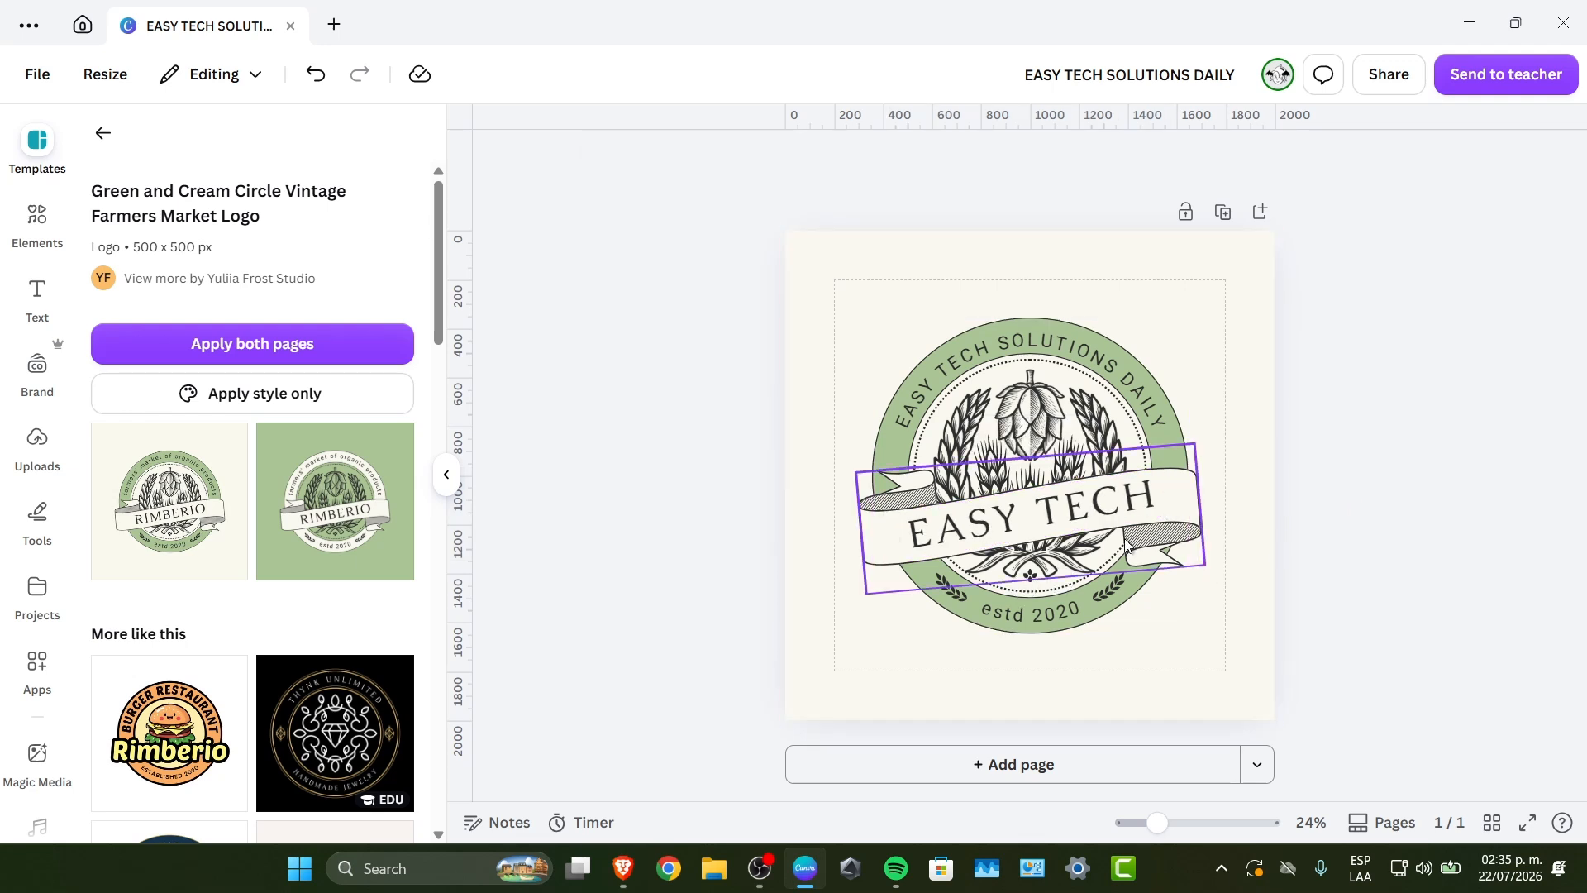
Step: Change the font of the banner text to Gellatio
{"action": "left_click", "coordinate": [1093, 515]}
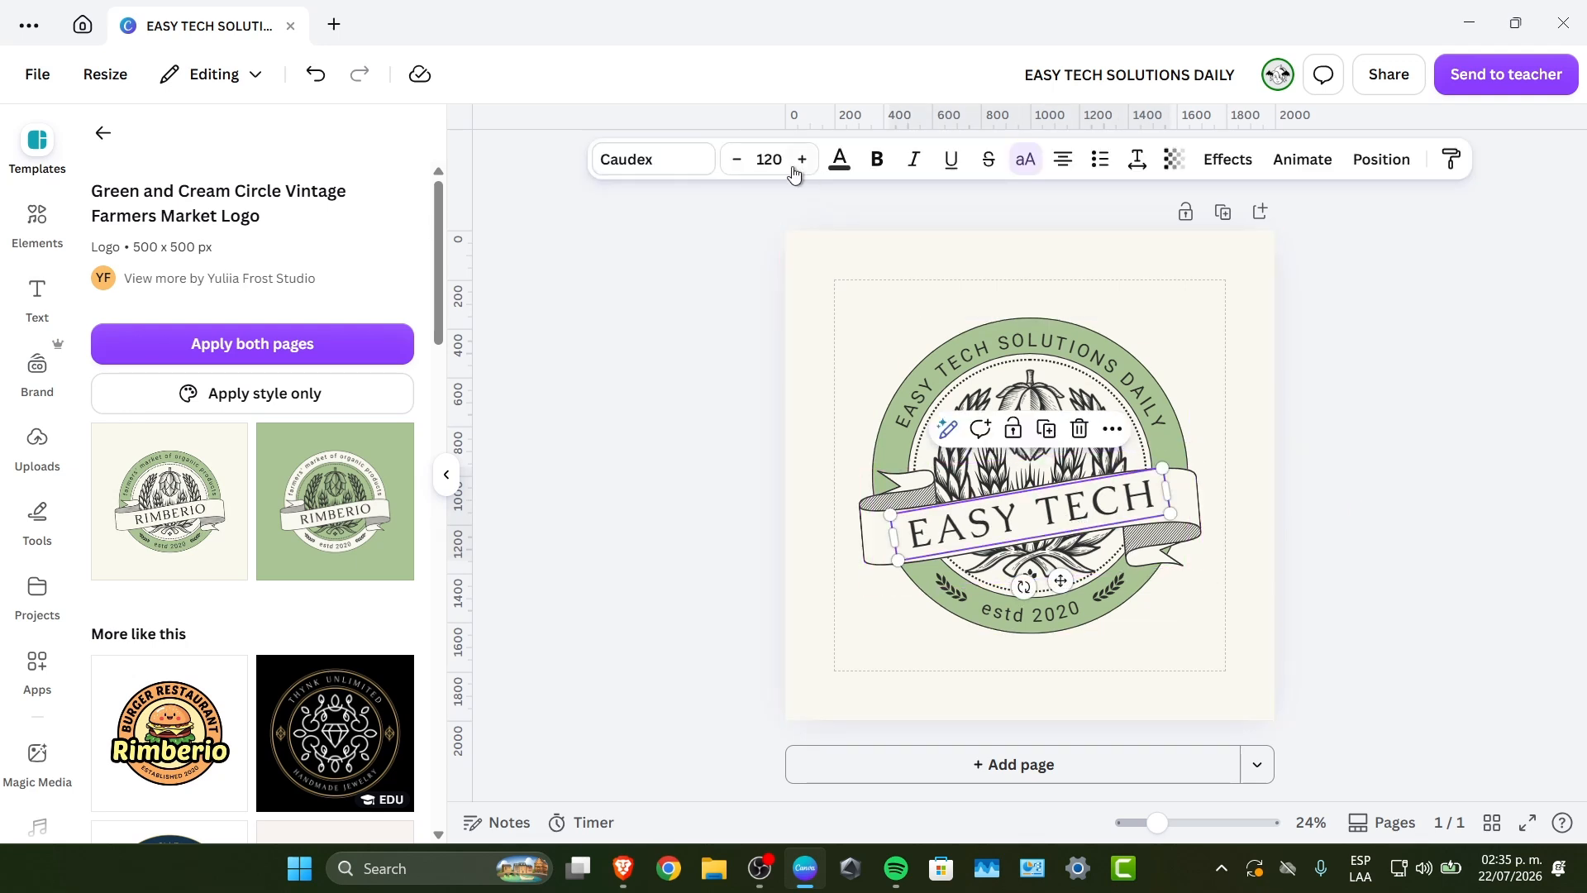
{"action": "left_click", "coordinate": [671, 158]}
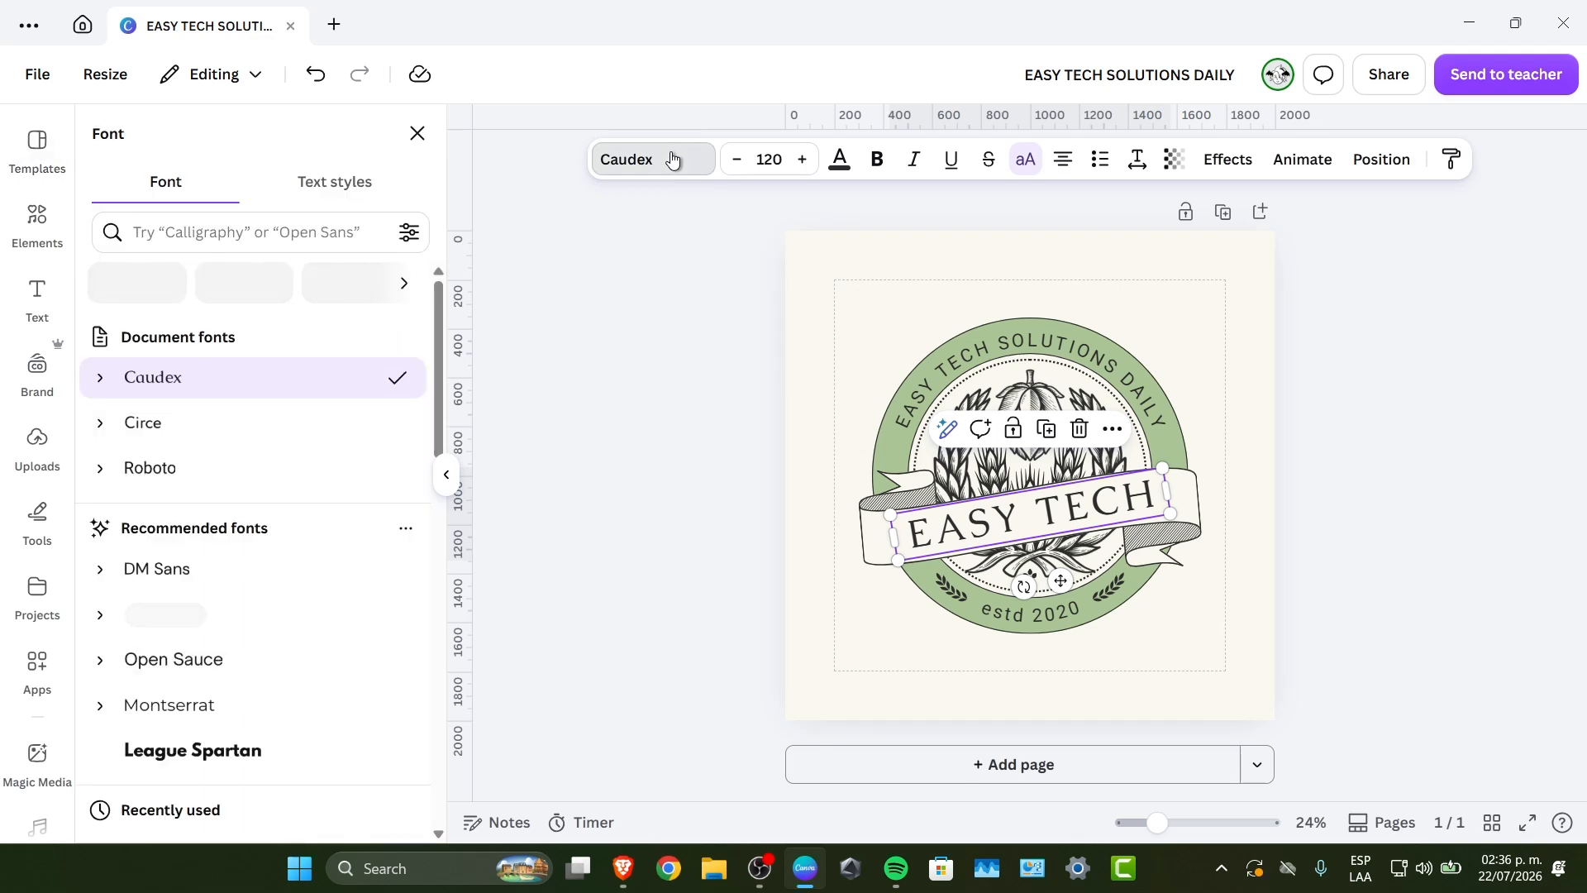
{"action": "scroll", "coordinate": [330, 567], "scroll_direction": "down", "scroll_amount": 3}
{"action": "left_click", "coordinate": [232, 506]}
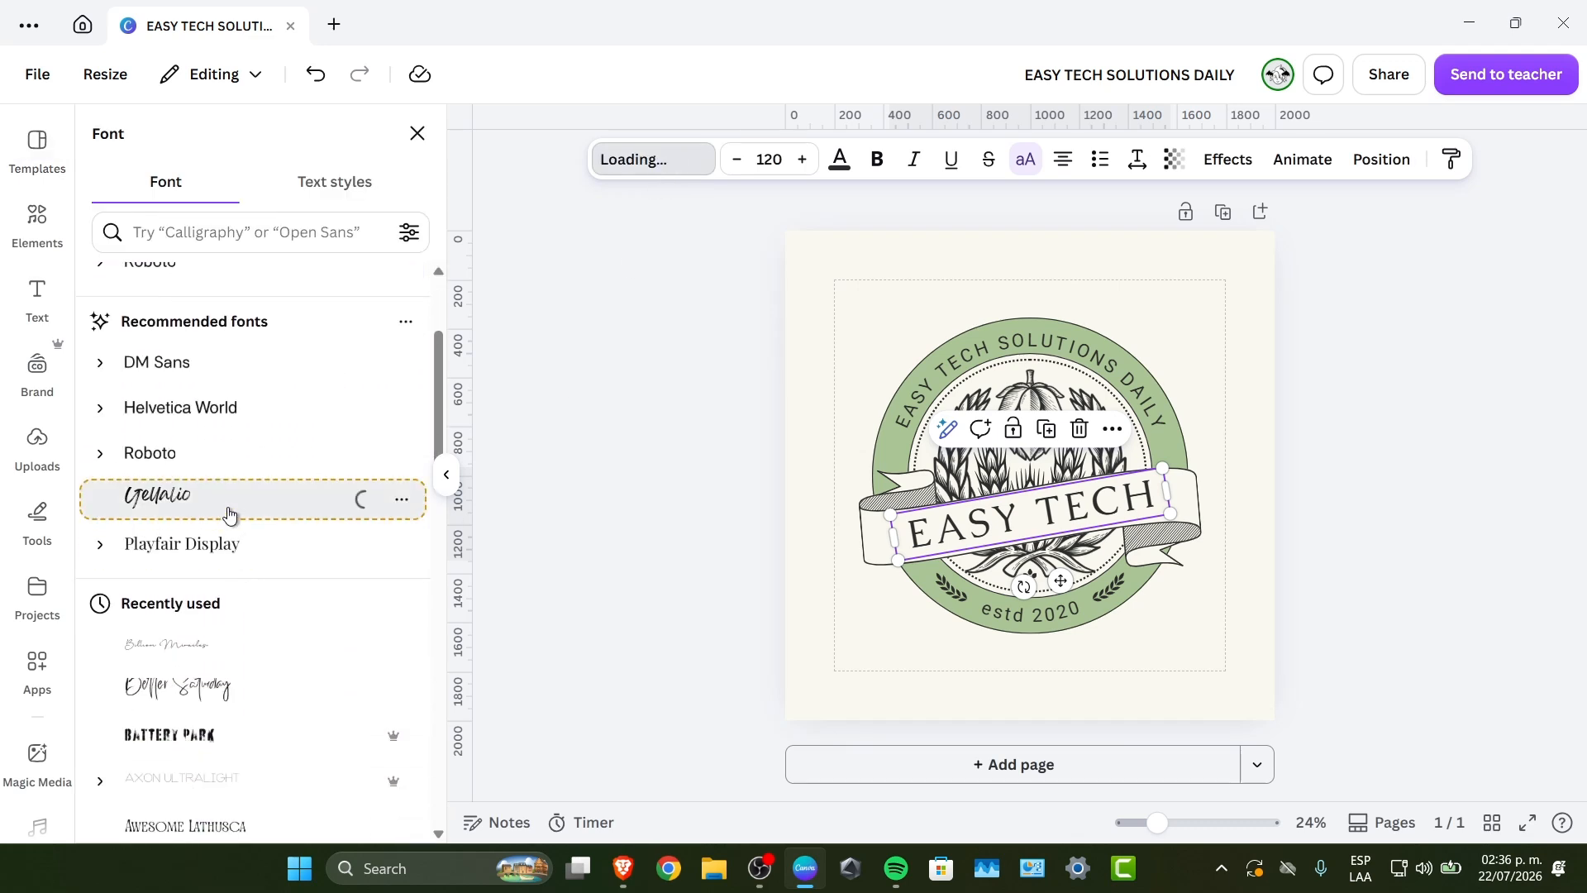
Step: Reduce the banner text's font size to 94 and shift the text slightly down on the ribbon
{"action": "left_click", "coordinate": [733, 165]}
{"action": "left_click", "coordinate": [733, 165]}
{"action": "left_click", "coordinate": [733, 165]}
{"action": "left_click", "coordinate": [733, 165]}
{"action": "left_click", "coordinate": [733, 165]}
{"action": "left_click", "coordinate": [733, 166]}
{"action": "left_click", "coordinate": [734, 165]}
{"action": "left_click", "coordinate": [733, 165]}
{"action": "left_click", "coordinate": [733, 165]}
{"action": "left_click", "coordinate": [733, 165]}
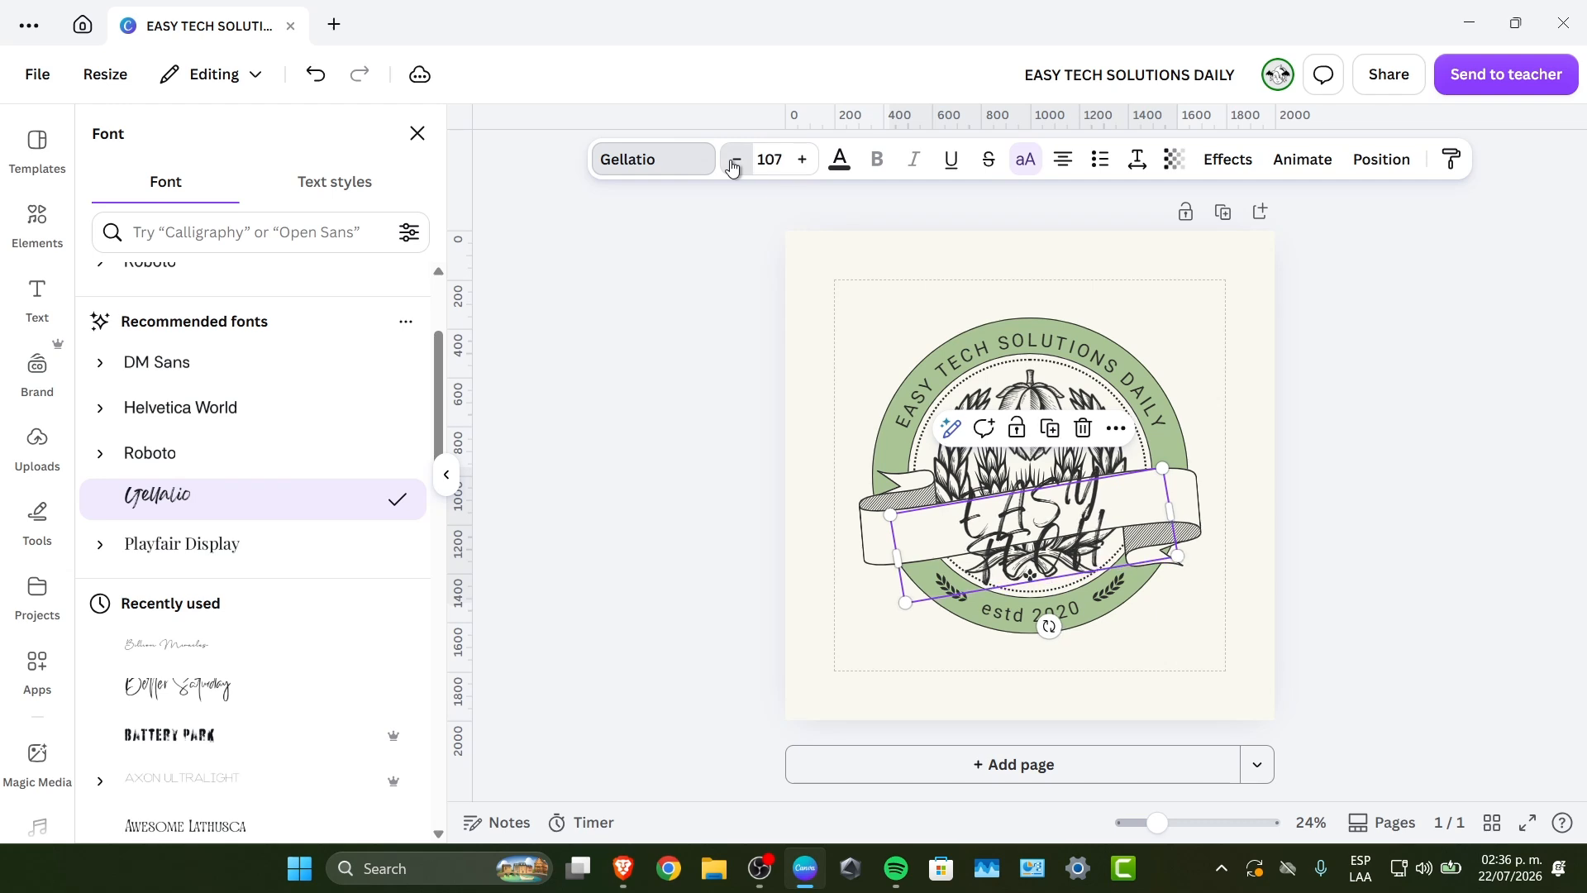
{"action": "left_click", "coordinate": [733, 165]}
{"action": "left_click", "coordinate": [734, 166]}
{"action": "left_click", "coordinate": [733, 165]}
{"action": "left_click", "coordinate": [733, 165]}
{"action": "left_click", "coordinate": [733, 165]}
{"action": "left_click", "coordinate": [733, 166]}
{"action": "left_click", "coordinate": [733, 165]}
{"action": "left_click", "coordinate": [734, 165]}
{"action": "left_click", "coordinate": [734, 166]}
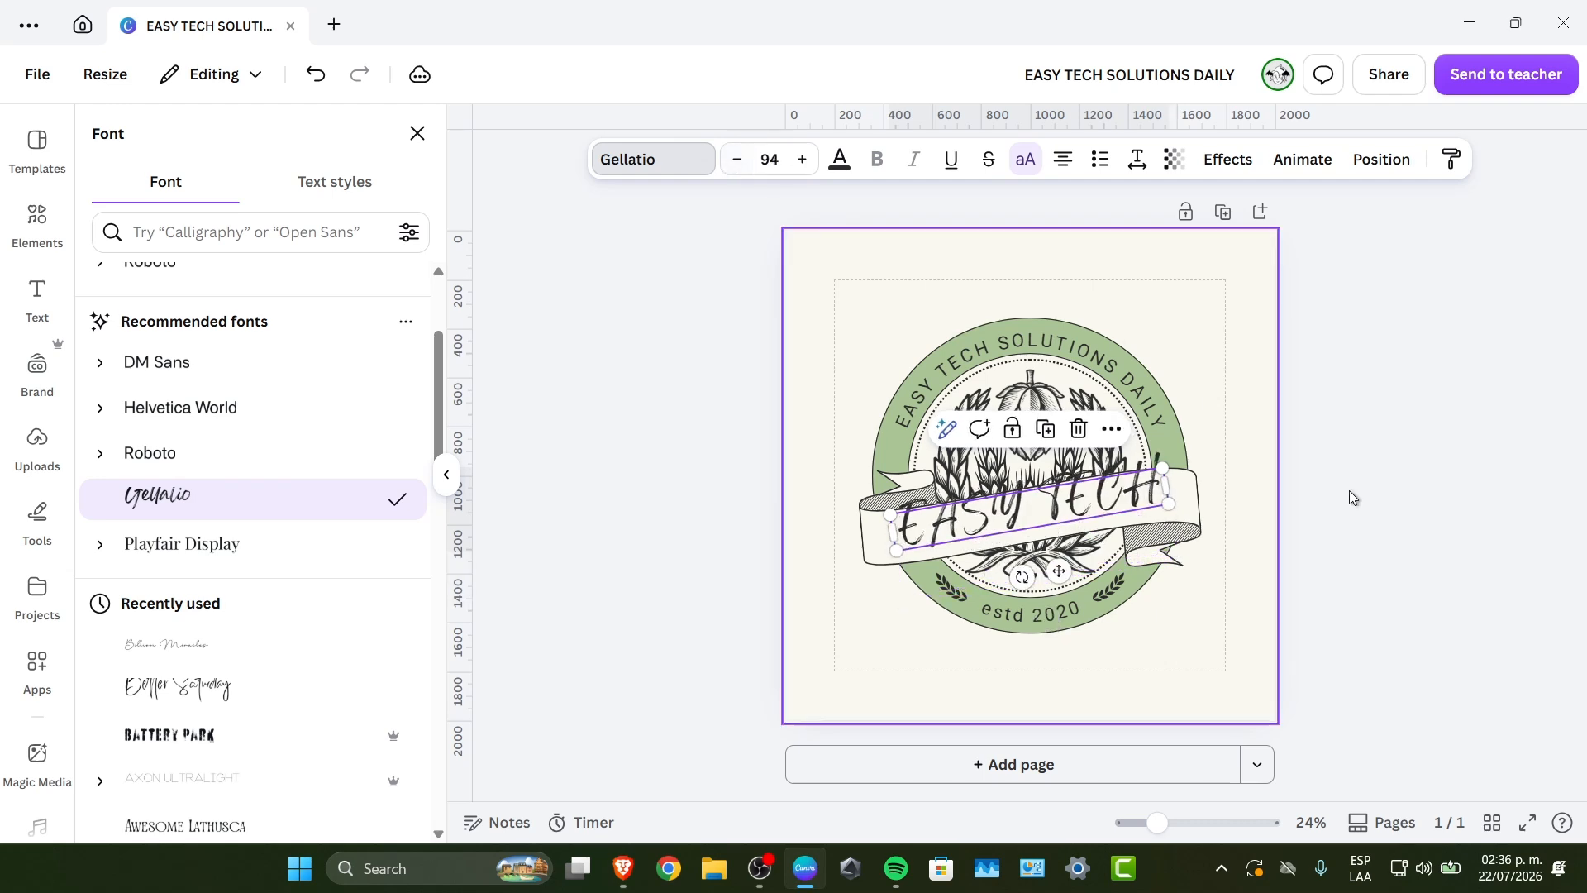
{"action": "left_click_drag", "start_coordinate": [1154, 507], "coordinate": [1156, 517]}
{"action": "left_click", "coordinate": [1470, 494]}
Step: Delete the hop cone illustration from the centre of the logo
{"action": "left_click", "coordinate": [1052, 423]}
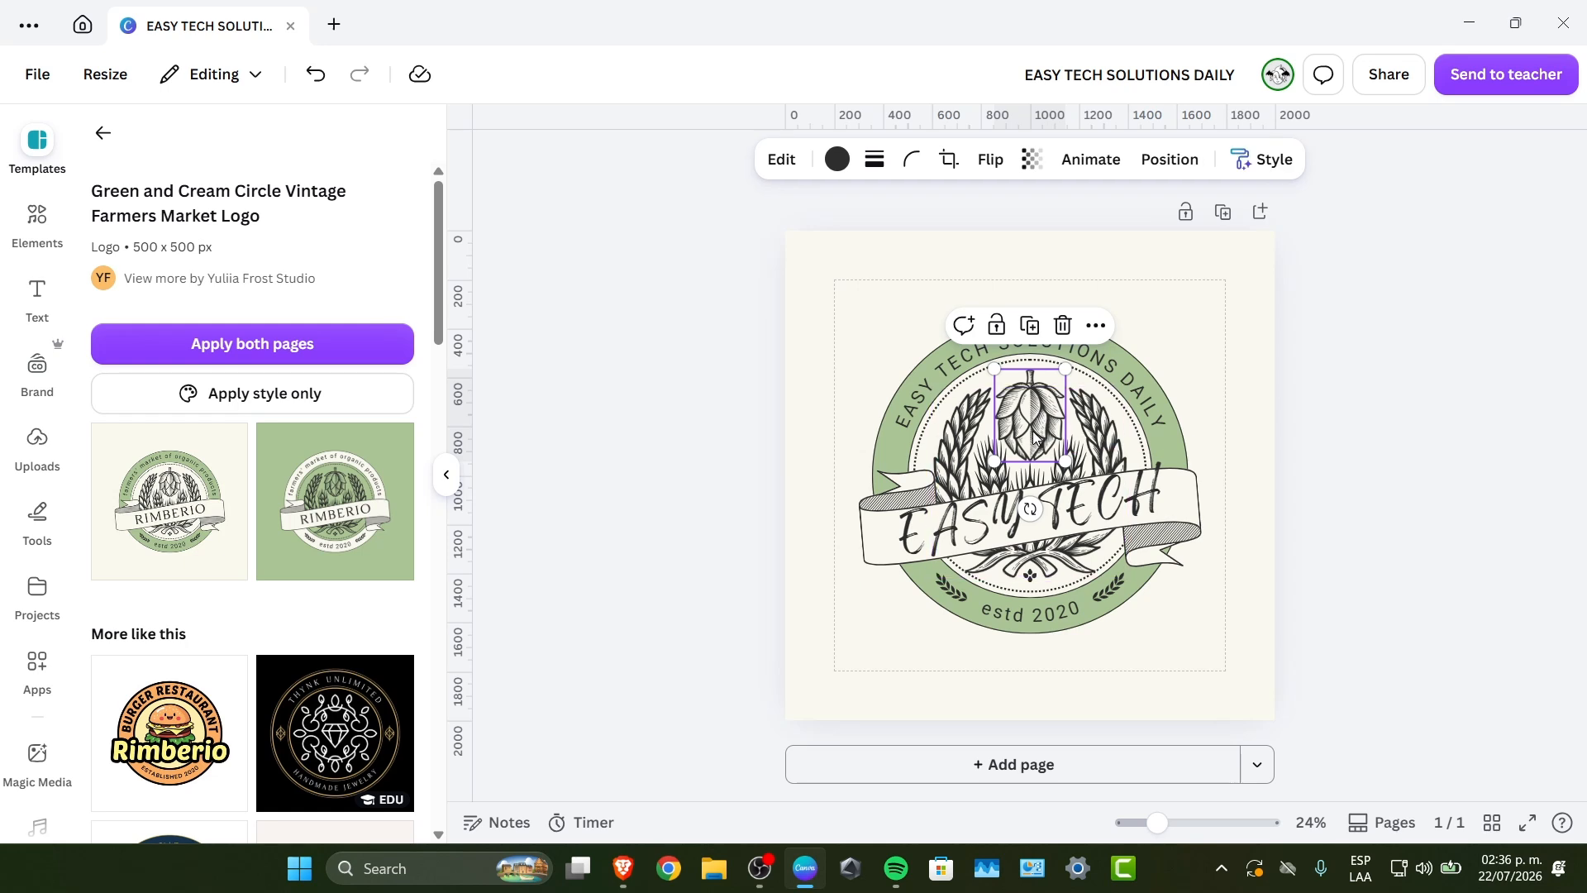
{"action": "left_click", "coordinate": [34, 224]}
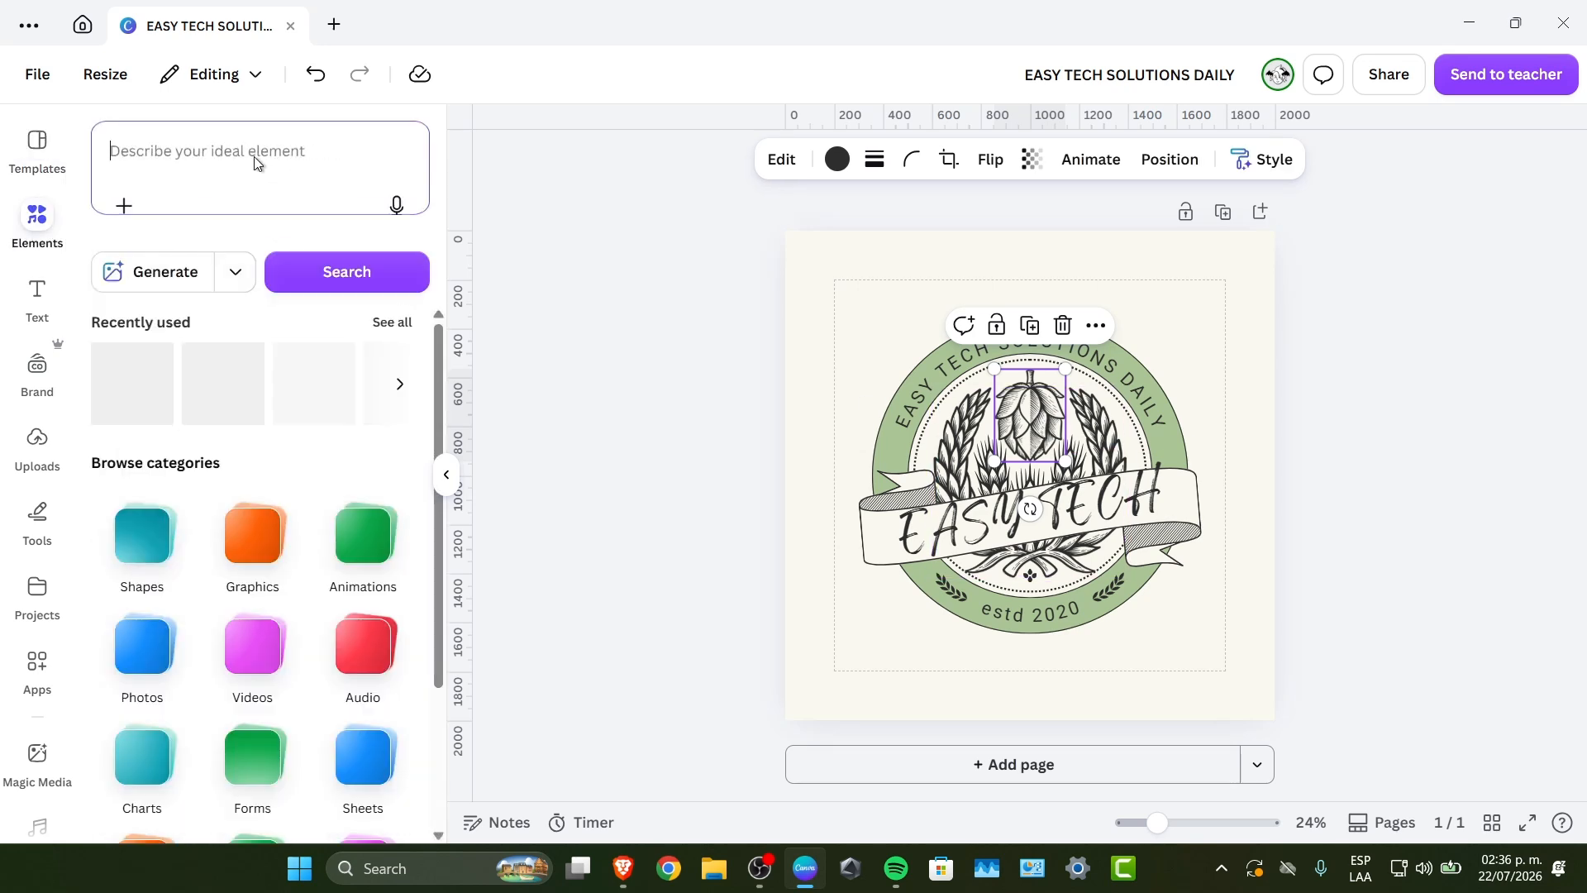
{"action": "left_click", "coordinate": [1033, 388]}
{"action": "left_click", "coordinate": [1041, 383]}
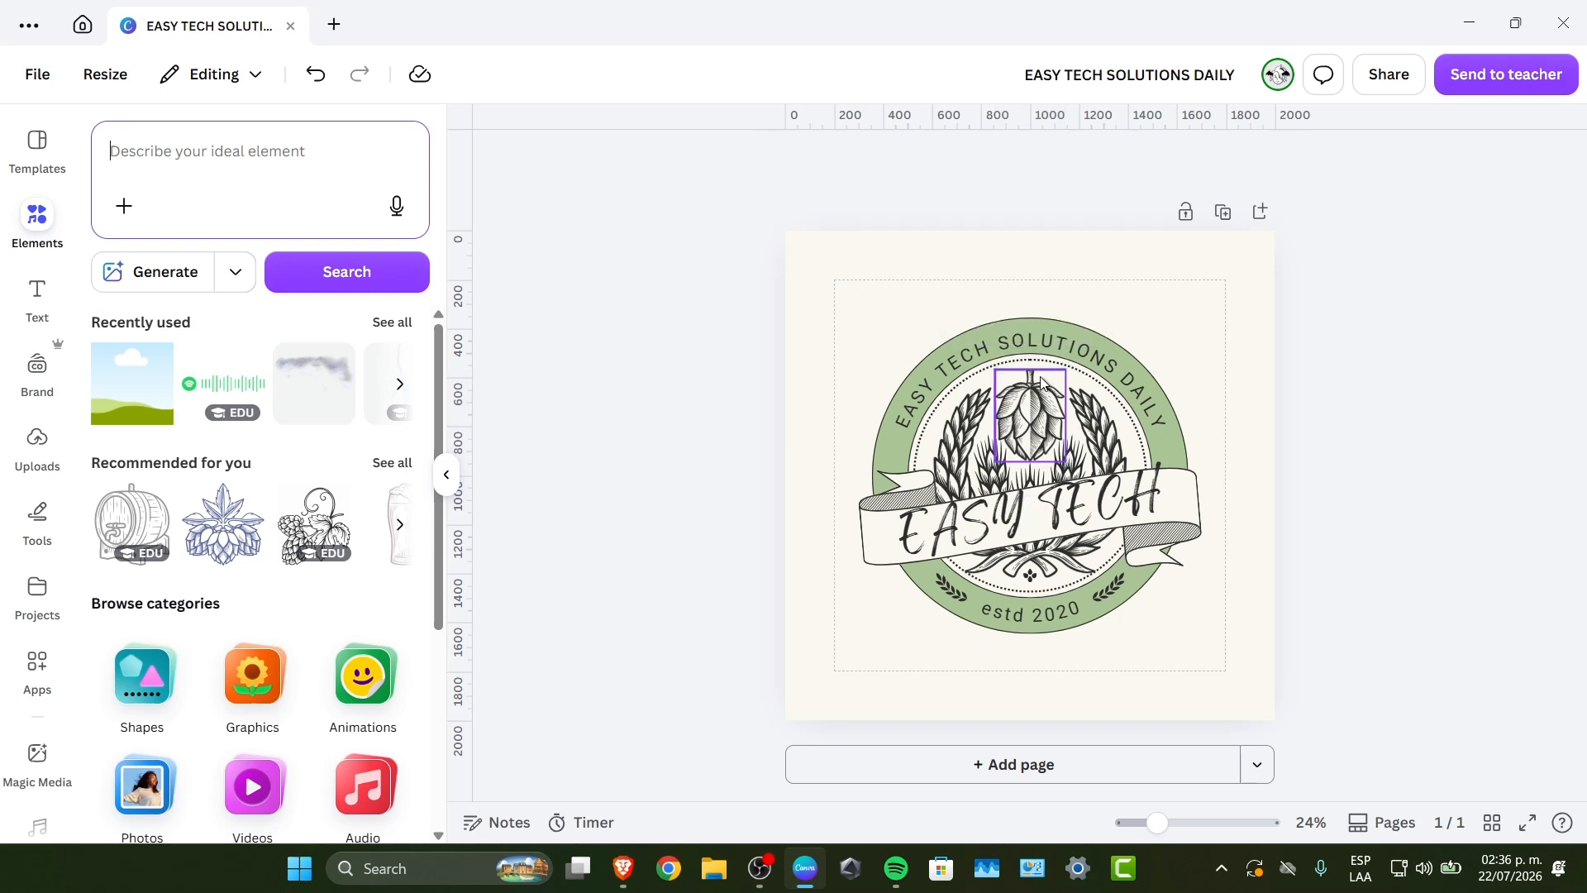
{"action": "left_click", "coordinate": [1043, 388]}
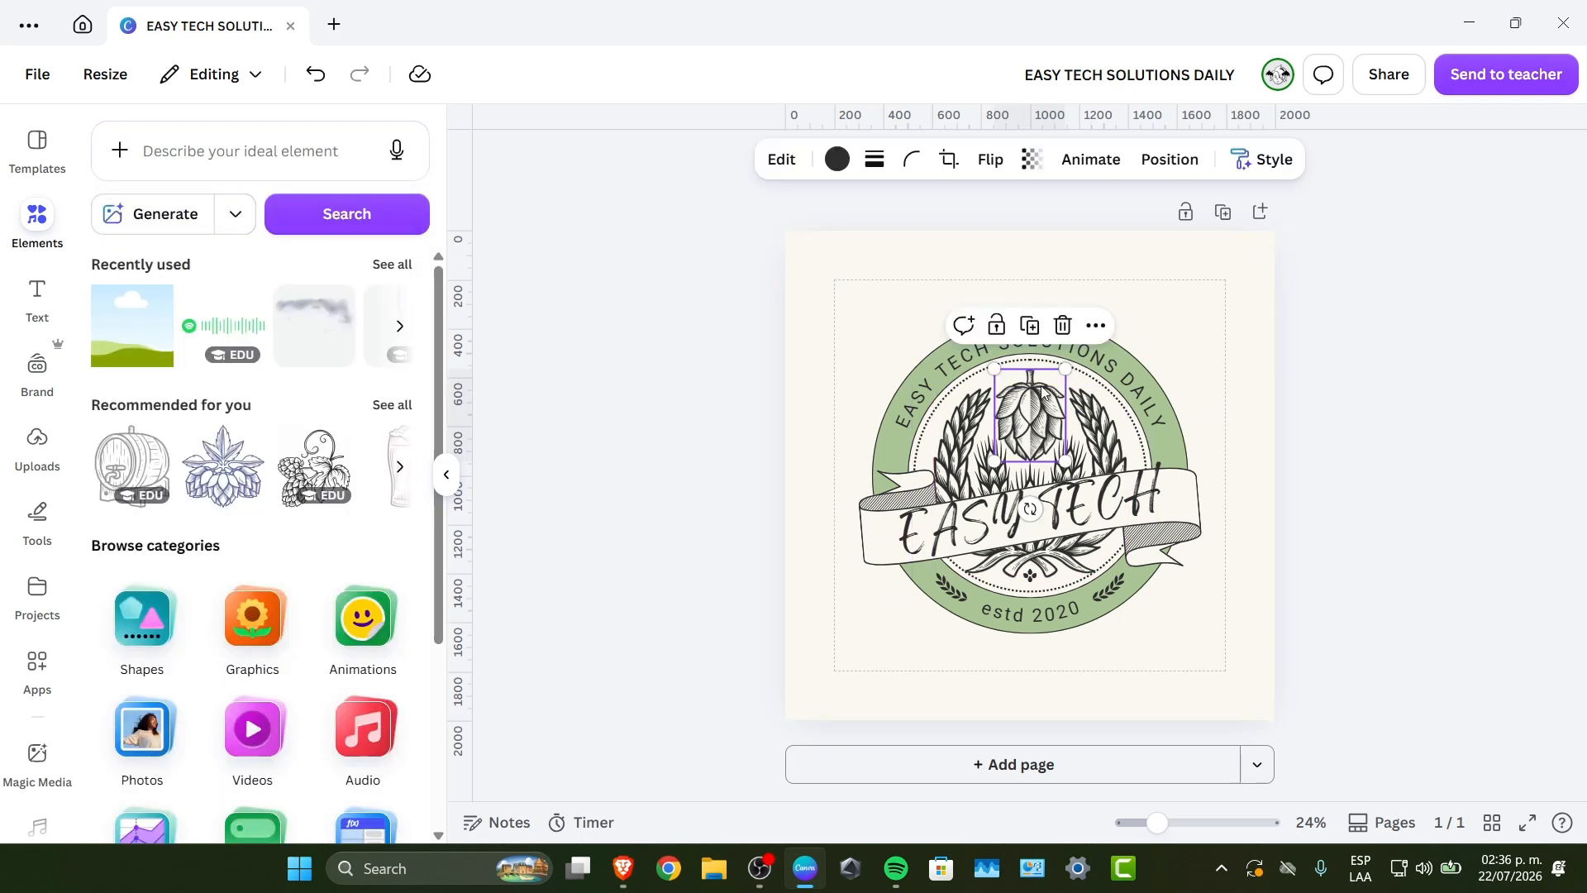
{"action": "key", "text": "Delete"}
Step: Search the elements for "smartphone" and show only graphics
{"action": "left_click", "coordinate": [225, 122]}
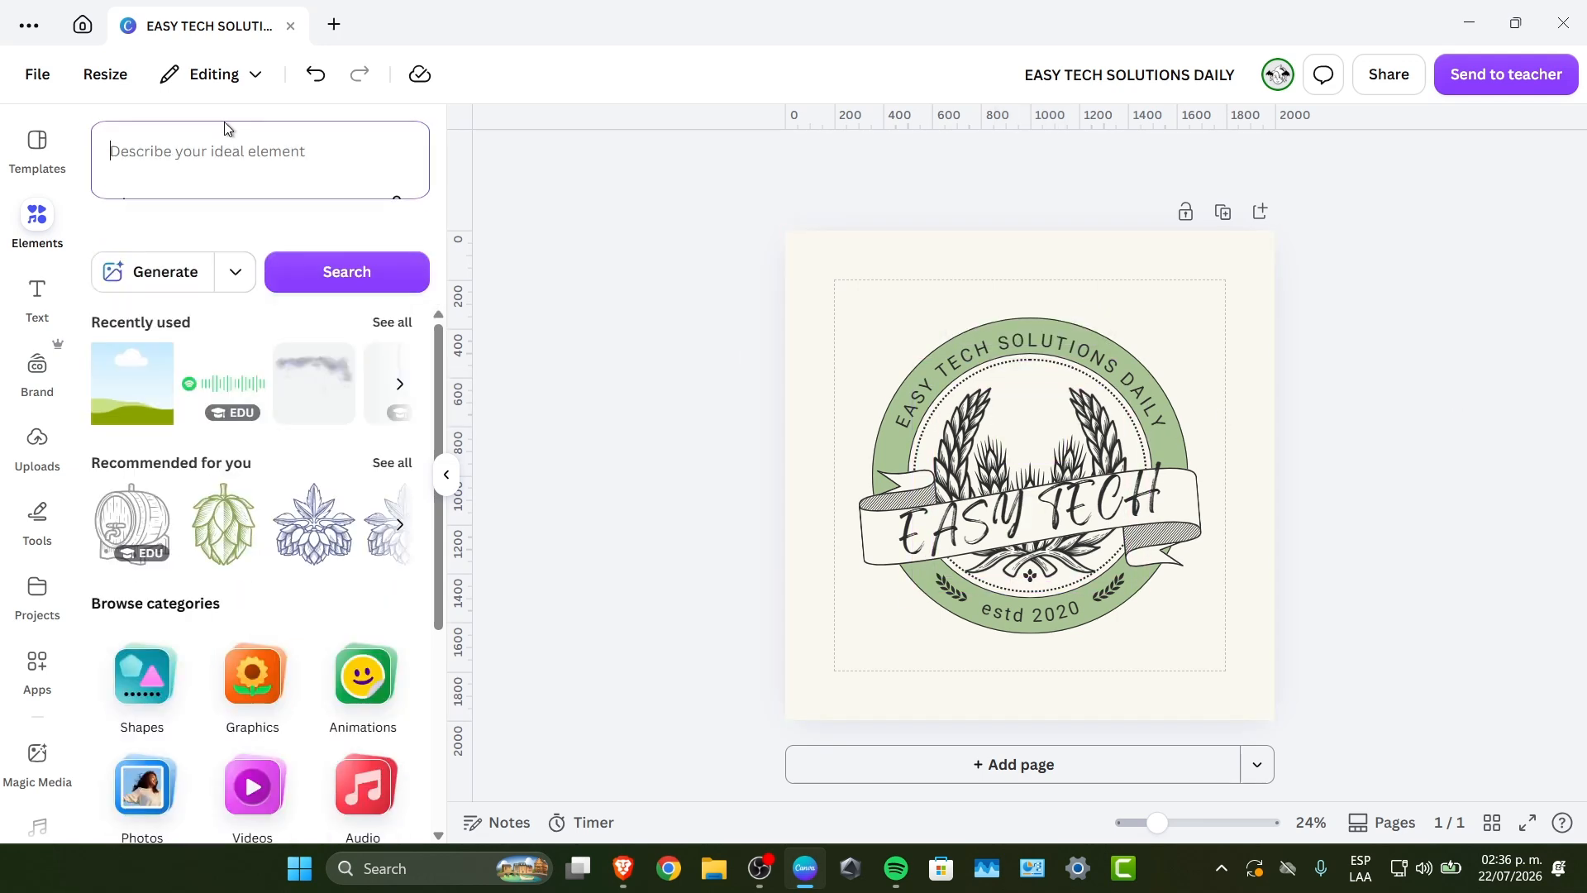
{"action": "type", "text": "iph"}
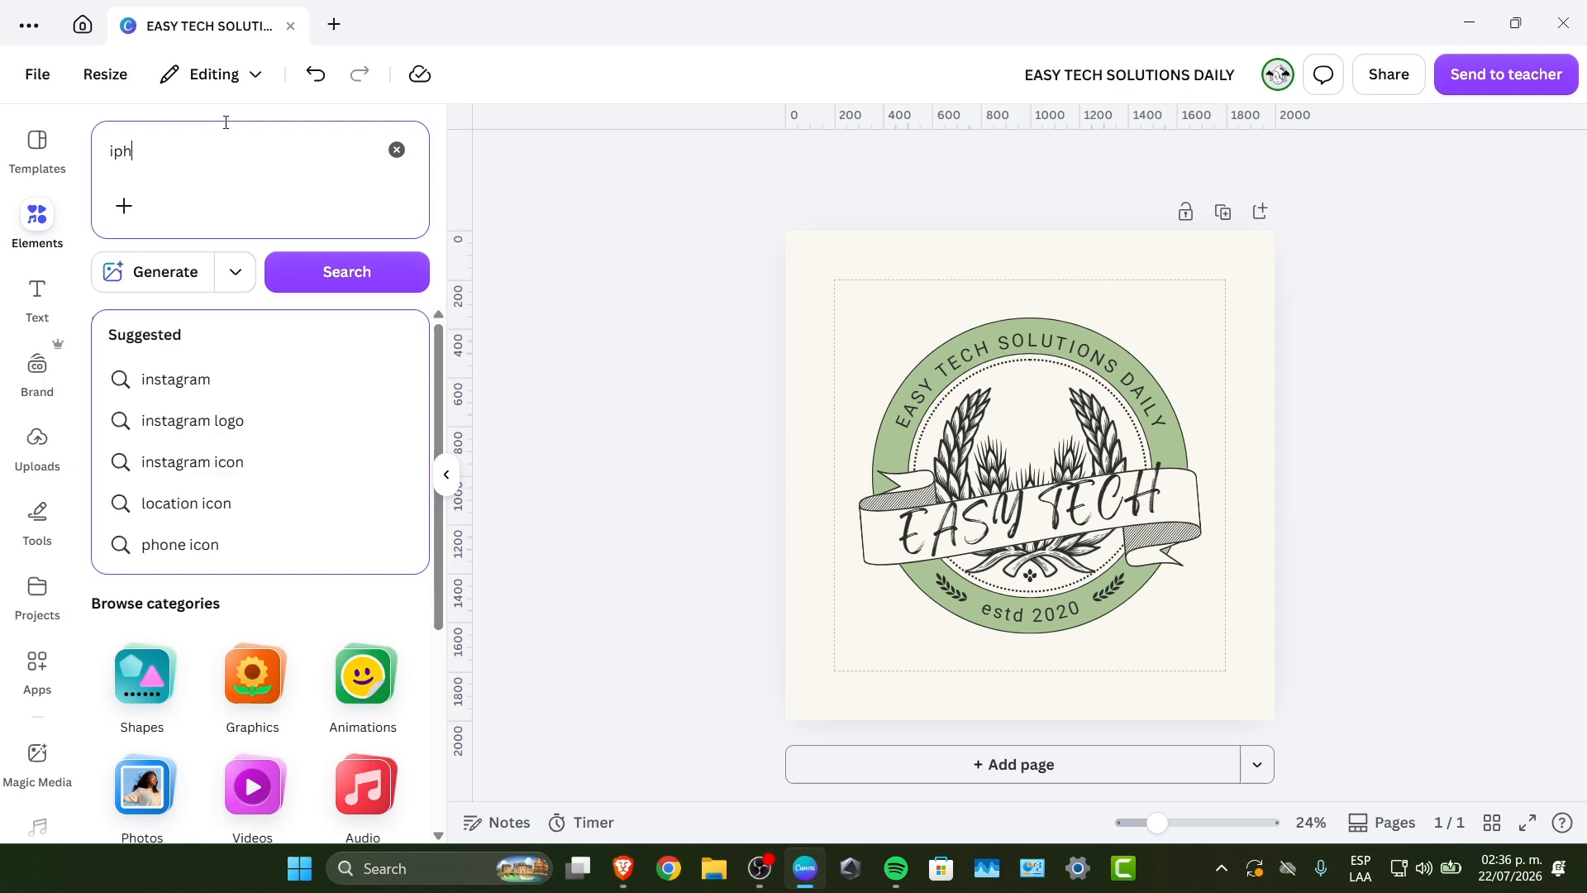
{"action": "key", "text": "BackSpace"}
{"action": "key", "text": "BackSpace"}
{"action": "key", "text": "BackSpace"}
{"action": "type", "text": "smartphone"}
{"action": "key", "text": "Return"}
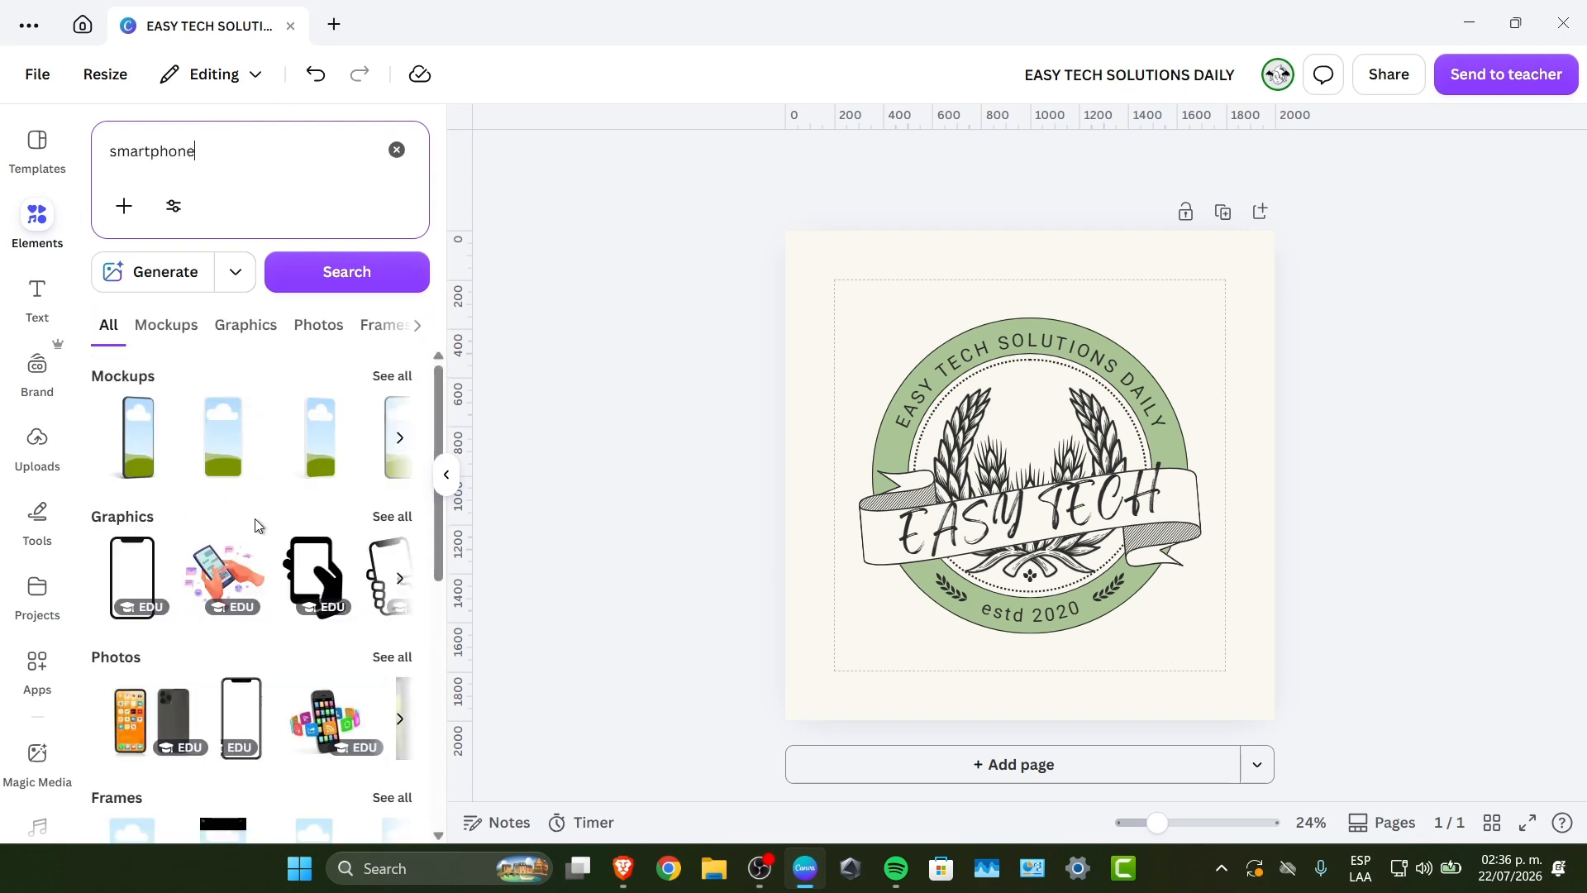
{"action": "left_click", "coordinate": [222, 327]}
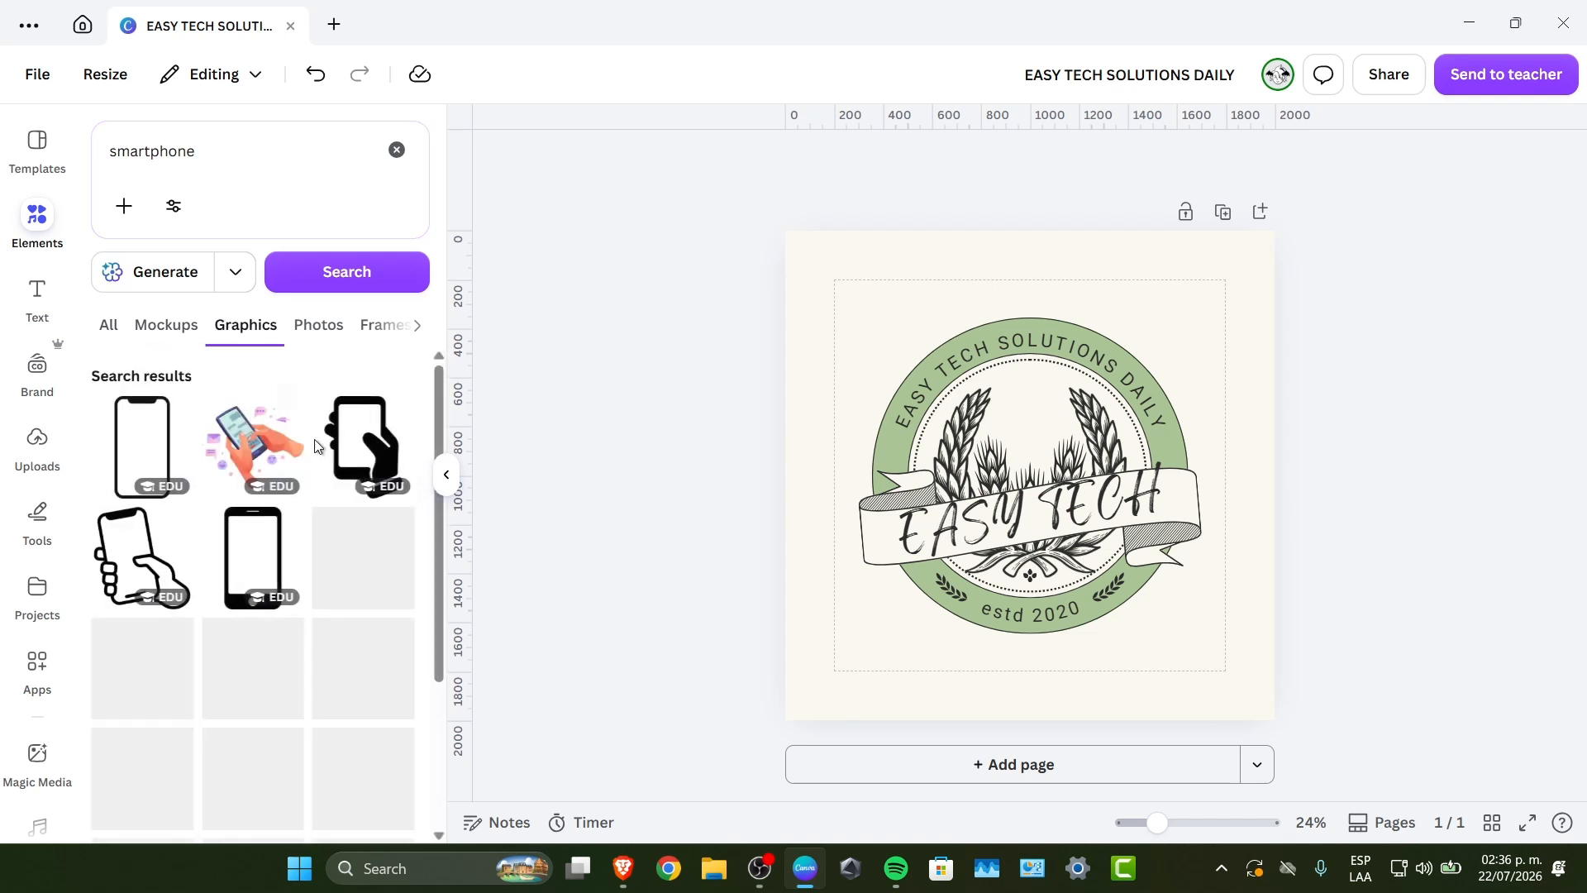
{"action": "scroll", "coordinate": [305, 616], "scroll_direction": "down", "scroll_amount": 2}
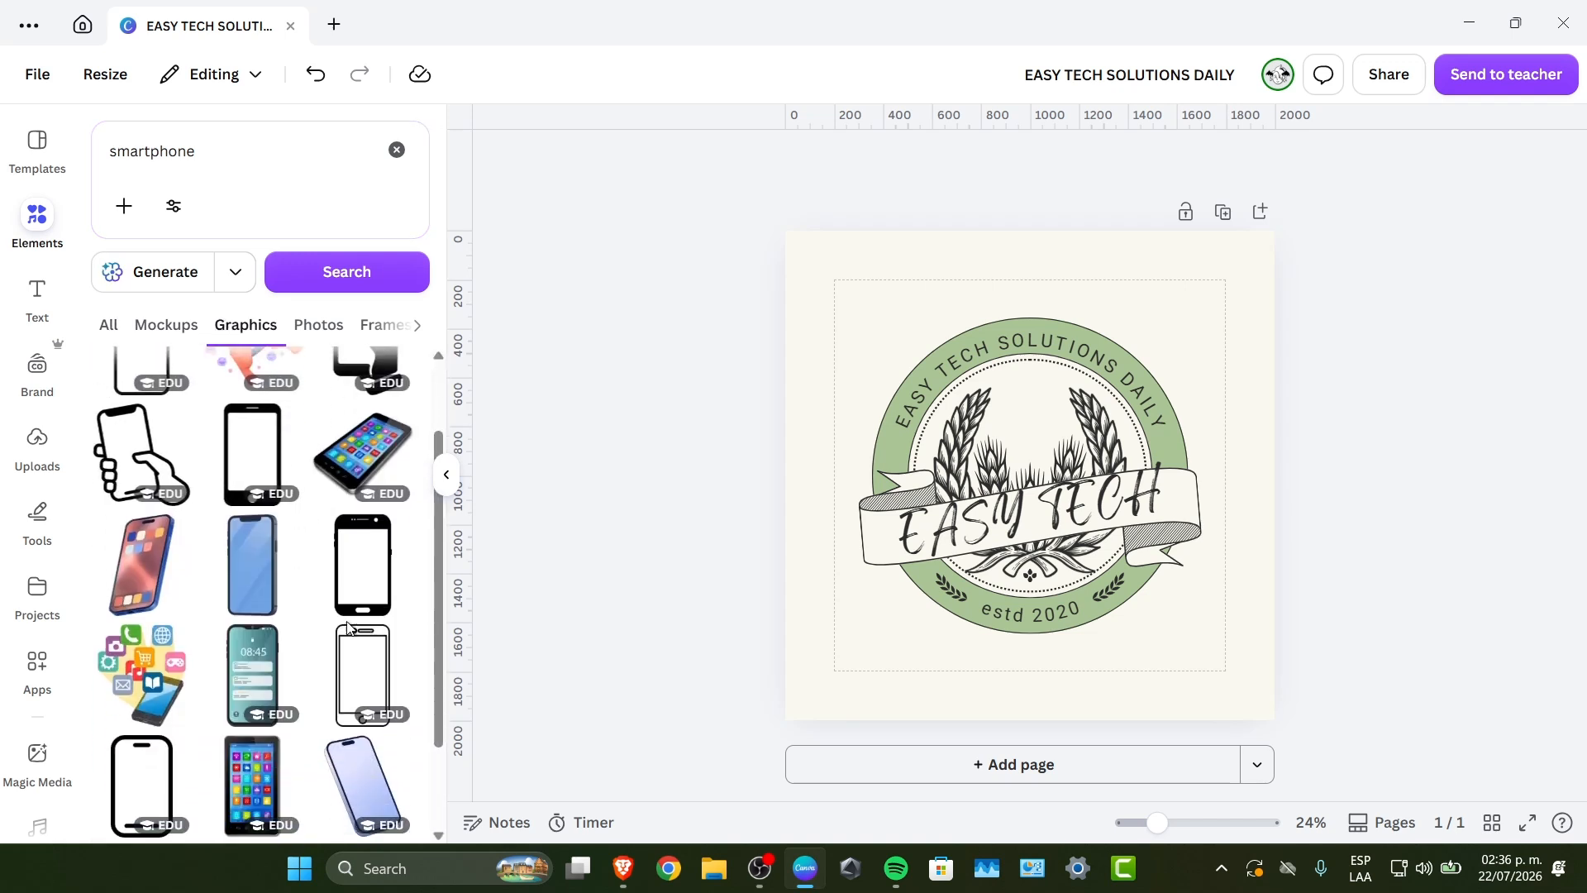
Step: Insert the black smartphone with a blank screen and place it between the wheat ears in the logo's centre, above the ribbon
{"action": "left_click", "coordinate": [345, 578]}
{"action": "left_click_drag", "start_coordinate": [1091, 451], "coordinate": [1035, 411]}
{"action": "left_click", "coordinate": [1228, 414]}
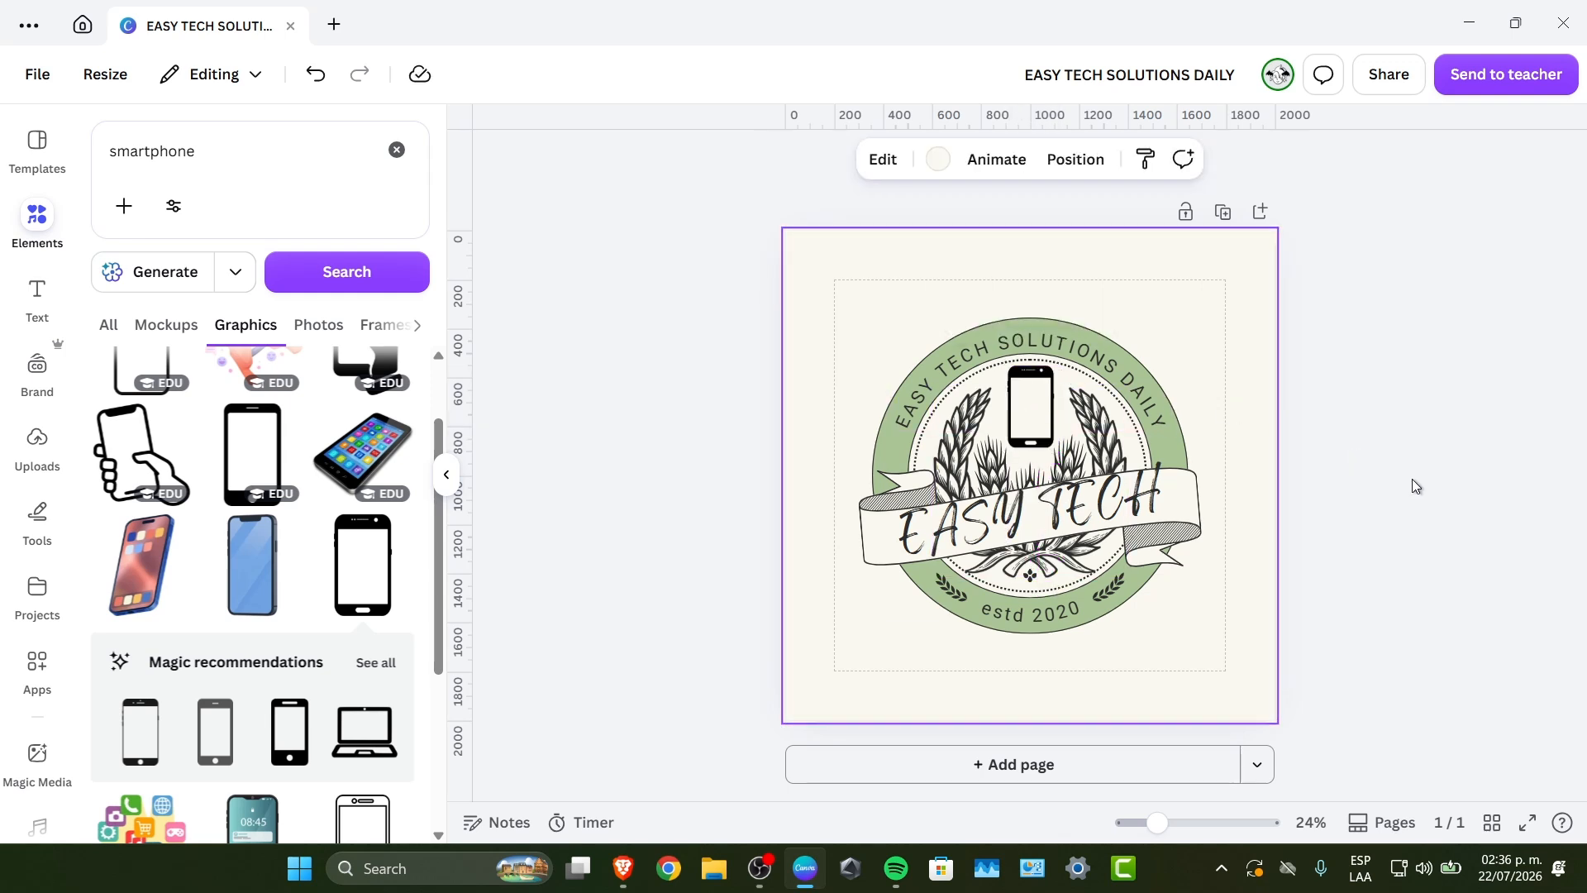
Step: Add a second blank page and search all element types for "circle"
{"action": "left_click", "coordinate": [1048, 763]}
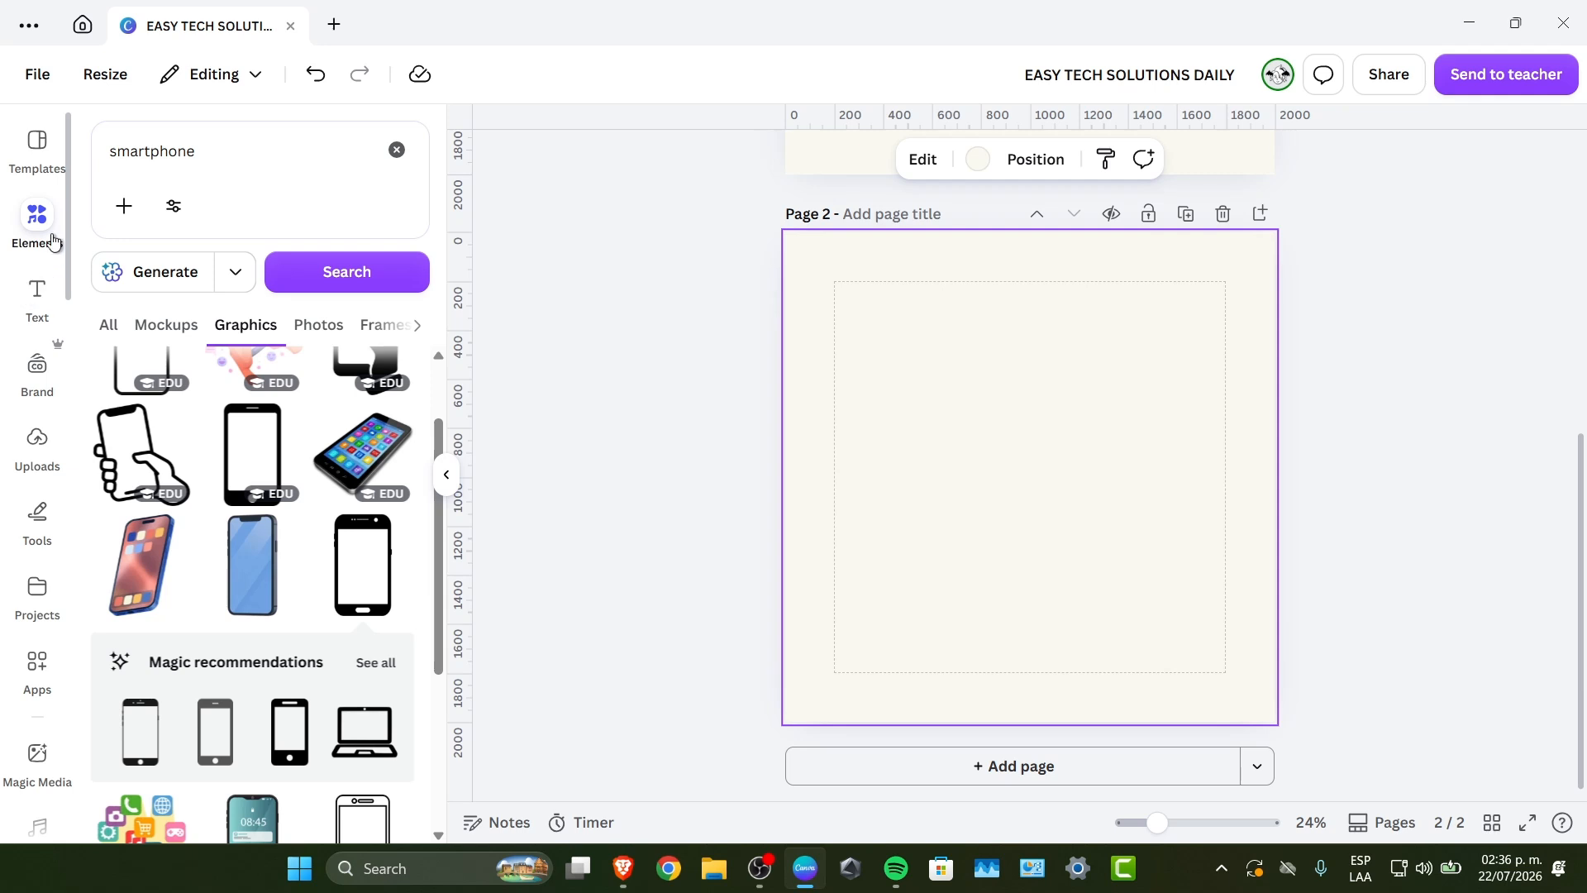
{"action": "left_click", "coordinate": [226, 149]}
{"action": "key", "text": "BackSpace"}
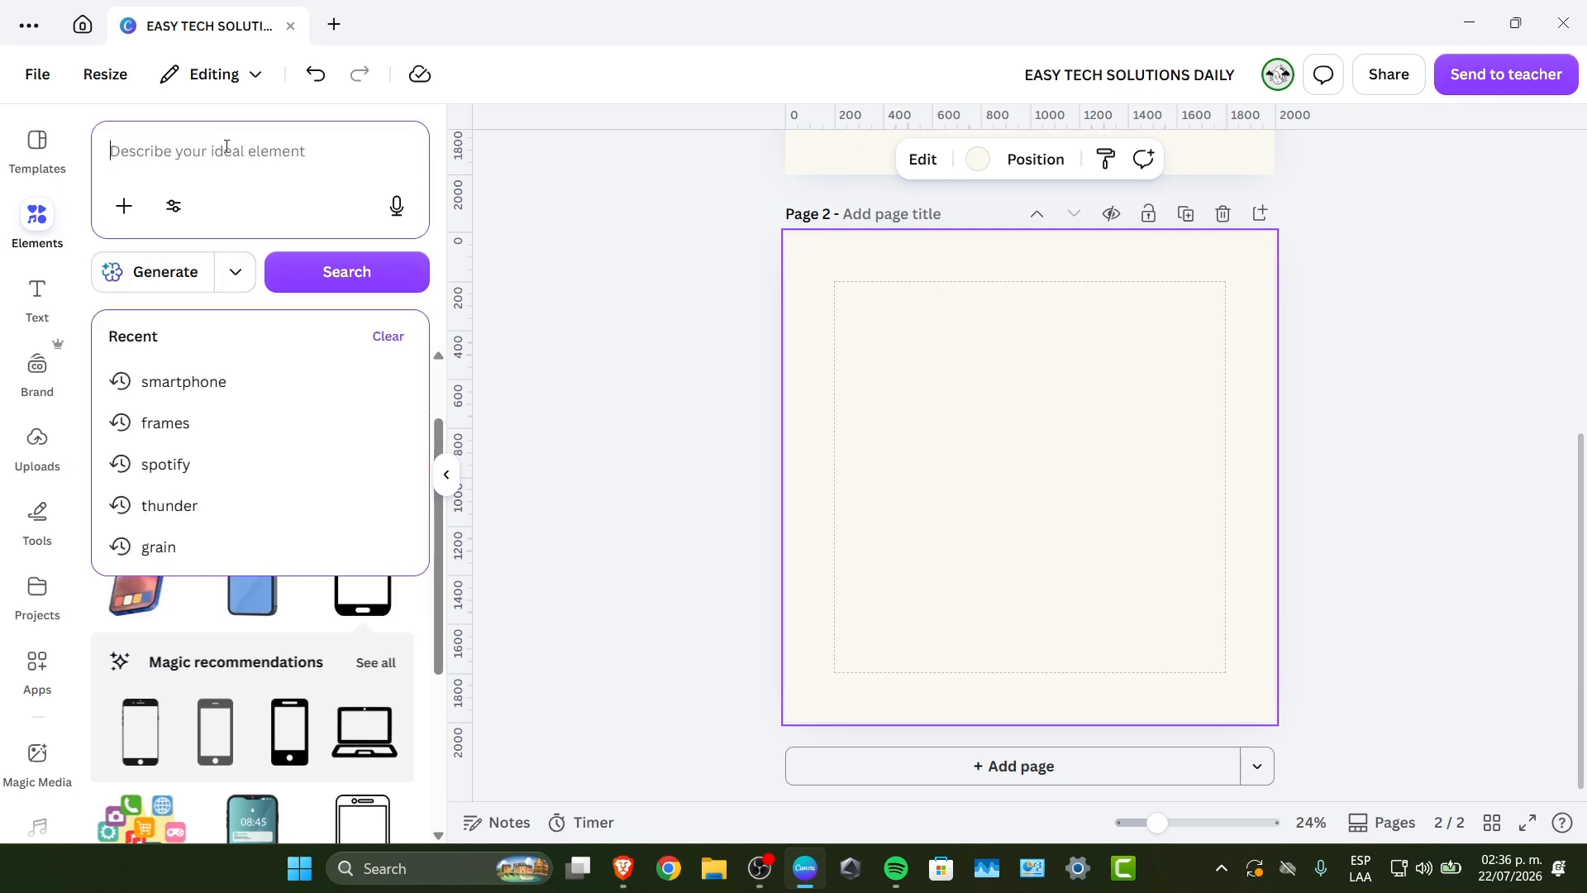
{"action": "left_click", "coordinate": [34, 214]}
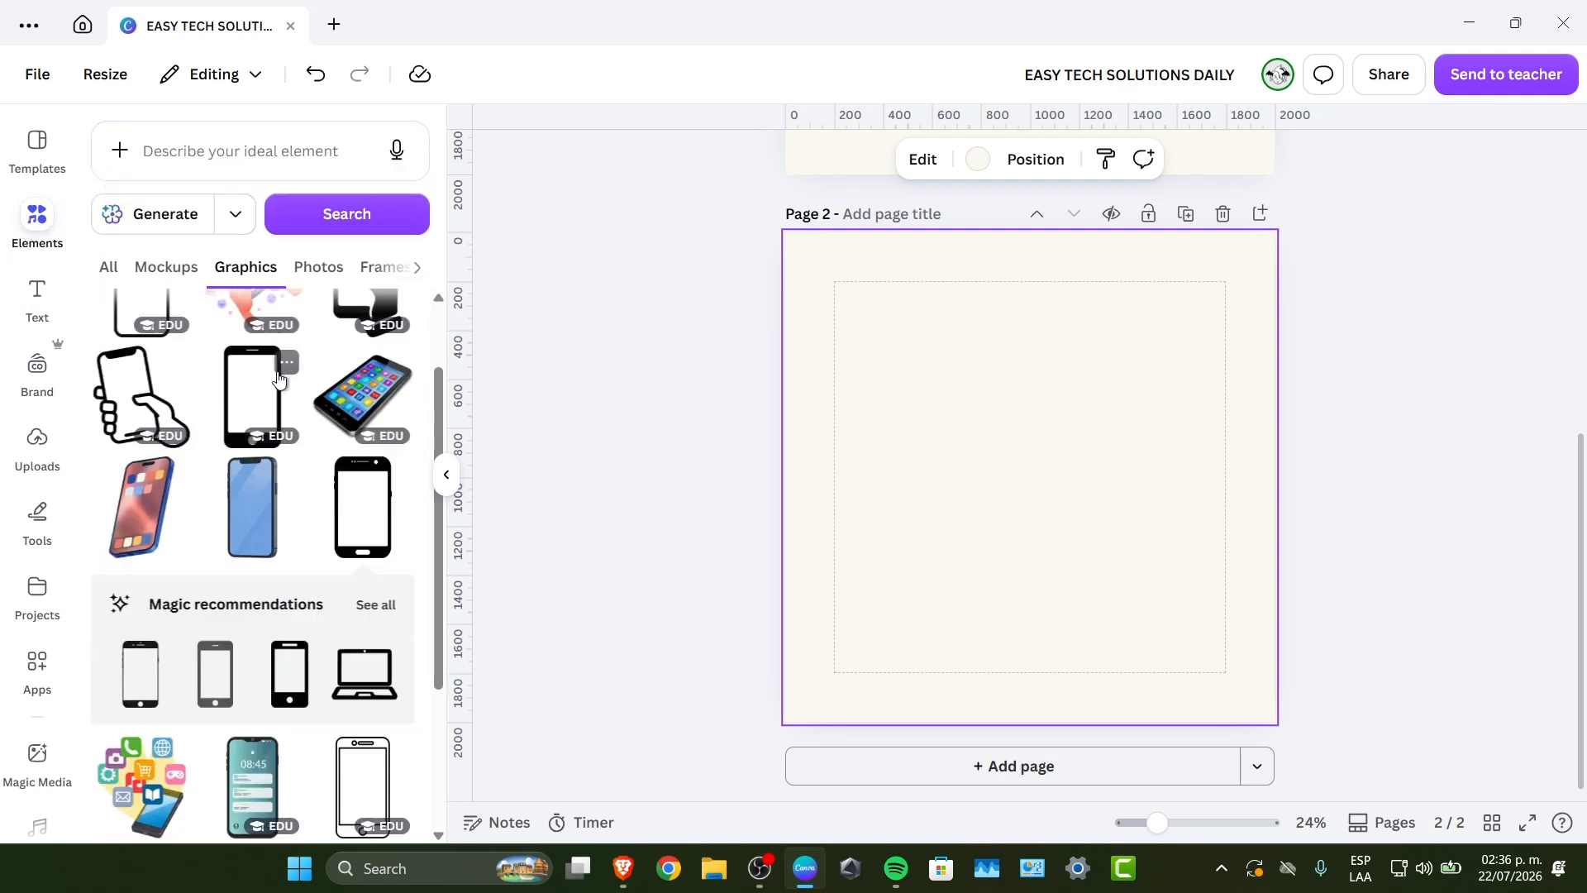
{"action": "left_click", "coordinate": [108, 268]}
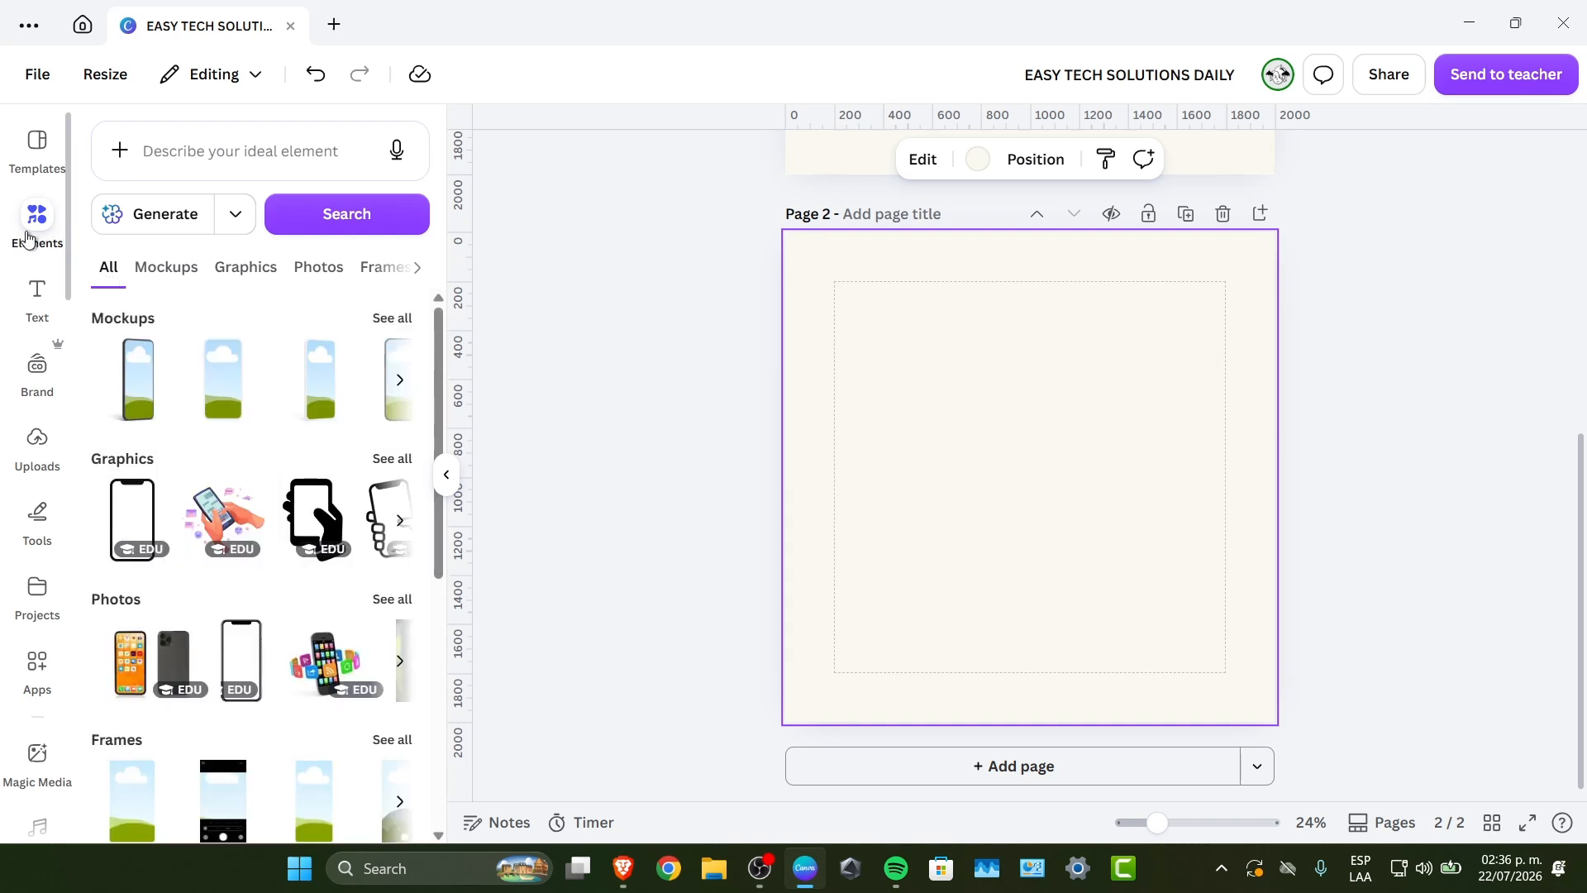
{"action": "left_click", "coordinate": [278, 140]}
{"action": "type", "text": "circle"}
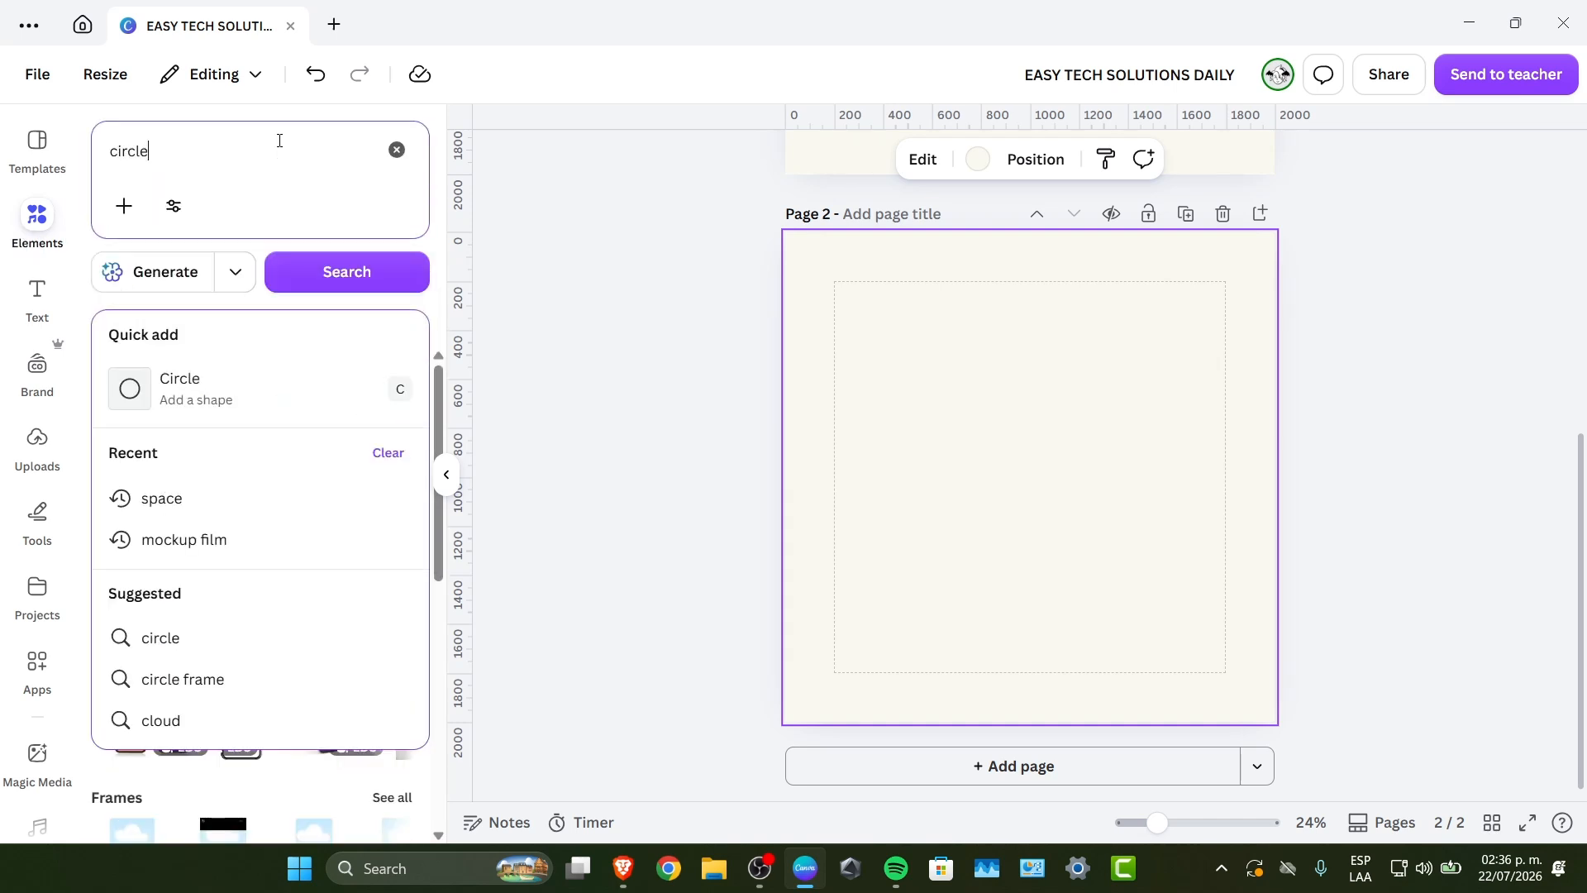
{"action": "key", "text": "Return"}
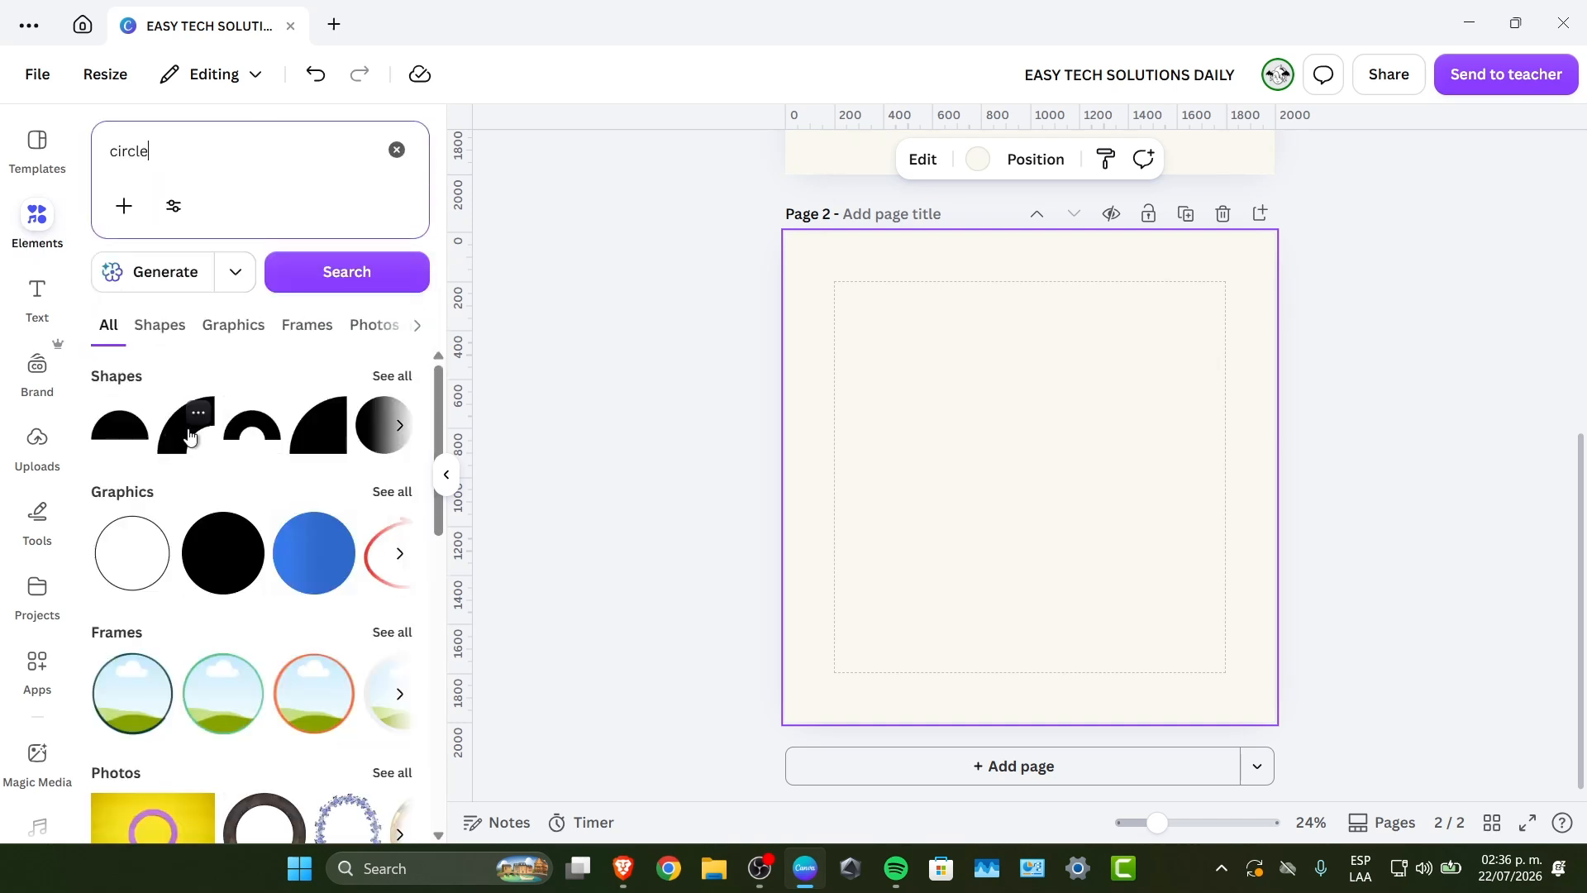
Step: Insert the half-circle shape on page 2, enlarge it and centre it horizontally in the upper middle of the page
{"action": "left_click", "coordinate": [126, 440]}
{"action": "left_click_drag", "start_coordinate": [1051, 492], "coordinate": [1047, 466]}
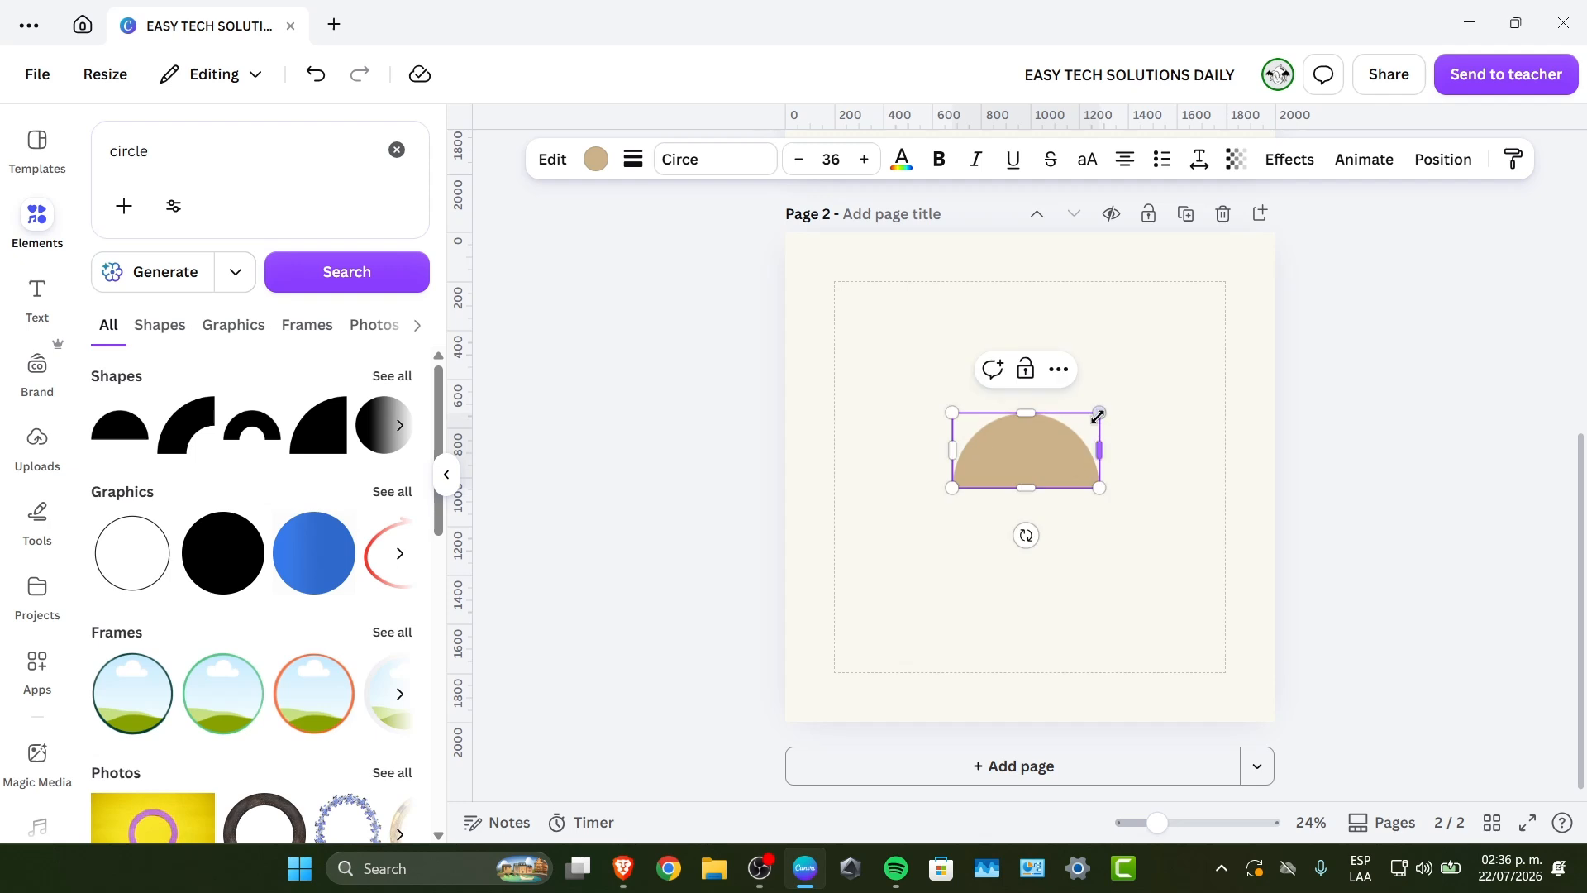
{"action": "left_click_drag", "start_coordinate": [1098, 416], "coordinate": [1191, 362]}
{"action": "left_click_drag", "start_coordinate": [1109, 443], "coordinate": [1070, 428]}
Step: Bring a copy of the "EASY TECH" text onto page 2 and change its font to TAN New York
{"action": "scroll", "coordinate": [1070, 428], "scroll_direction": "up", "scroll_amount": 3}
{"action": "left_click_drag", "start_coordinate": [1061, 293], "coordinate": [1068, 517]}
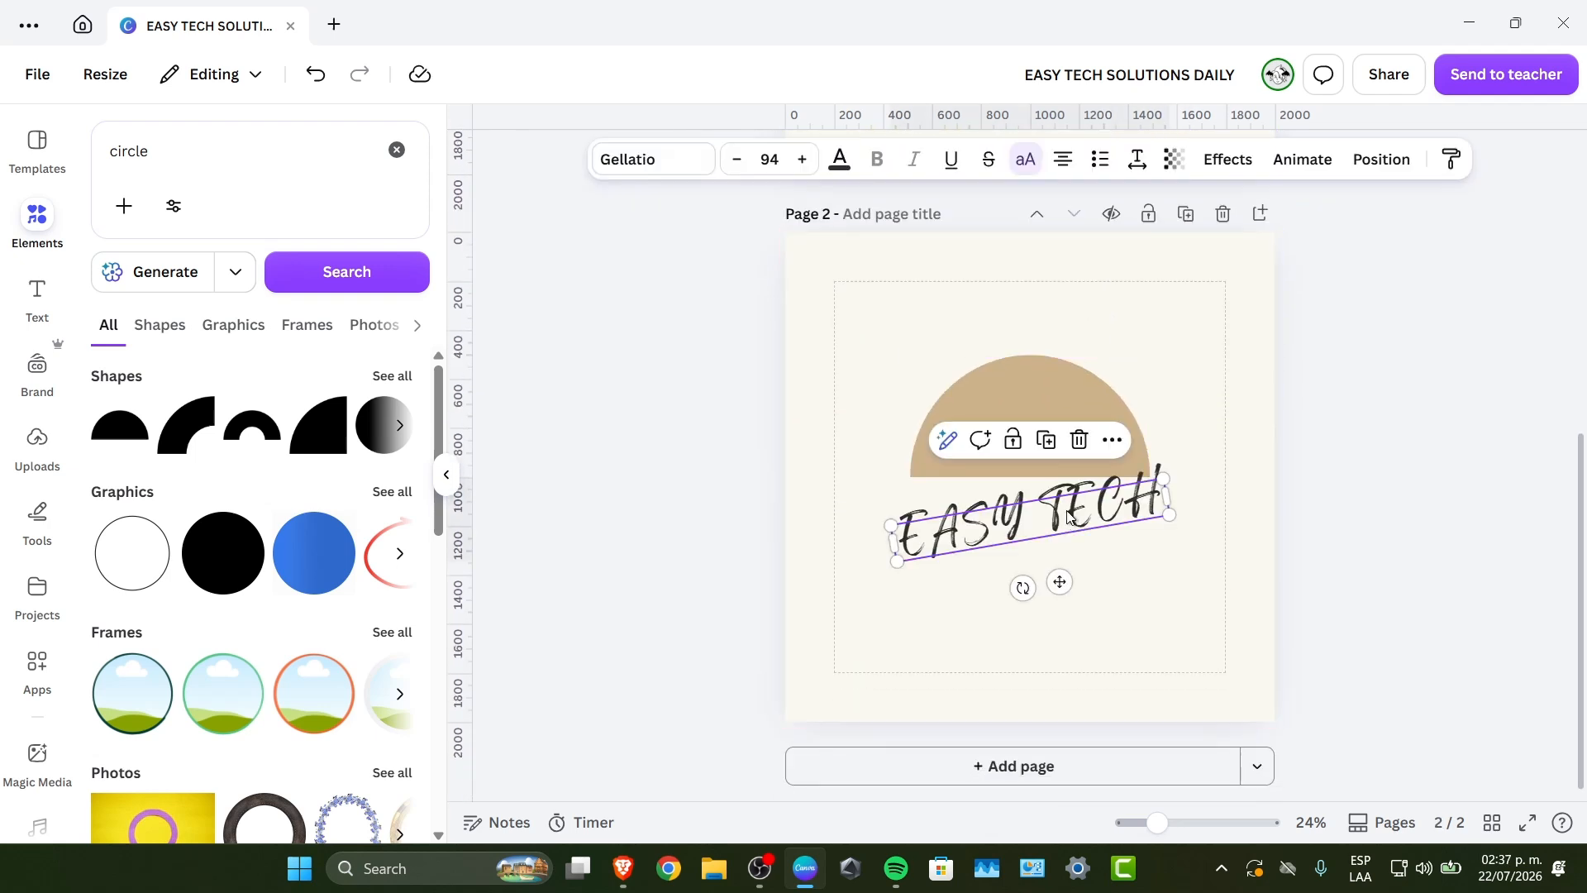
{"action": "left_click", "coordinate": [650, 161]}
{"action": "left_click", "coordinate": [285, 507]}
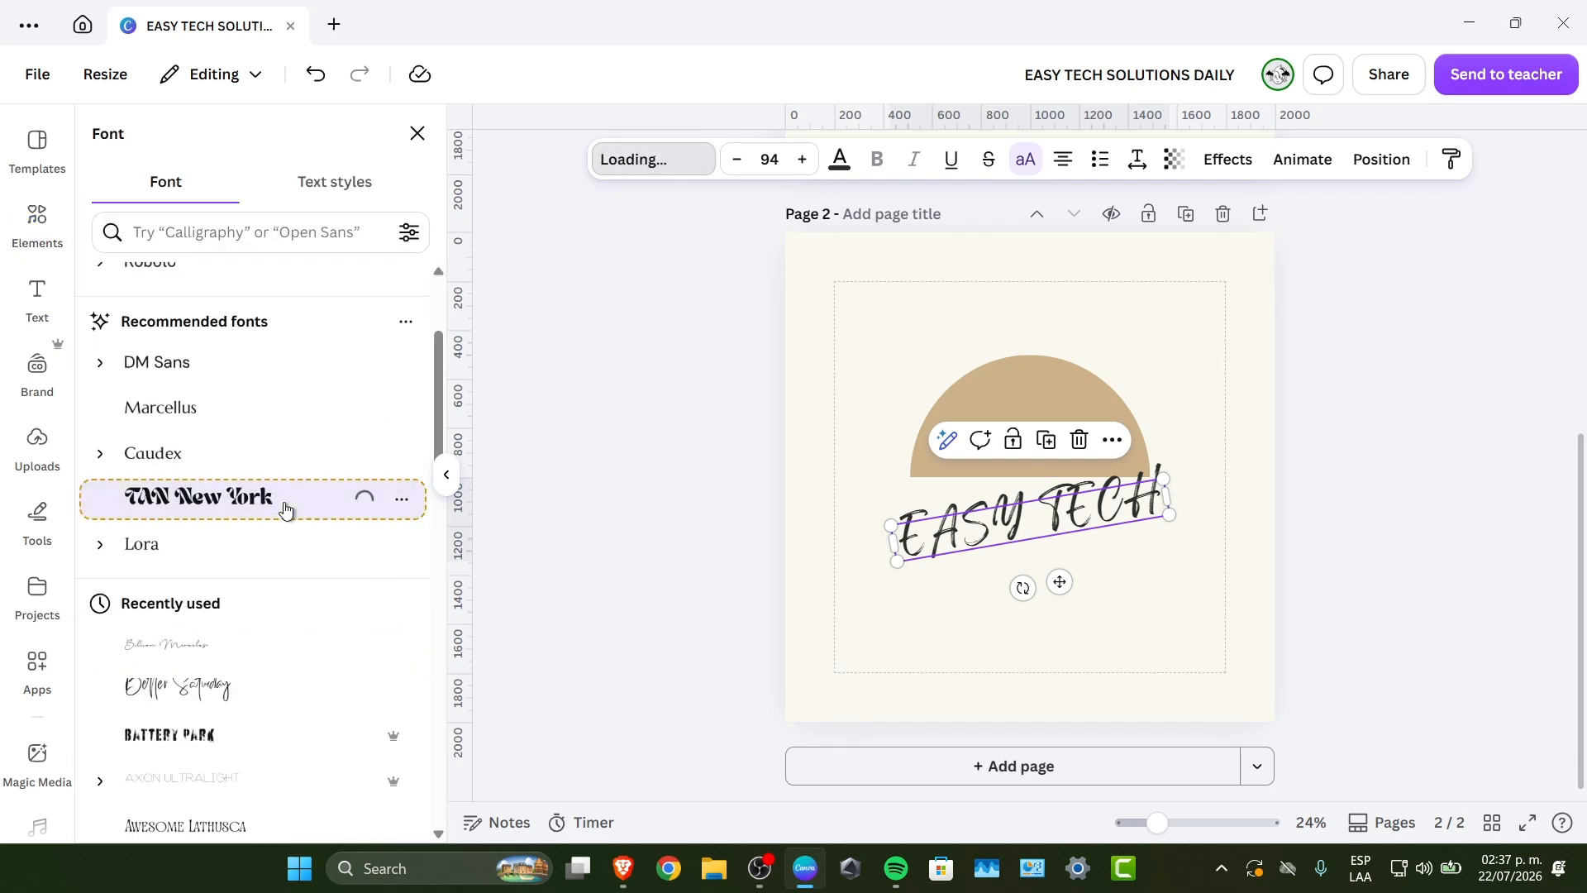
Step: Rotate the "EASY TECH" text to horizontal and place it centred along the base of the half circle
{"action": "mouse_move", "coordinate": [1022, 588]}
{"action": "left_mouse_down"}
{"action": "mouse_move", "coordinate": [1006, 591]}
{"action": "mouse_move", "coordinate": [1013, 616]}
{"action": "left_mouse_up"}
{"action": "left_click_drag", "start_coordinate": [1071, 522], "coordinate": [1081, 504]}
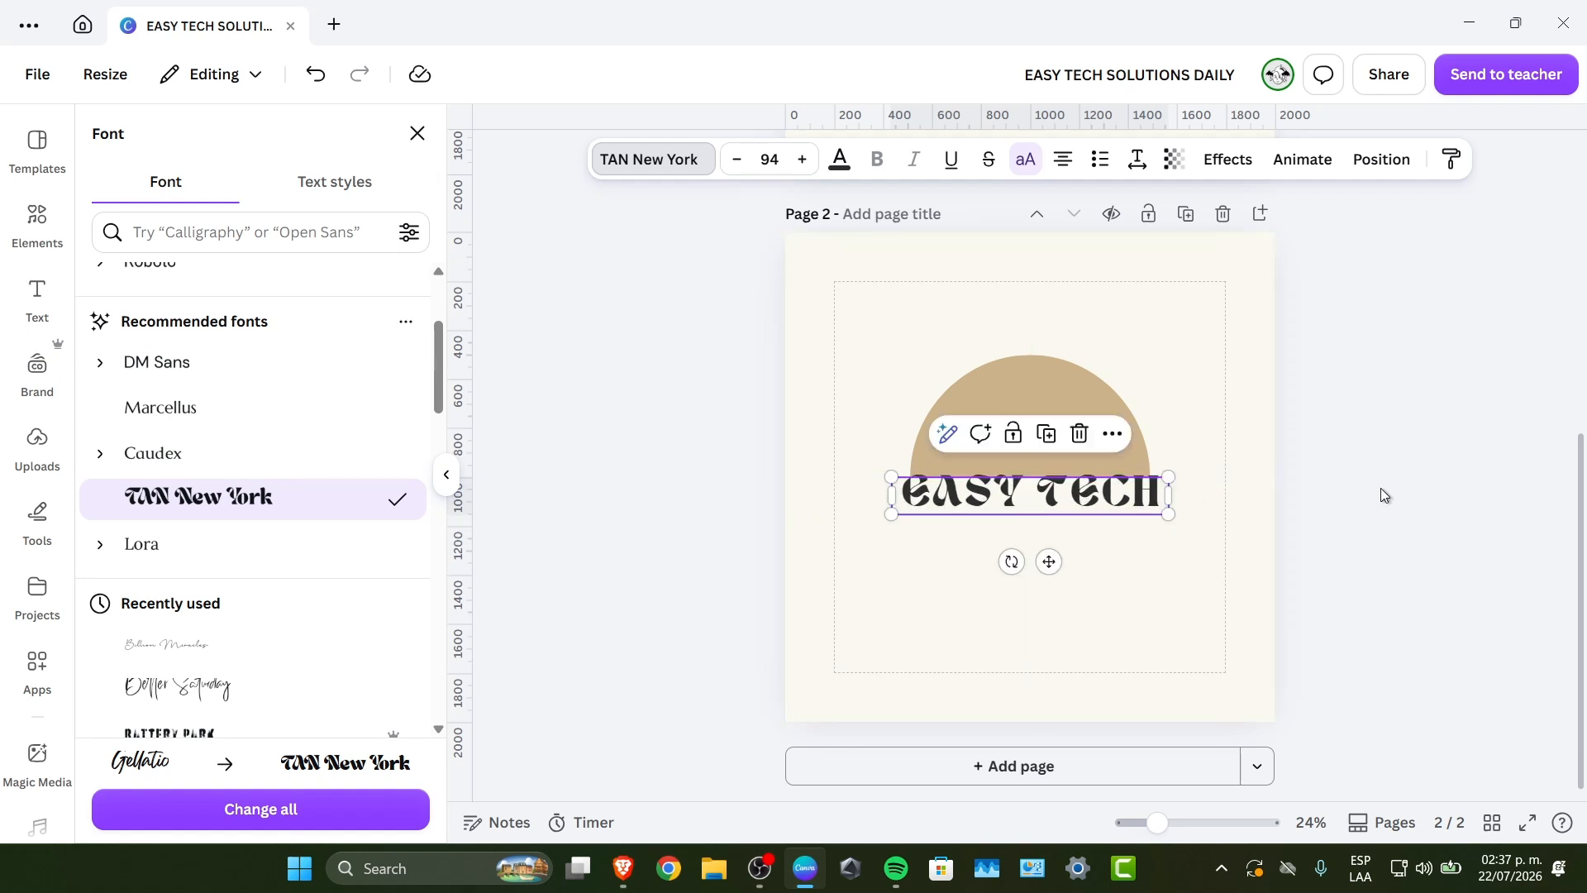
{"action": "left_click", "coordinate": [1411, 491]}
{"action": "left_click", "coordinate": [1037, 481]}
Step: Search the elements for "editing" and place the film strip with scissors graphic, scaled down, inside the half circle
{"action": "left_click", "coordinate": [187, 152]}
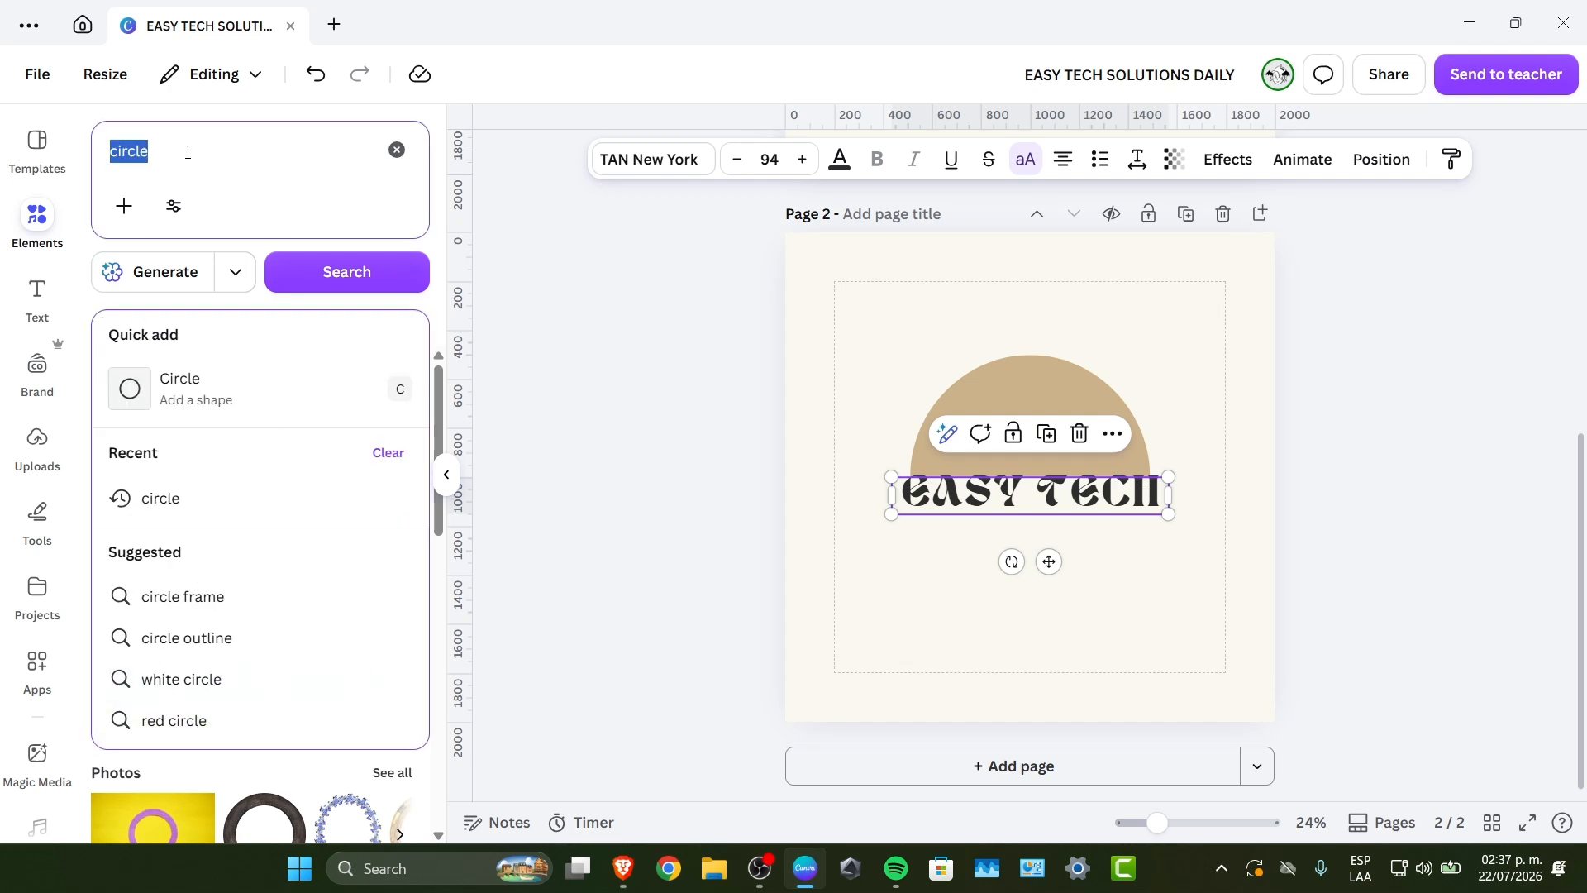
{"action": "type", "text": "editing"}
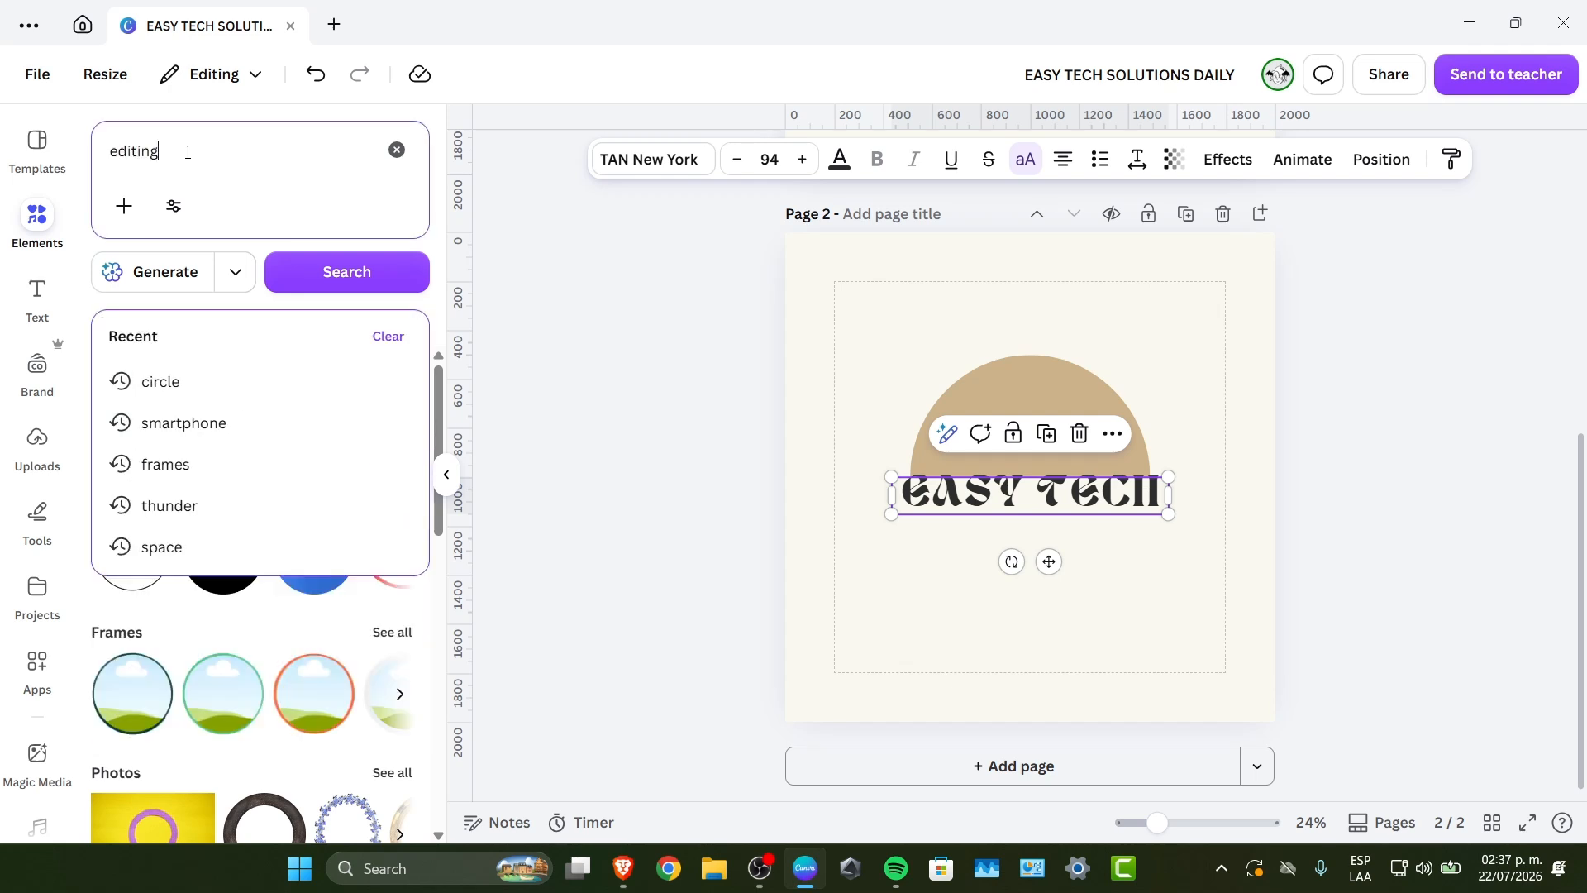
{"action": "key", "text": "Return"}
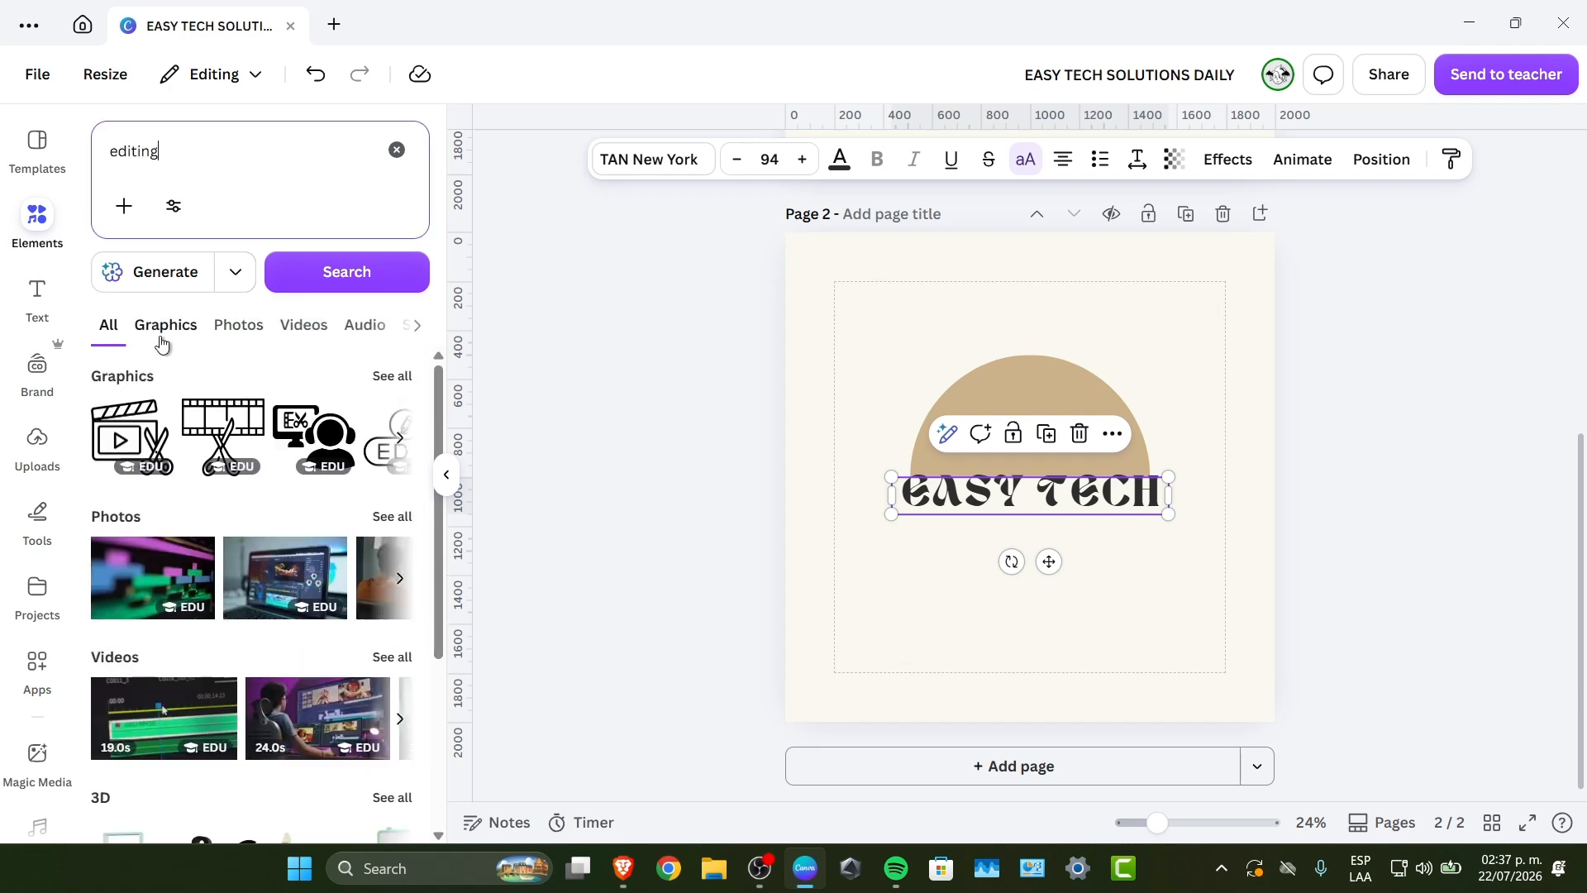
{"action": "left_click", "coordinate": [226, 411]}
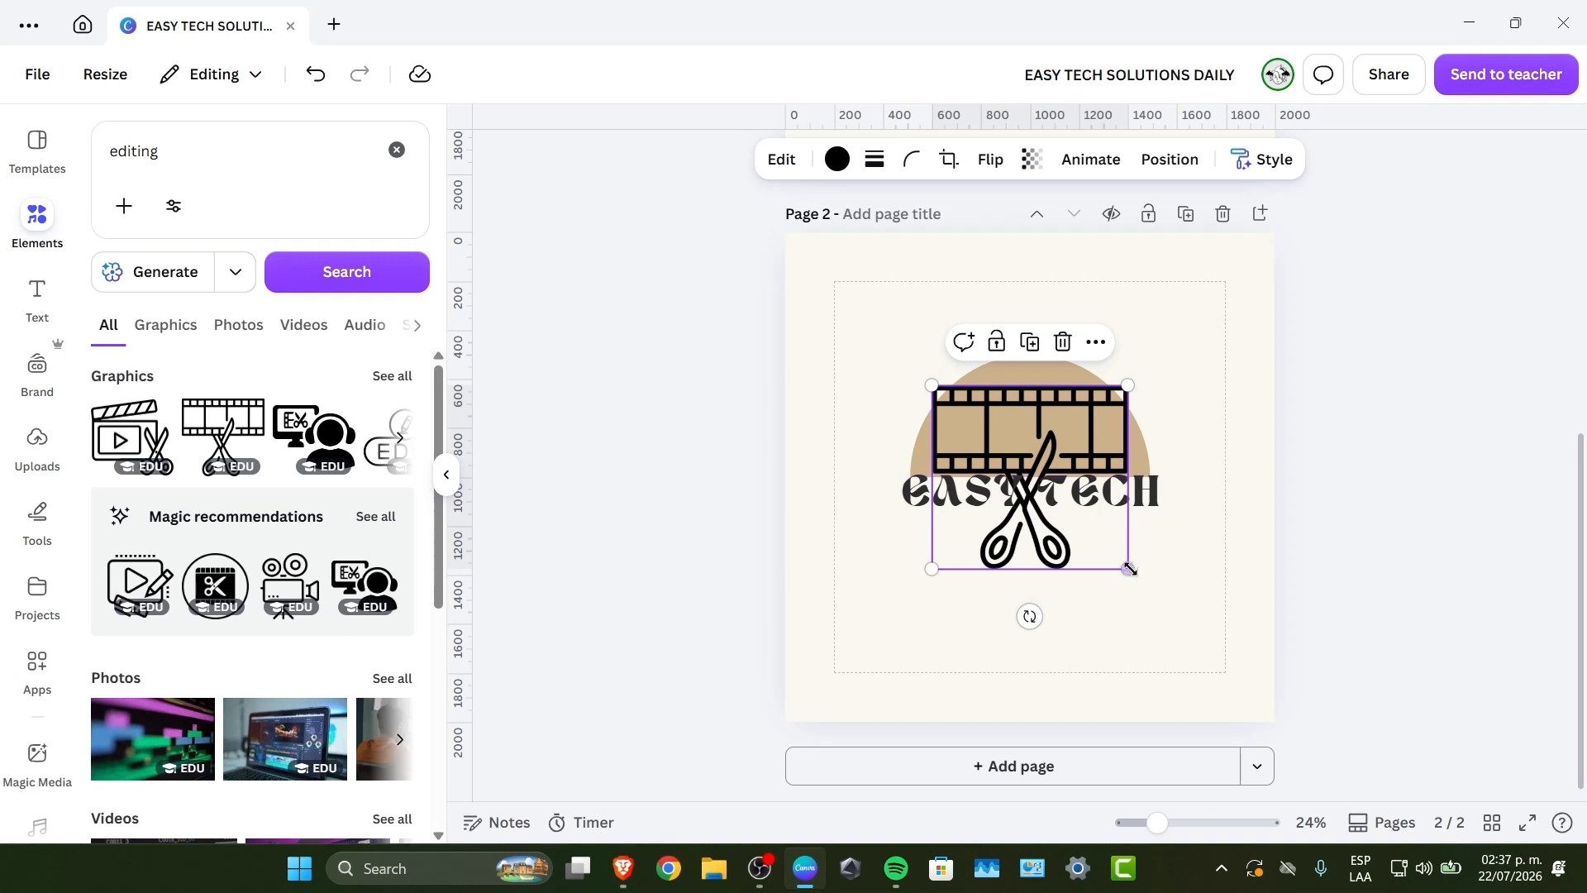
{"action": "left_click_drag", "start_coordinate": [1125, 565], "coordinate": [1031, 432]}
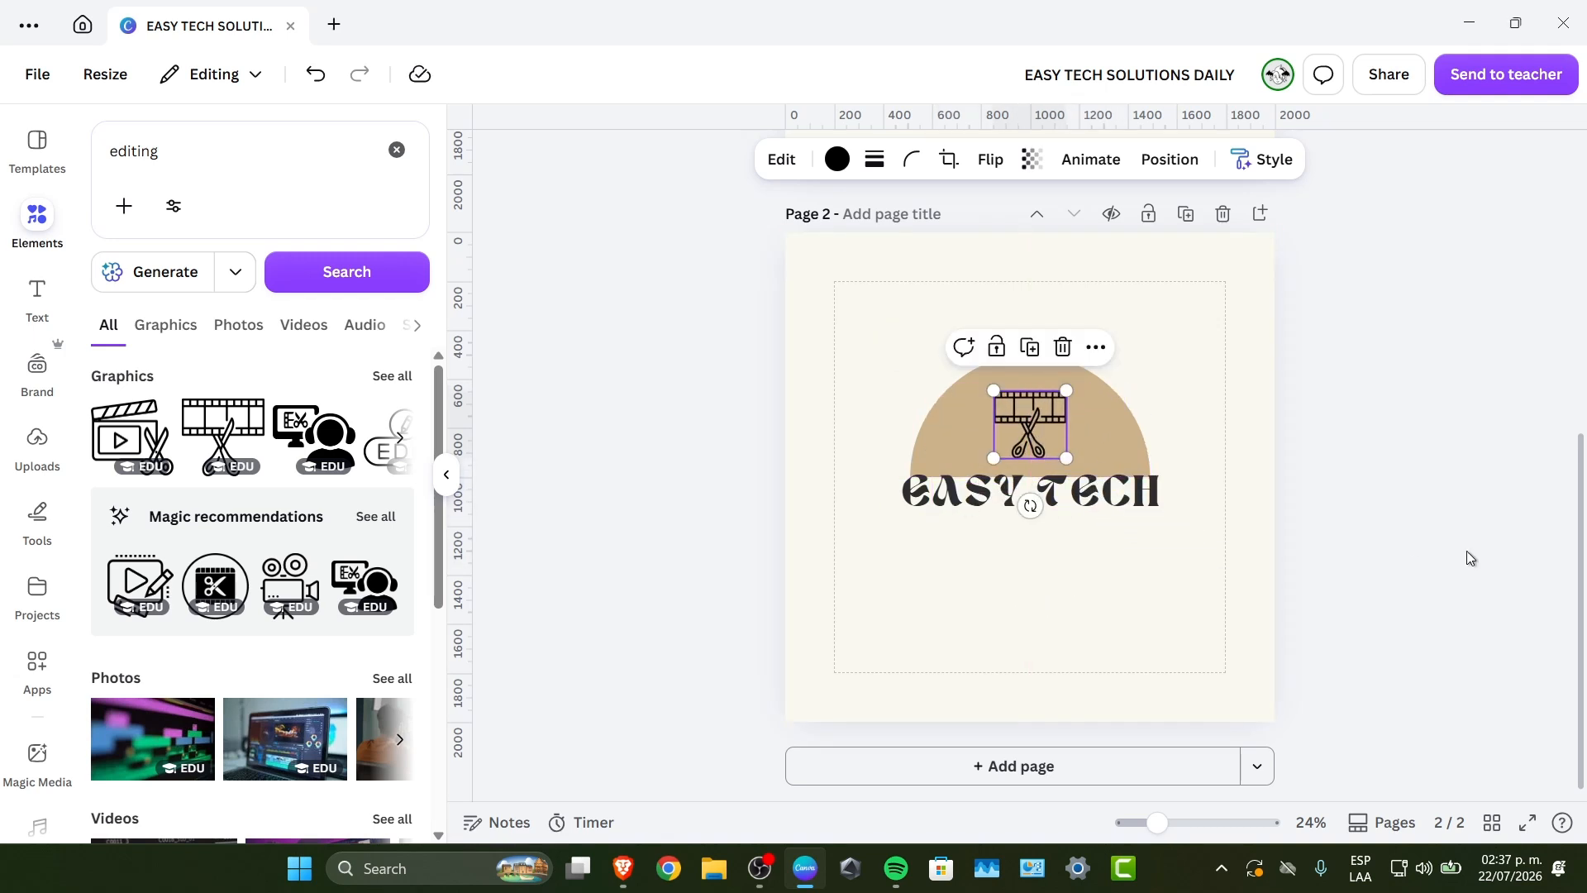
Step: Move the half circle, graphic and text together down to the vertical centre of page 2
{"action": "left_click_drag", "start_coordinate": [1413, 553], "coordinate": [1094, 453]}
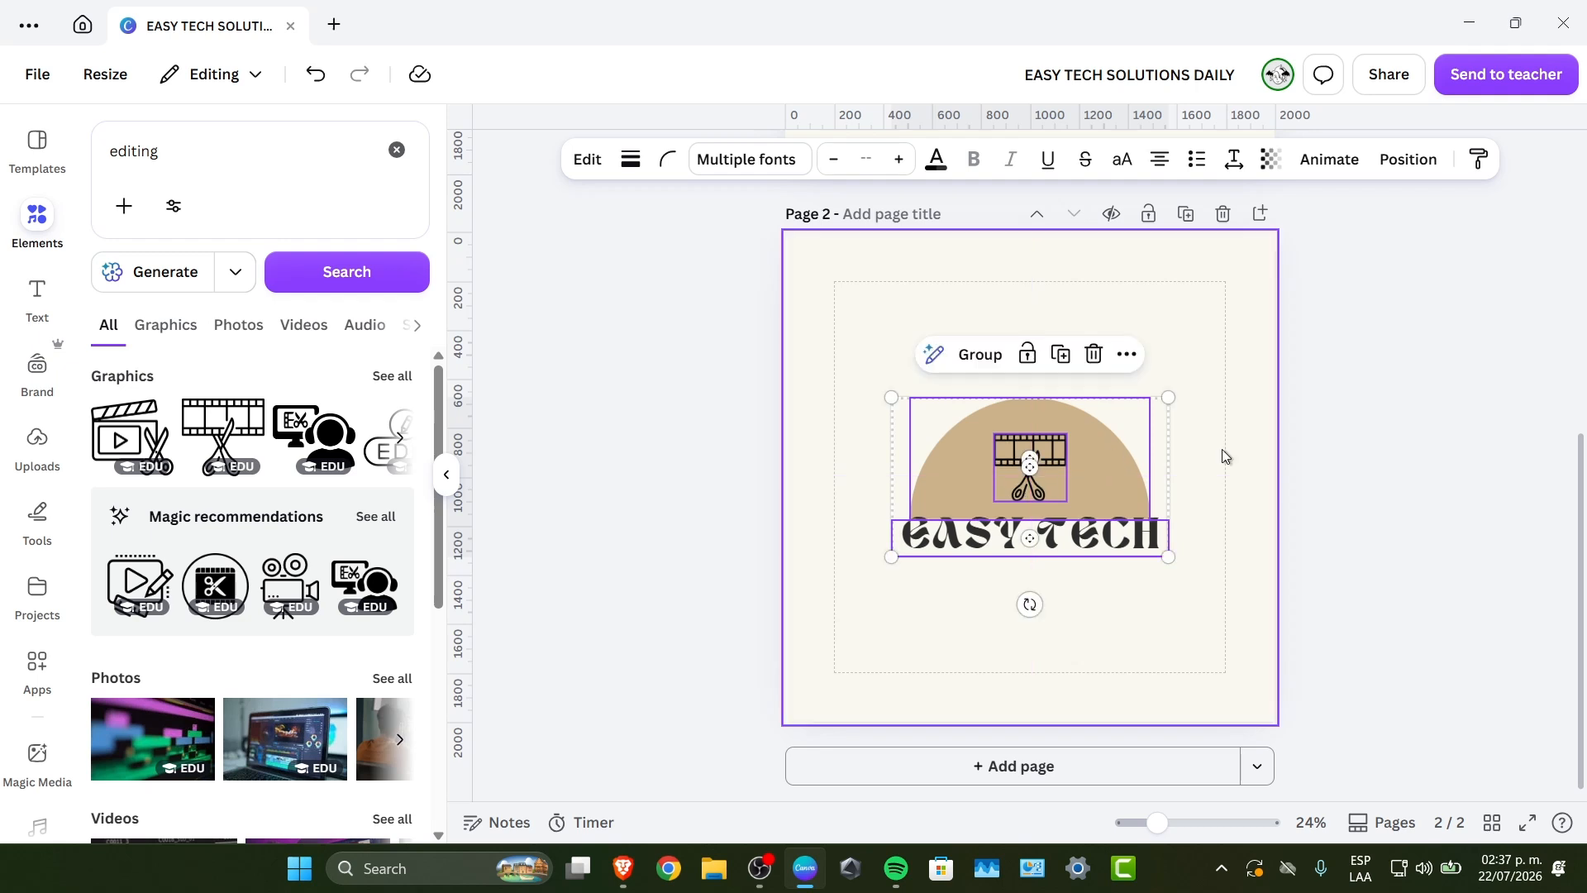
{"action": "left_click", "coordinate": [1176, 482]}
Step: Recolour the half circle with the light blue of the Way up North palette
{"action": "left_click", "coordinate": [1128, 476]}
{"action": "left_click", "coordinate": [879, 159]}
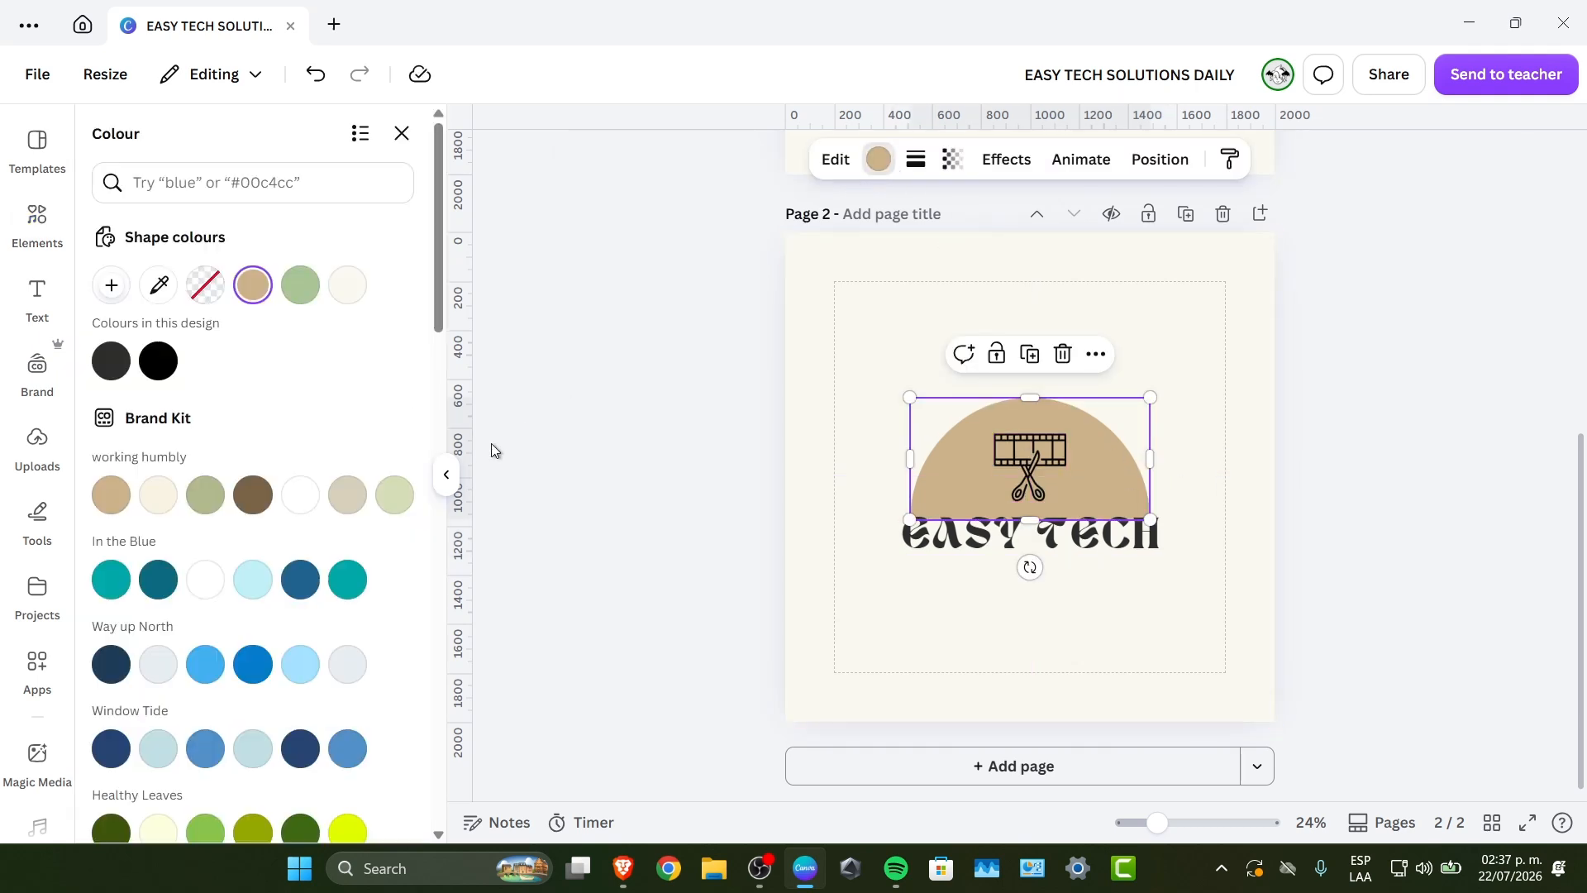
{"action": "left_click", "coordinate": [300, 579]}
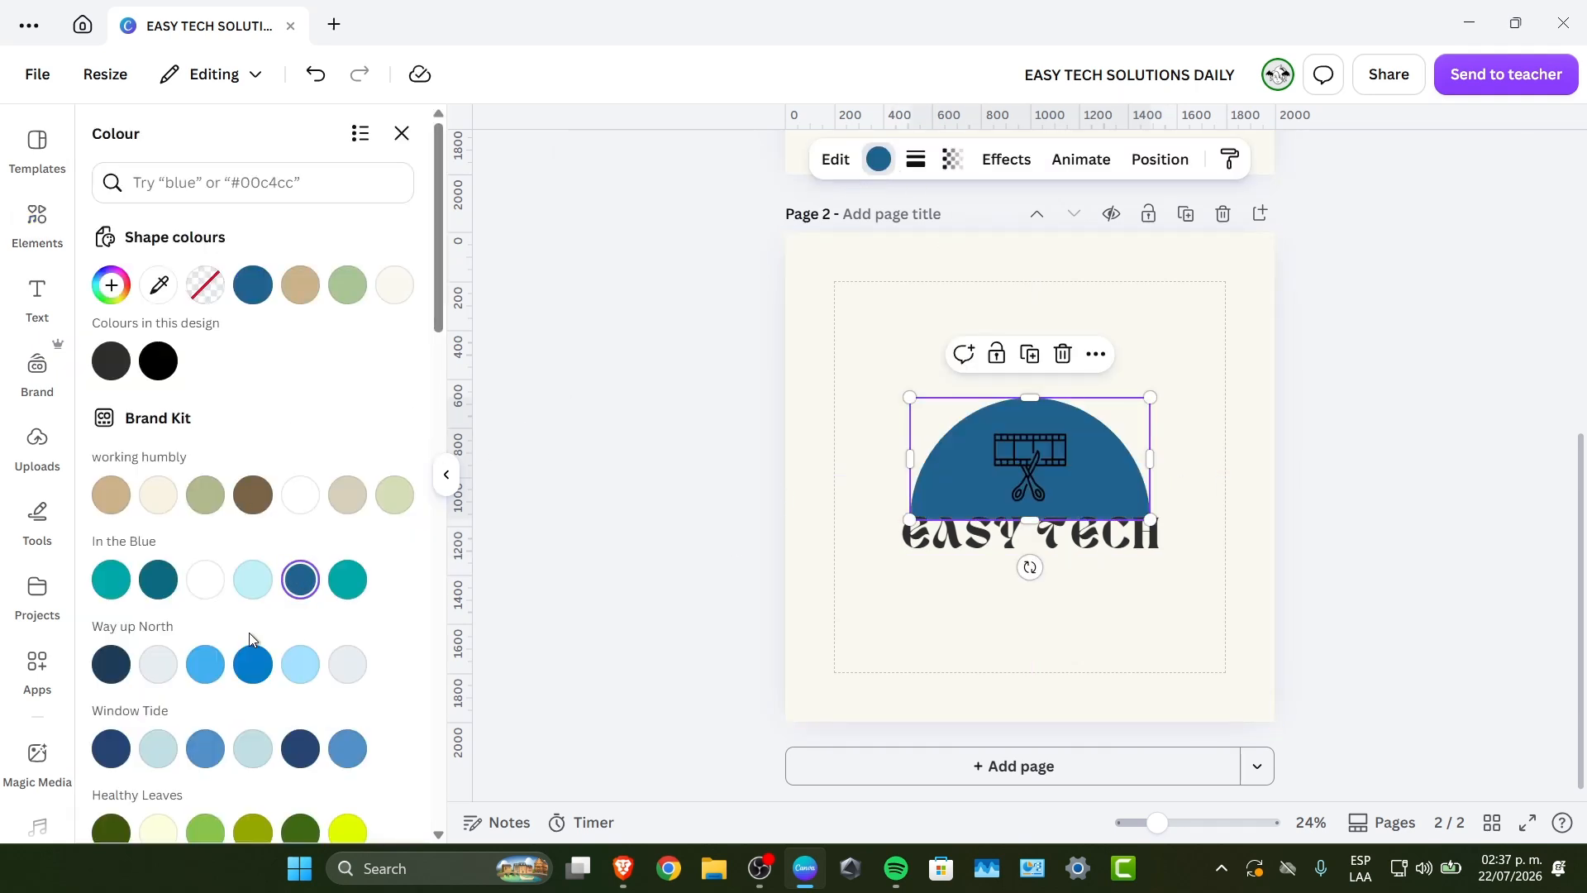
{"action": "left_click", "coordinate": [205, 664]}
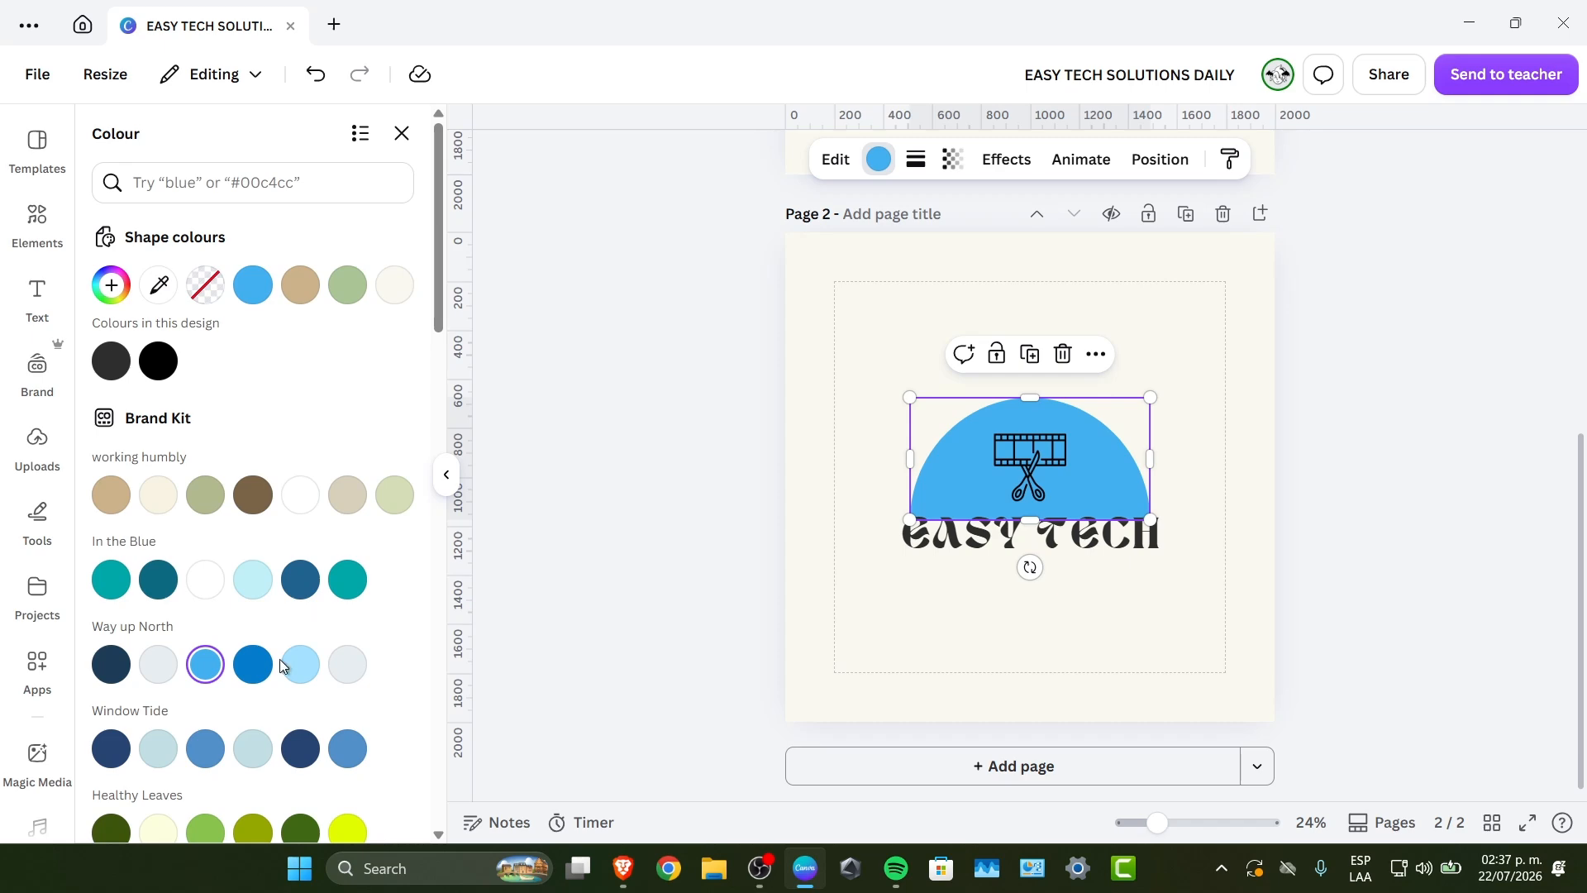
{"action": "left_click", "coordinate": [1360, 474]}
Step: Add a third blank page after the half-circle logo
{"action": "scroll", "coordinate": [1359, 474], "scroll_direction": "up", "scroll_amount": 5}
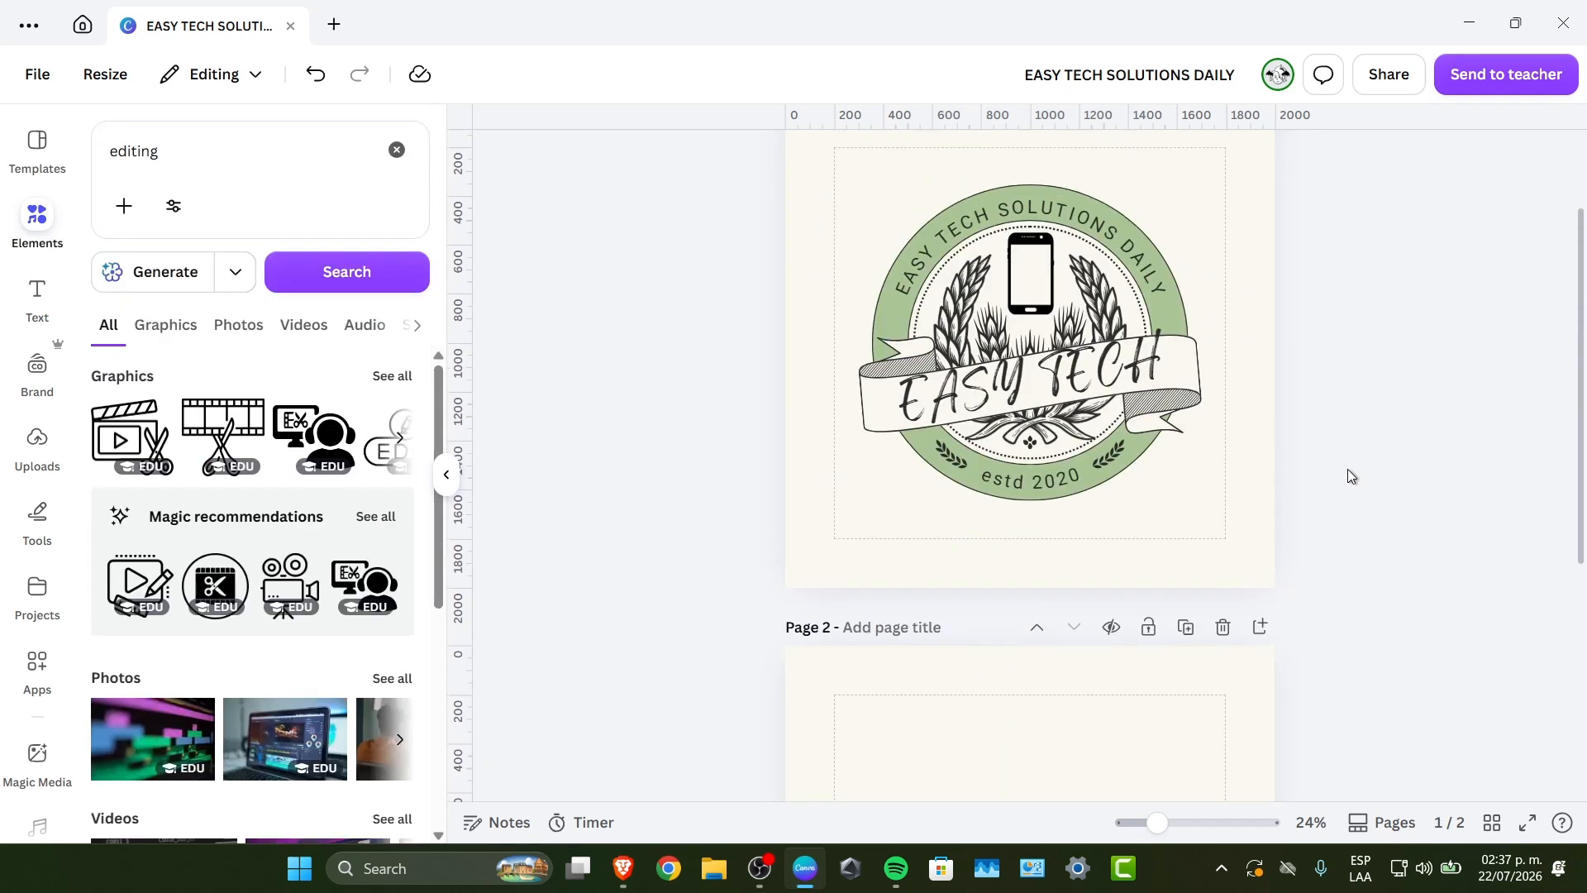
{"action": "scroll", "coordinate": [1347, 468], "scroll_direction": "down", "scroll_amount": 5}
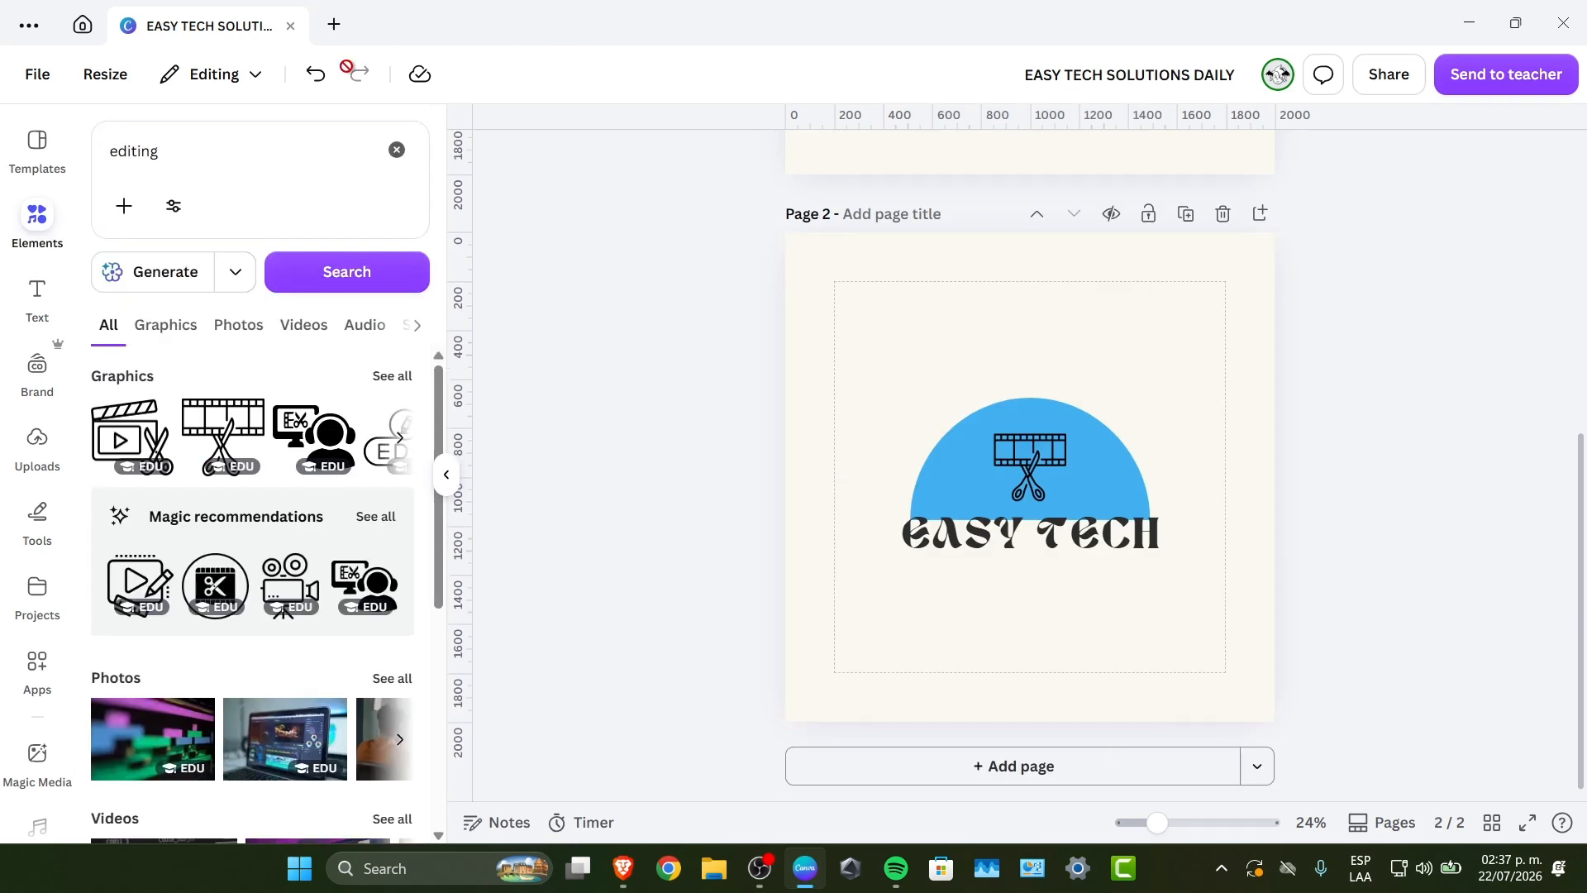
{"action": "left_click", "coordinate": [1003, 767]}
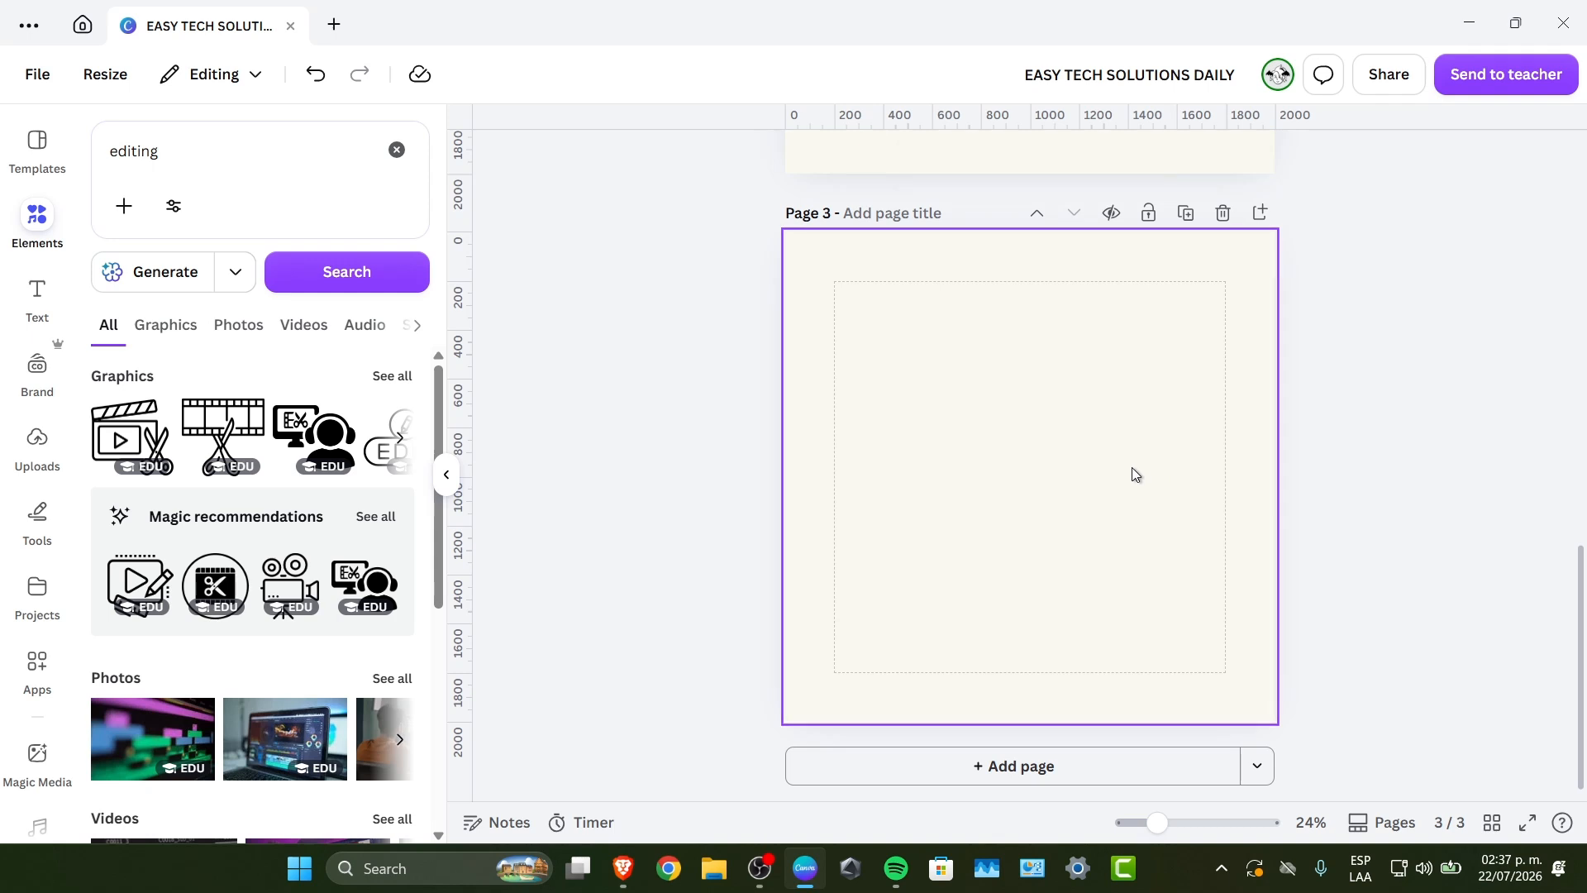
Step: Open the Magic Media image generator and enter "easy tech" as the description
{"action": "left_click", "coordinate": [35, 675]}
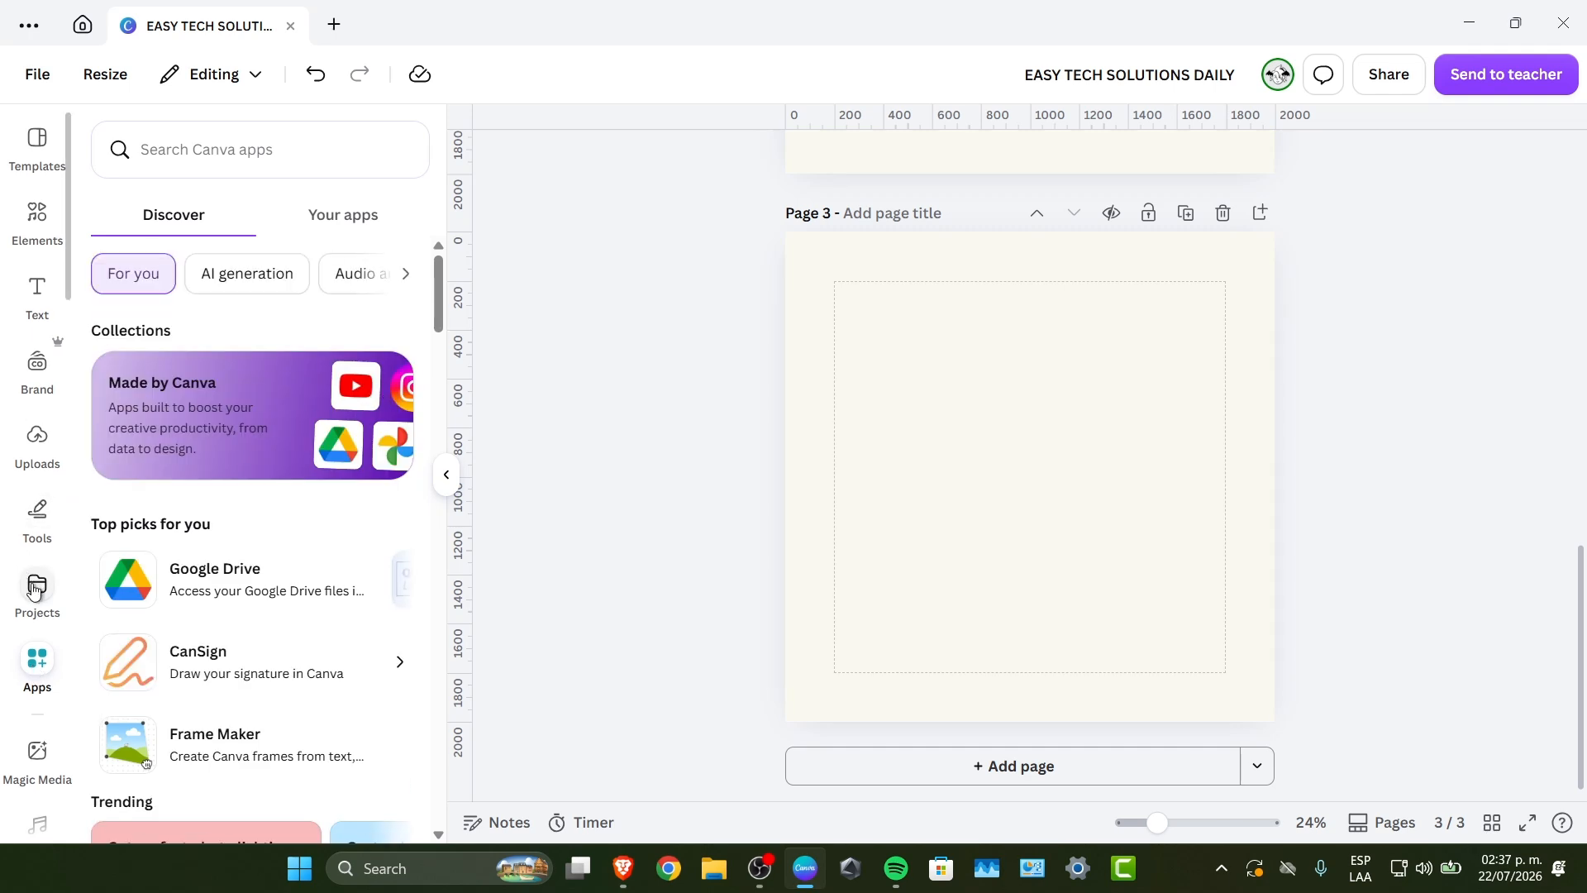
{"action": "scroll", "coordinate": [37, 595], "scroll_direction": "down", "scroll_amount": 3}
{"action": "left_click", "coordinate": [38, 548]}
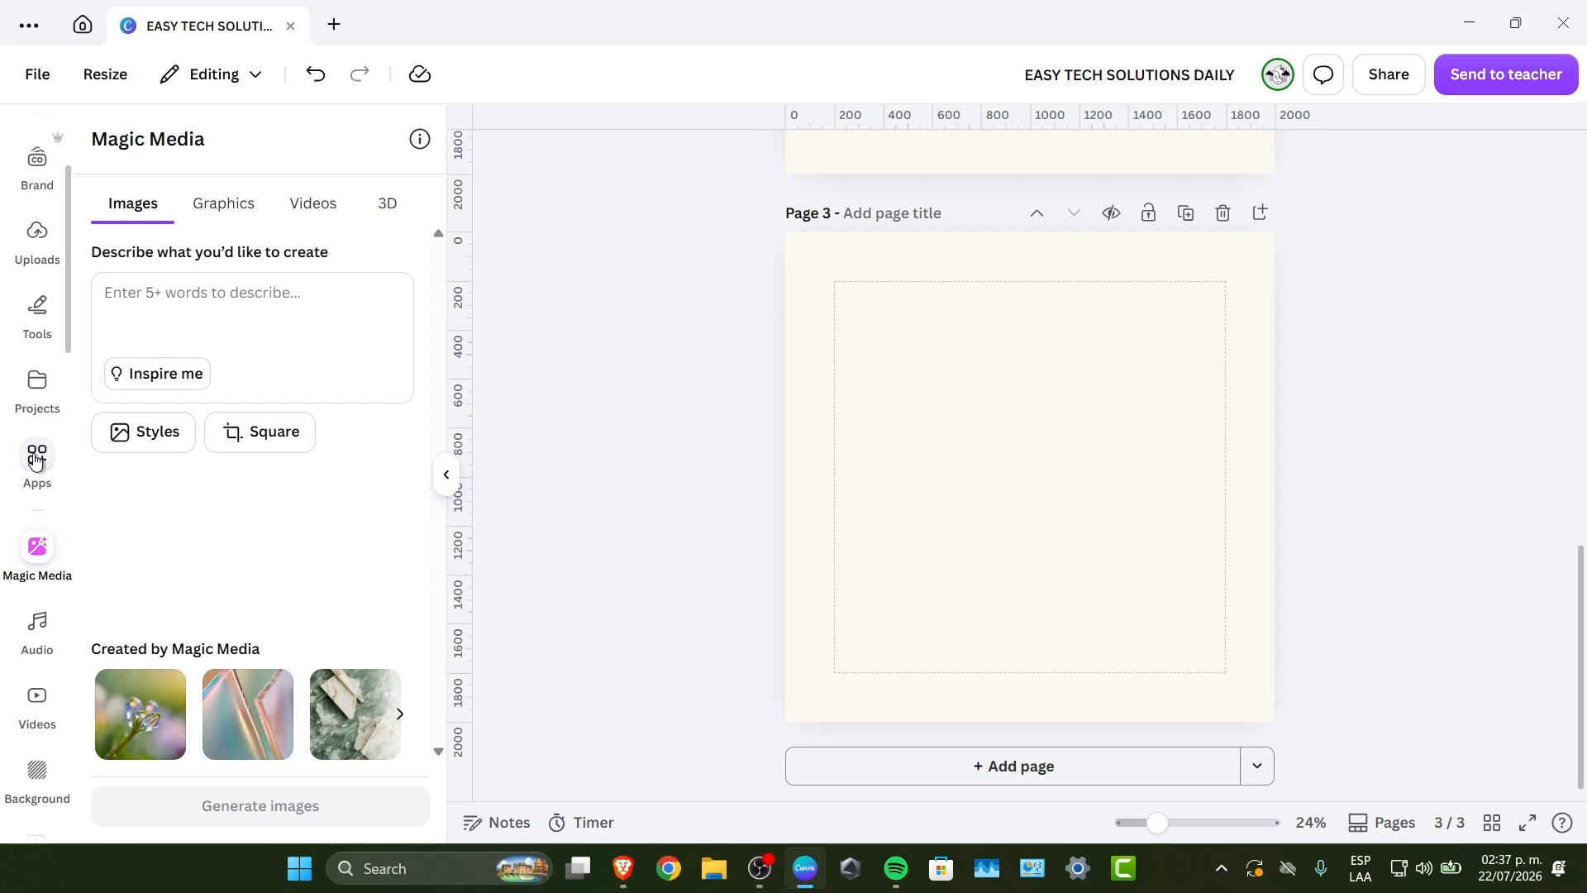
{"action": "left_click", "coordinate": [206, 309]}
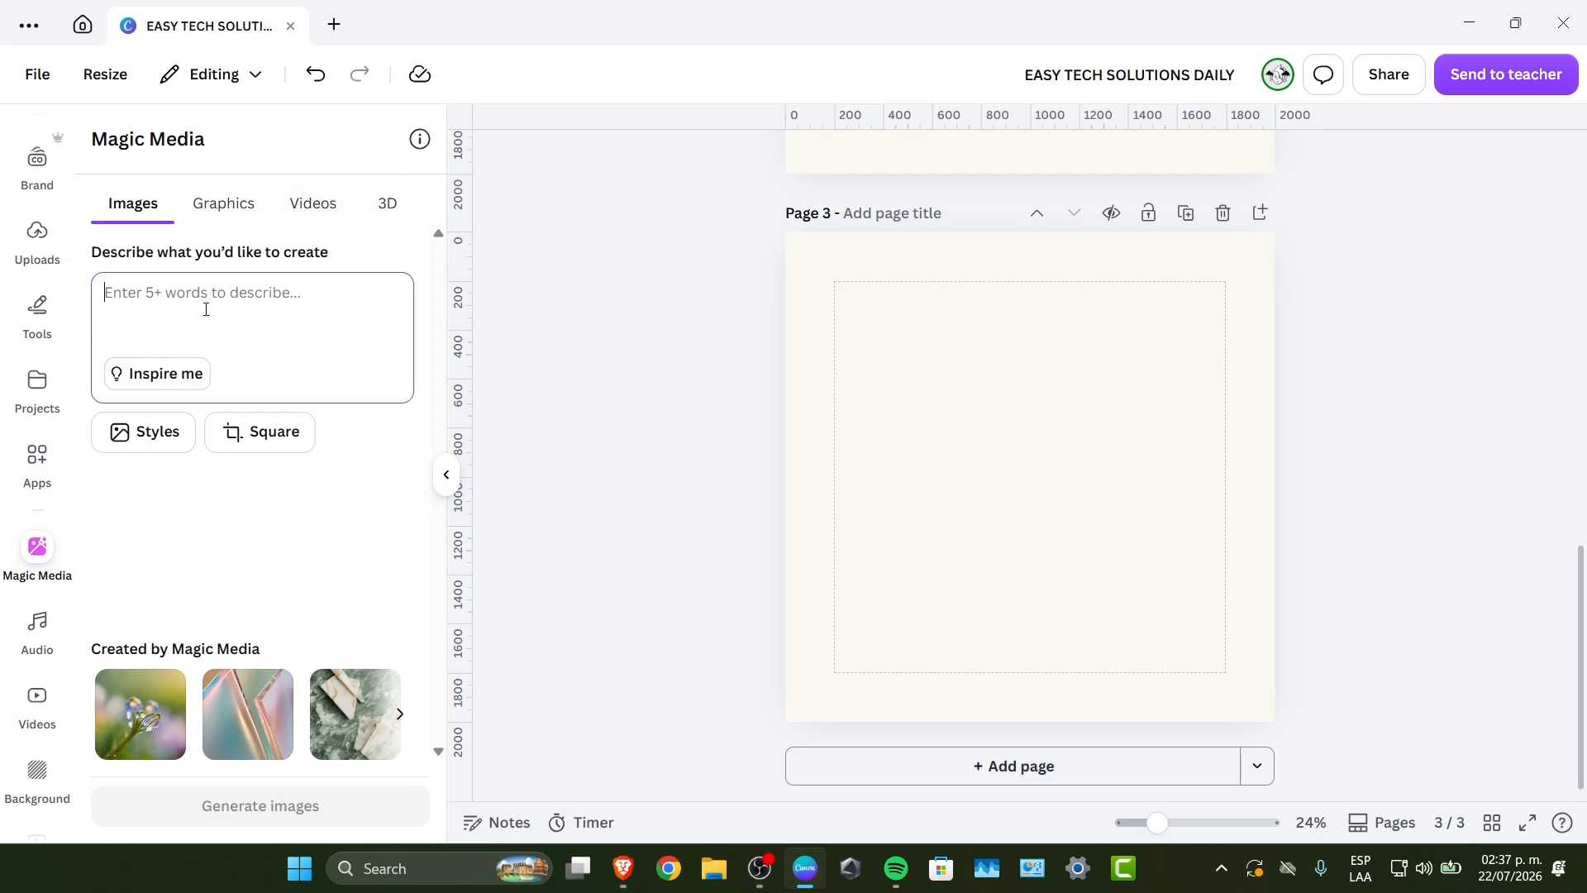
{"action": "type", "text": "easy tech"}
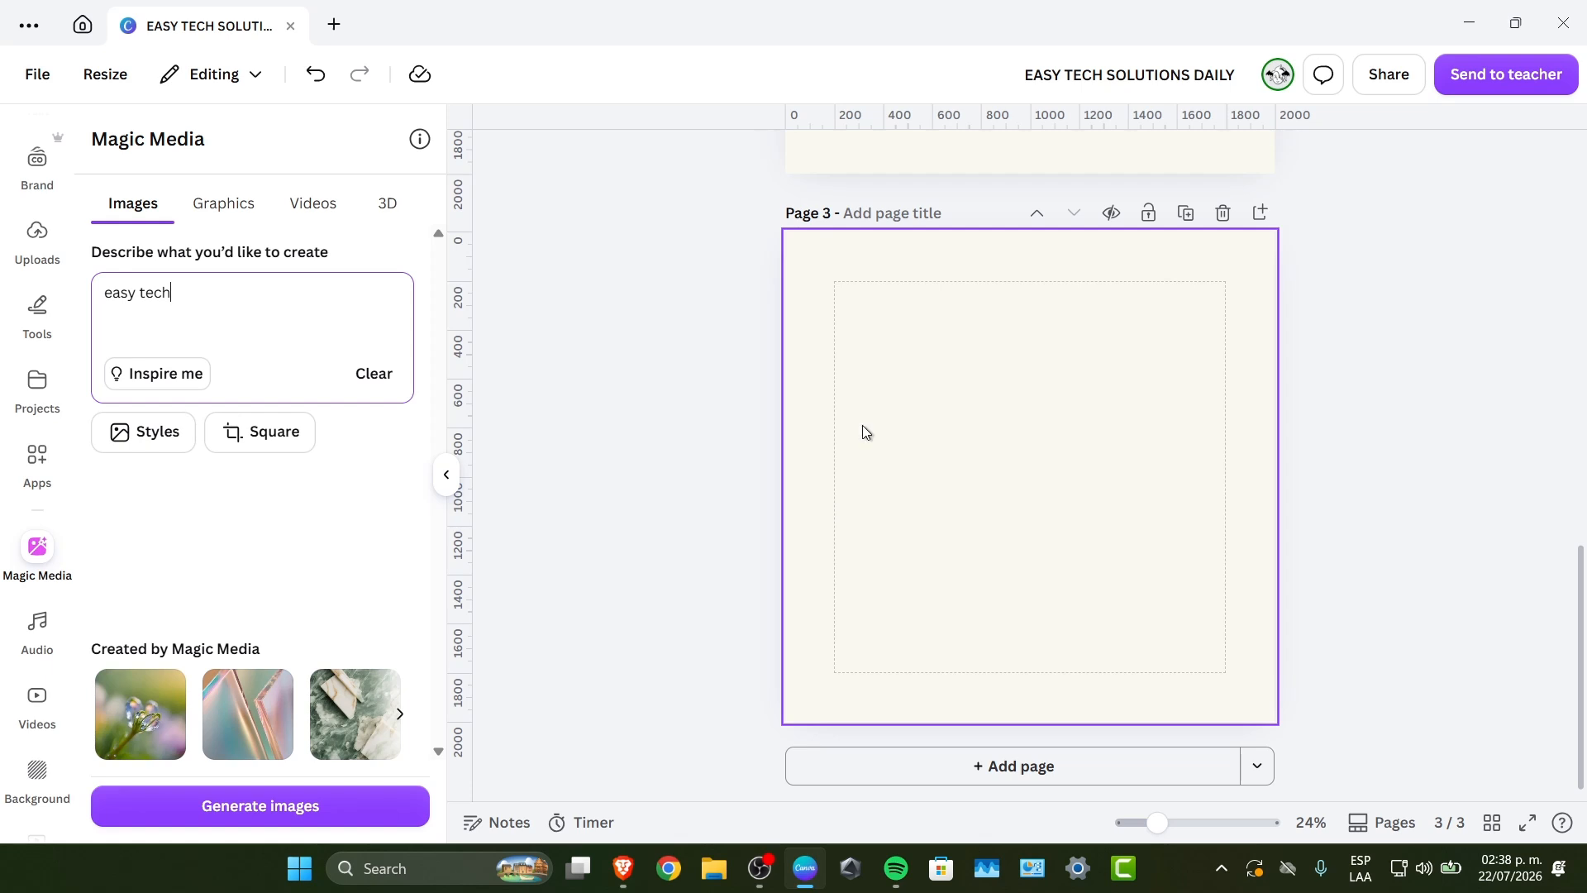
Step: Switch to ChatGPT in Brave and copy the full sushi restaurant logo prompt
{"action": "mouse_move", "coordinate": [624, 866]}
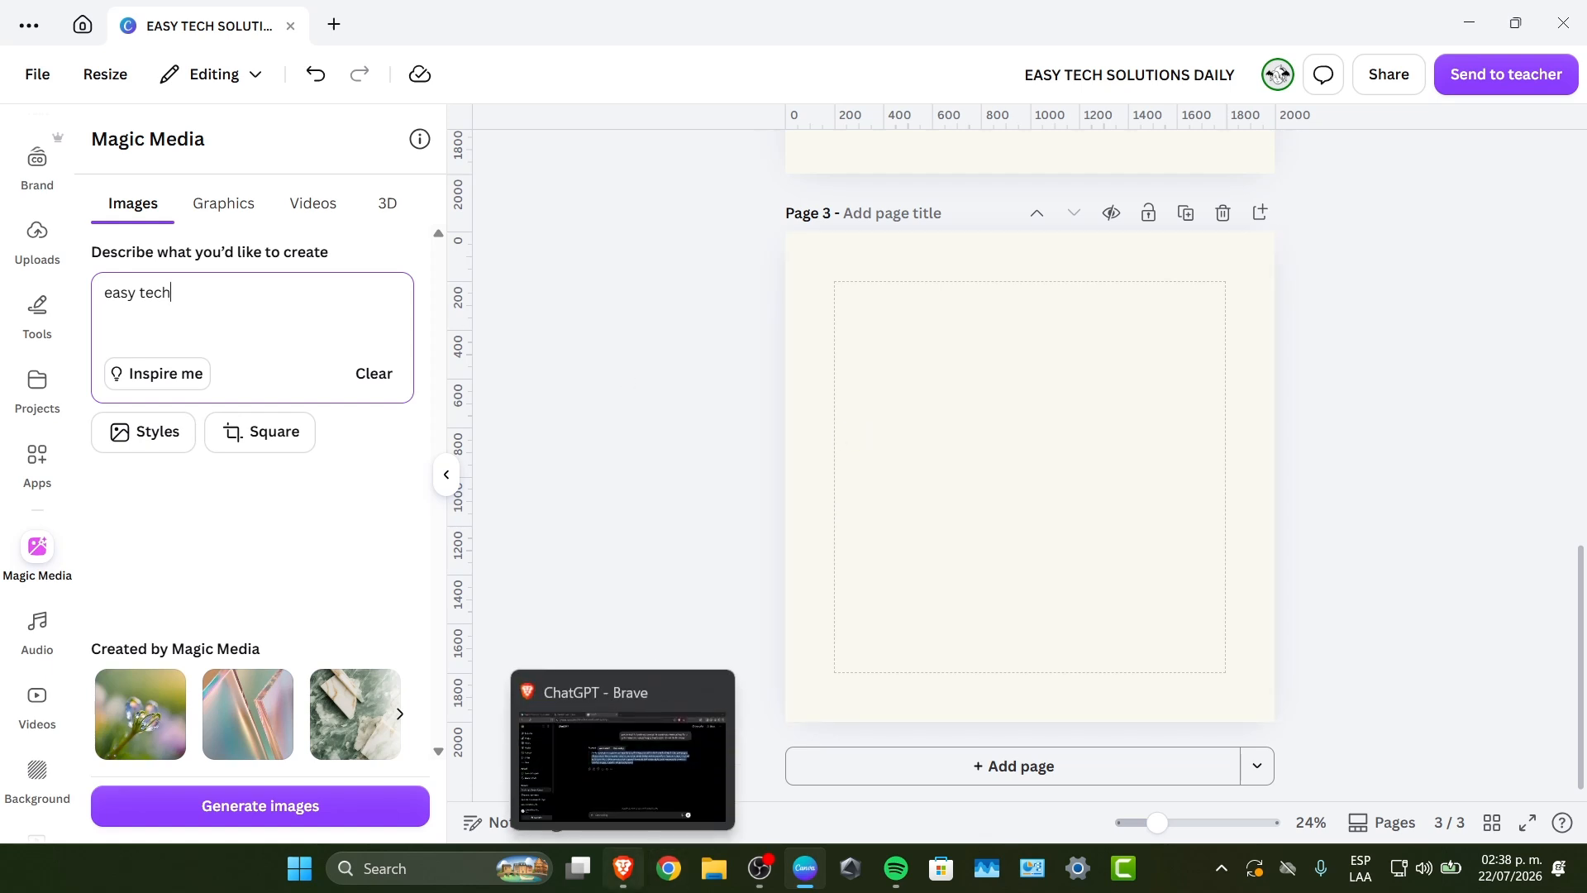
{"action": "left_click", "coordinate": [643, 795]}
{"action": "left_click_drag", "start_coordinate": [894, 403], "coordinate": [559, 311]}
{"action": "key", "text": "ctrl+c"}
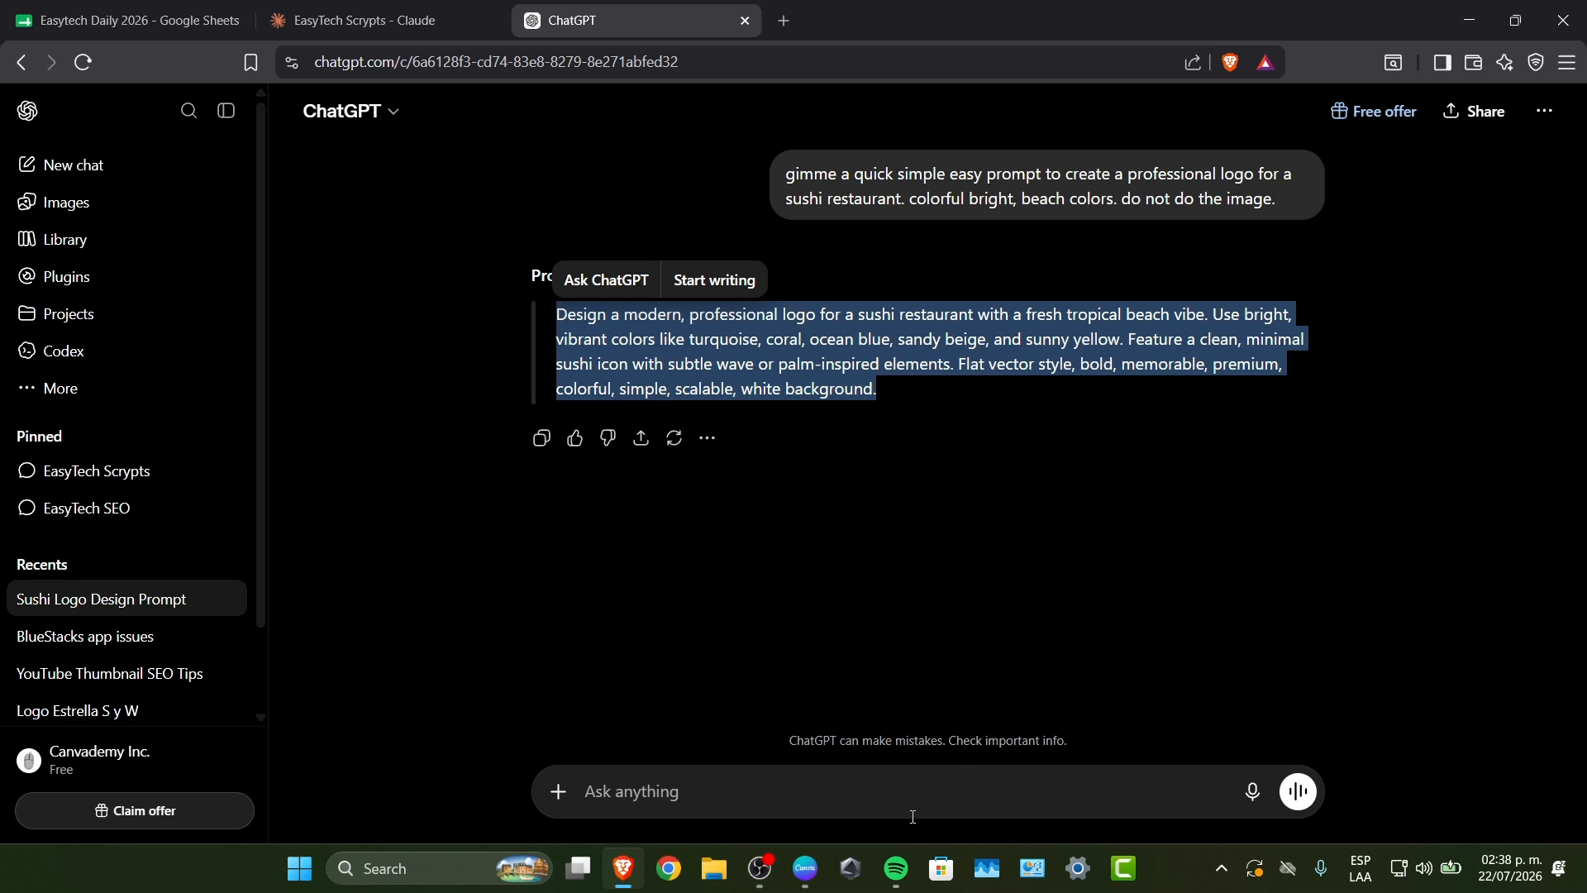
Step: Switch back to Canva and replace the Magic Media description with the copied sushi logo prompt, without its opening word "Design"
{"action": "left_click", "coordinate": [805, 868]}
{"action": "left_click", "coordinate": [340, 308]}
{"action": "key", "text": "ctrl+shift+Left"}
{"action": "key", "text": "ctrl+shift+Left"}
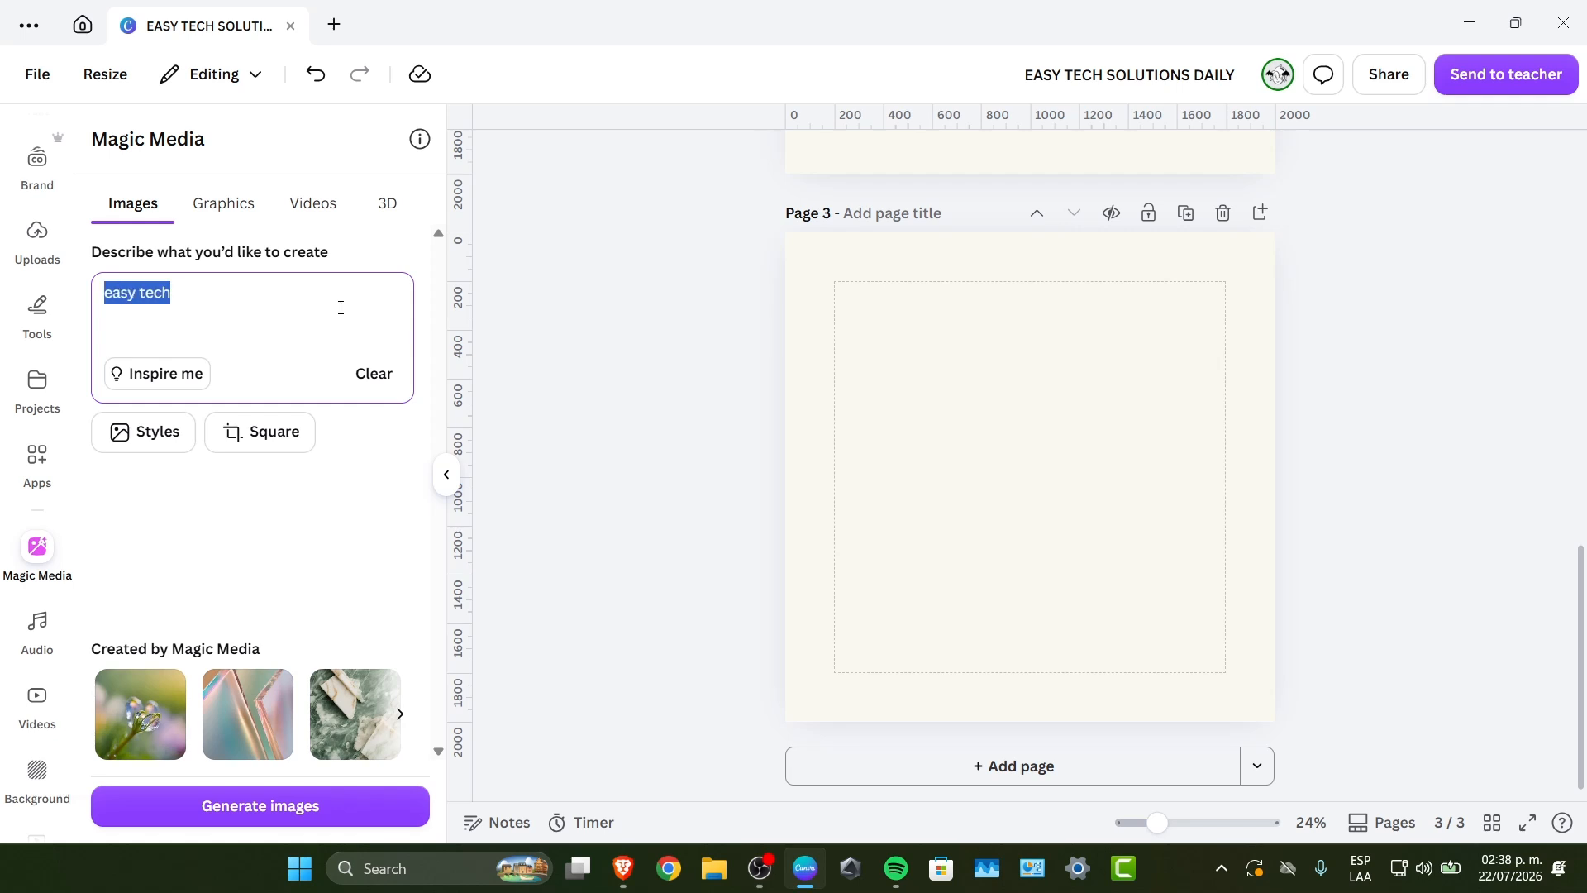
{"action": "key", "text": "ctrl+v"}
{"action": "scroll", "coordinate": [265, 310], "scroll_direction": "up", "scroll_amount": 3}
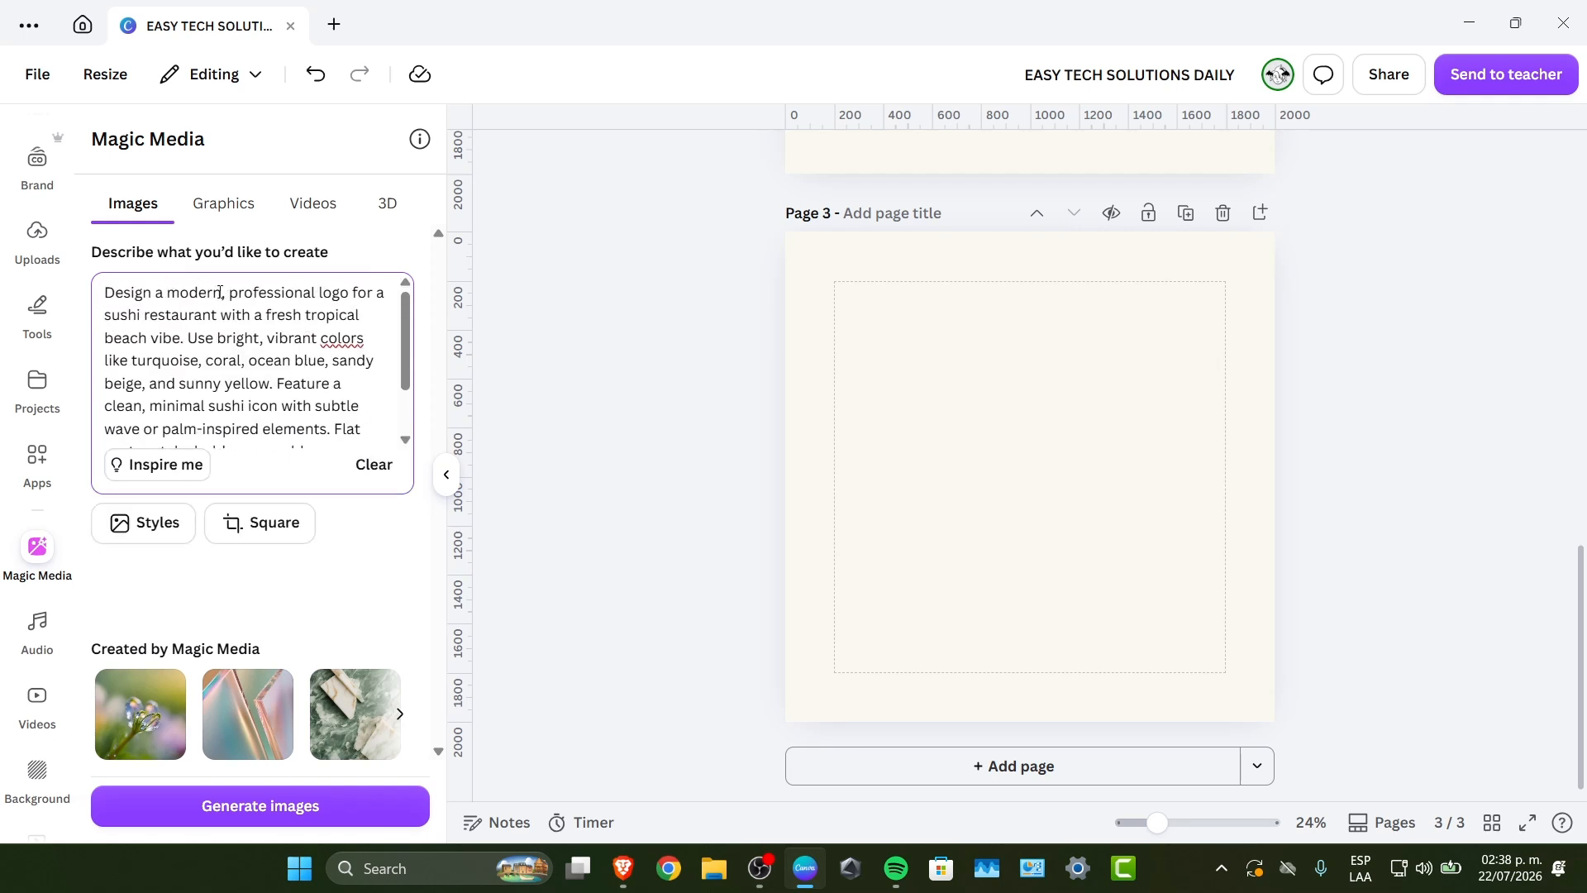
{"action": "left_click_drag", "start_coordinate": [160, 290], "coordinate": [95, 300]}
{"action": "key", "text": "BackSpace"}
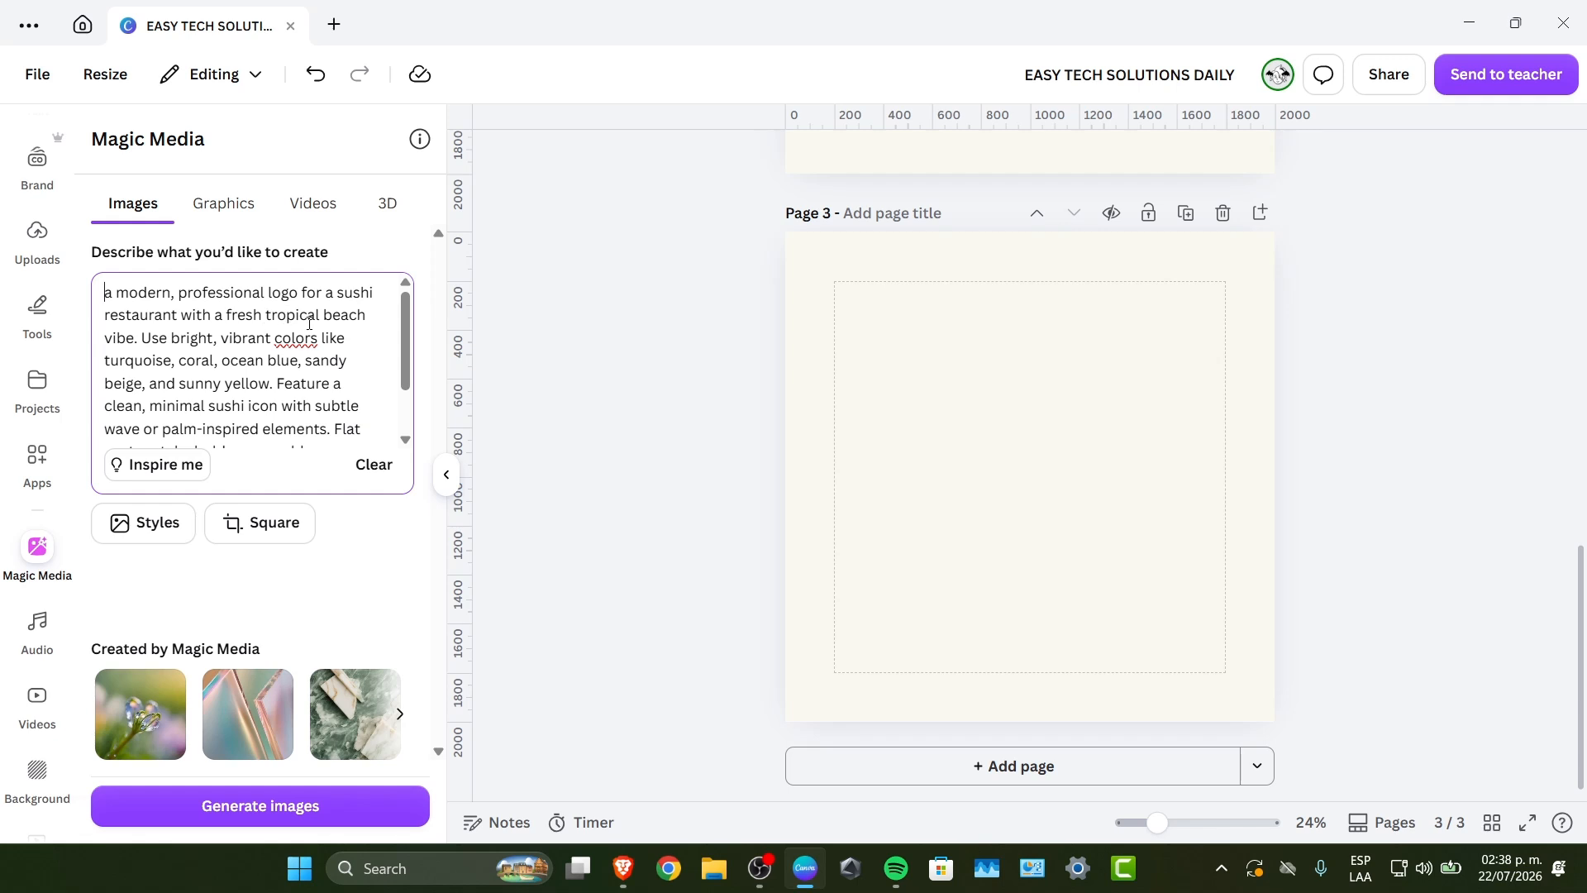
Step: Review the prompt's wording on subject, colours, icon, vector style and white background
{"action": "left_click_drag", "start_coordinate": [138, 341], "coordinate": [104, 284]}
{"action": "left_click", "coordinate": [140, 336]}
{"action": "left_click_drag", "start_coordinate": [142, 338], "coordinate": [371, 411]}
{"action": "scroll", "coordinate": [314, 378], "scroll_direction": "down", "scroll_amount": 2}
{"action": "left_click_drag", "start_coordinate": [157, 361], "coordinate": [106, 429]}
{"action": "left_click", "coordinate": [349, 361]}
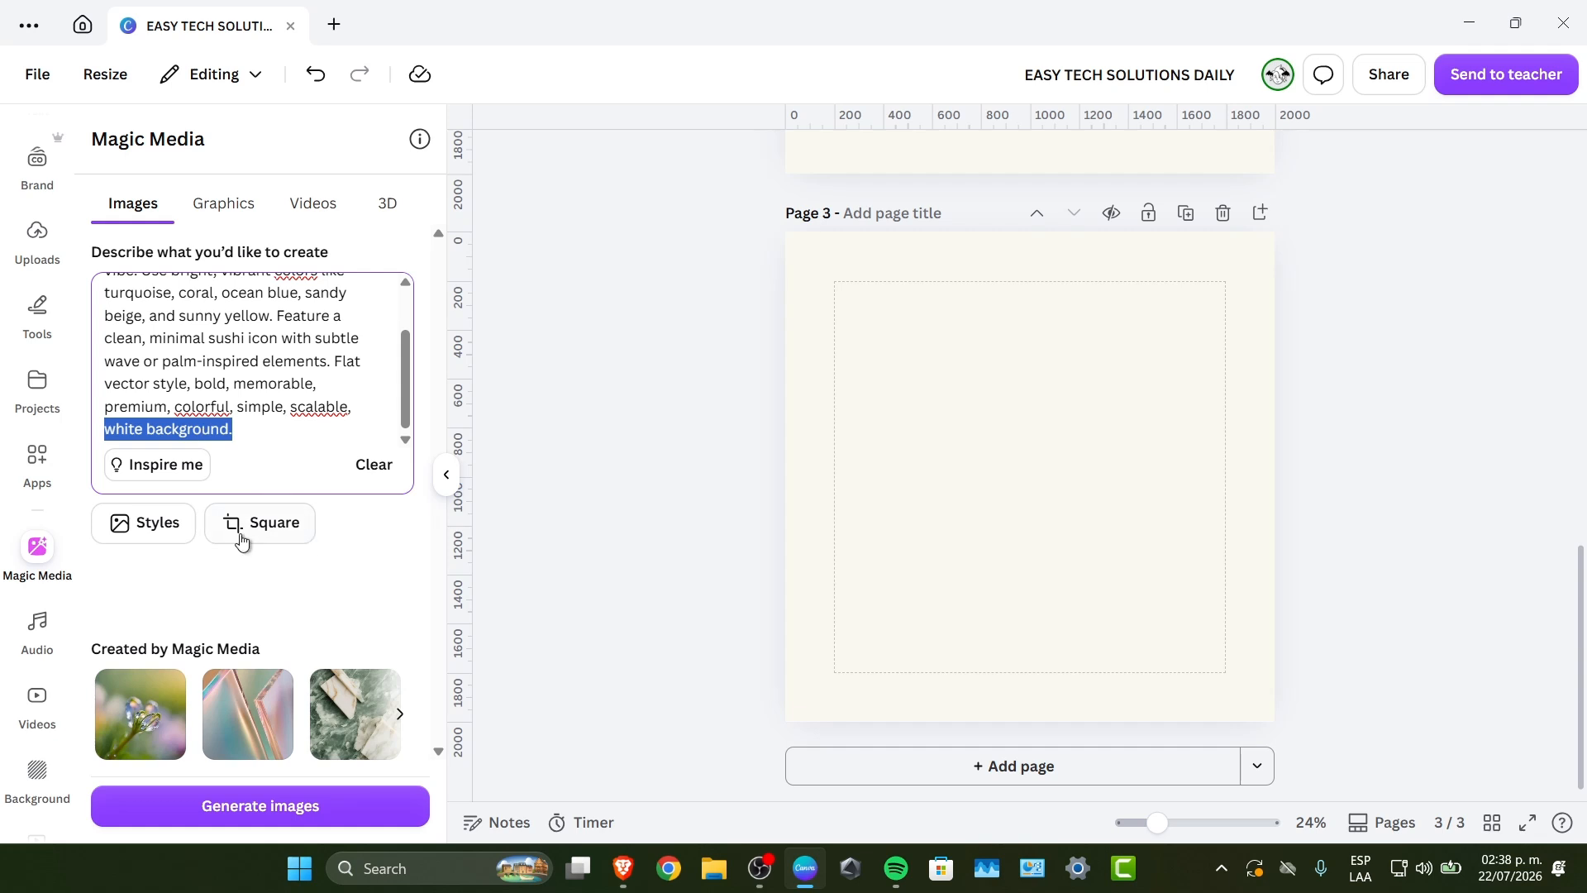
Step: Choose the Concept art style and generate images from the sushi logo prompt
{"action": "left_click", "coordinate": [165, 529]}
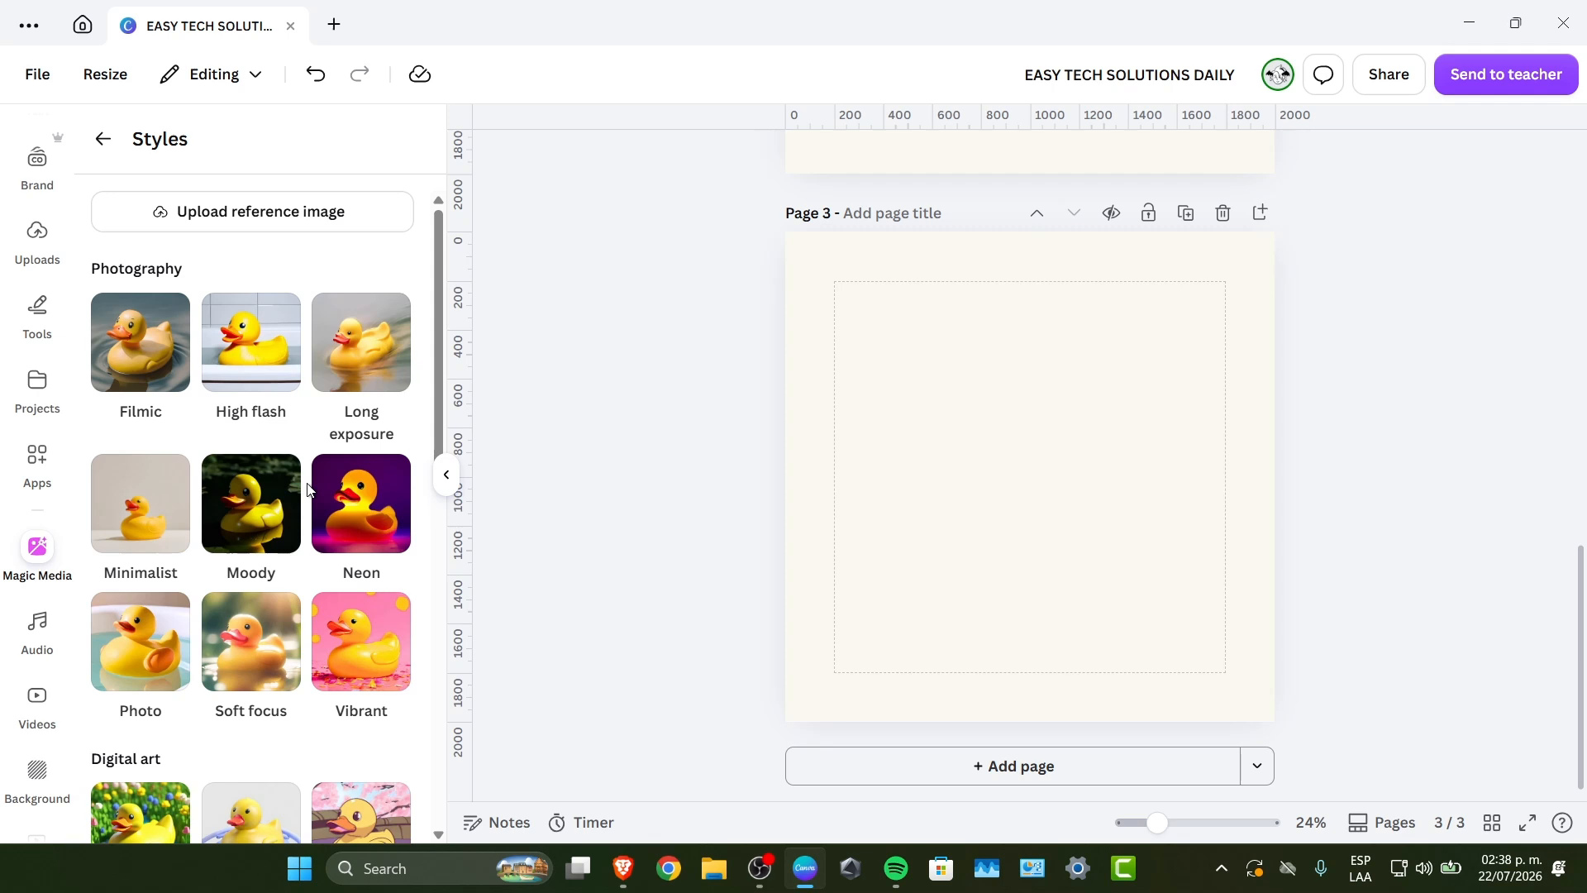
{"action": "scroll", "coordinate": [329, 628], "scroll_direction": "down", "scroll_amount": 4}
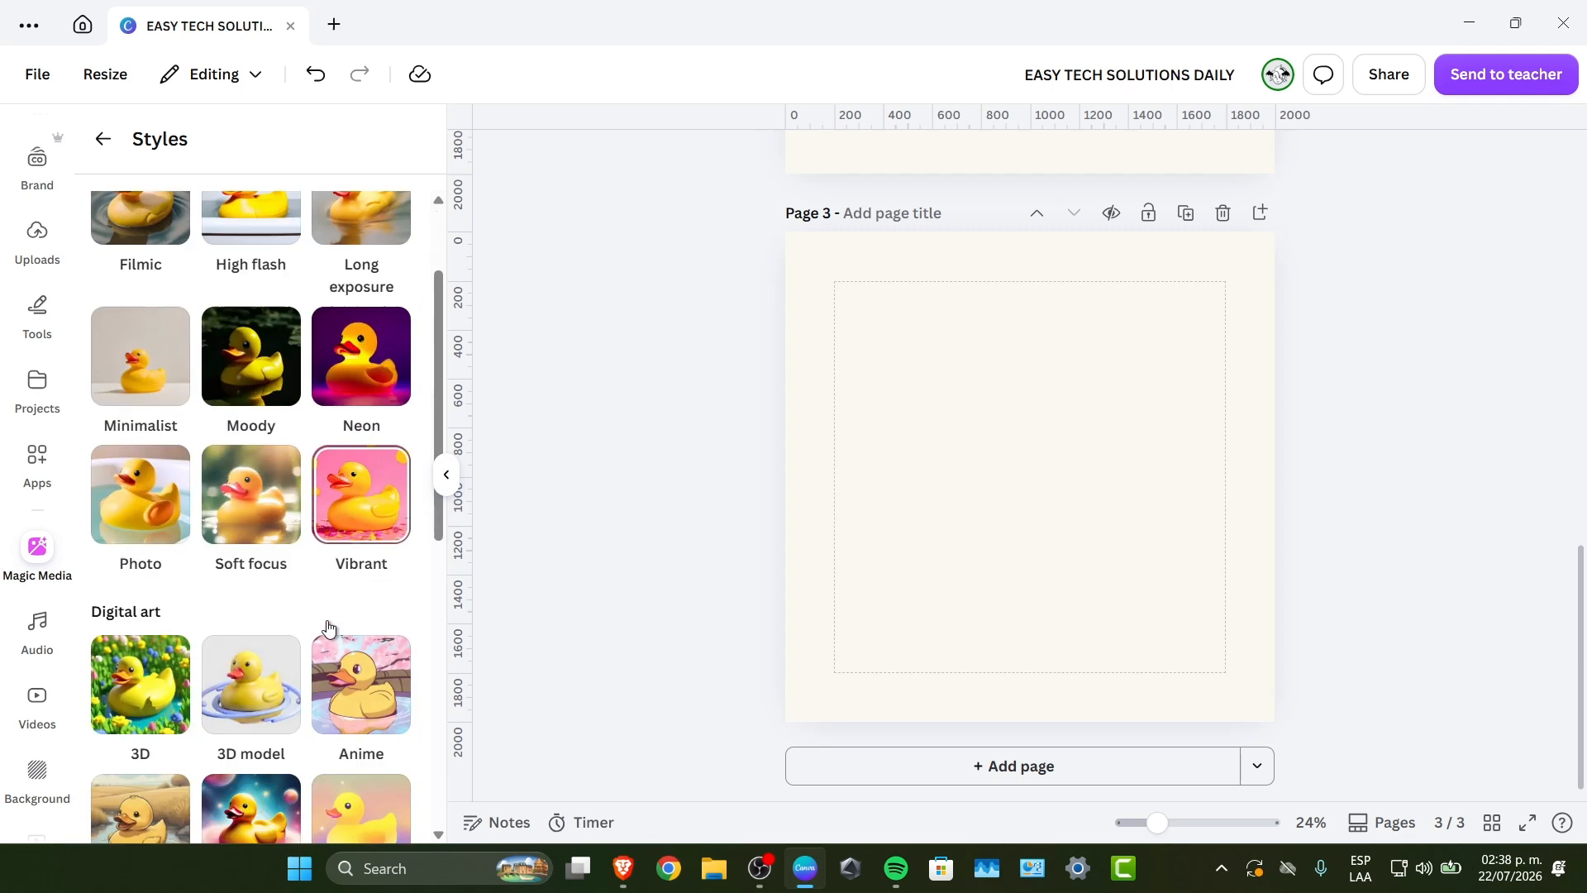
{"action": "scroll", "coordinate": [328, 609], "scroll_direction": "down", "scroll_amount": 1}
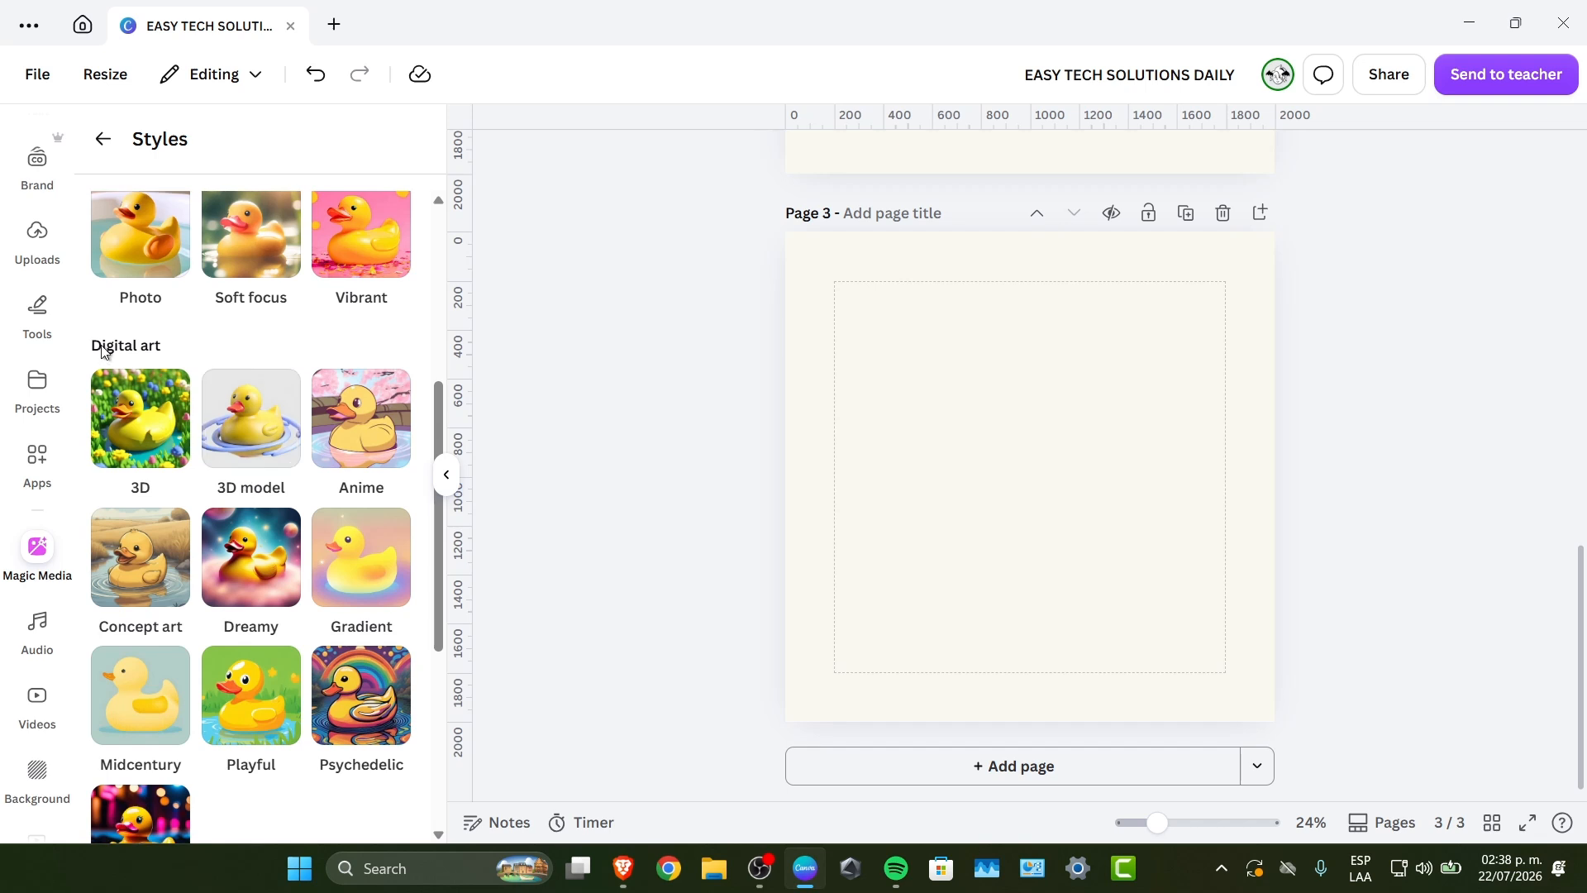
{"action": "scroll", "coordinate": [185, 355], "scroll_direction": "down", "scroll_amount": 4}
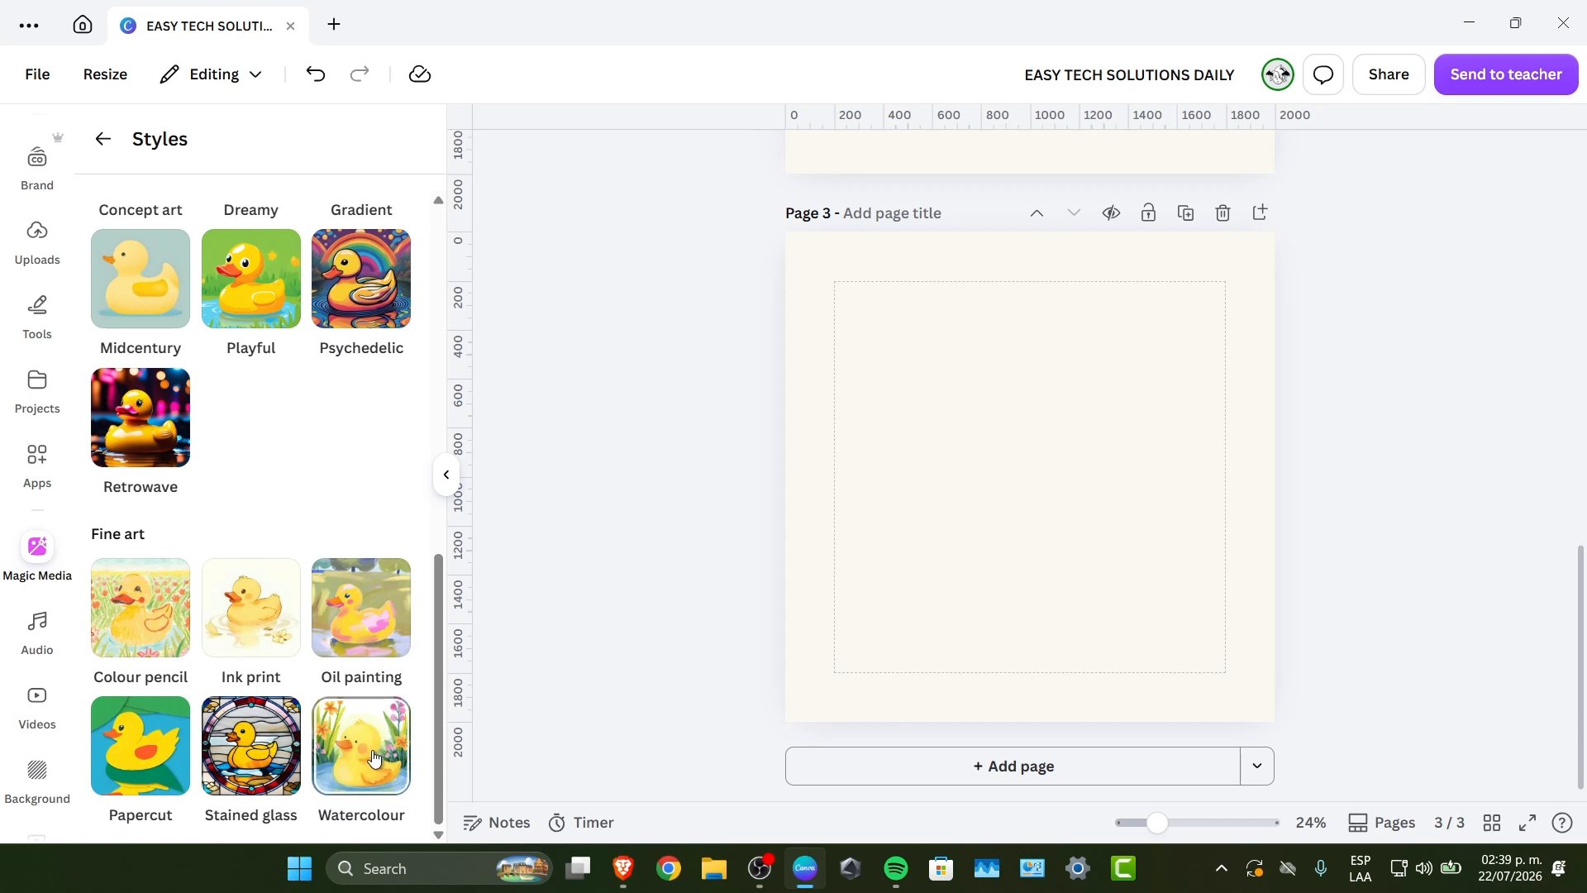
{"action": "scroll", "coordinate": [265, 629], "scroll_direction": "up", "scroll_amount": 2}
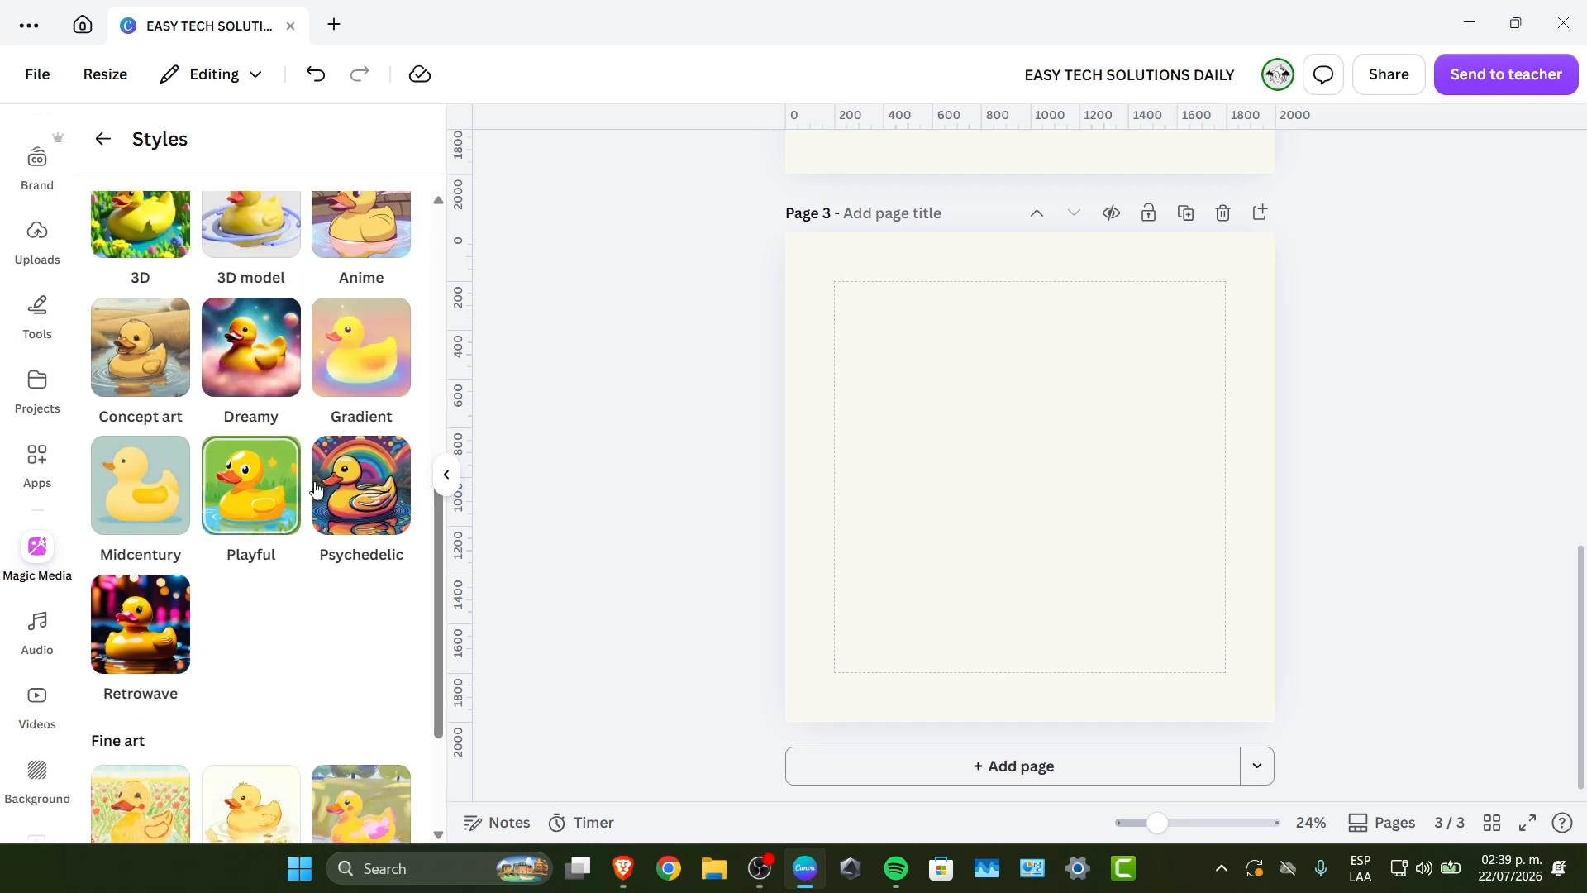
{"action": "scroll", "coordinate": [376, 344], "scroll_direction": "up", "scroll_amount": 5}
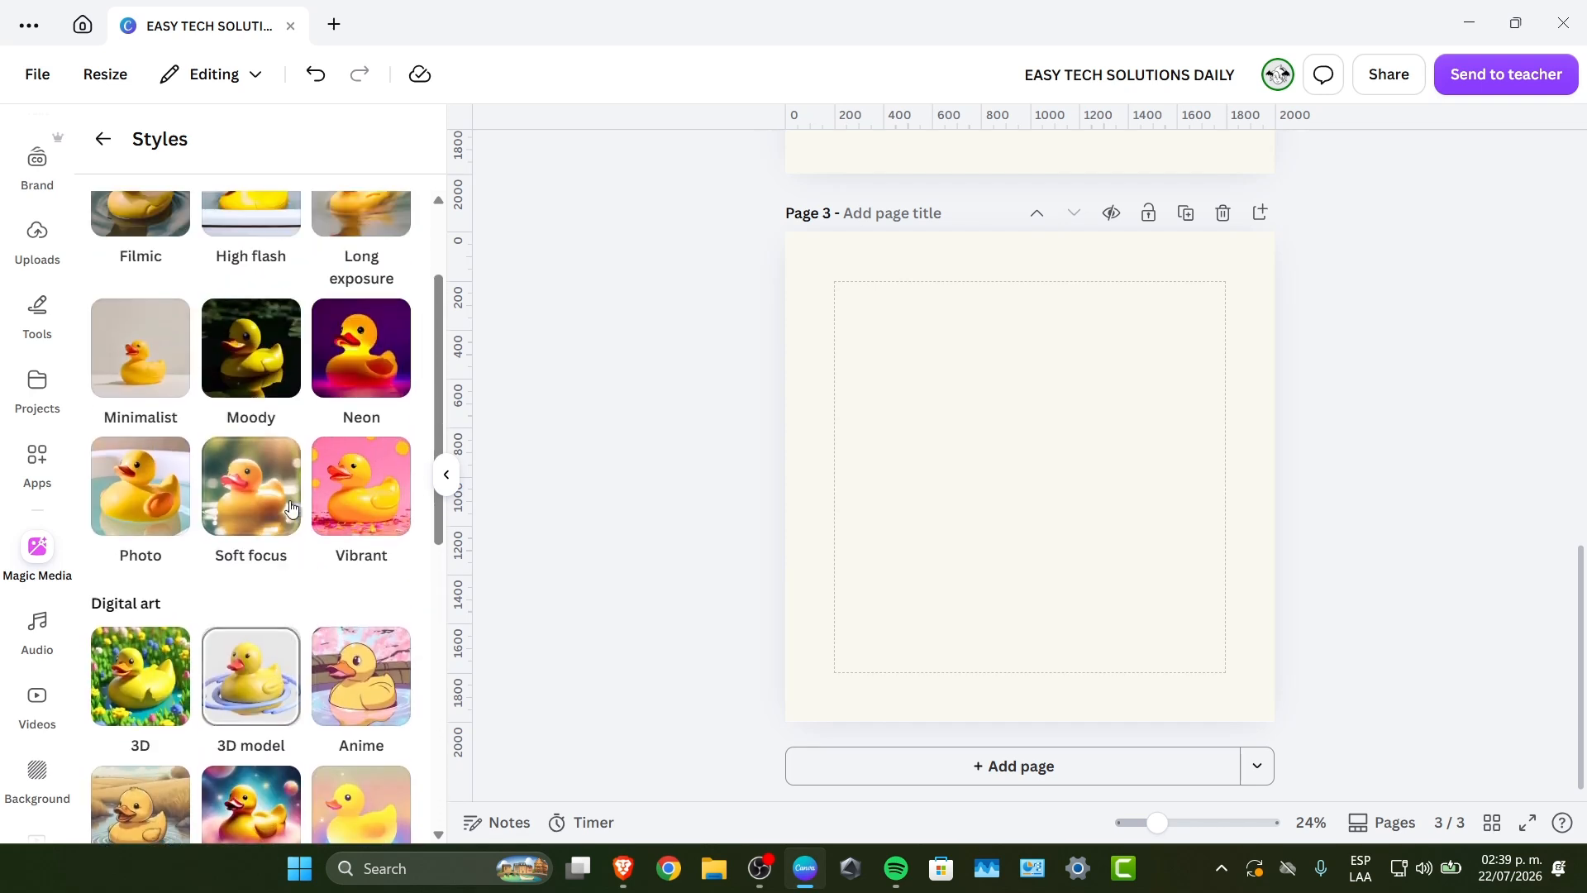
{"action": "scroll", "coordinate": [334, 400], "scroll_direction": "up", "scroll_amount": 1}
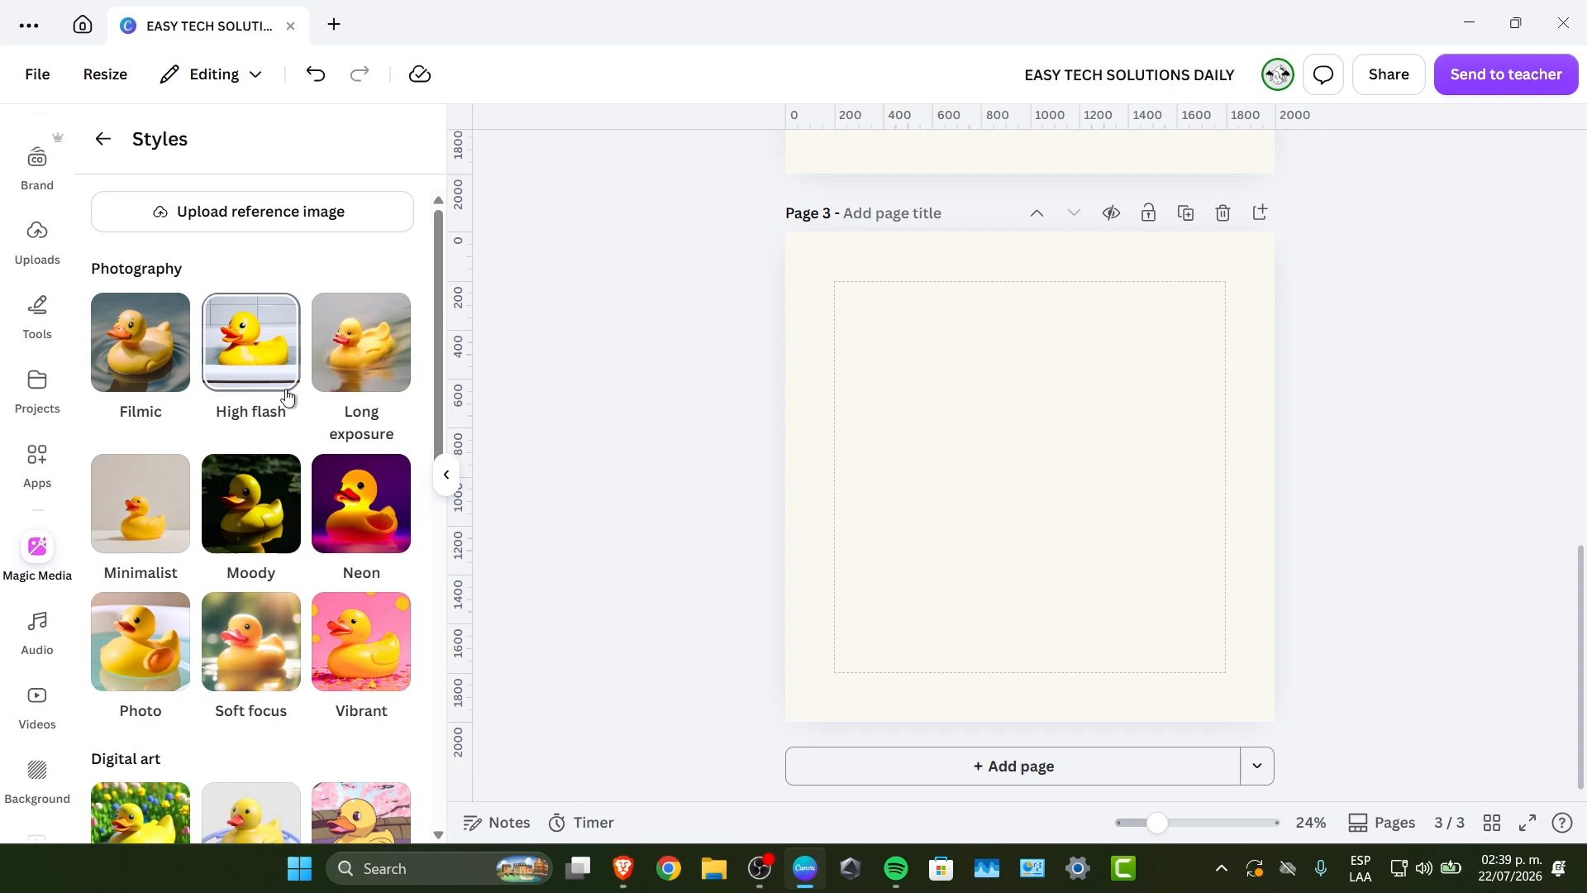
{"action": "scroll", "coordinate": [289, 407], "scroll_direction": "down", "scroll_amount": 4}
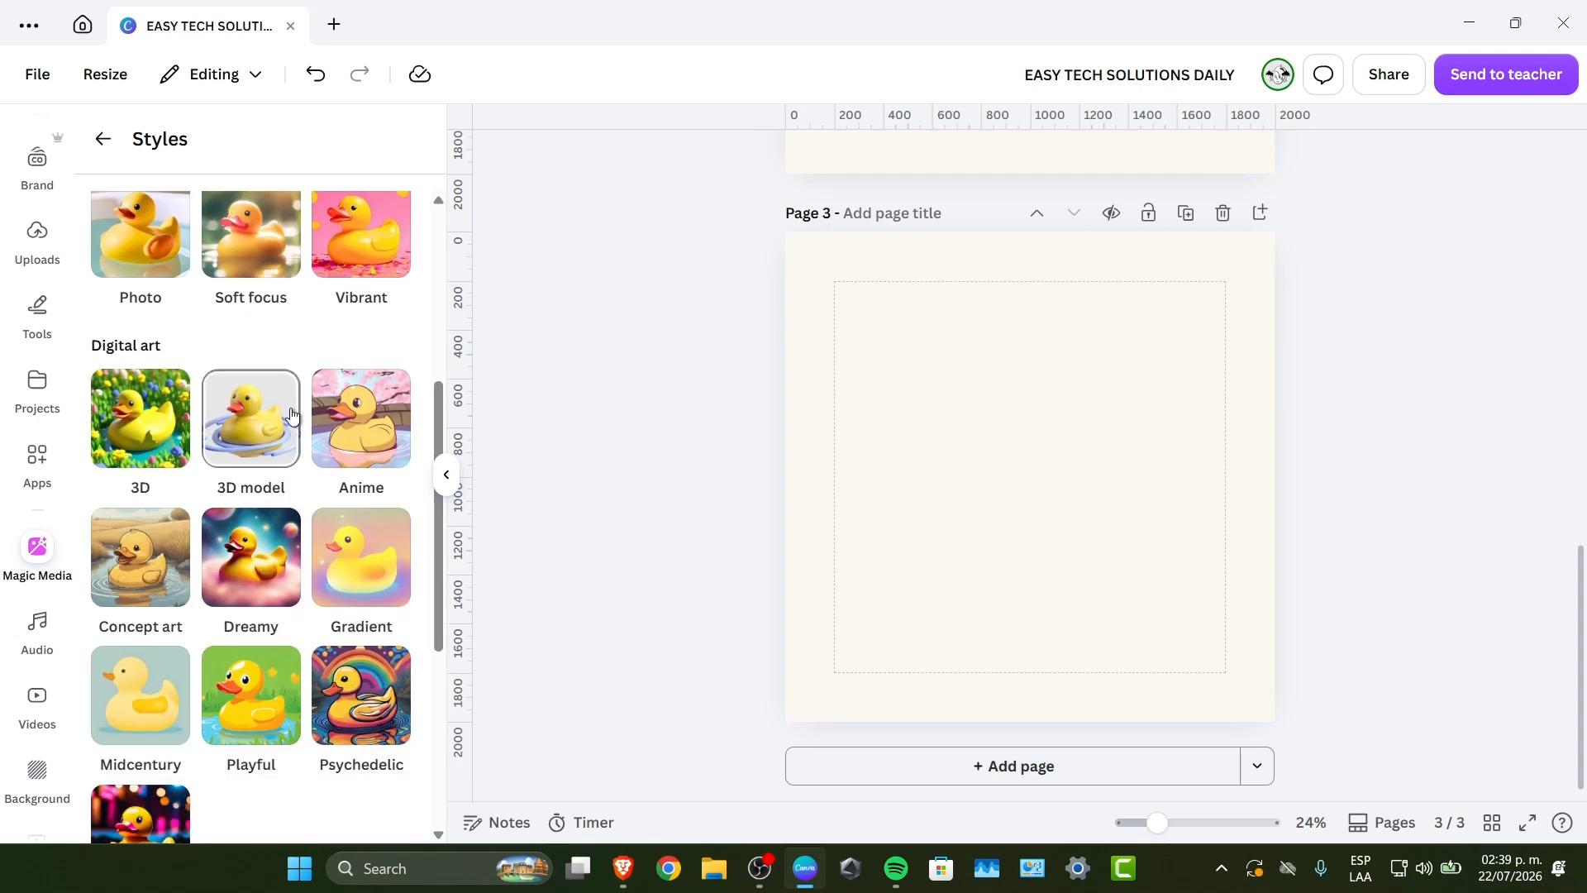
{"action": "left_click", "coordinate": [161, 576]}
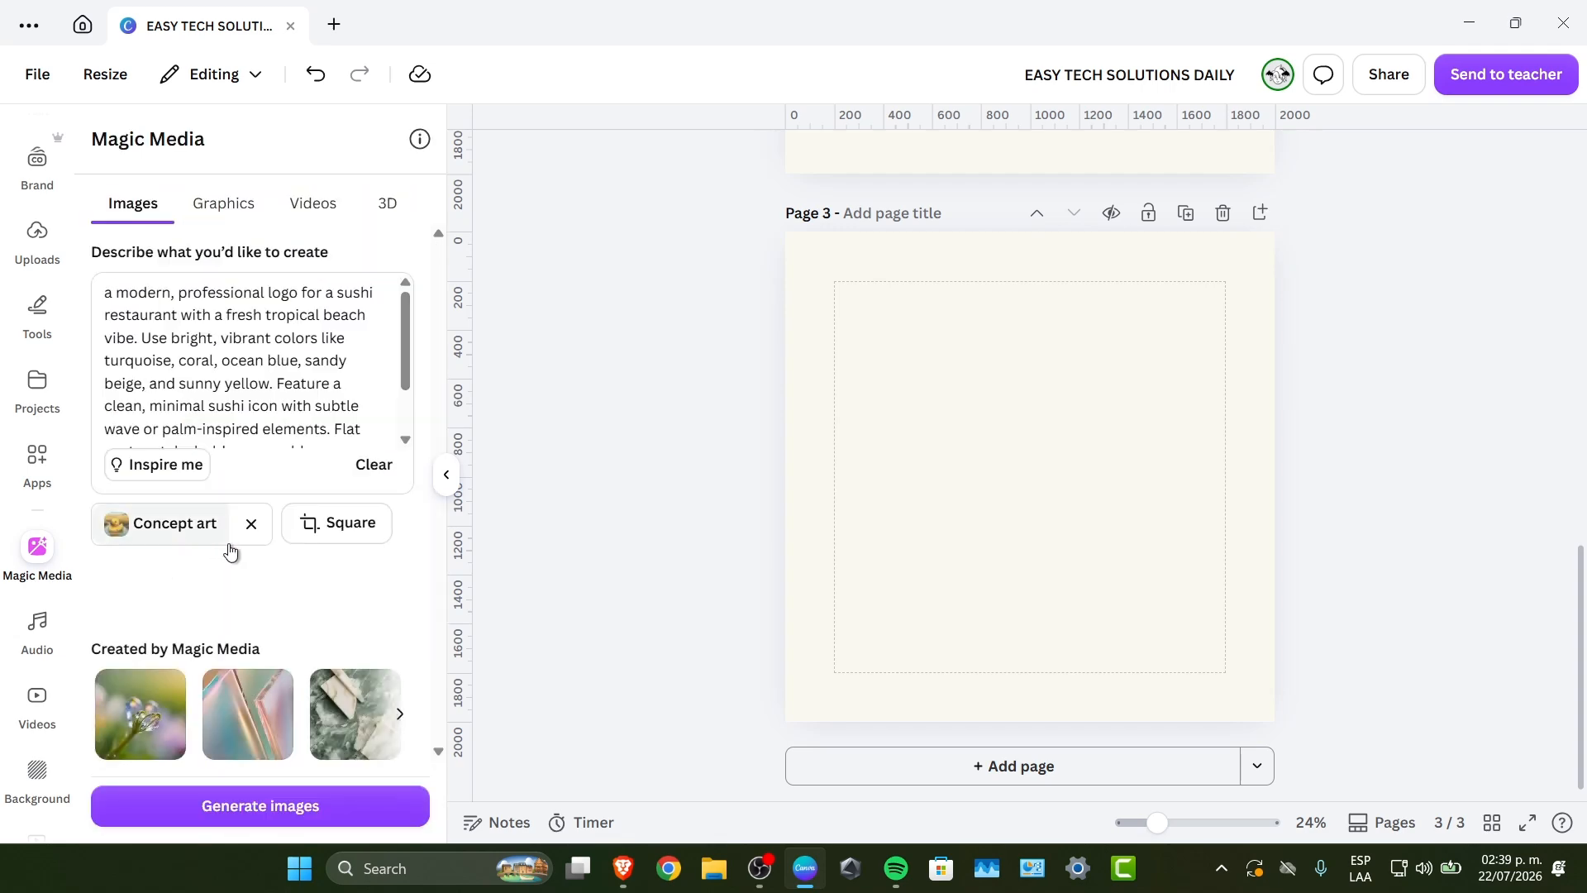
{"action": "left_click", "coordinate": [308, 805]}
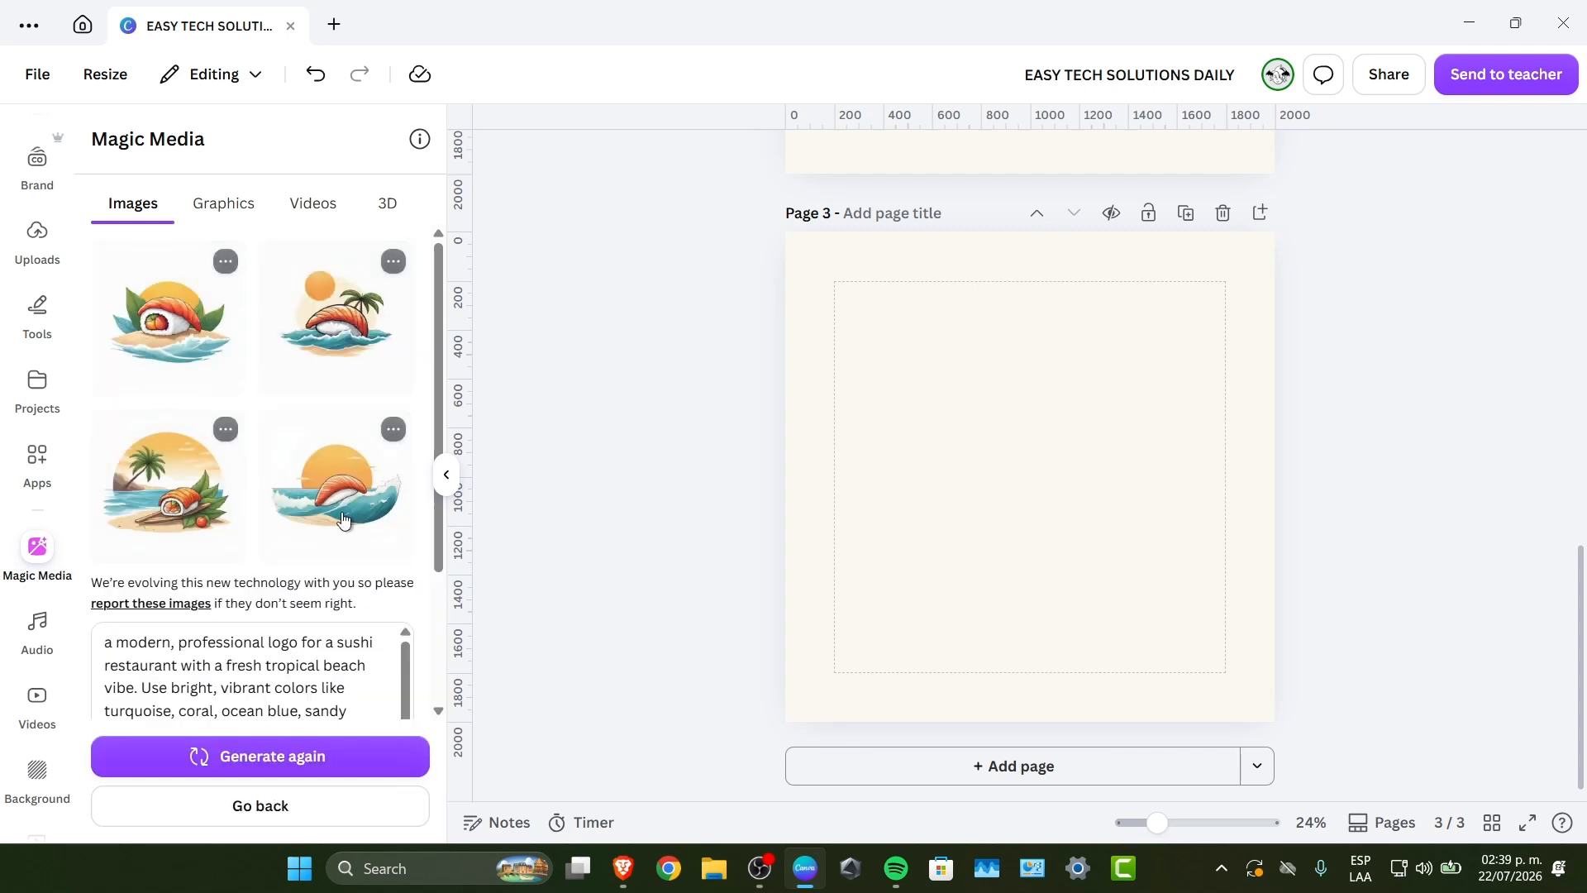
Step: Insert the first generated image, the sushi roll with sun and leaves, and enlarge it to fill page 3
{"action": "left_click", "coordinate": [187, 344]}
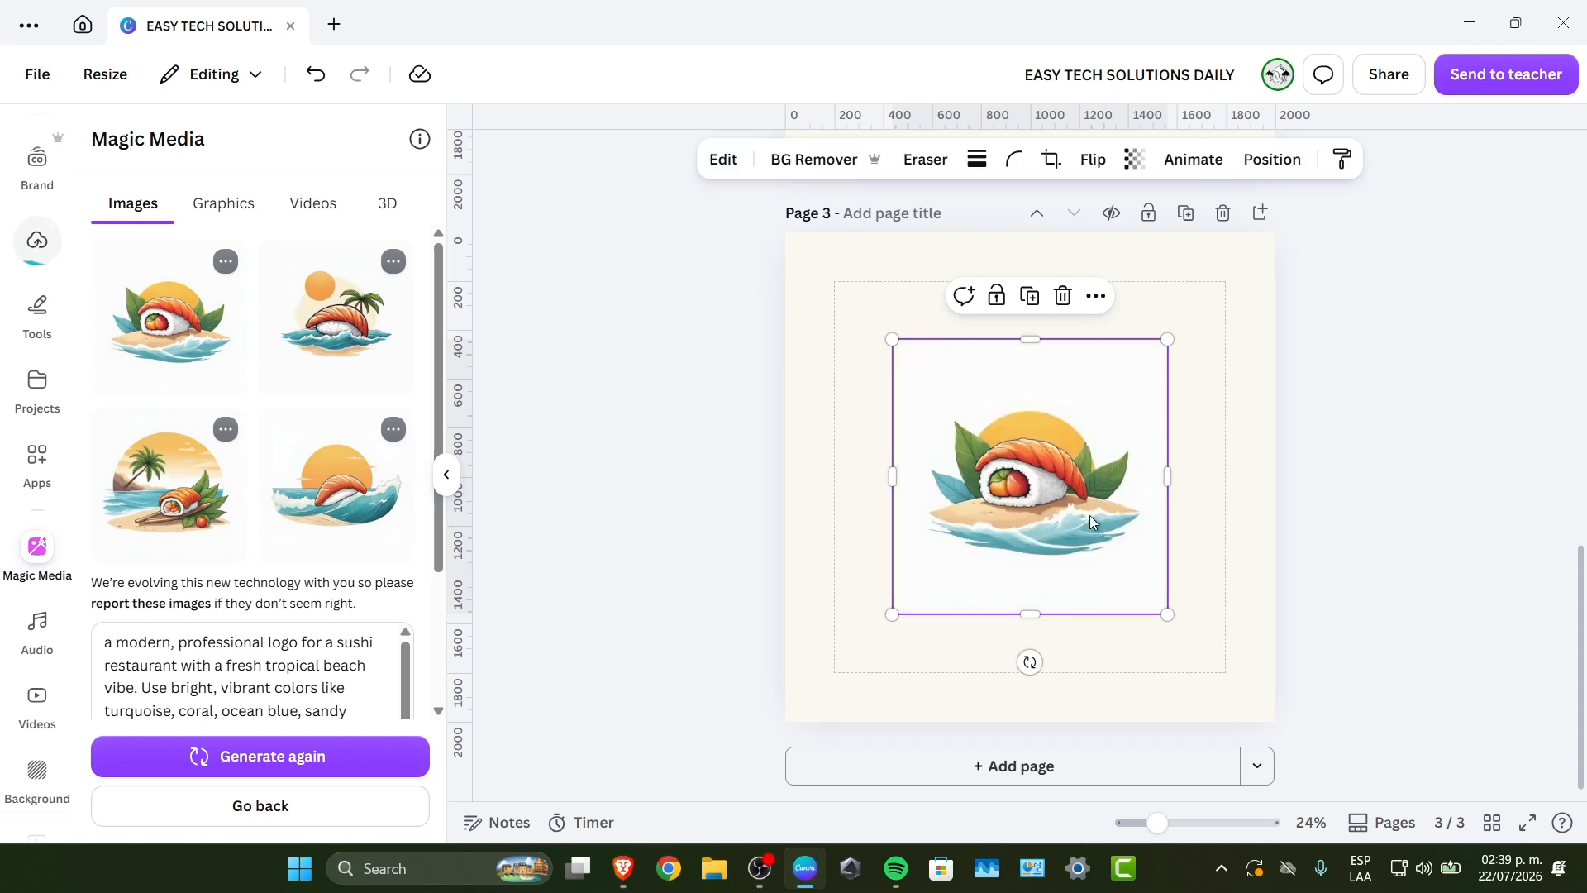
{"action": "left_click_drag", "start_coordinate": [1077, 507], "coordinate": [993, 570]}
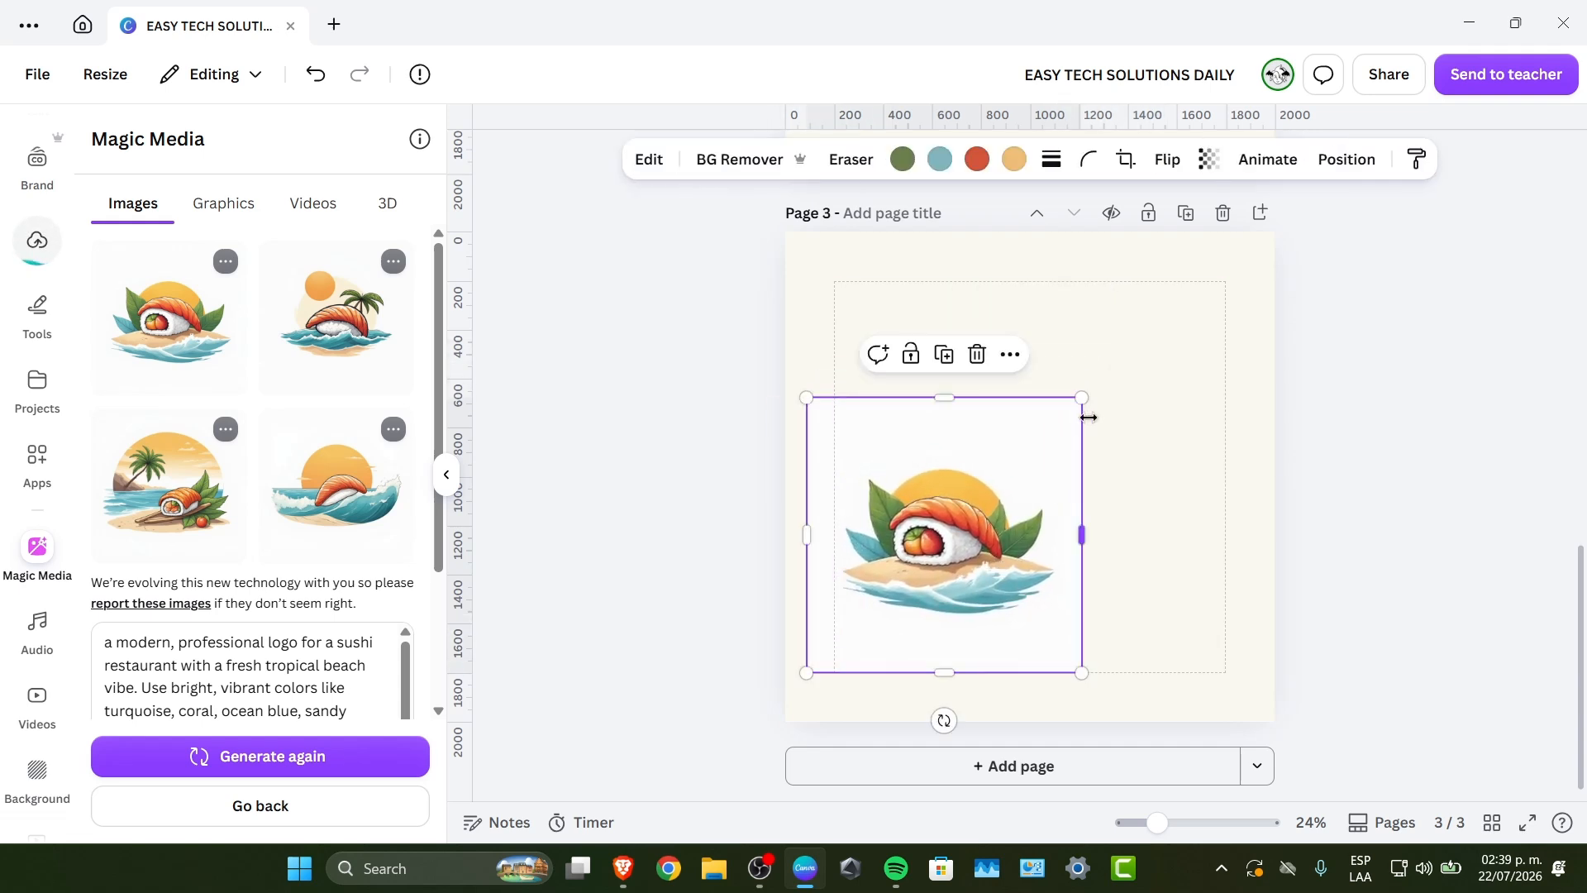
{"action": "left_click_drag", "start_coordinate": [1083, 400], "coordinate": [1315, 297]}
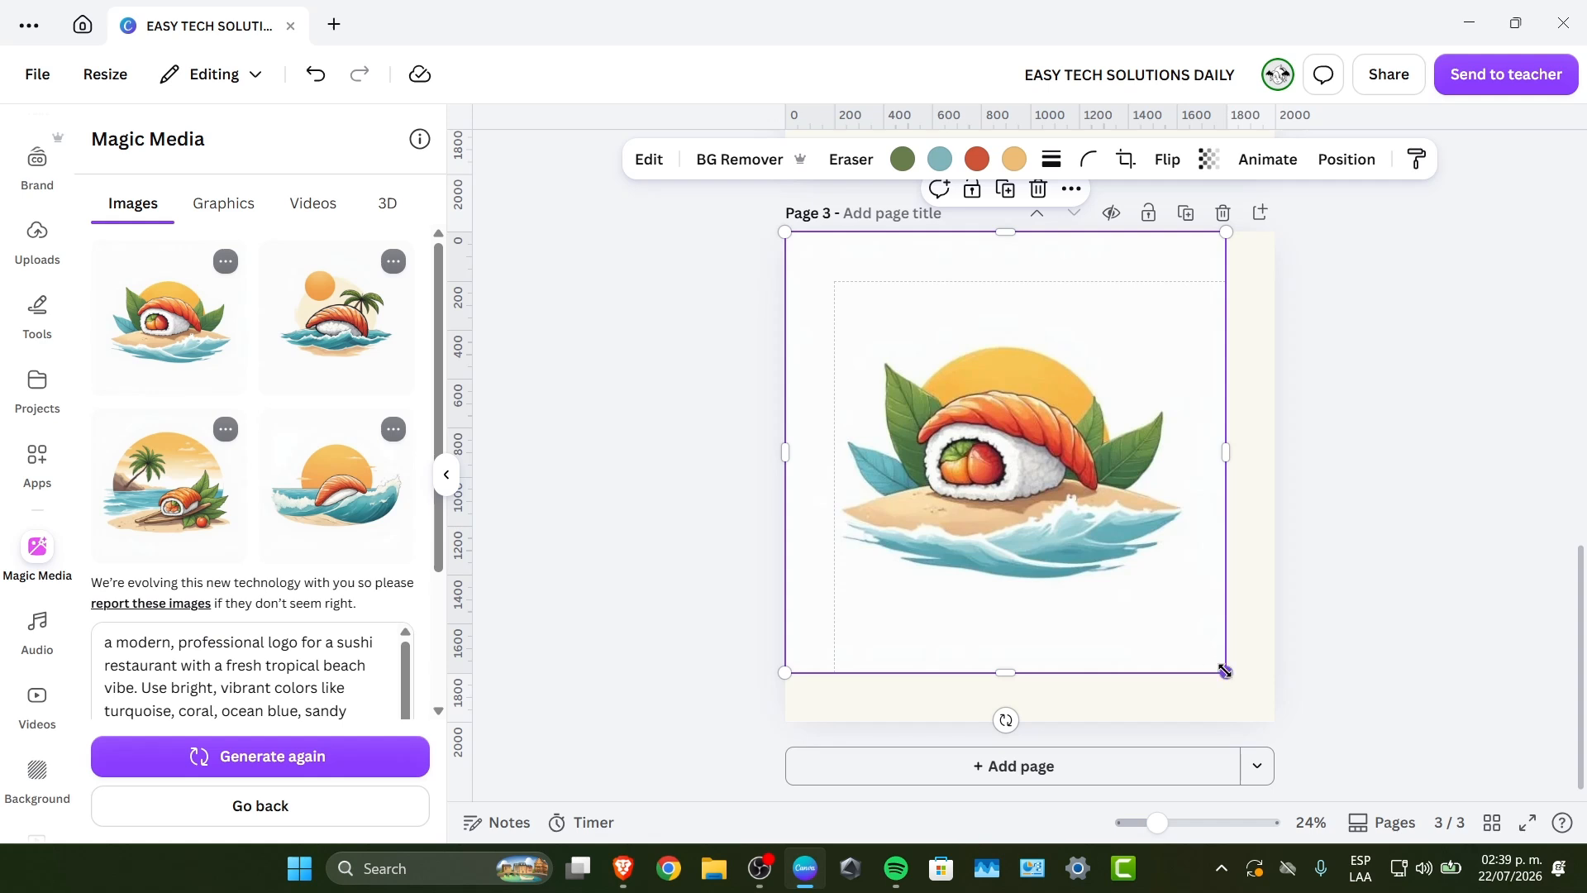
{"action": "left_click_drag", "start_coordinate": [1225, 672], "coordinate": [1273, 710]}
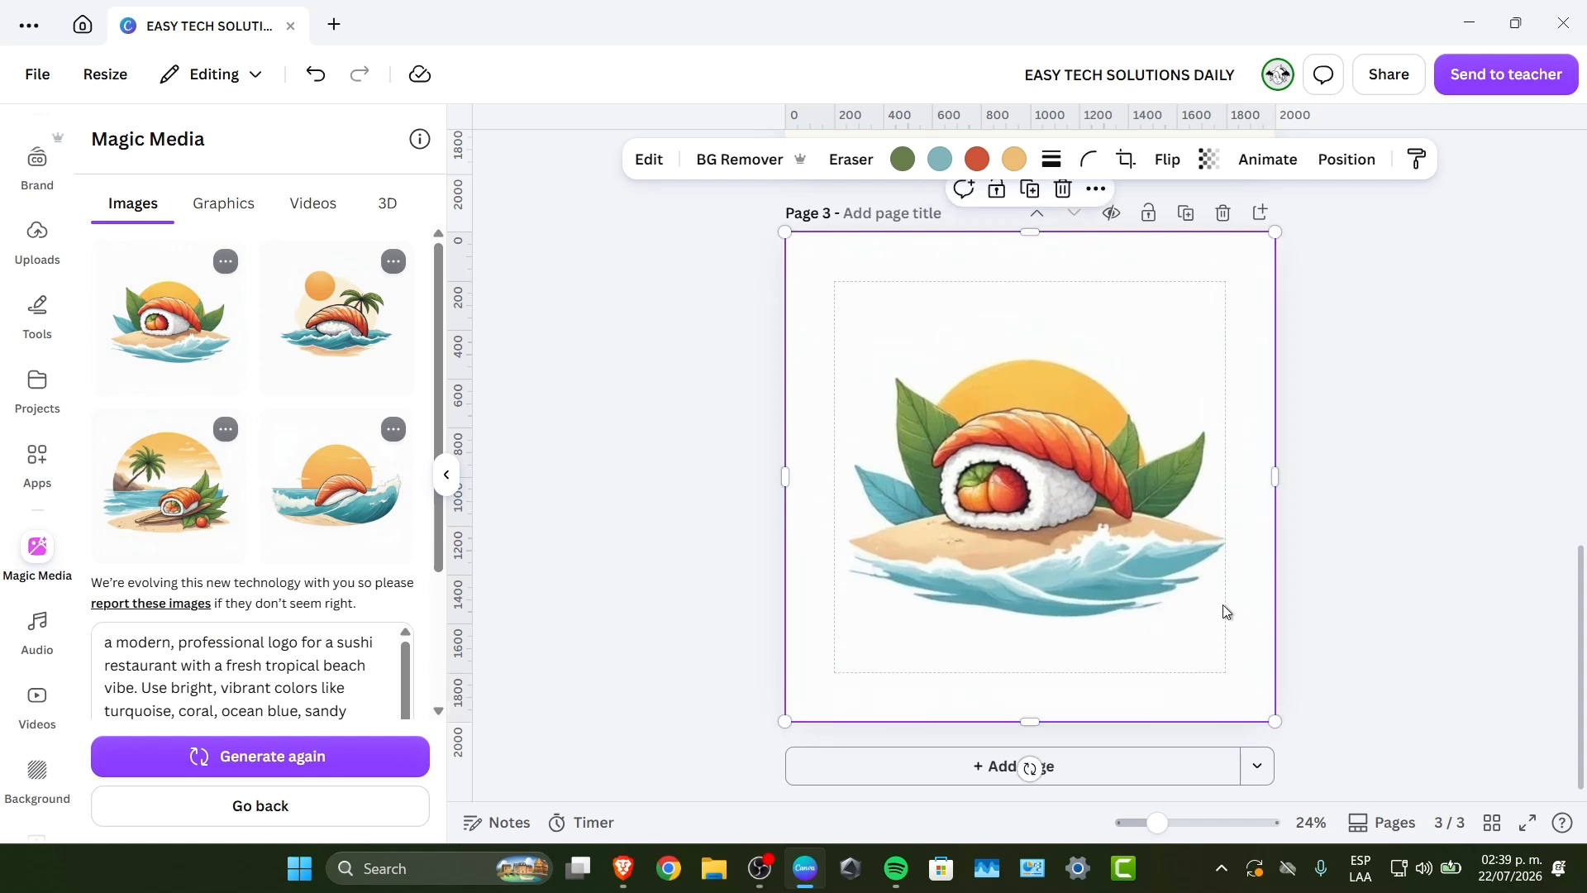
Step: Remove the background from the sushi image on page 3
{"action": "left_click", "coordinate": [1151, 534]}
{"action": "left_click", "coordinate": [876, 356]}
{"action": "left_click", "coordinate": [751, 165]}
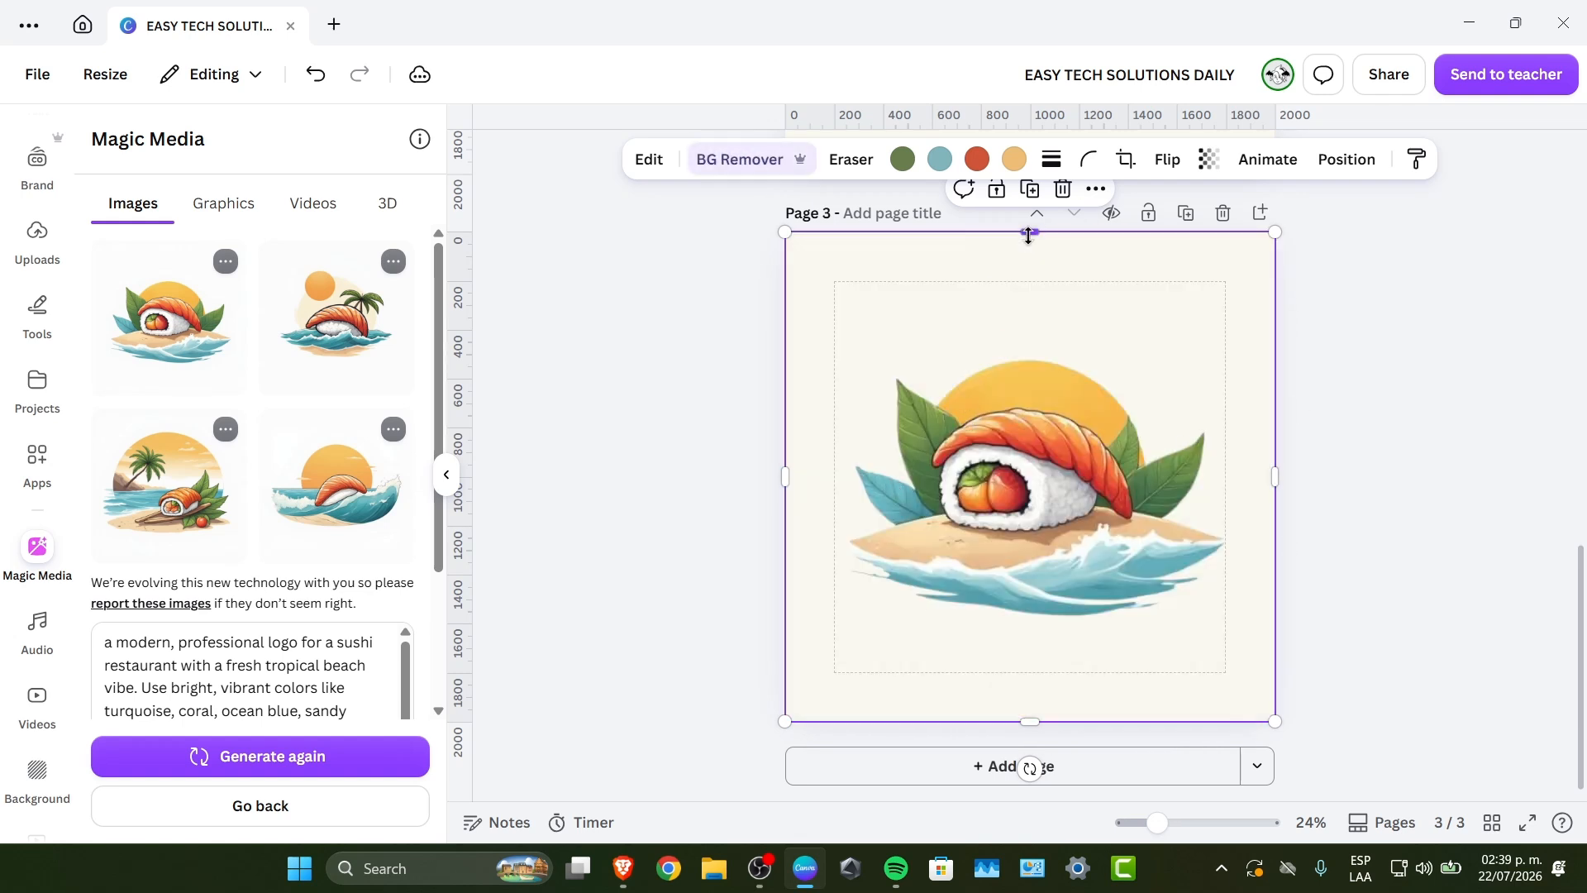
Step: Crop a strip off the top of the sushi image and set the page 3 background to black
{"action": "left_click_drag", "start_coordinate": [1028, 236], "coordinate": [1028, 295]}
{"action": "left_click", "coordinate": [1080, 285]}
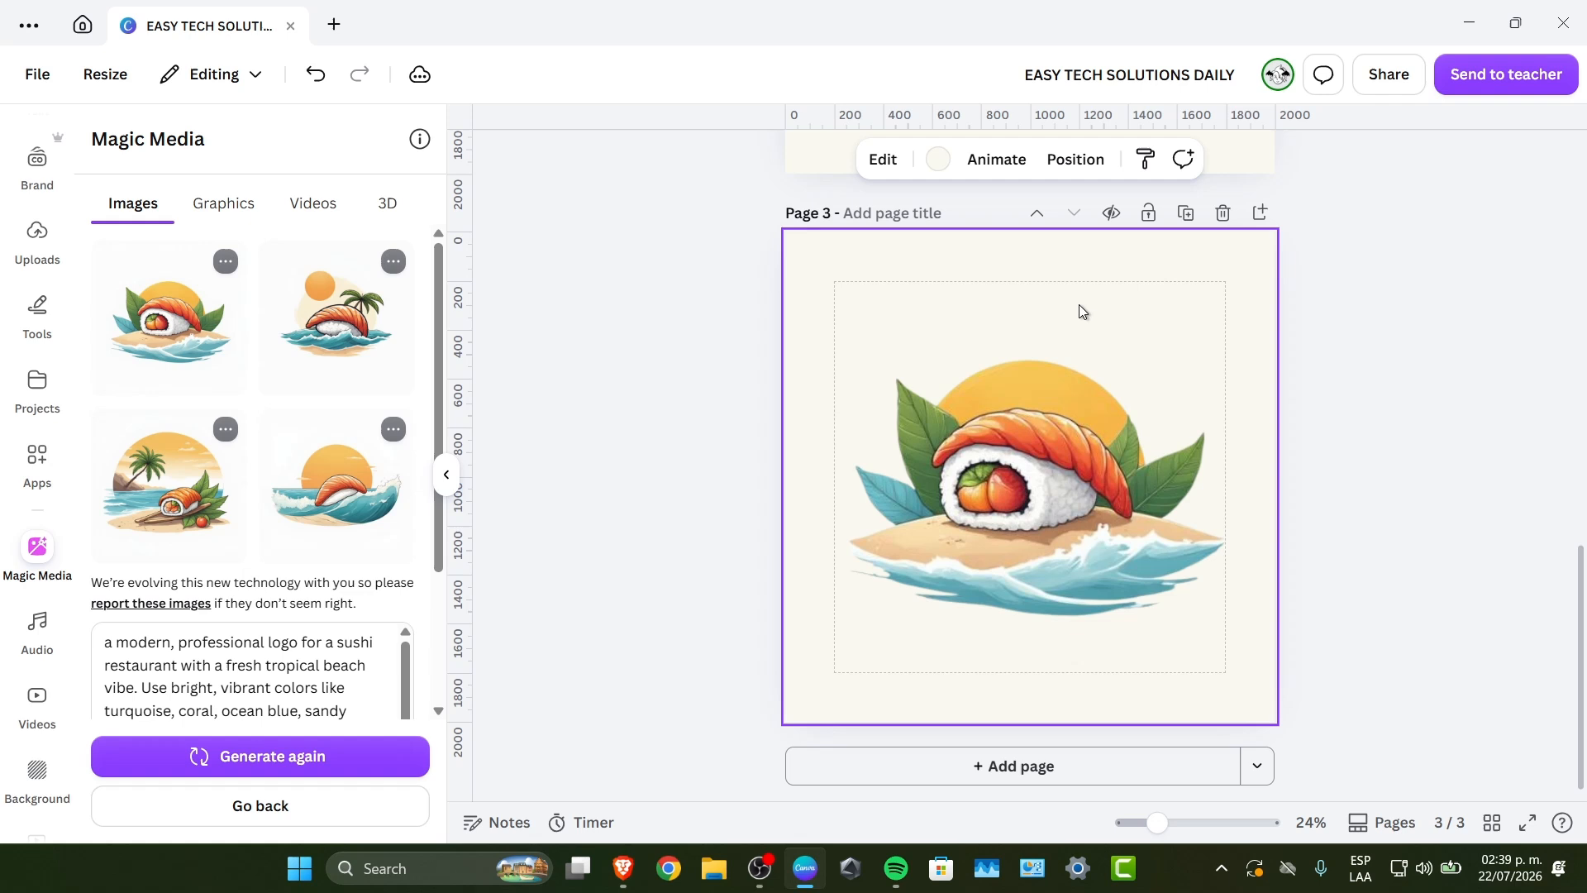
{"action": "left_click", "coordinate": [940, 160]}
{"action": "left_click", "coordinate": [253, 361]}
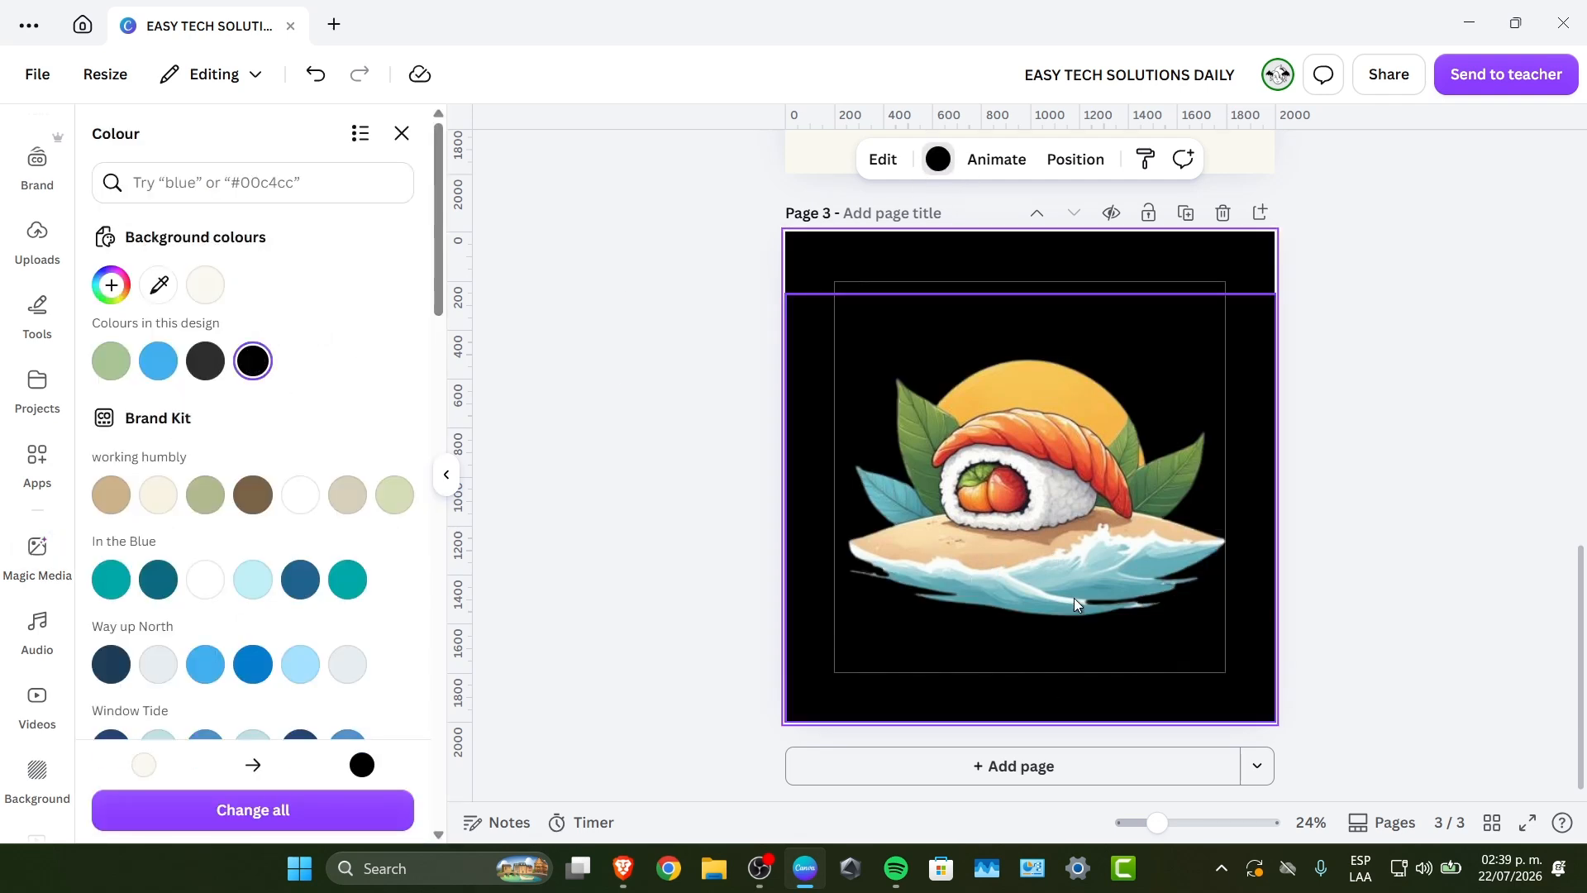
Step: Restore the sushi image's cropped top edge, then shrink the image and centre it in the page's upper part
{"action": "left_click", "coordinate": [1094, 597]}
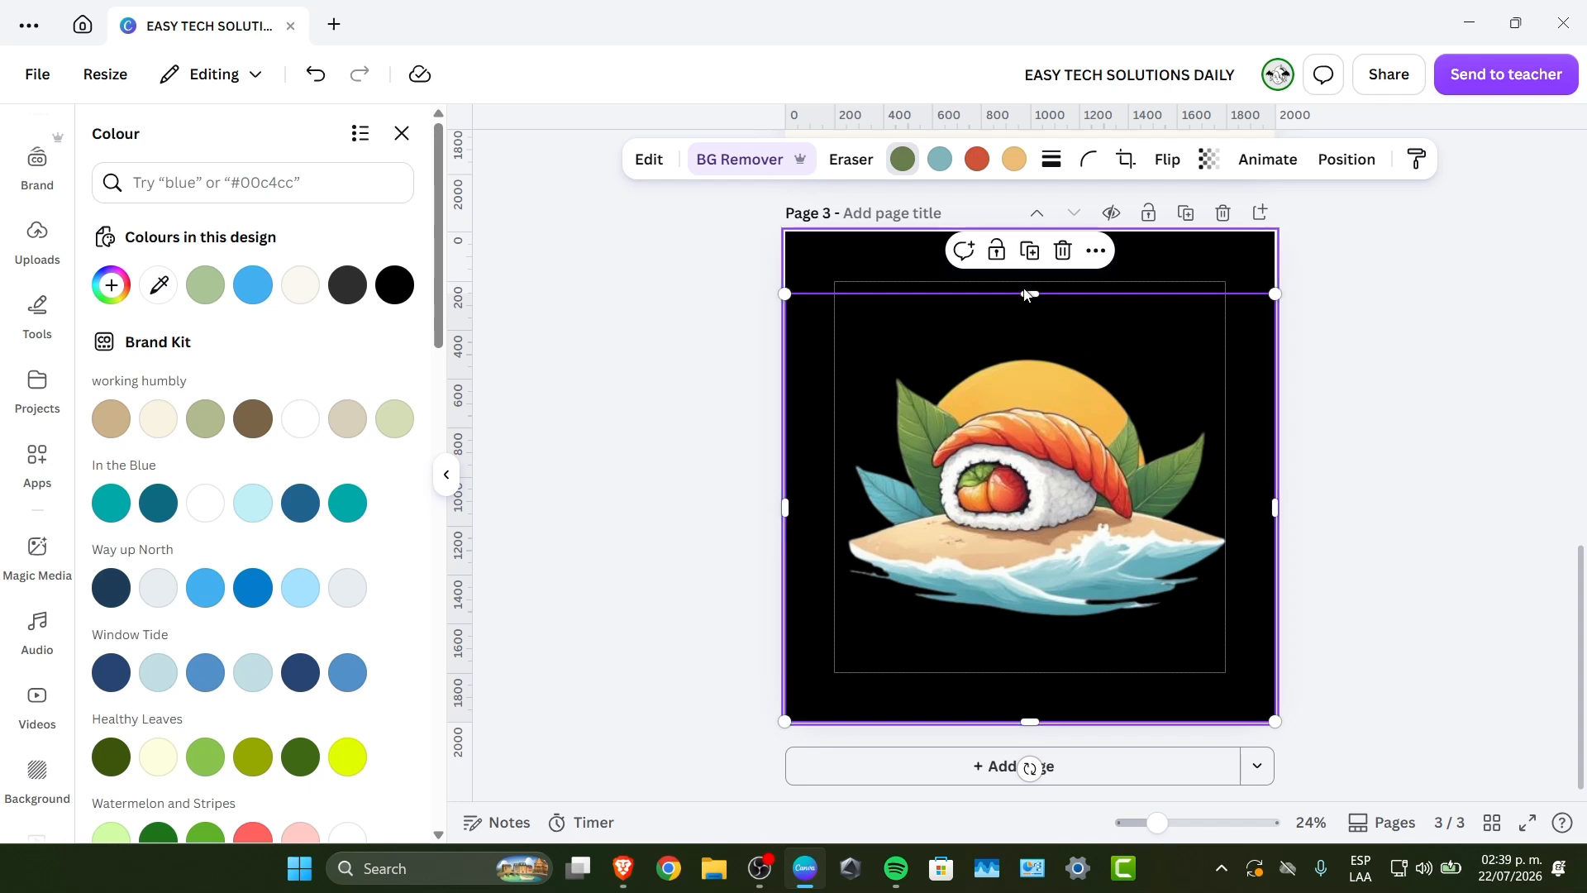
{"action": "left_click_drag", "start_coordinate": [1040, 293], "coordinate": [1039, 232]}
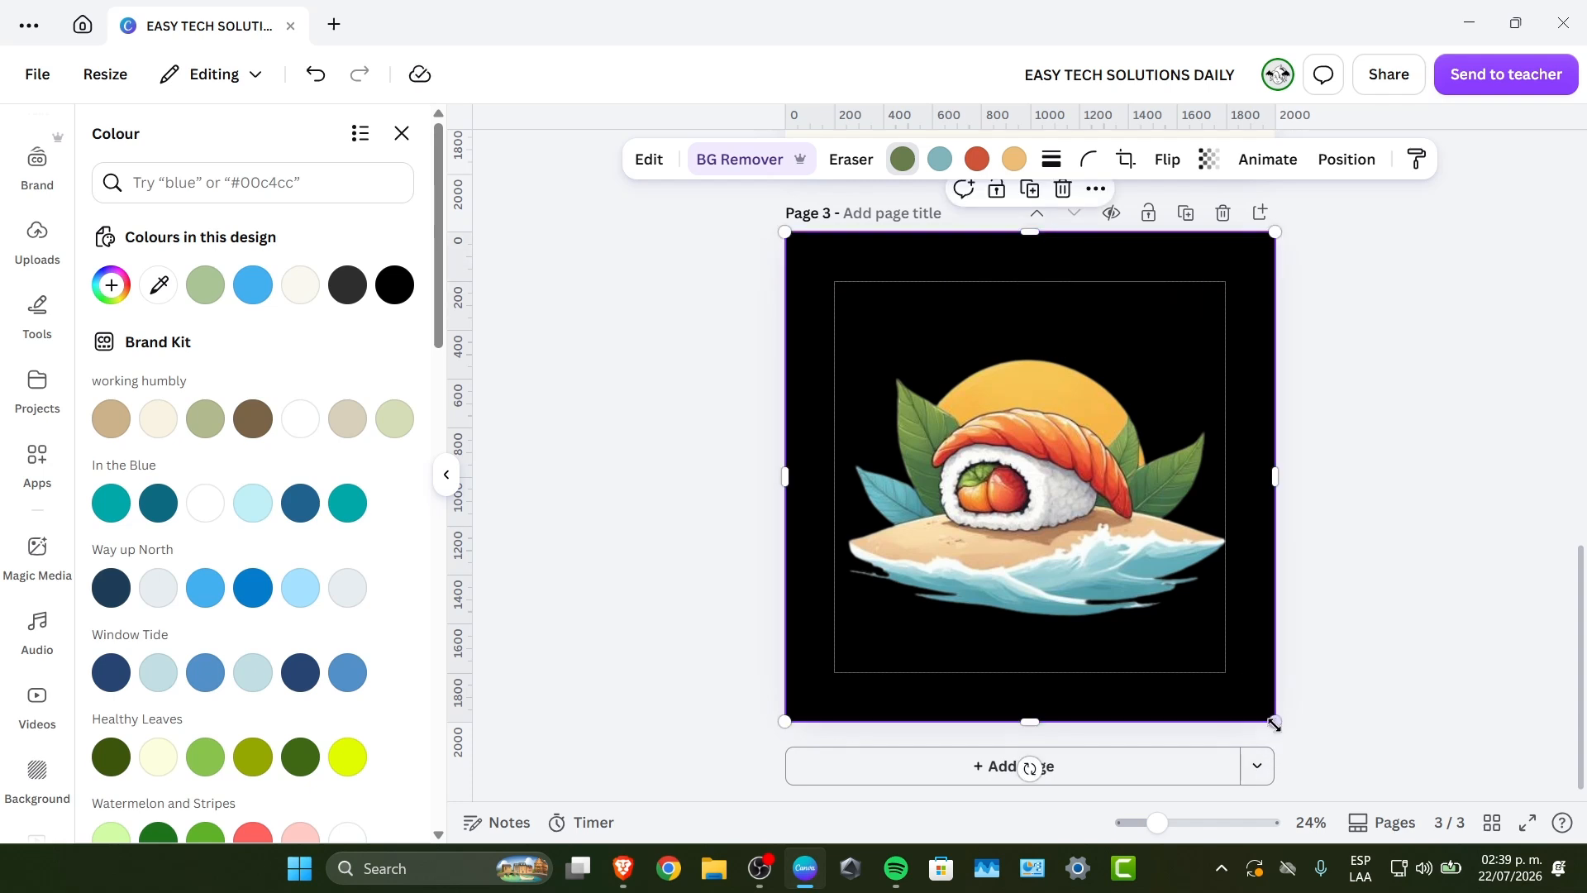
{"action": "left_click_drag", "start_coordinate": [1274, 720], "coordinate": [1134, 578]}
{"action": "left_click_drag", "start_coordinate": [1076, 489], "coordinate": [1146, 490]}
{"action": "left_click", "coordinate": [1298, 544]}
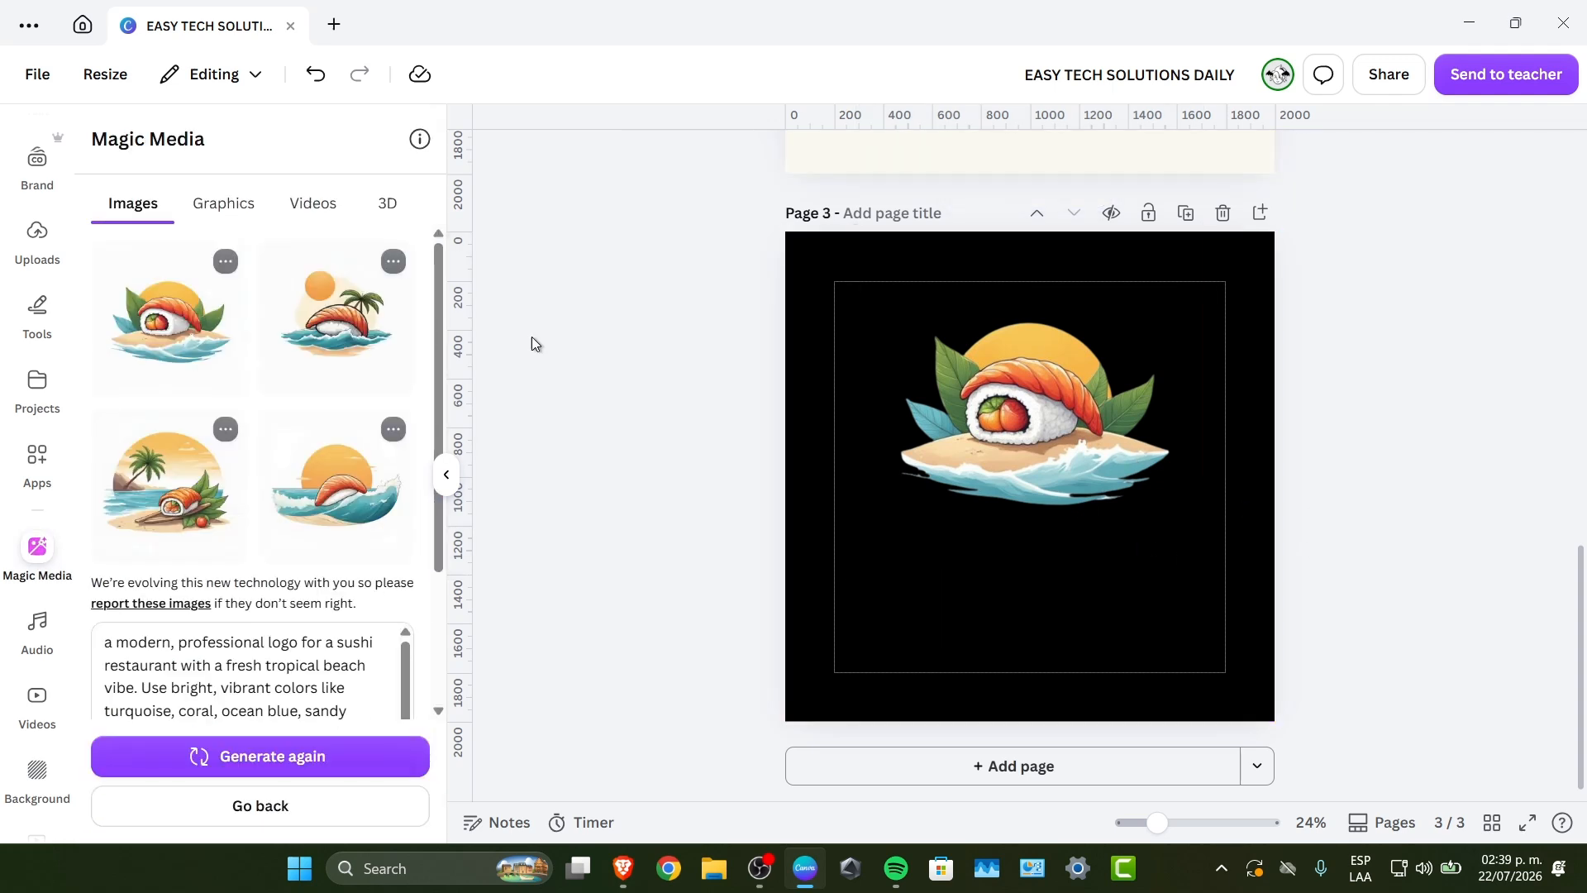
Step: Open the TypeLettering app from the installed apps and choose the Pop Script "Super Rad" template
{"action": "scroll", "coordinate": [43, 589], "scroll_direction": "up", "scroll_amount": 1}
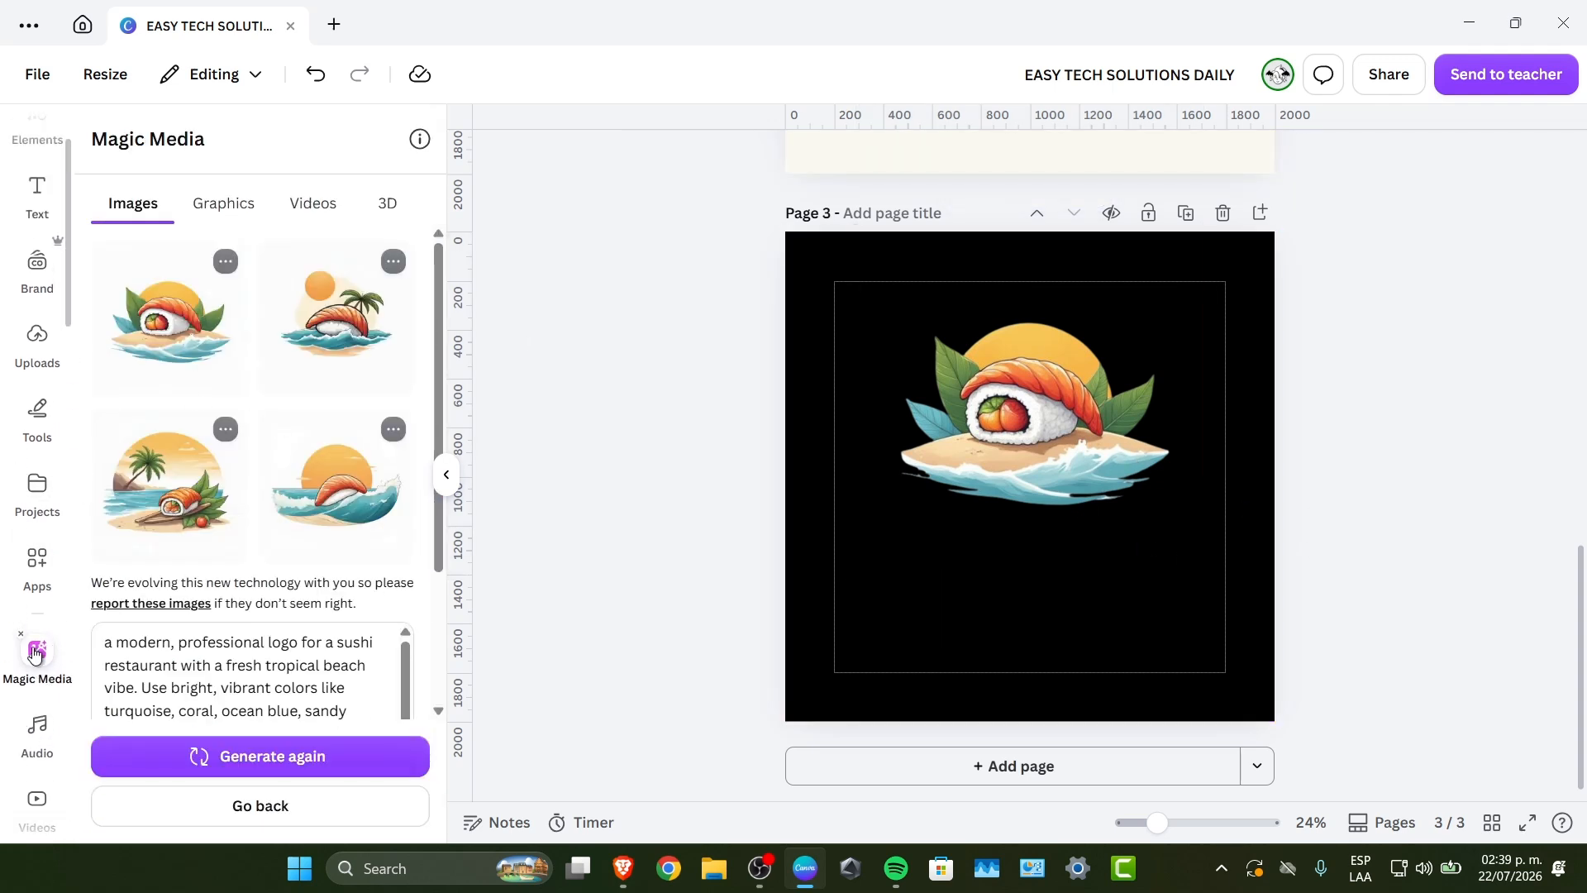
{"action": "left_click", "coordinate": [35, 577]}
{"action": "scroll", "coordinate": [286, 483], "scroll_direction": "down", "scroll_amount": 12}
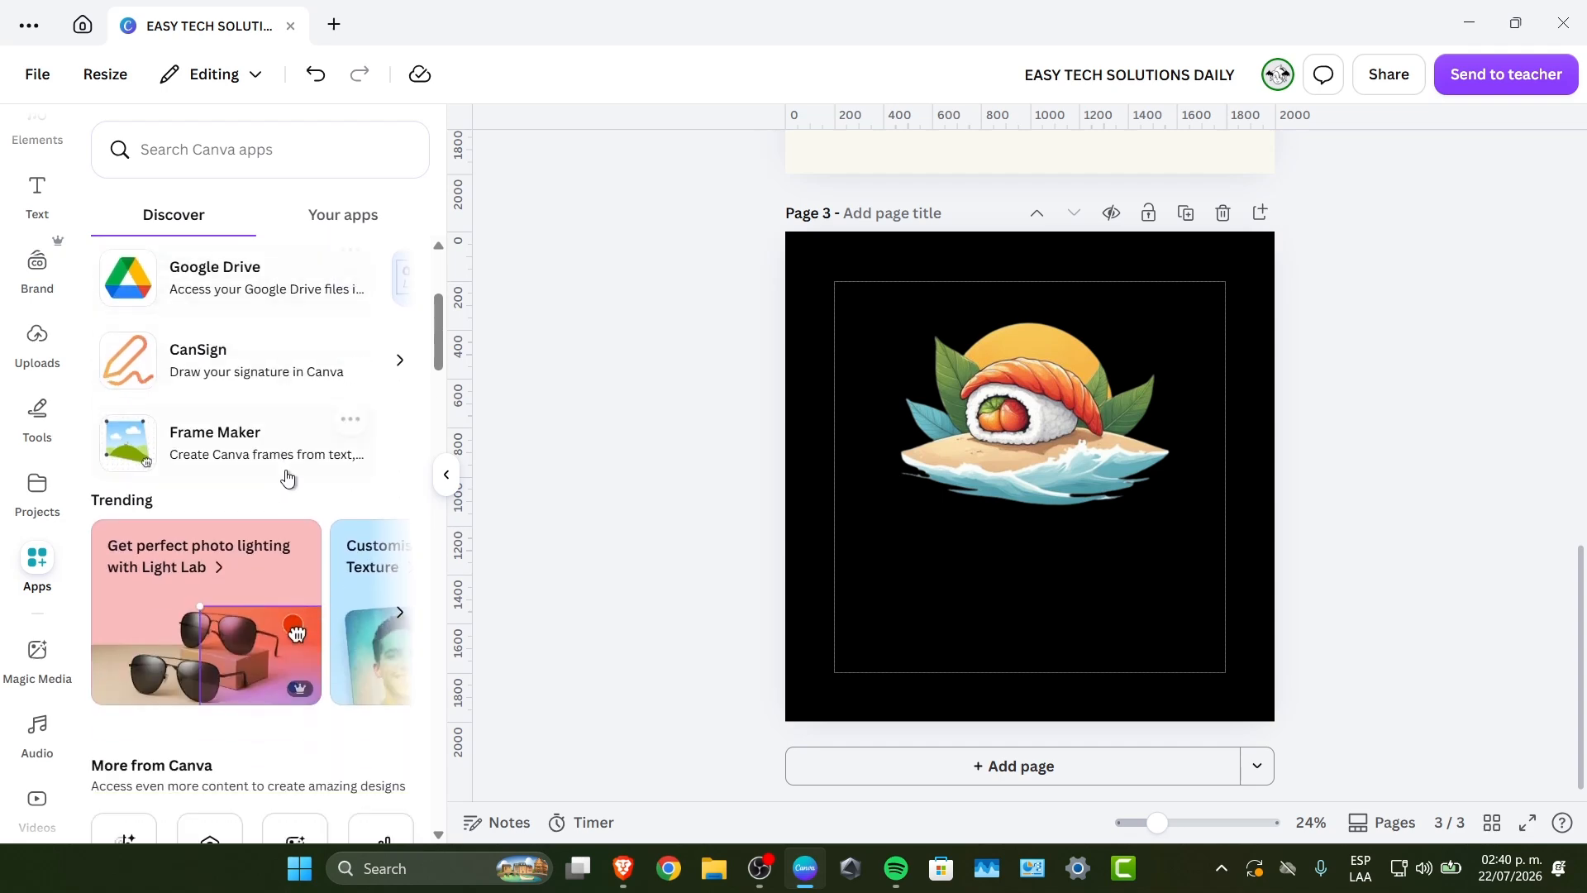
{"action": "scroll", "coordinate": [287, 494], "scroll_direction": "up", "scroll_amount": 12}
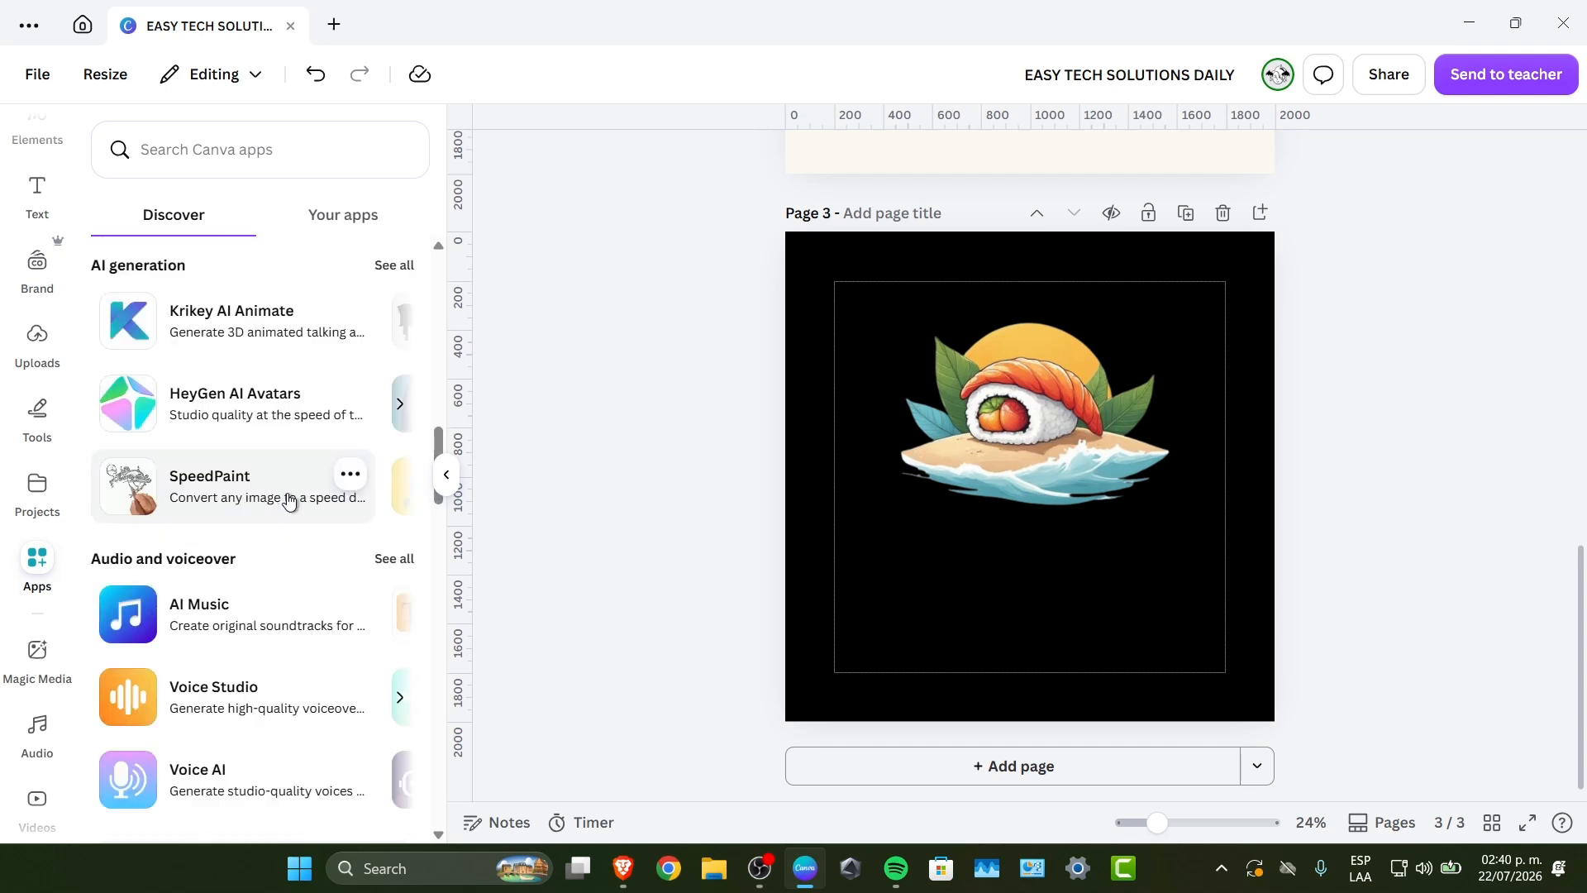
{"action": "left_click", "coordinate": [361, 231]}
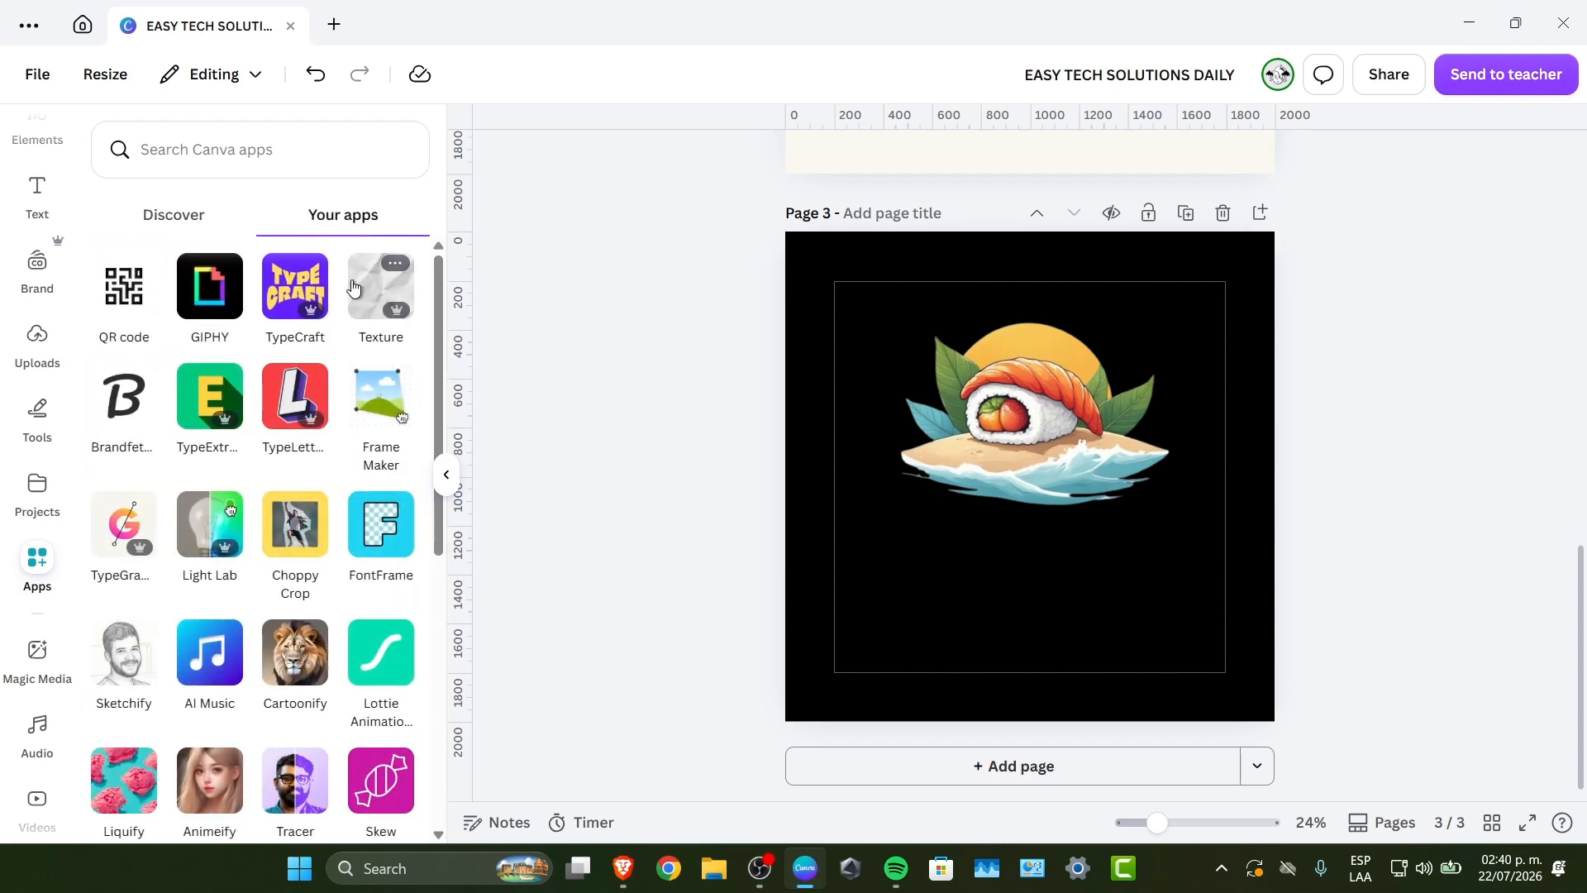
{"action": "left_click", "coordinate": [278, 413]}
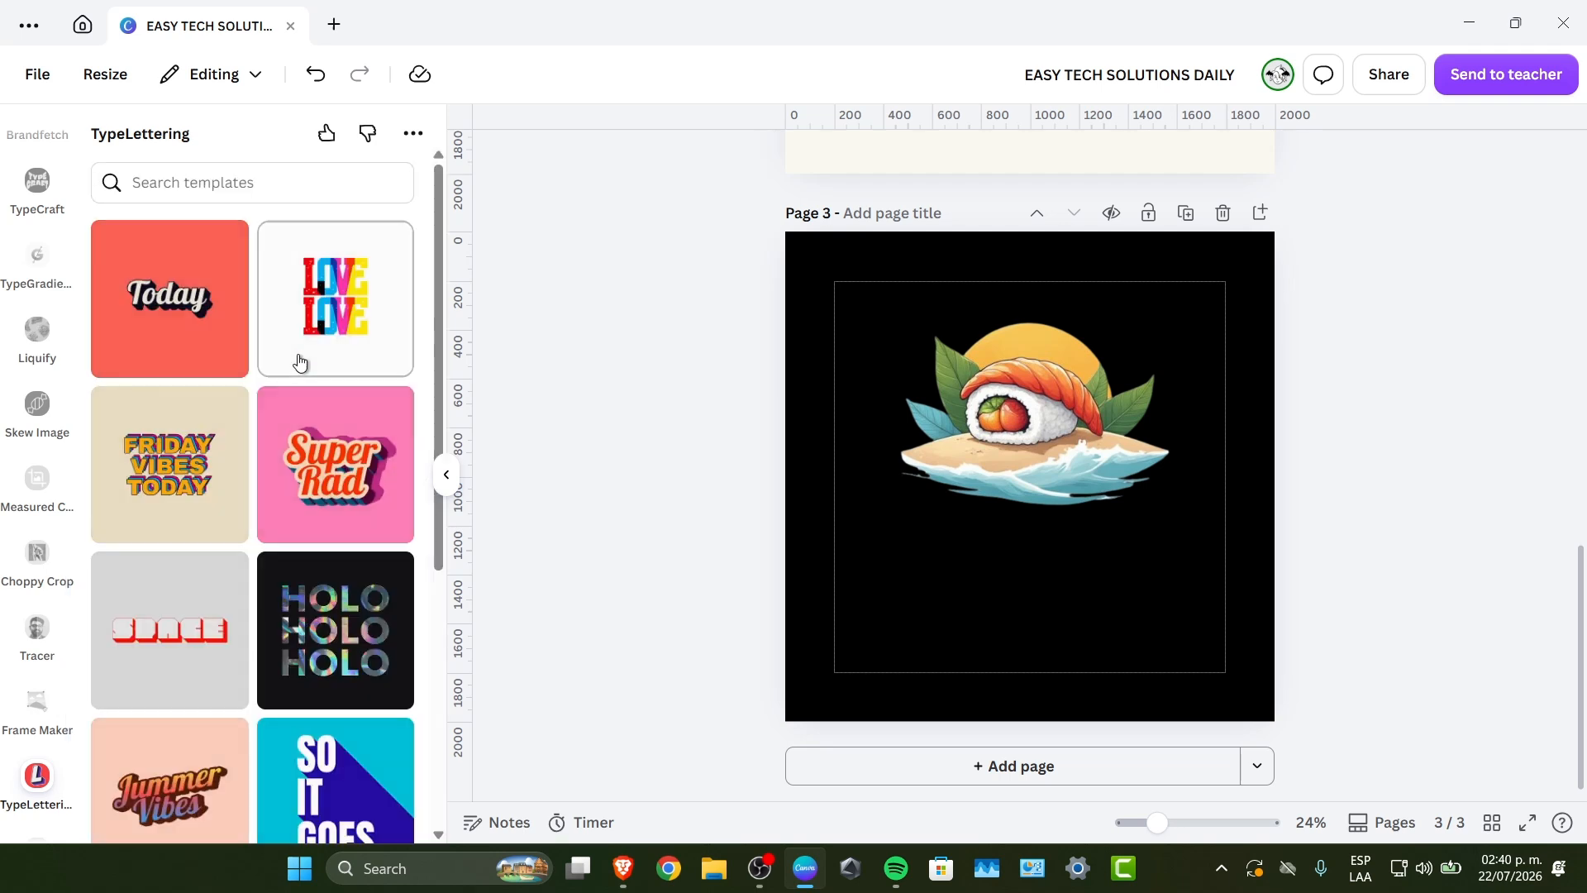
{"action": "left_click", "coordinate": [353, 489]}
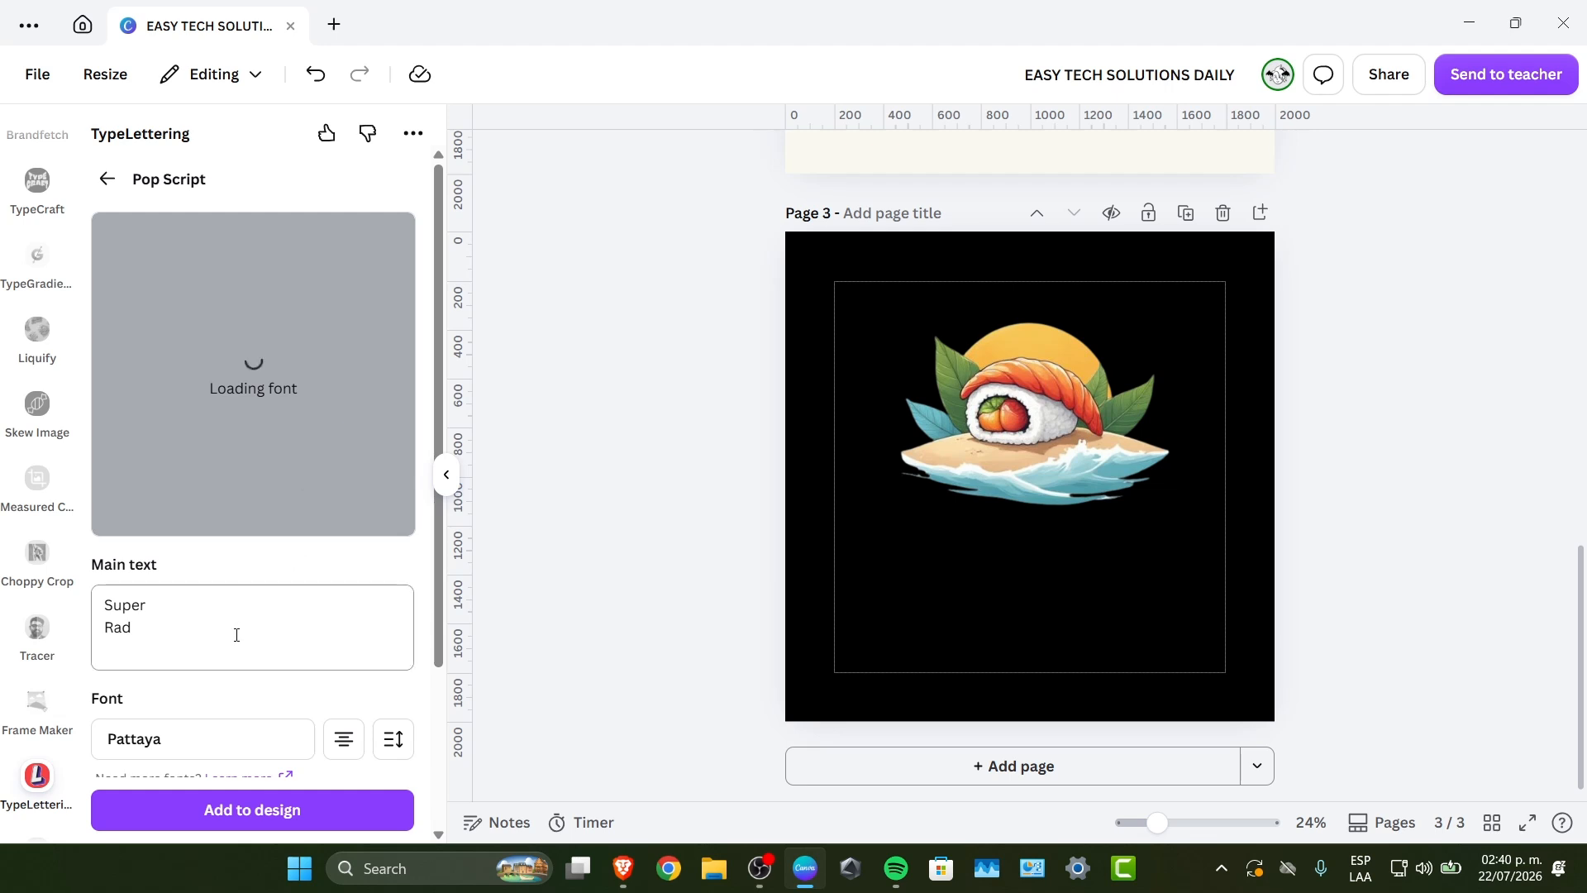
Step: Set the lettering's main text to "Easytech" and add it to the design
{"action": "left_click_drag", "start_coordinate": [234, 631], "coordinate": [84, 612]}
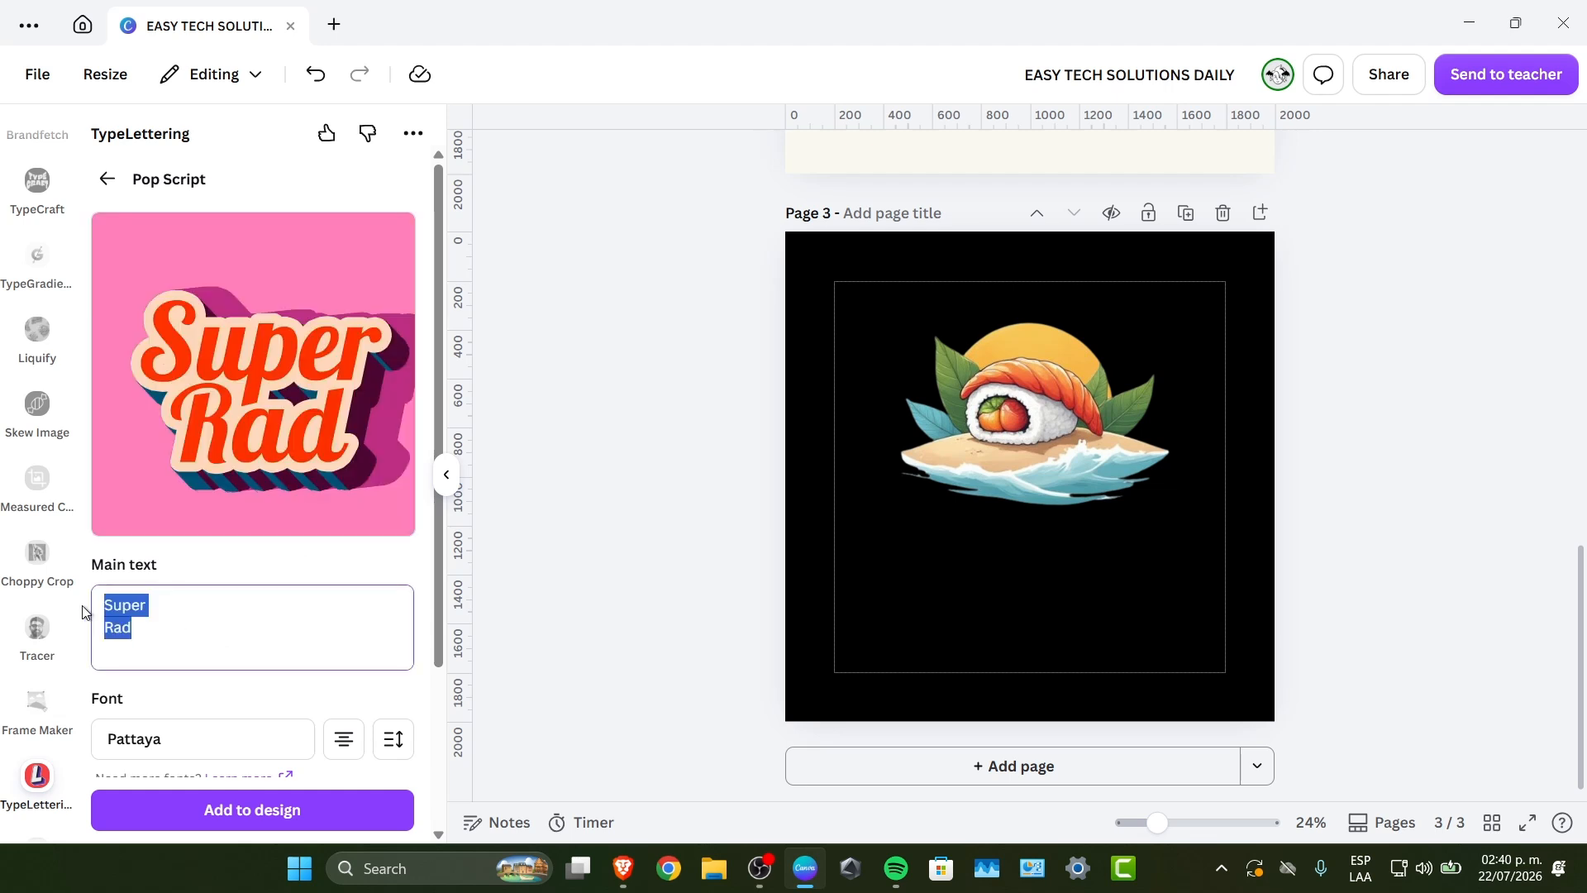
{"action": "type", "text": "Easytech"}
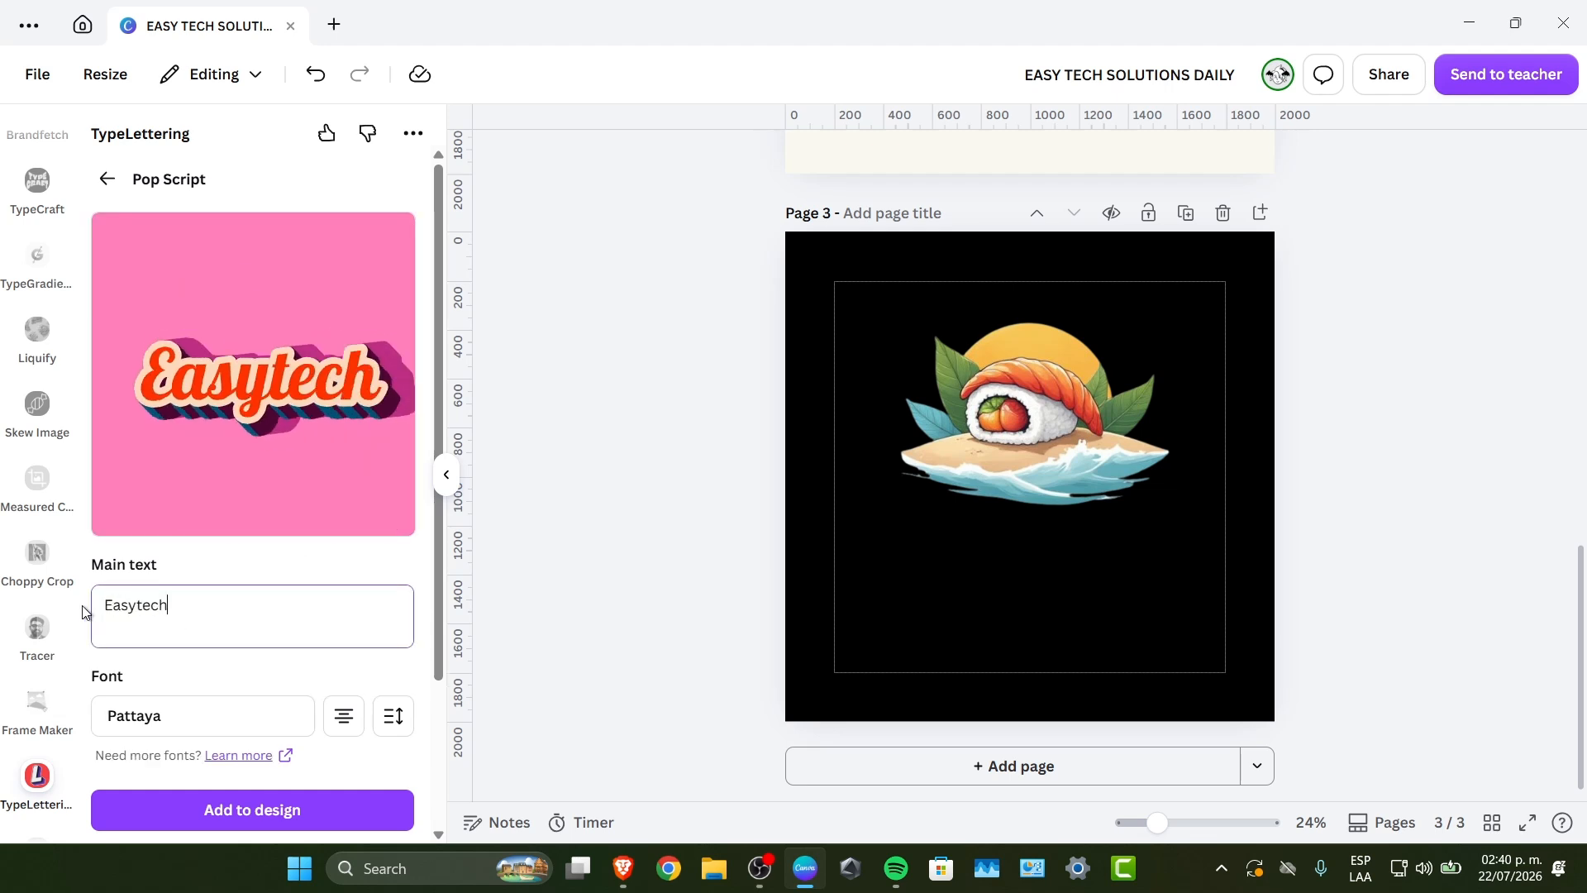
{"action": "scroll", "coordinate": [385, 694], "scroll_direction": "down", "scroll_amount": 3}
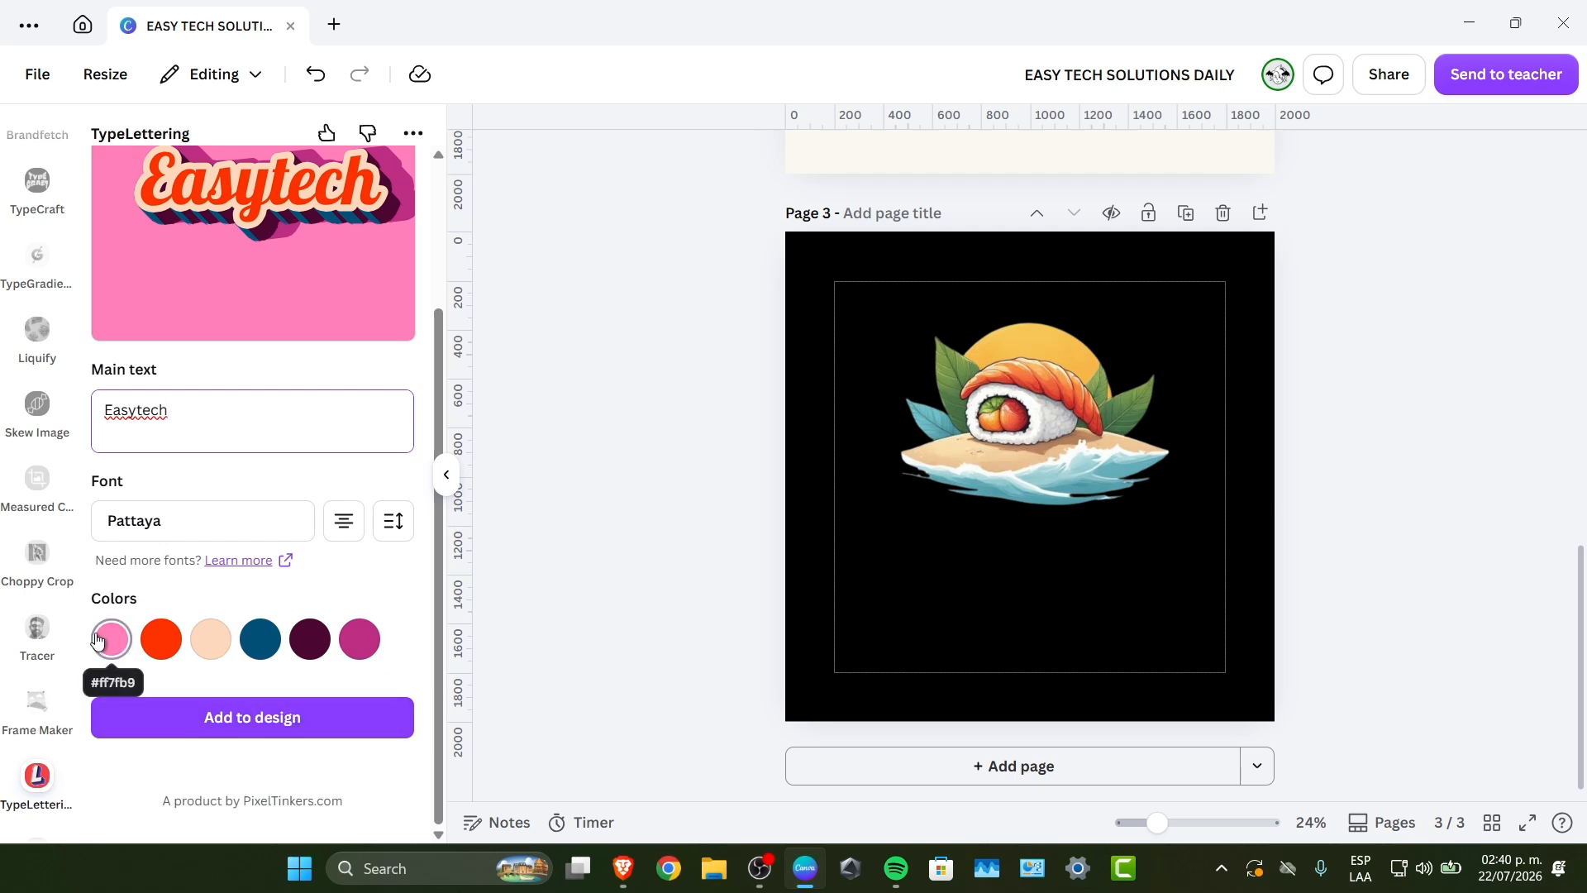
{"action": "left_click", "coordinate": [304, 731]}
Step: Place the Easytech lettering over the lower edge of the sushi image, enlarge it, and centre both together on page 3
{"action": "left_click_drag", "start_coordinate": [1027, 467], "coordinate": [997, 524]}
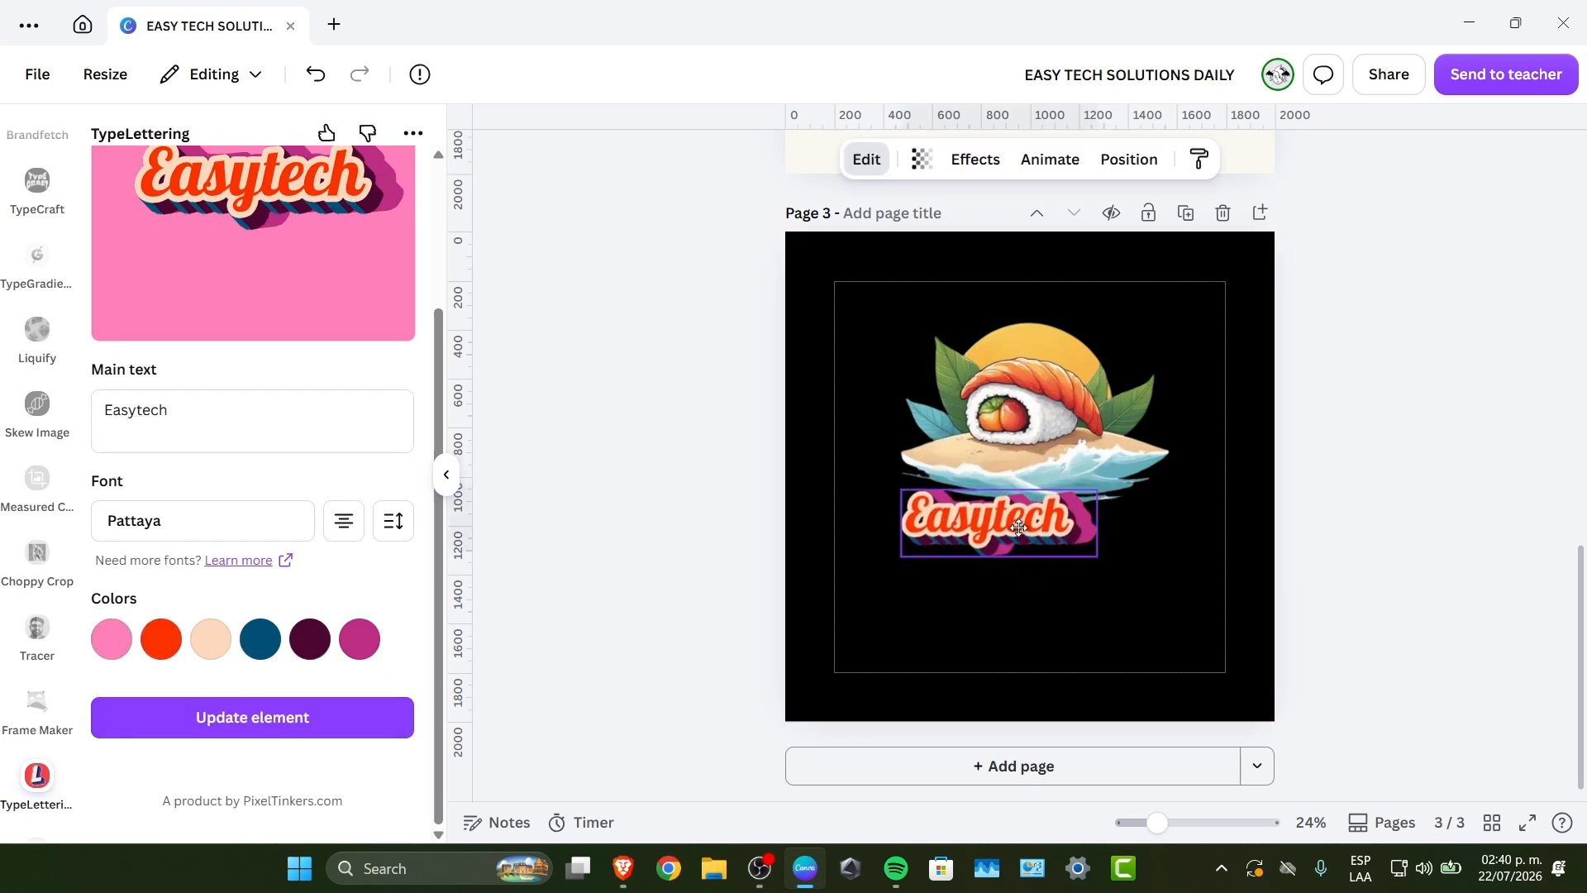
{"action": "left_click_drag", "start_coordinate": [1096, 496], "coordinate": [1137, 554]}
{"action": "left_click", "coordinate": [1402, 510]}
{"action": "left_click_drag", "start_coordinate": [1297, 597], "coordinate": [851, 233]}
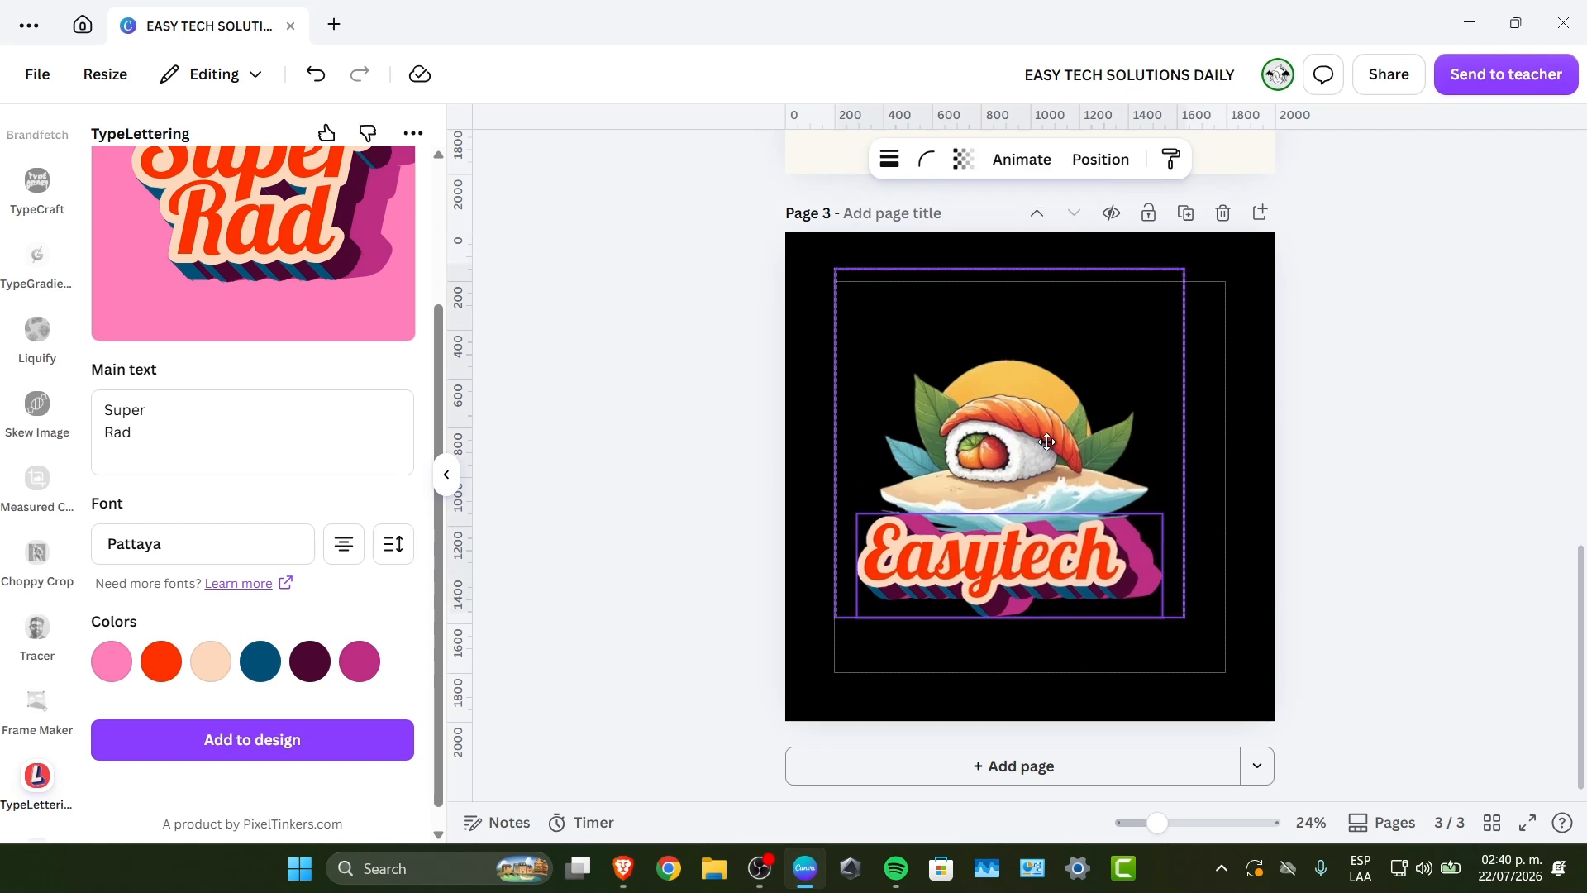
{"action": "left_click_drag", "start_coordinate": [1144, 351], "coordinate": [1130, 315]}
{"action": "left_click_drag", "start_coordinate": [1130, 308], "coordinate": [1127, 294]}
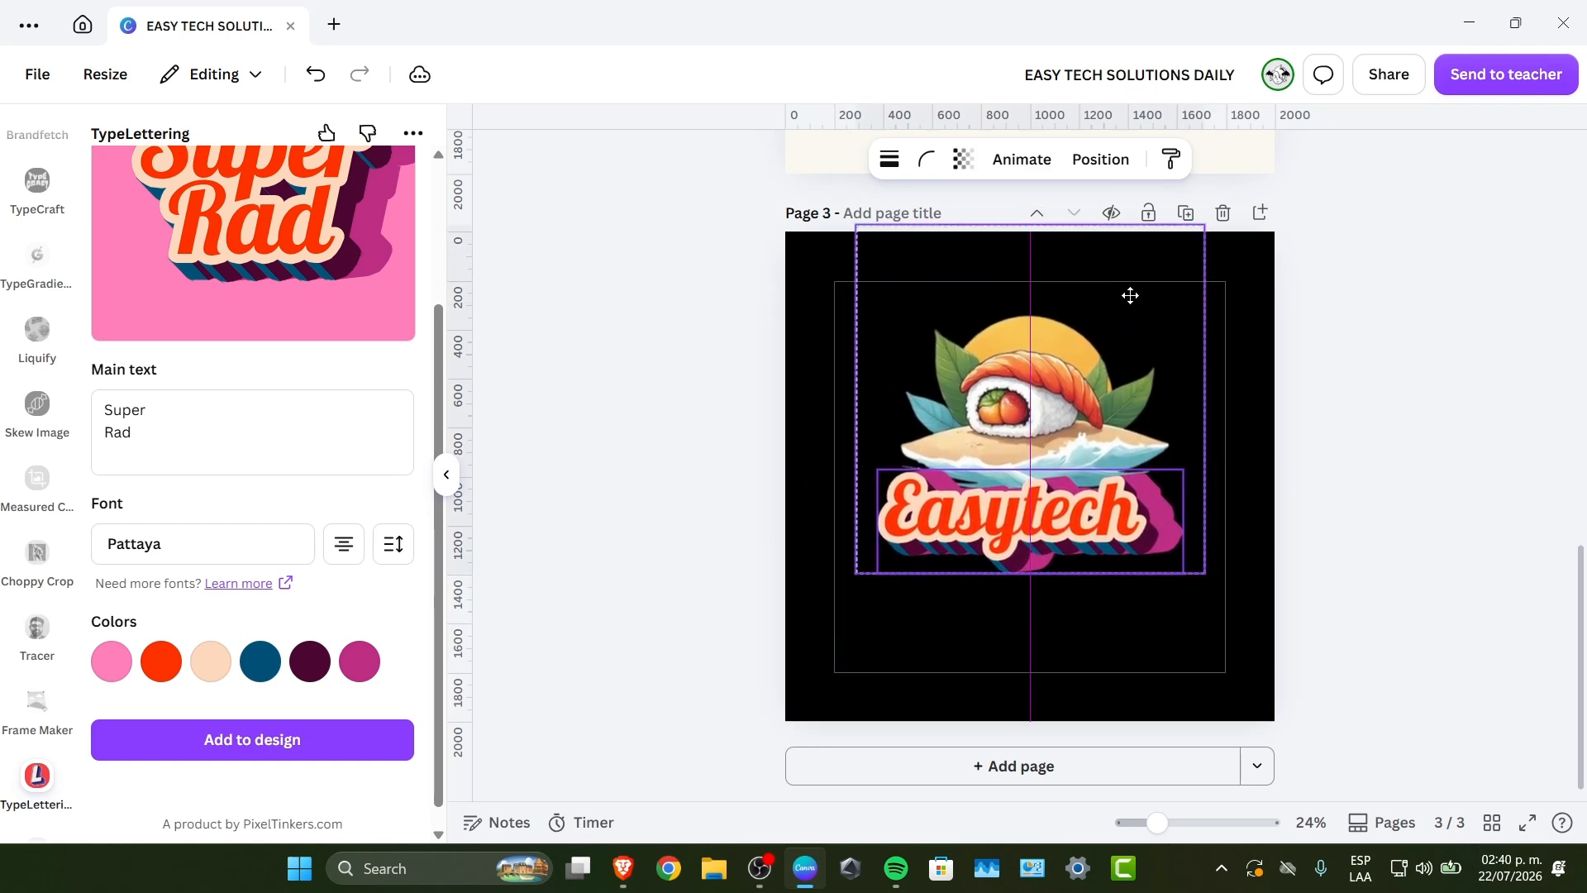
Step: Set the page 3 background to the magenta sampled from the Easytech lettering's shadow
{"action": "left_click", "coordinate": [1236, 369]}
{"action": "left_click", "coordinate": [940, 162]}
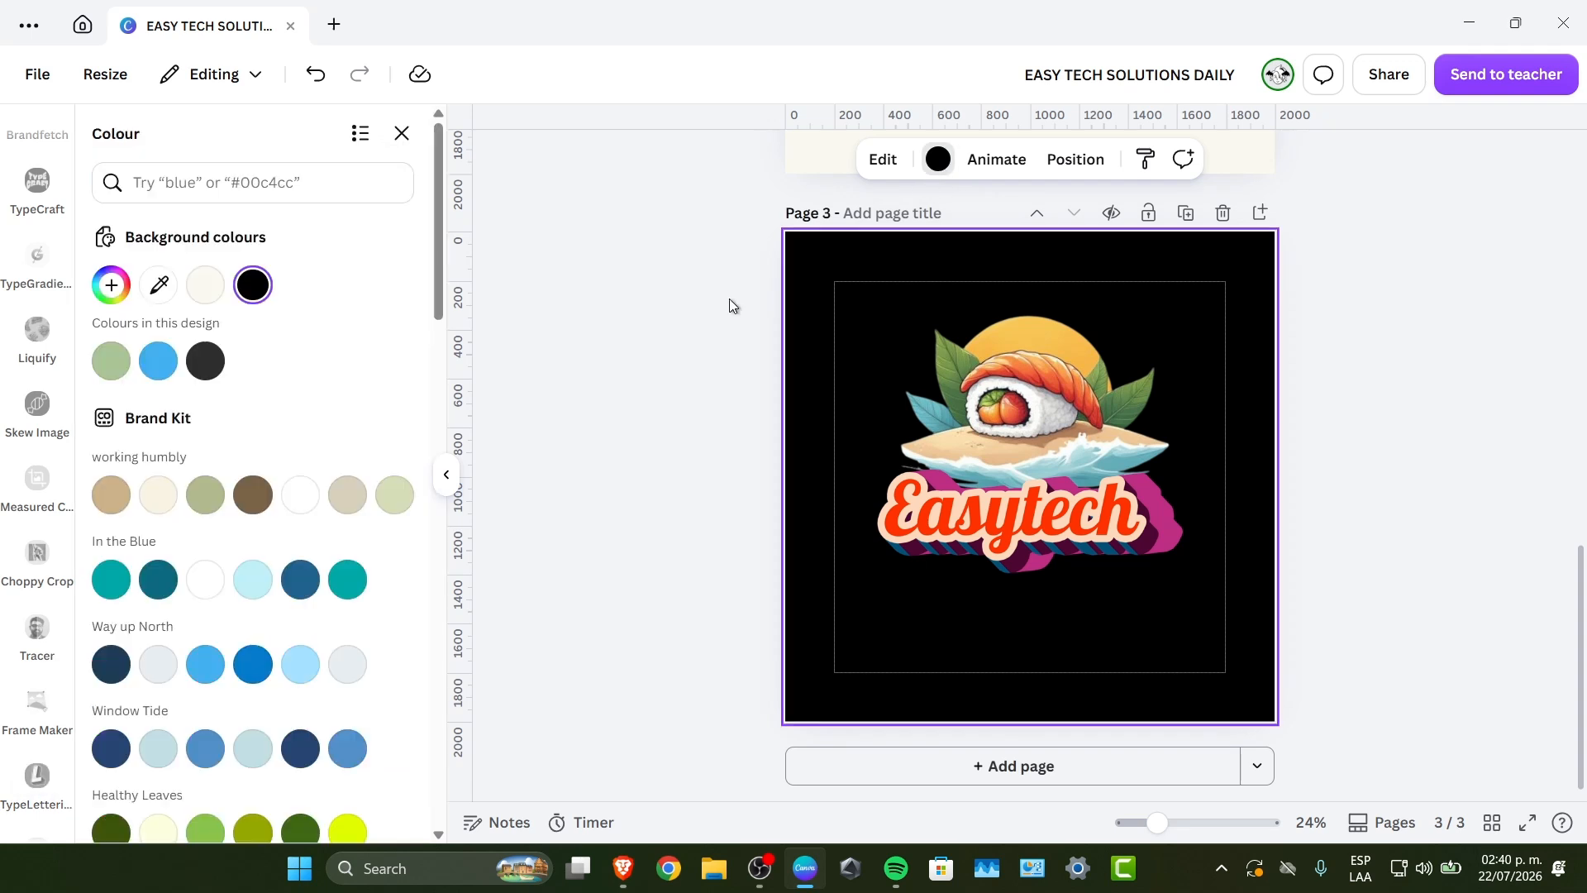
{"action": "left_click", "coordinate": [113, 285]}
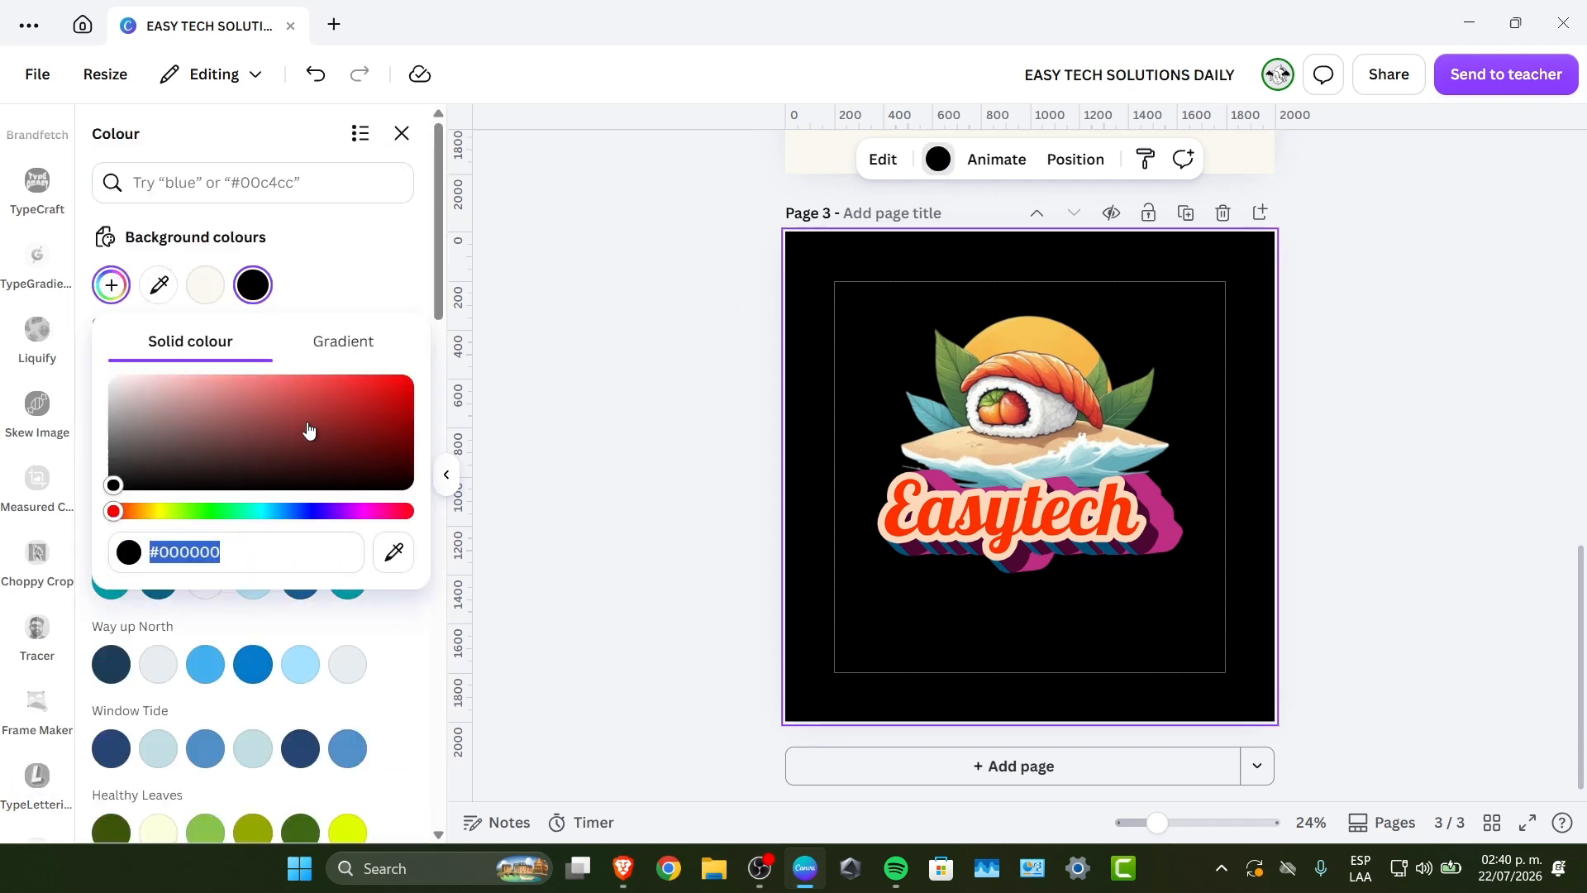
{"action": "left_click", "coordinate": [398, 546]}
{"action": "left_click", "coordinate": [1144, 500]}
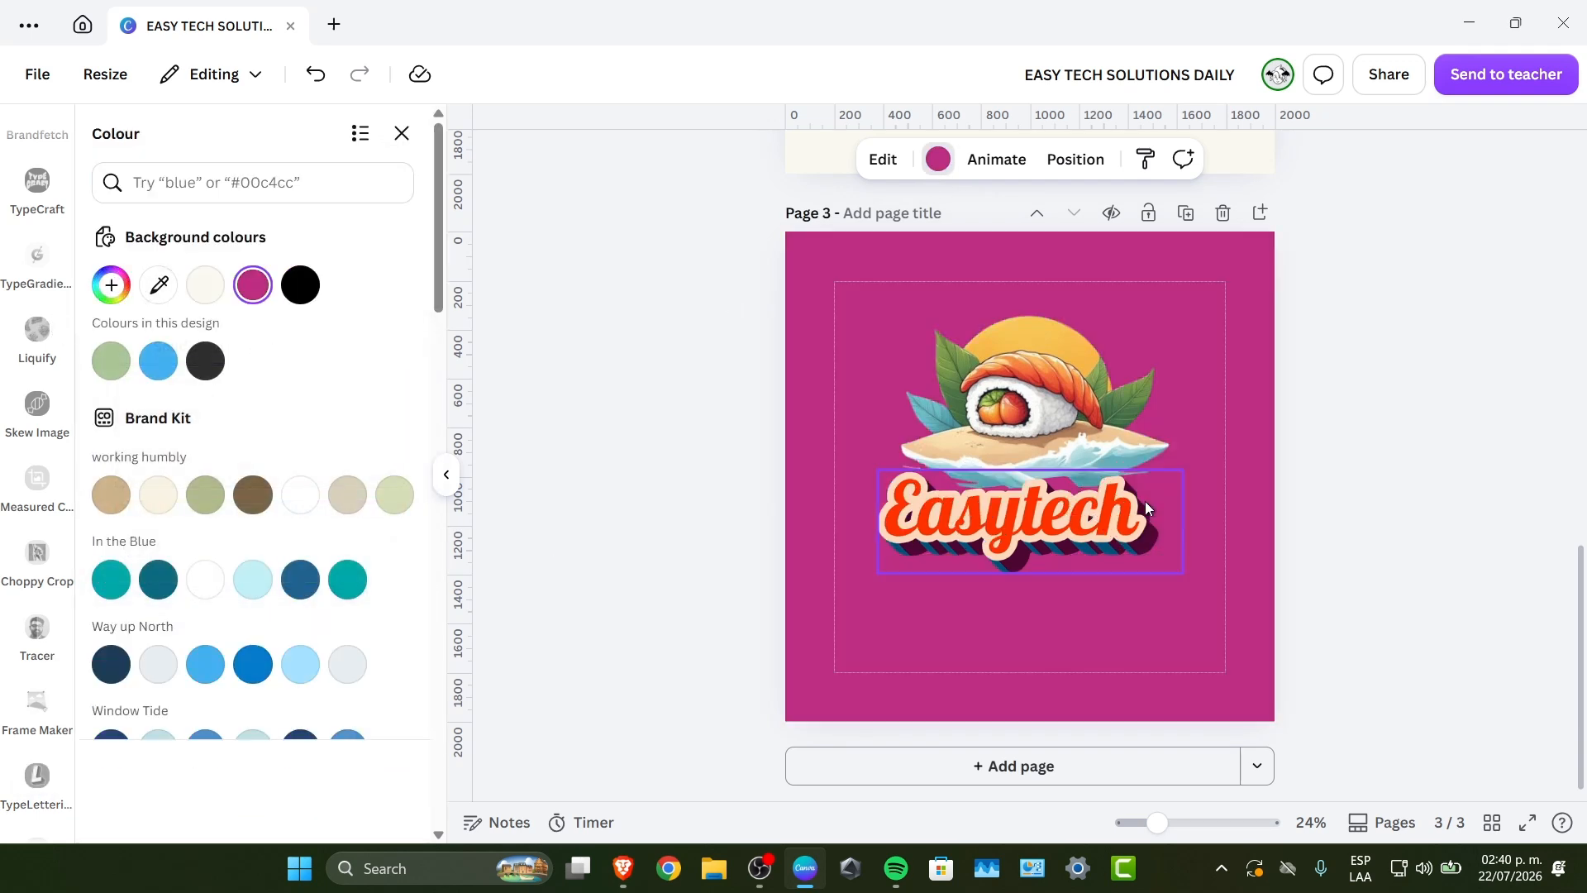
Step: Enlarge the sushi image and the Easytech lettering together and centre them horizontally on page 3
{"action": "left_click_drag", "start_coordinate": [1368, 564], "coordinate": [1111, 411]}
{"action": "left_click_drag", "start_coordinate": [1168, 312], "coordinate": [1259, 282]}
{"action": "left_click_drag", "start_coordinate": [1168, 362], "coordinate": [1176, 297]}
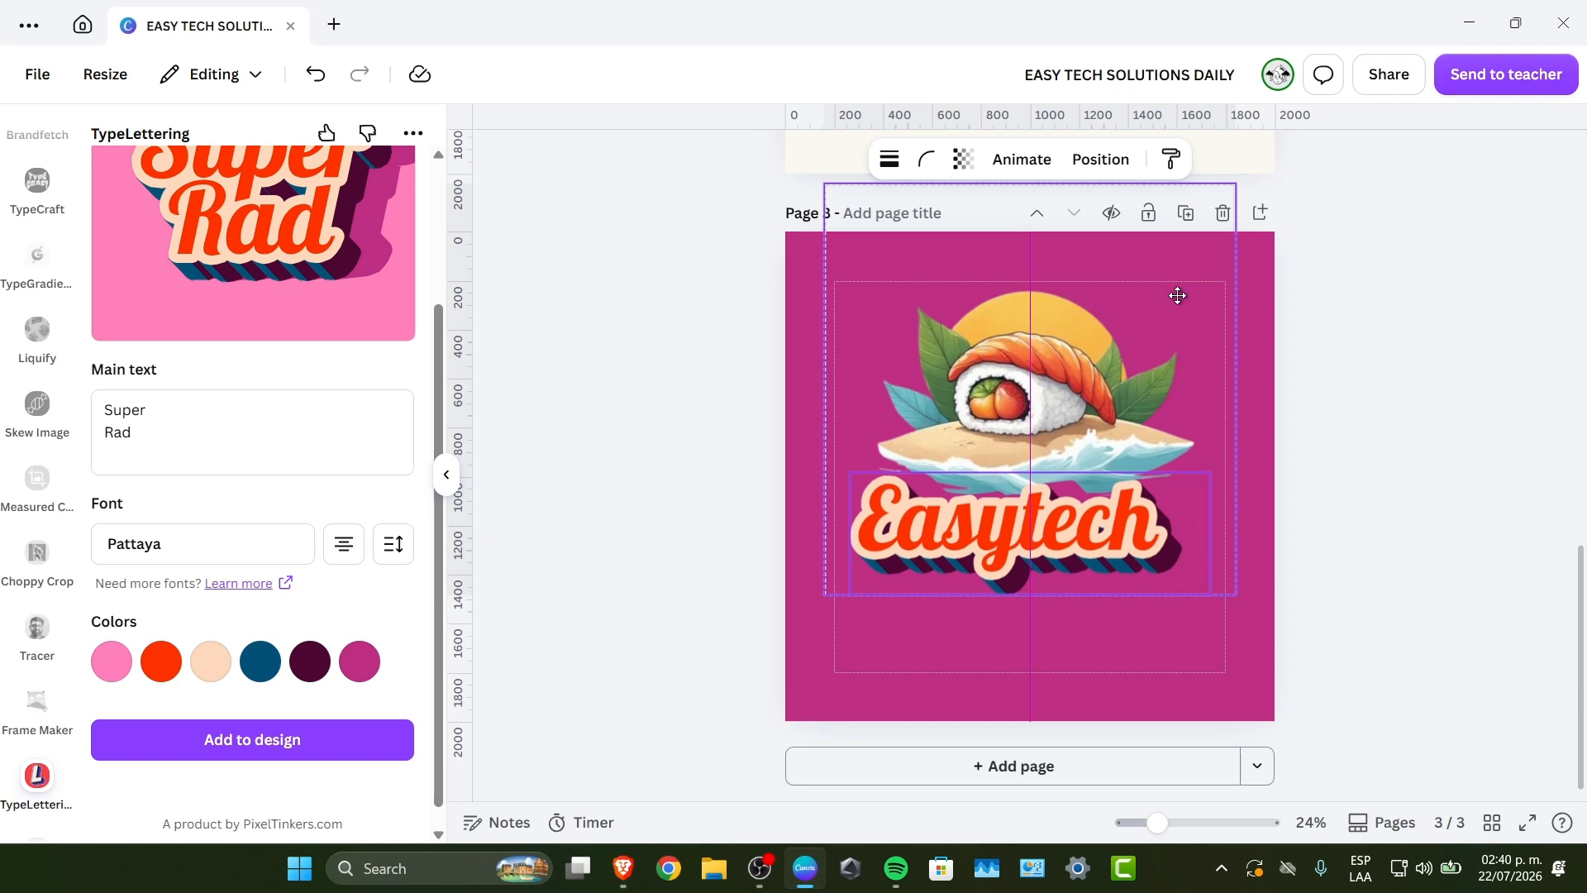
{"action": "left_click", "coordinate": [1371, 357]}
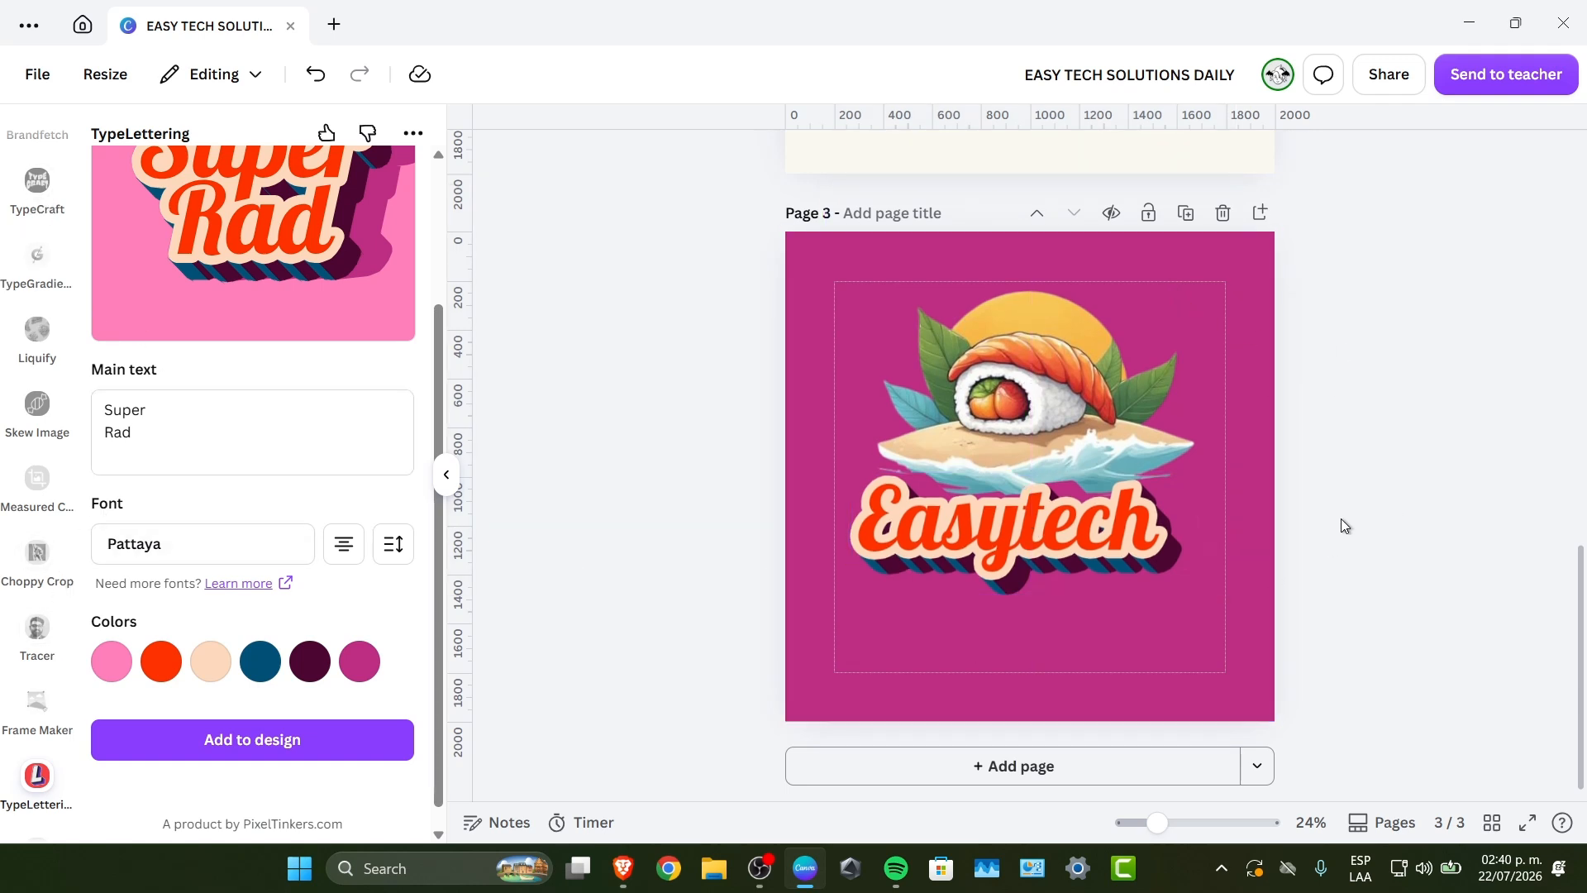
Step: Return to the TypeLettering template gallery and look through the lettering styles and the logo pages made so far
{"action": "scroll", "coordinate": [158, 370], "scroll_direction": "up", "scroll_amount": 3}
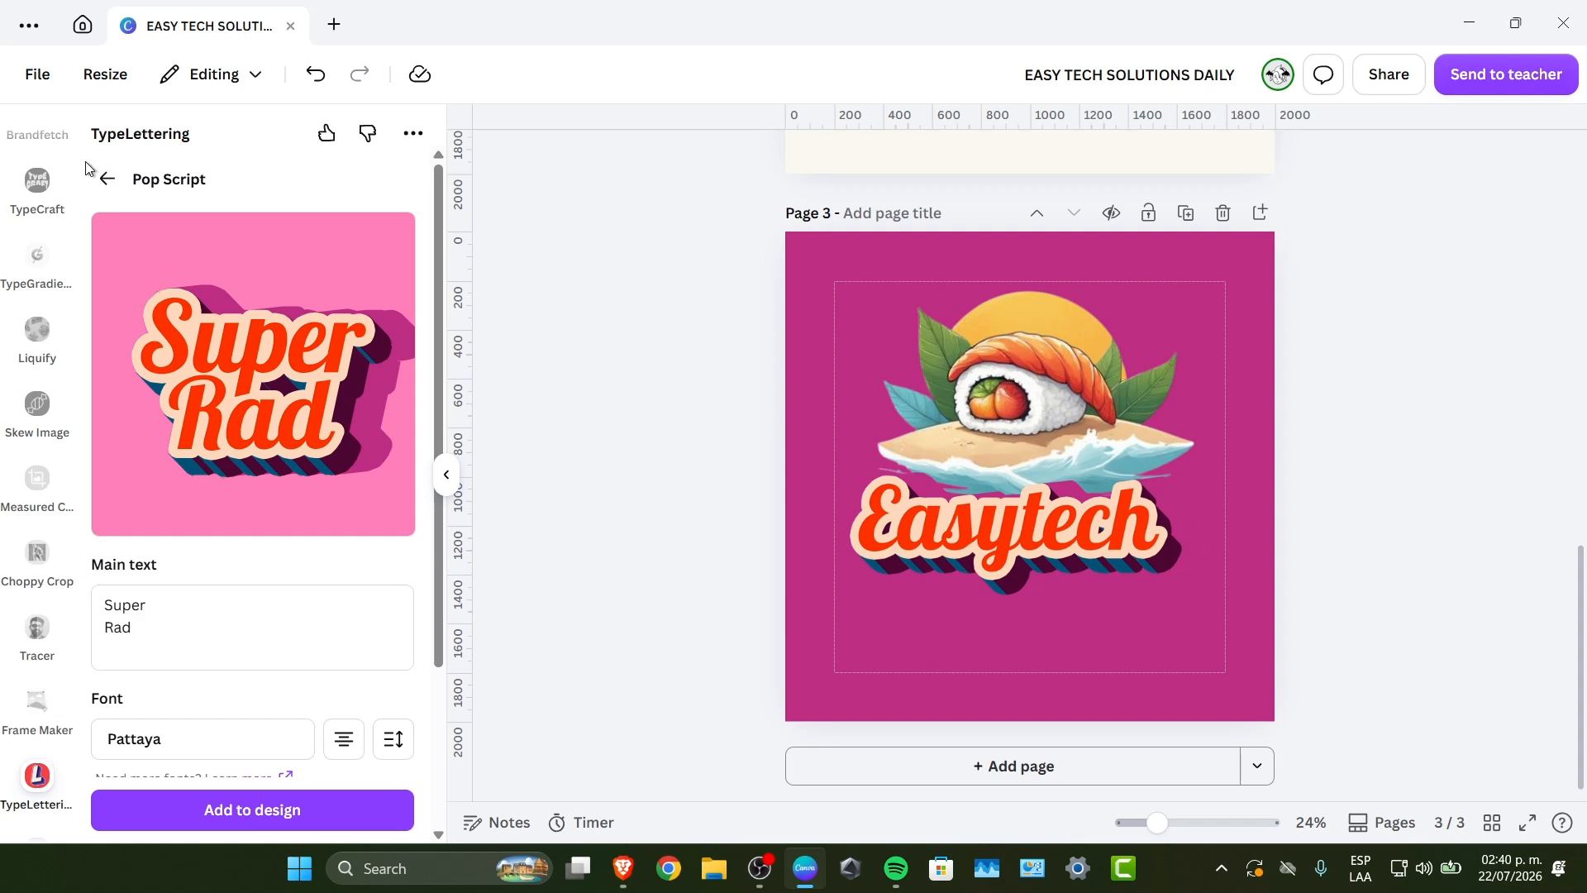
{"action": "left_click", "coordinate": [109, 177]}
{"action": "scroll", "coordinate": [950, 520], "scroll_direction": "up", "scroll_amount": 6}
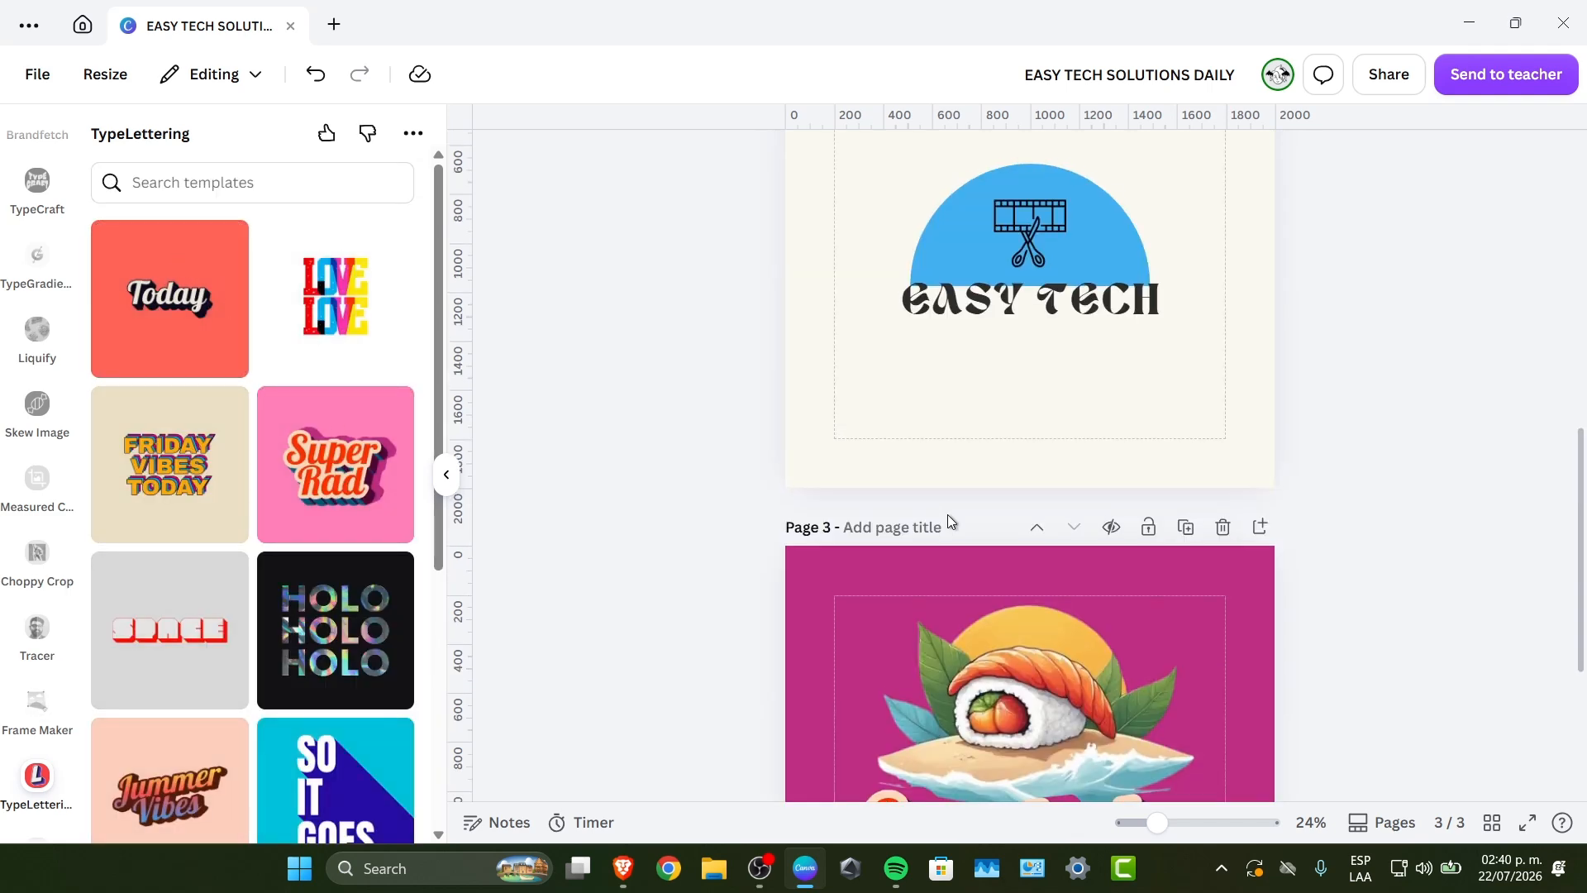
{"action": "scroll", "coordinate": [257, 485], "scroll_direction": "down", "scroll_amount": 1}
{"action": "scroll", "coordinate": [1042, 612], "scroll_direction": "down", "scroll_amount": 6}
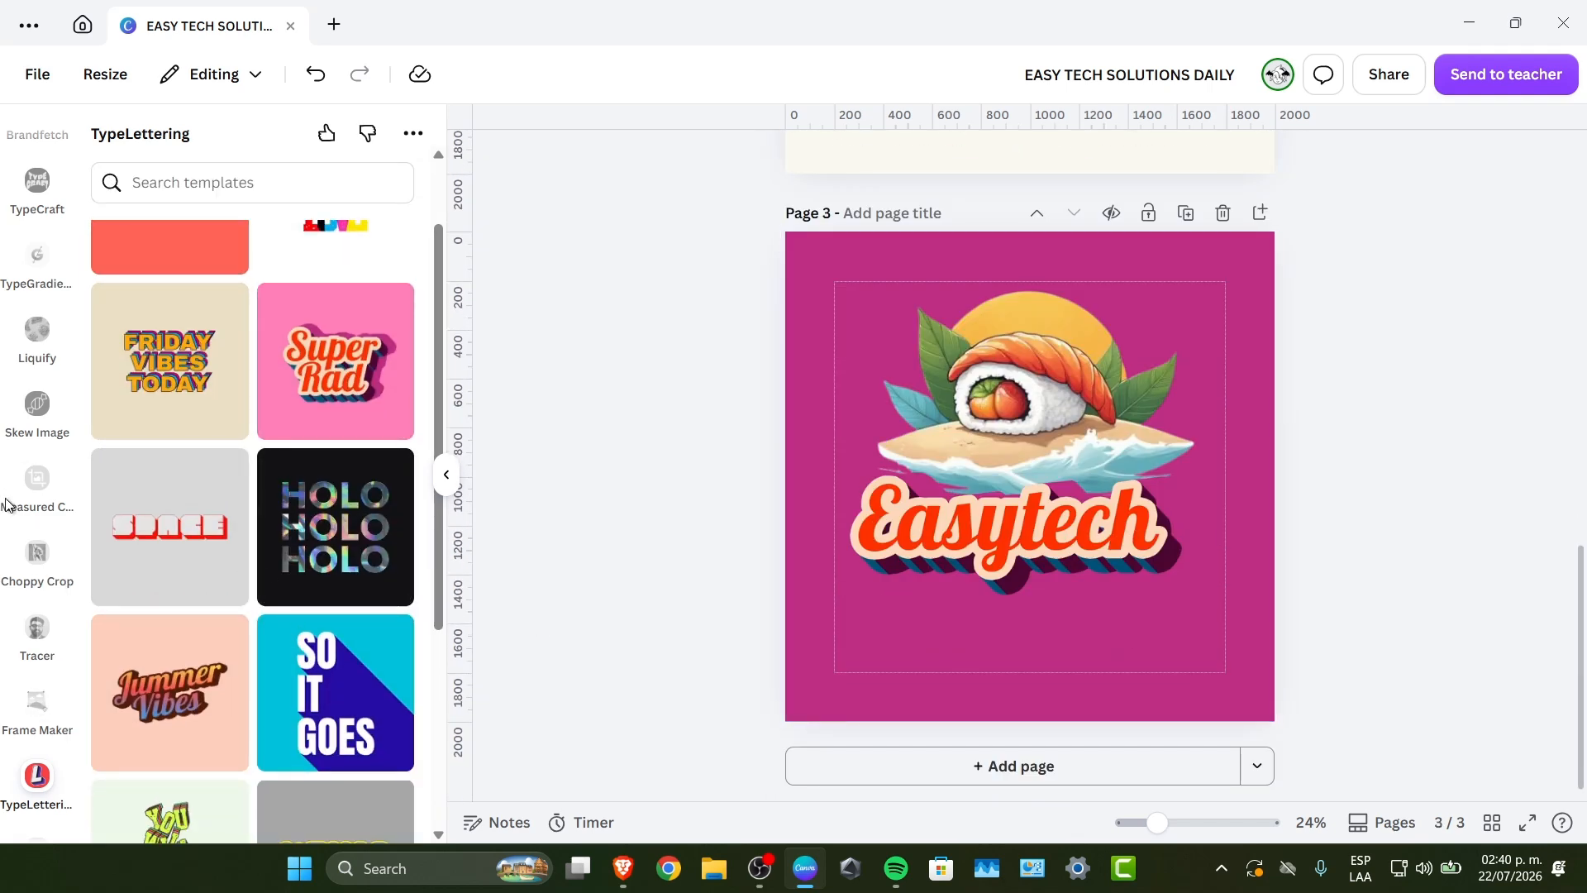
Step: Reopen Magic Media and generate new images from the same sushi logo prompt in the Psychedelic style
{"action": "scroll", "coordinate": [78, 485], "scroll_direction": "up", "scroll_amount": 1}
{"action": "scroll", "coordinate": [52, 463], "scroll_direction": "up", "scroll_amount": 10}
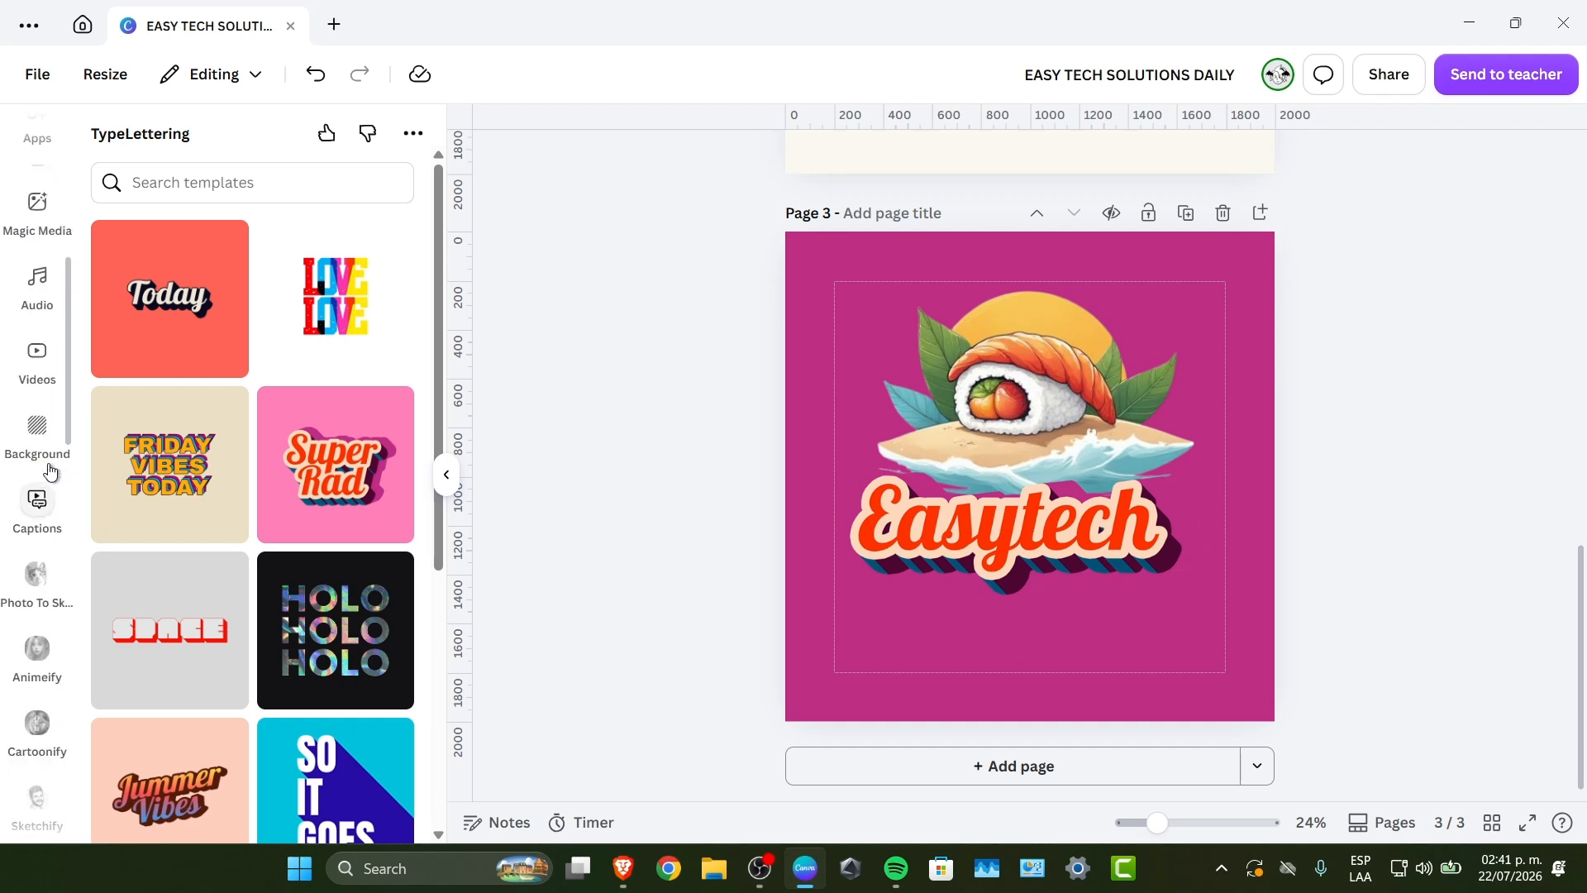
{"action": "scroll", "coordinate": [51, 471], "scroll_direction": "up", "scroll_amount": 3}
{"action": "left_click", "coordinate": [43, 463]}
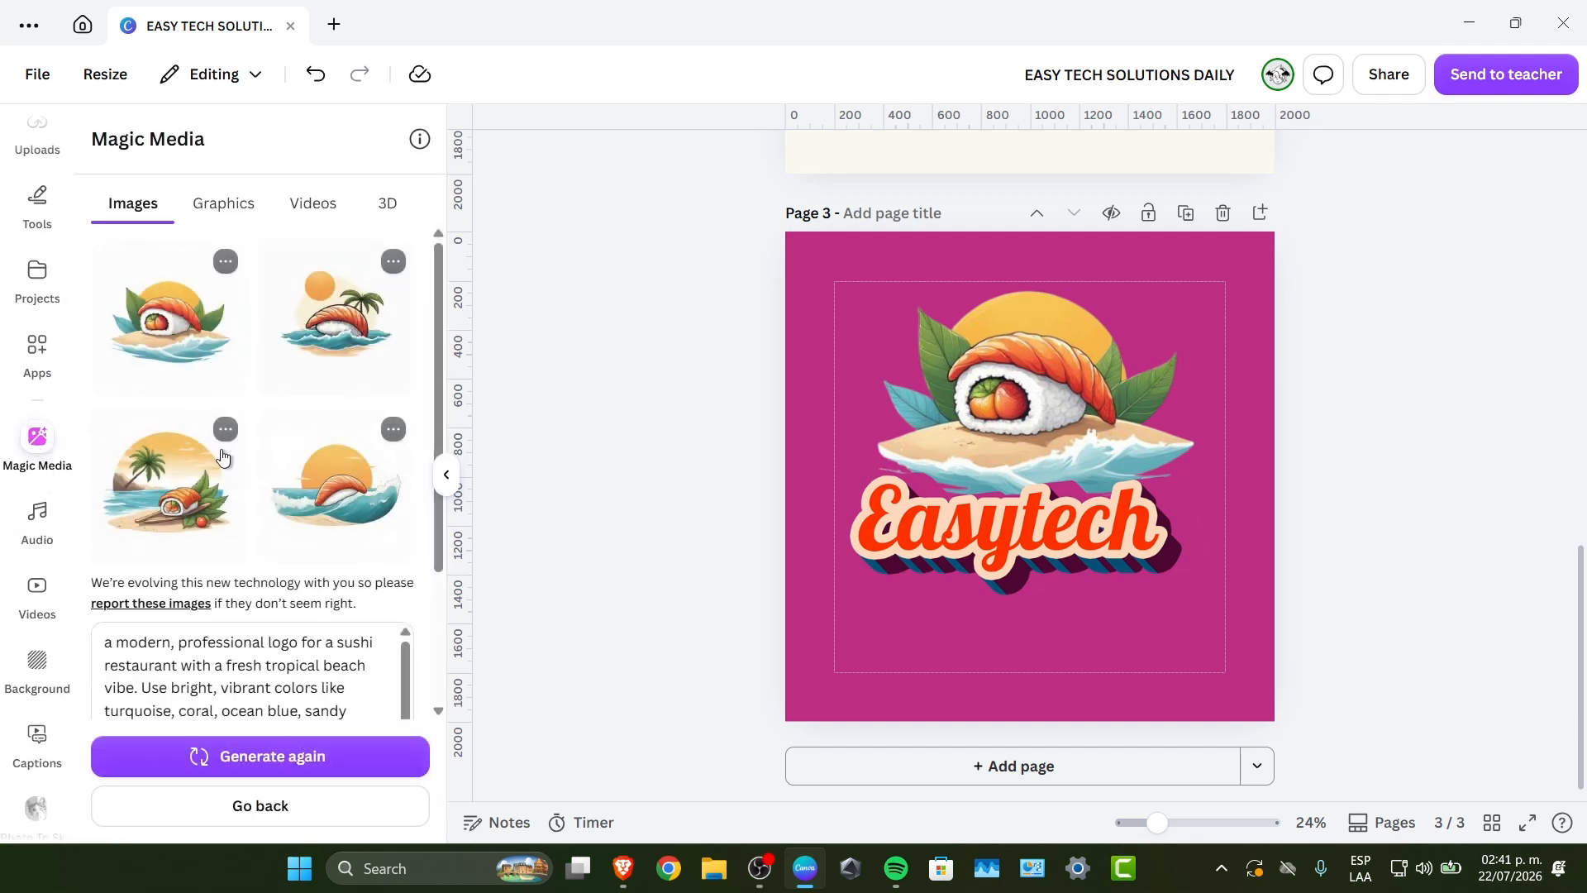
{"action": "left_click", "coordinate": [306, 761]}
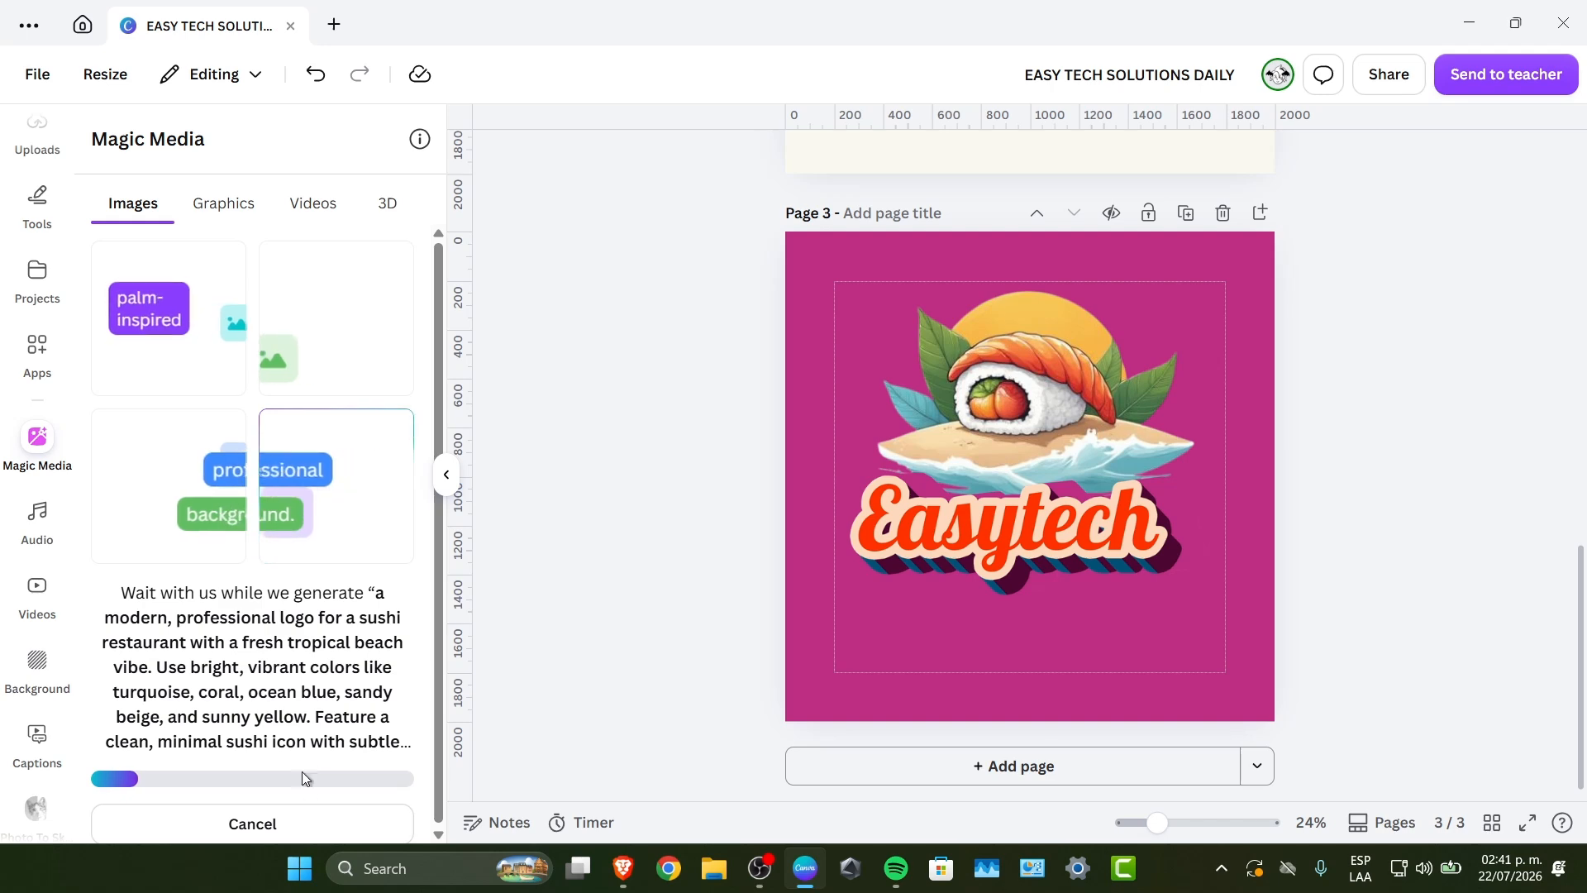
{"action": "left_click", "coordinate": [315, 822]}
{"action": "left_click", "coordinate": [220, 538]}
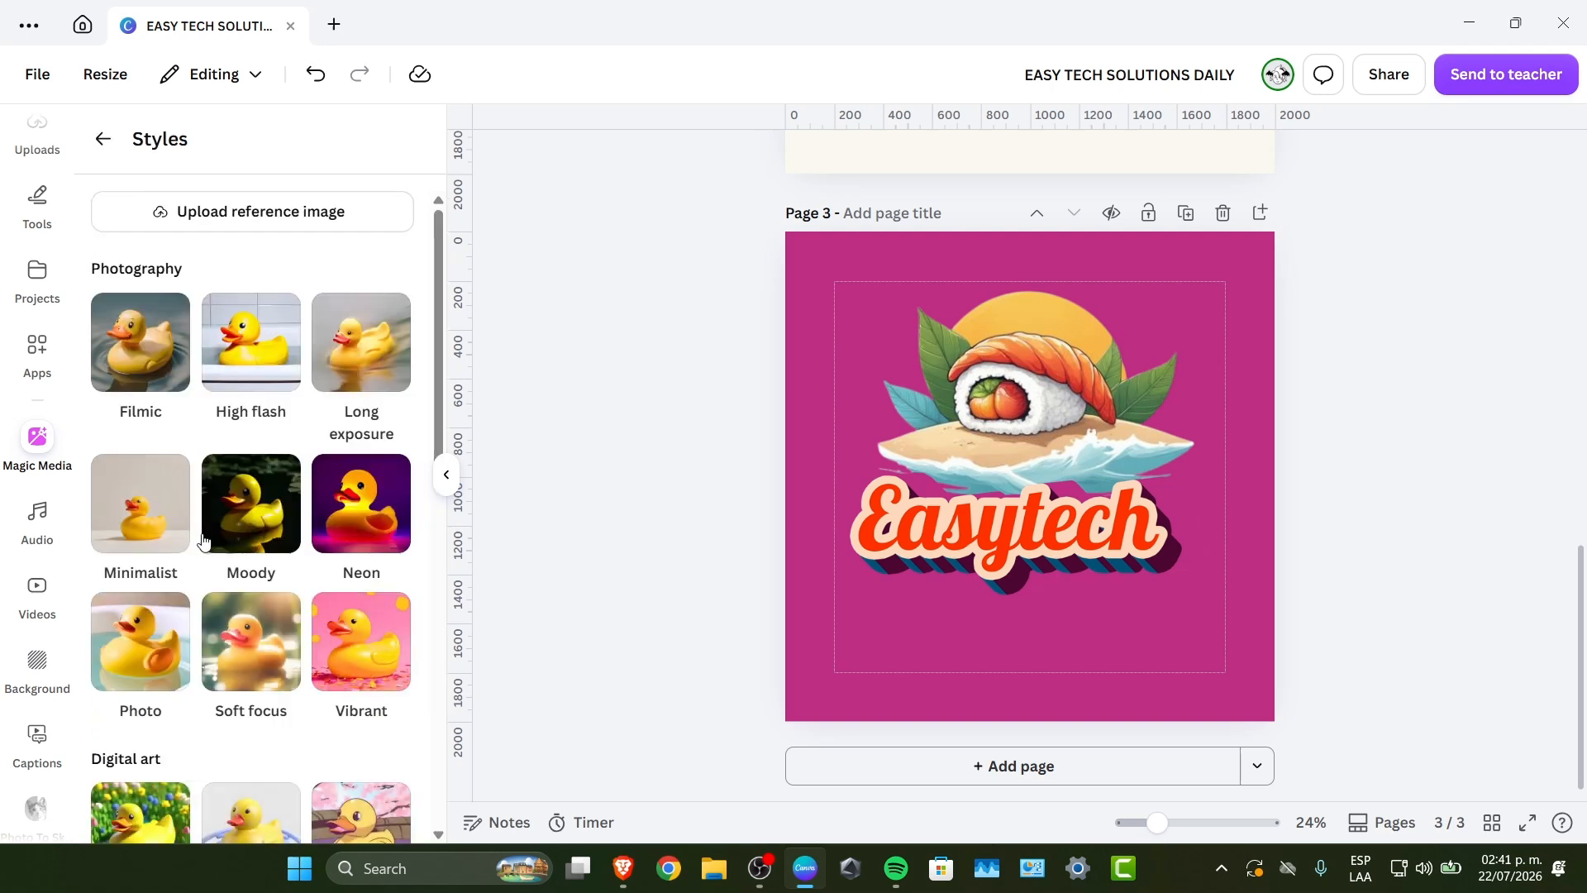
{"action": "left_click", "coordinate": [358, 603]}
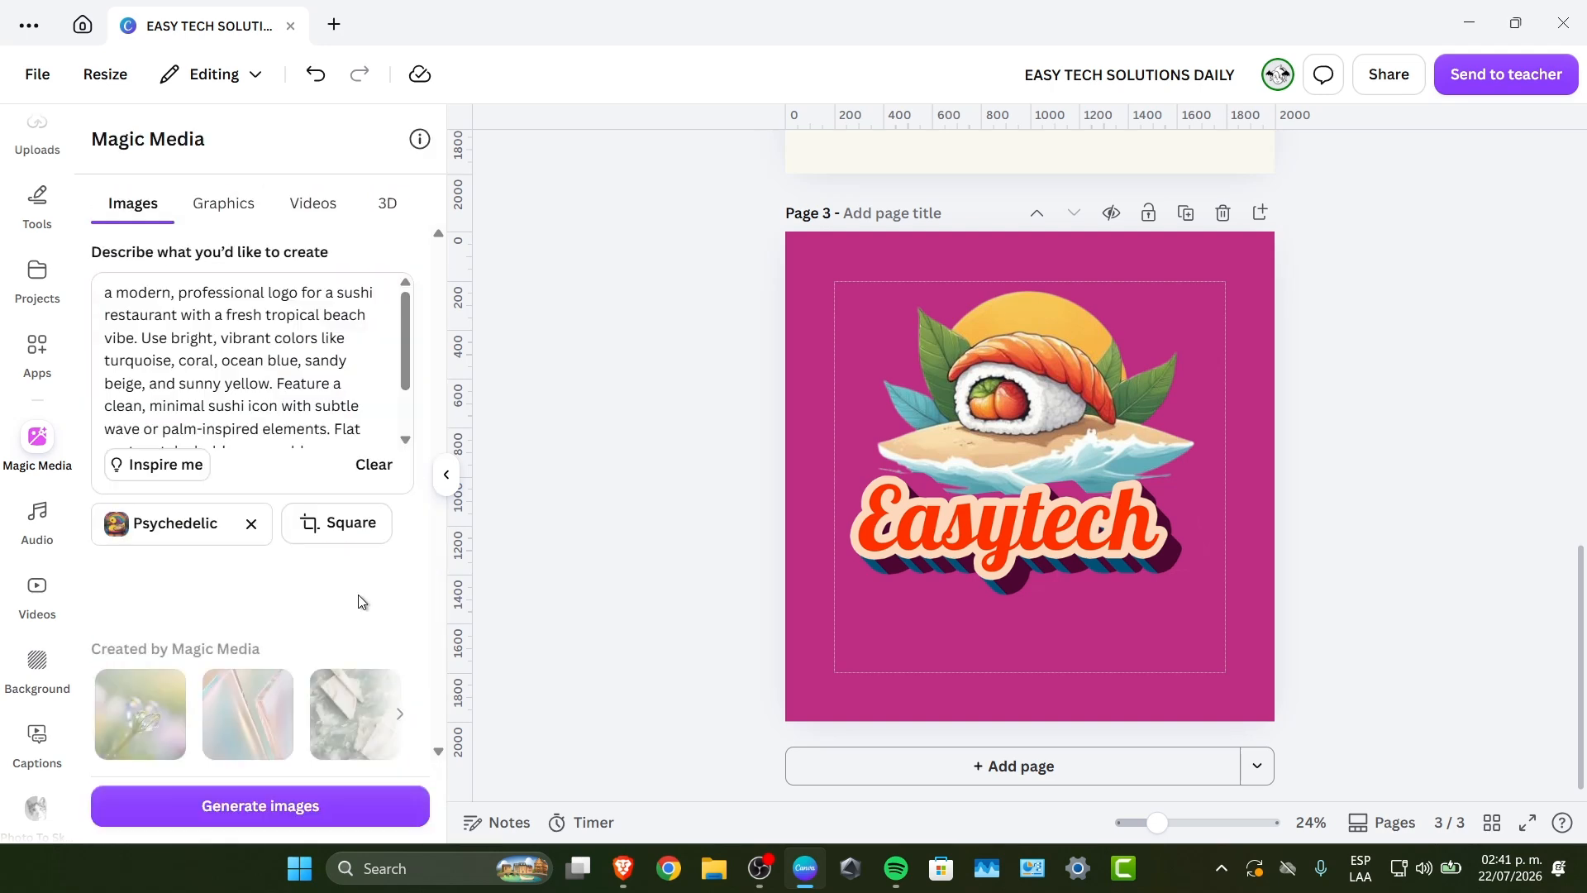
{"action": "left_click", "coordinate": [328, 821]}
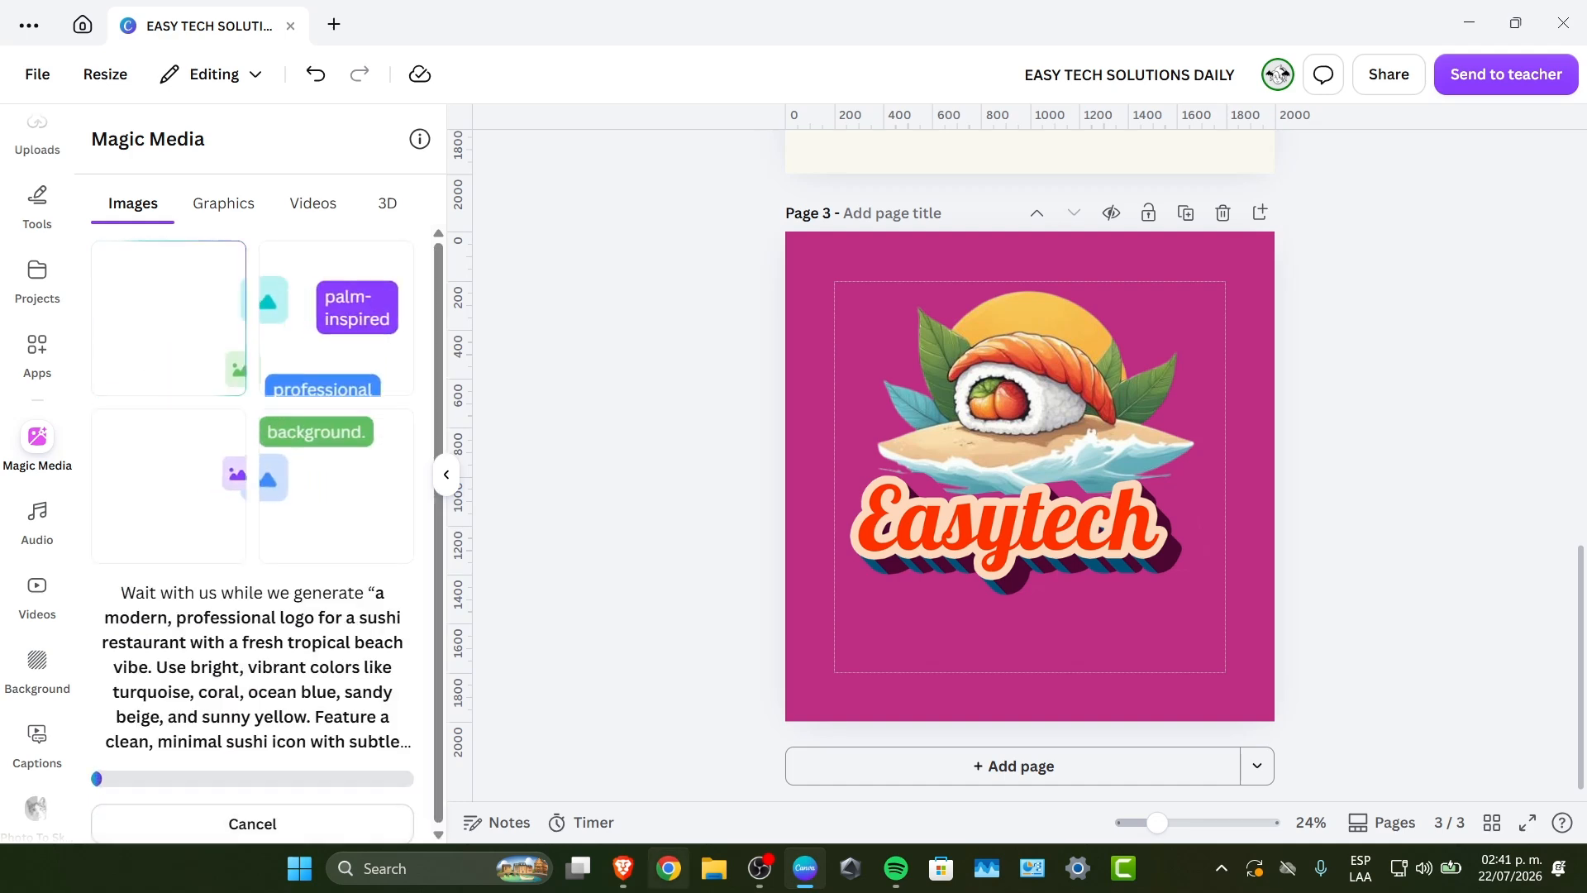
Step: Add a fourth page and place the teal sushi roll image in its lower-left corner and the sunset sushi image in its upper-right corner
{"action": "left_click", "coordinate": [979, 775]}
{"action": "left_click", "coordinate": [1063, 512]}
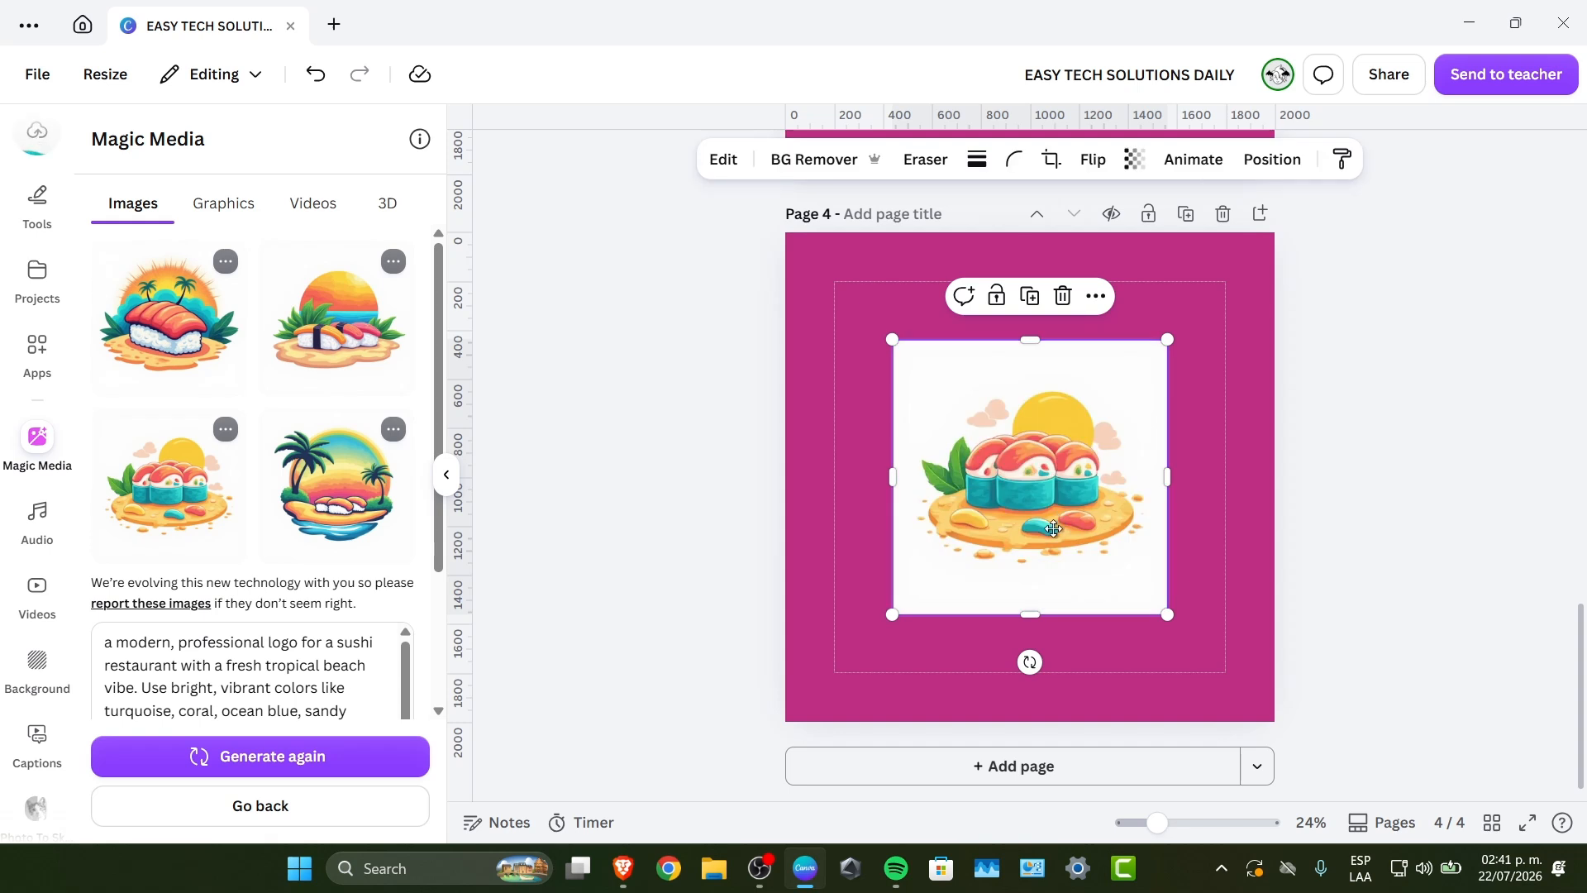
{"action": "left_click_drag", "start_coordinate": [350, 339], "coordinate": [1166, 398]}
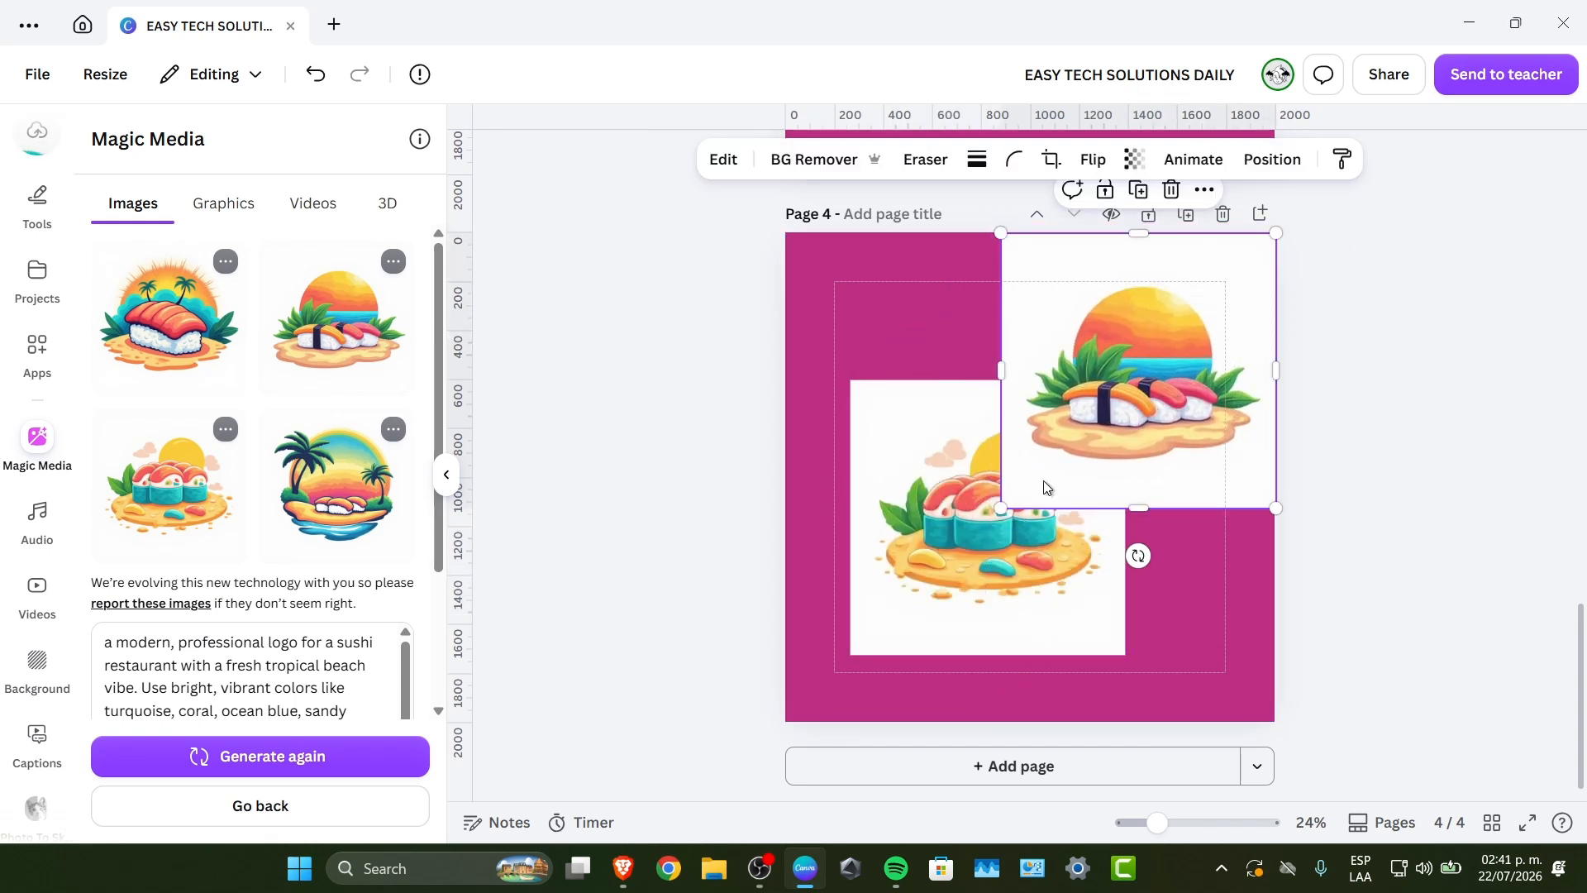
{"action": "left_click_drag", "start_coordinate": [968, 535], "coordinate": [911, 602]}
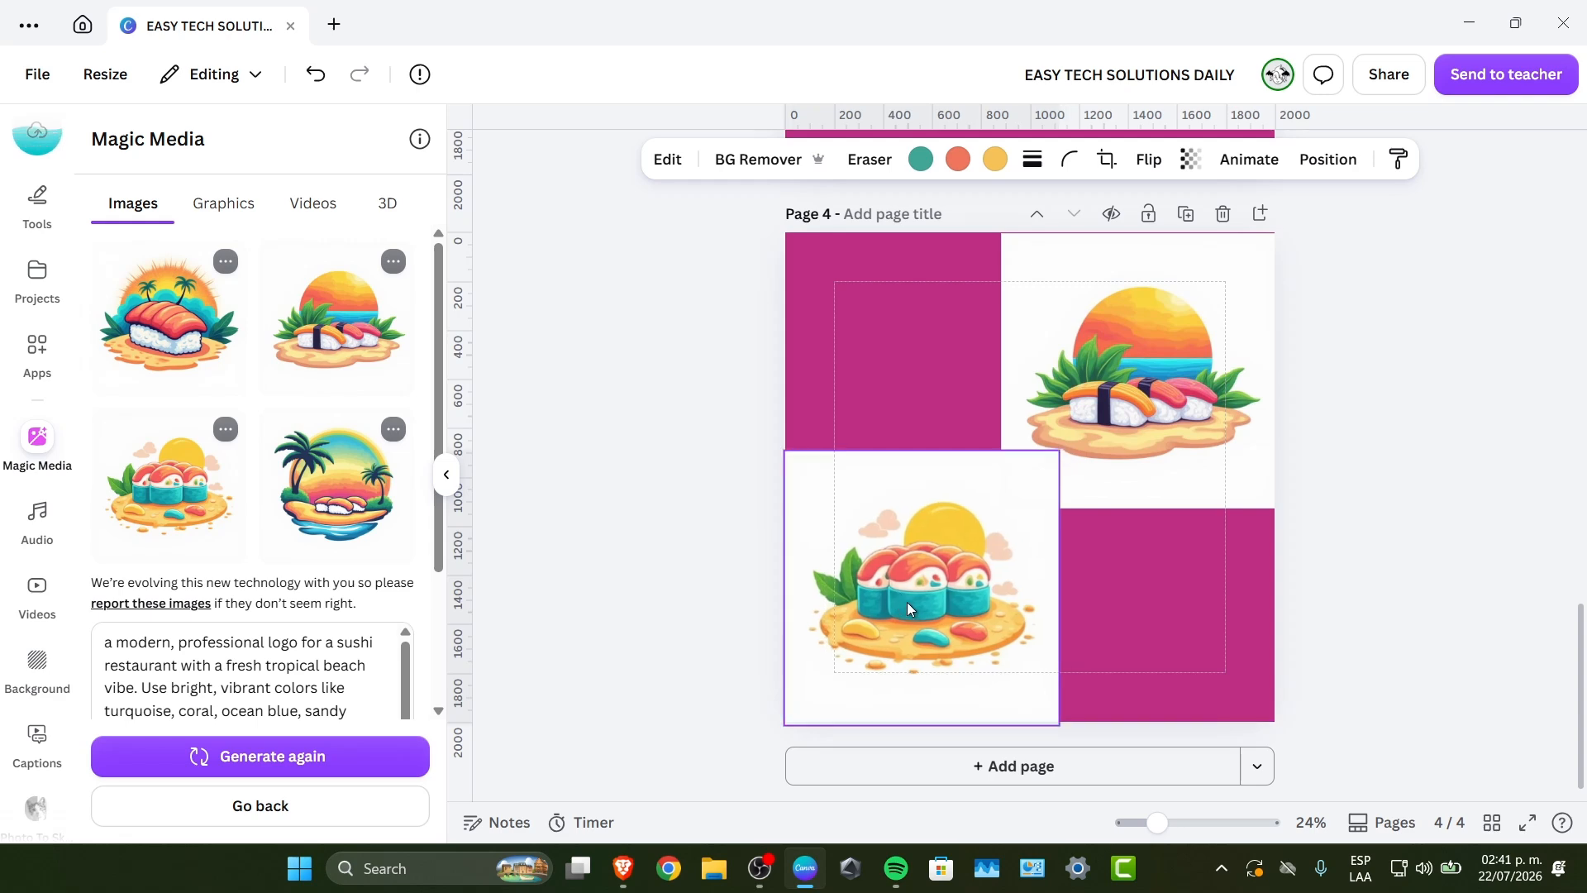
Step: Move the sushi image and the Easytech lettering on page 3 slightly down together
{"action": "scroll", "coordinate": [1056, 471], "scroll_direction": "up", "scroll_amount": 5}
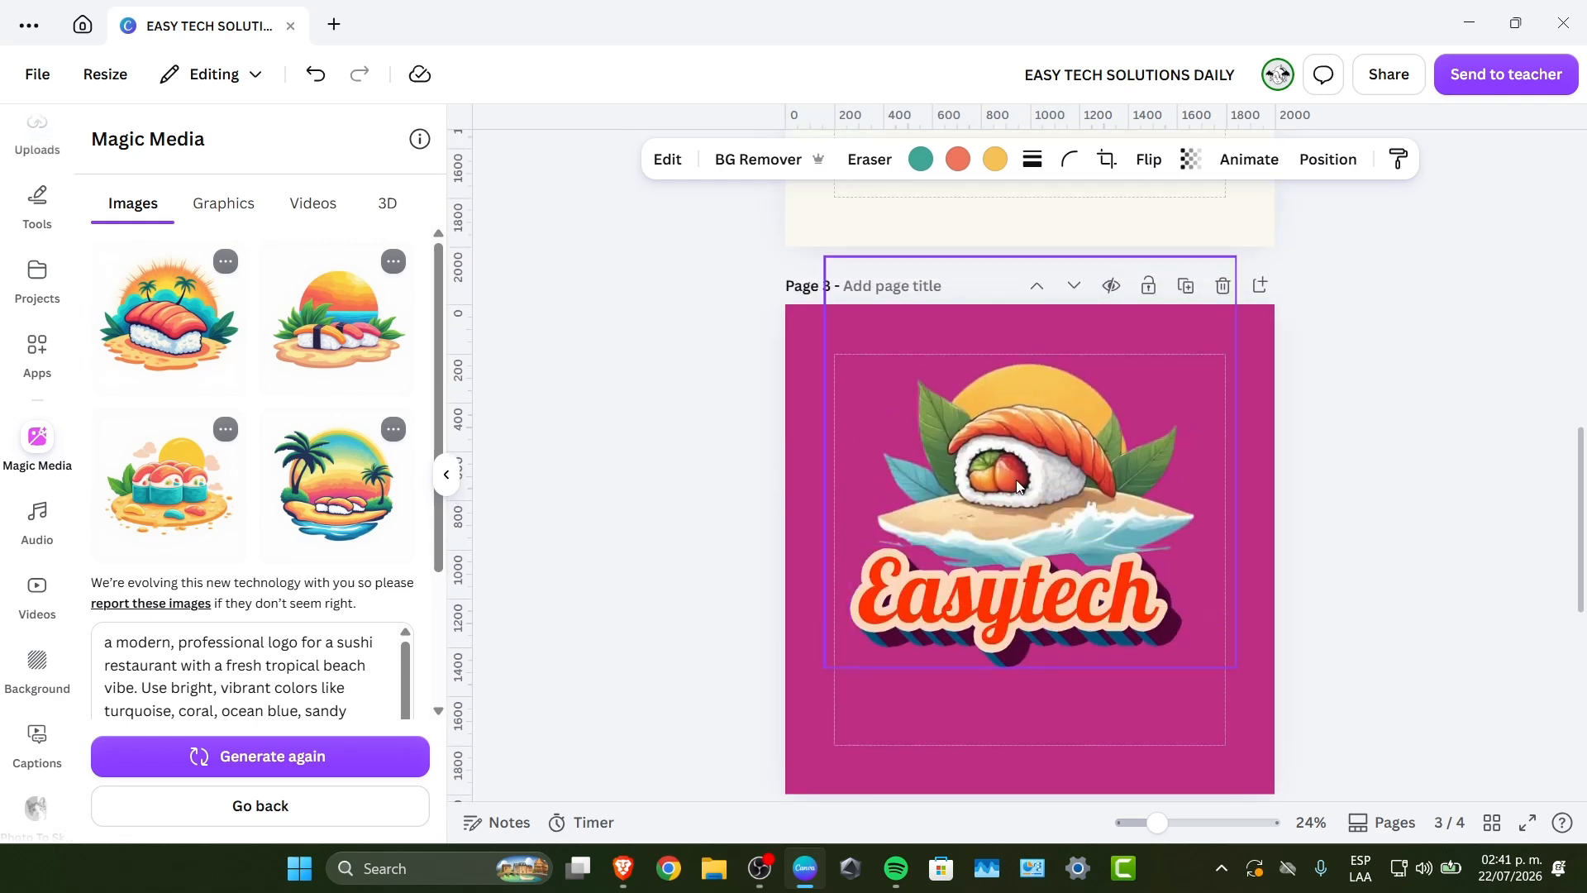
{"action": "left_click_drag", "start_coordinate": [1365, 588], "coordinate": [1043, 428]}
{"action": "left_click_drag", "start_coordinate": [1054, 440], "coordinate": [1056, 467]}
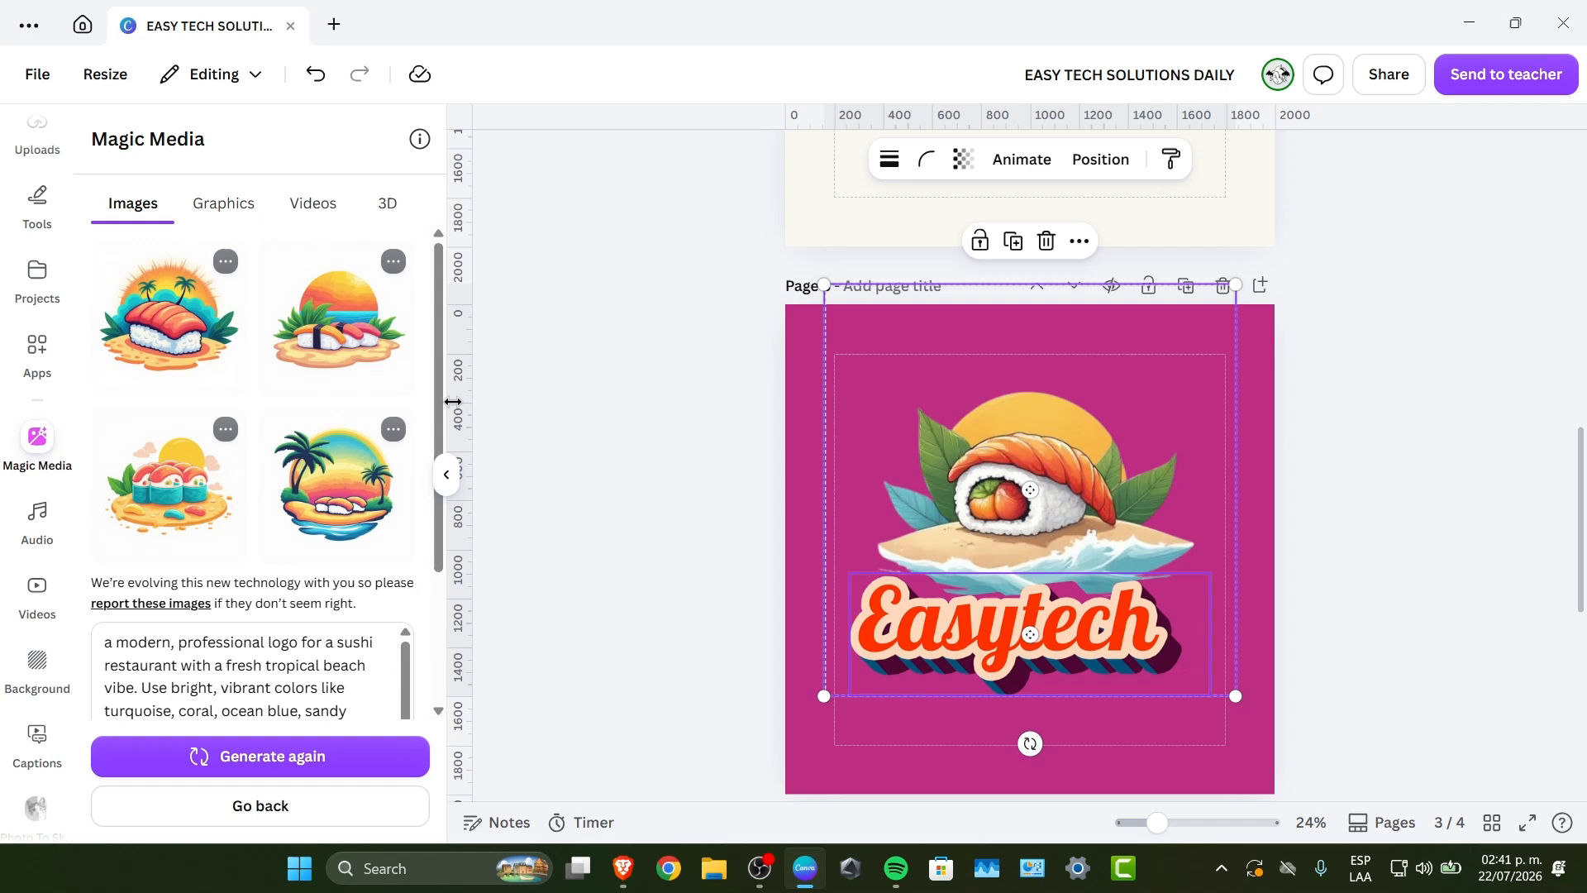
Step: Search the elements for "cosmos" graphics and add the purple starry nebula to page 3
{"action": "scroll", "coordinate": [33, 256], "scroll_direction": "up", "scroll_amount": 4}
{"action": "left_click", "coordinate": [38, 219]}
{"action": "left_click", "coordinate": [187, 157]}
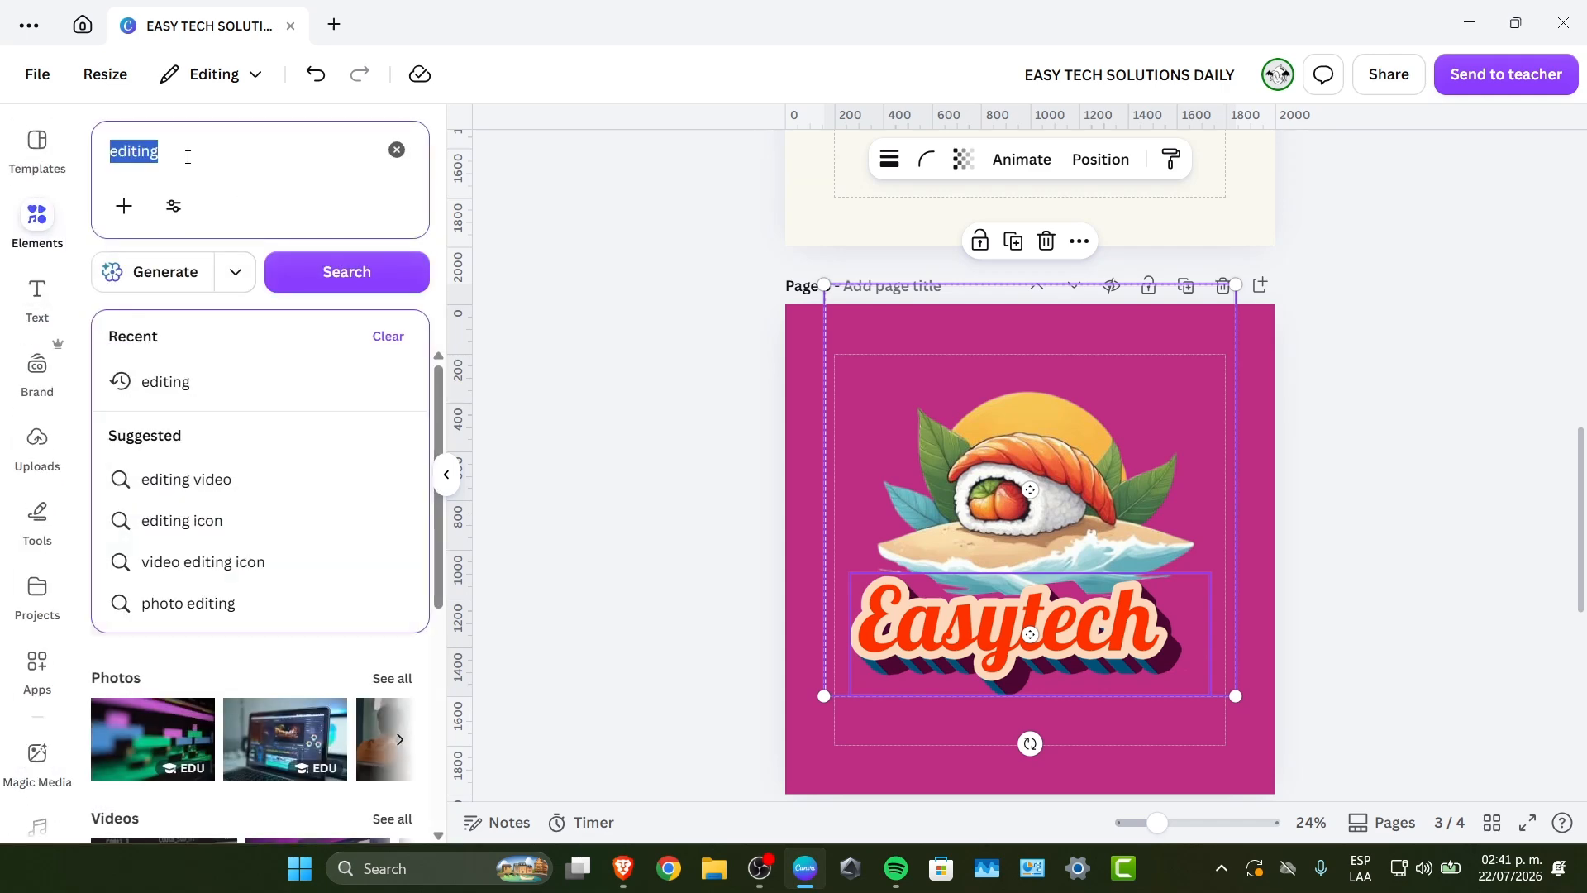
{"action": "type", "text": "cosmos"}
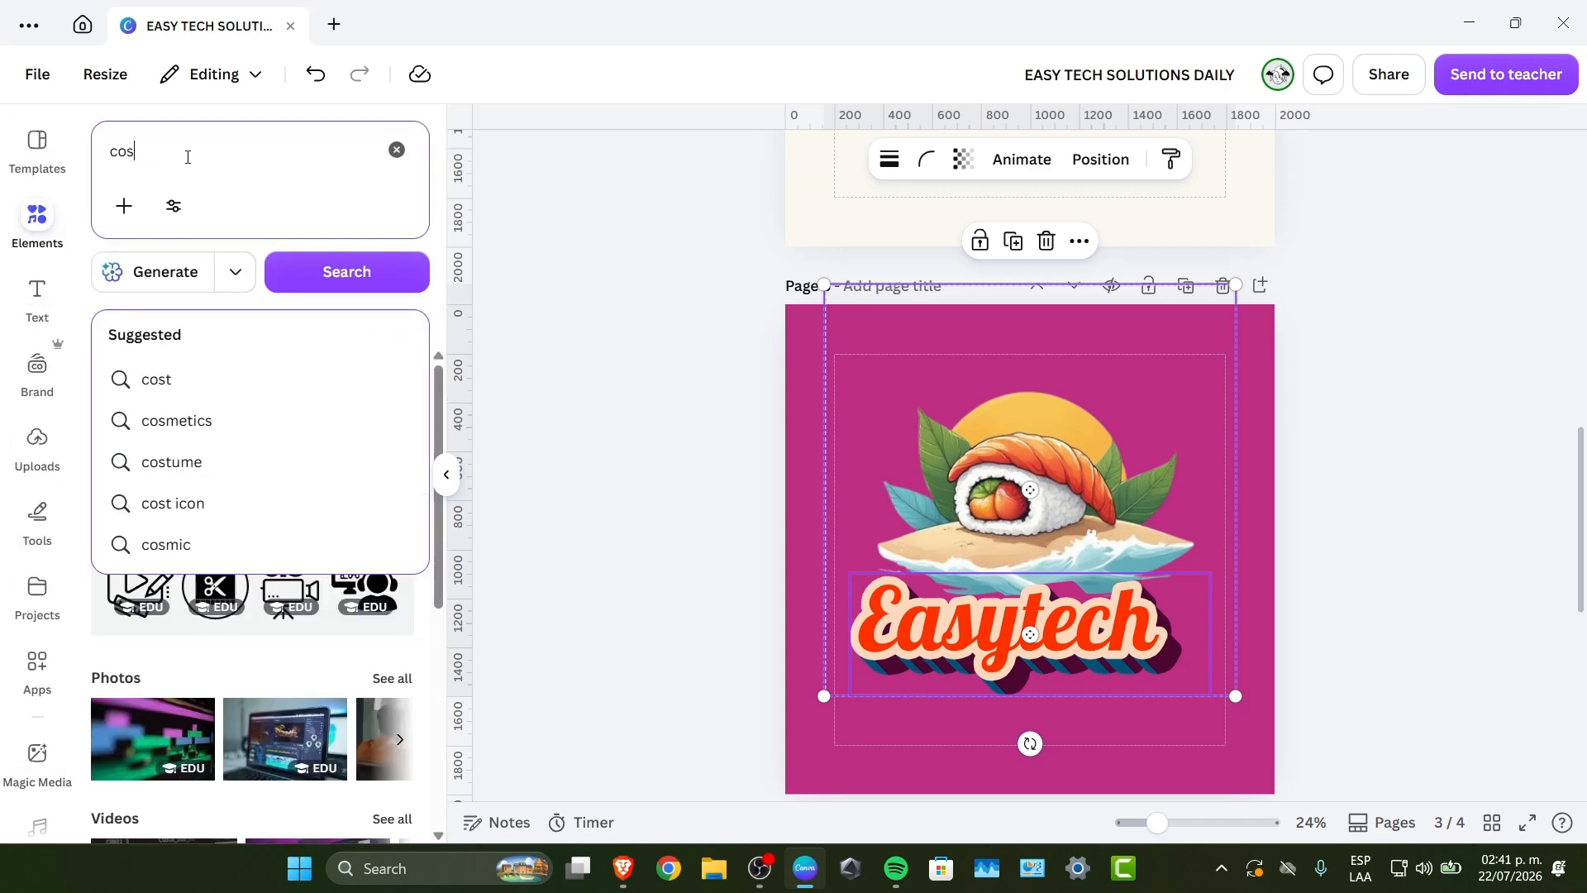
{"action": "key", "text": "Return"}
{"action": "left_click", "coordinate": [175, 328]}
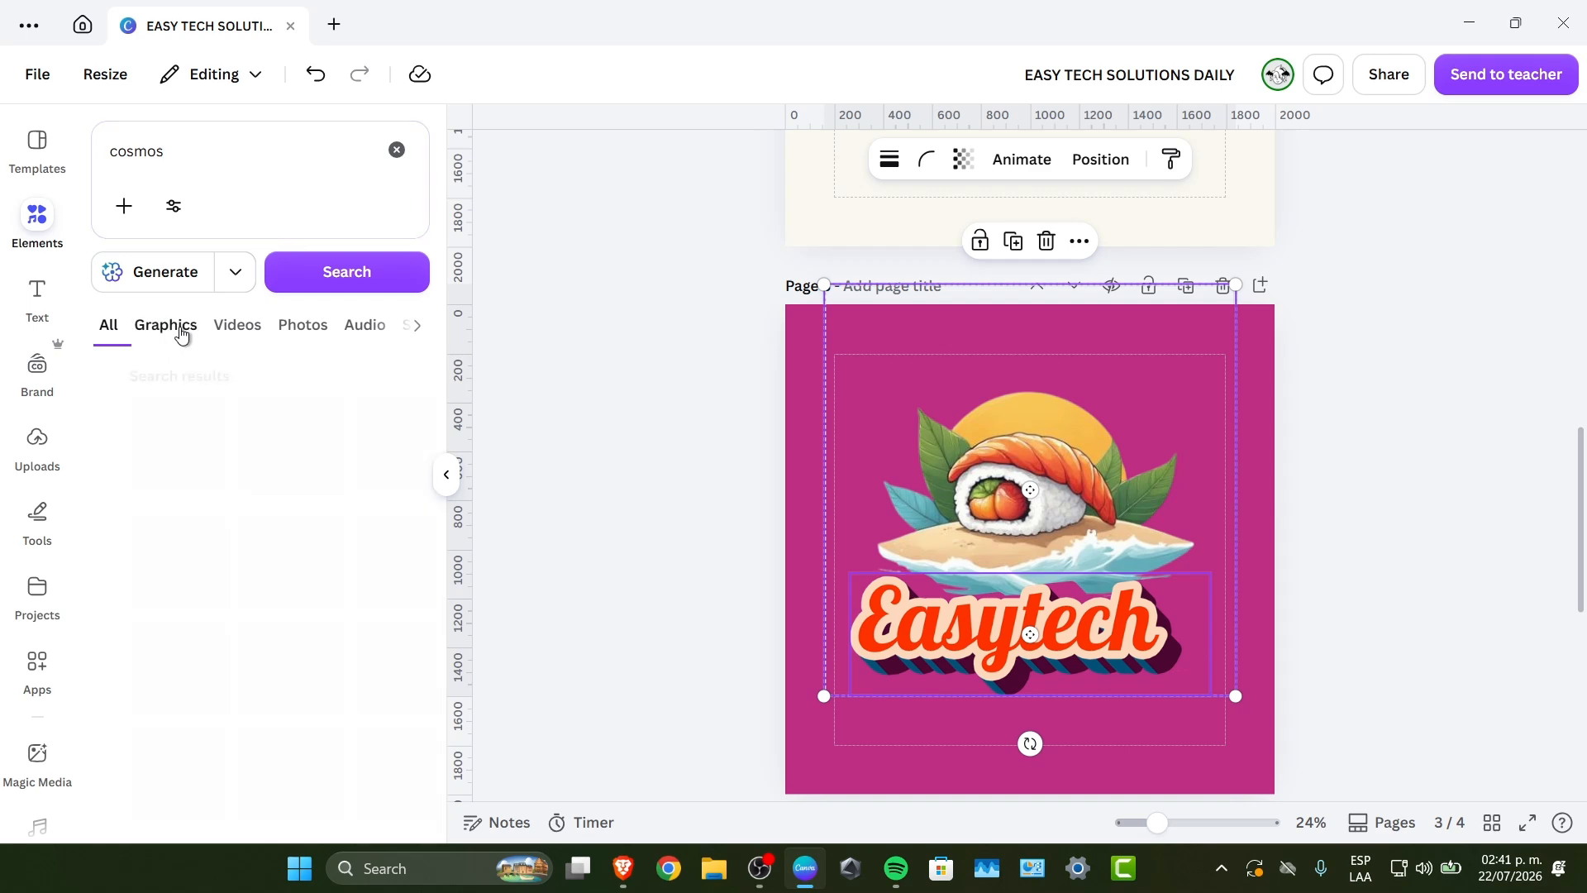
{"action": "left_click", "coordinate": [268, 503]}
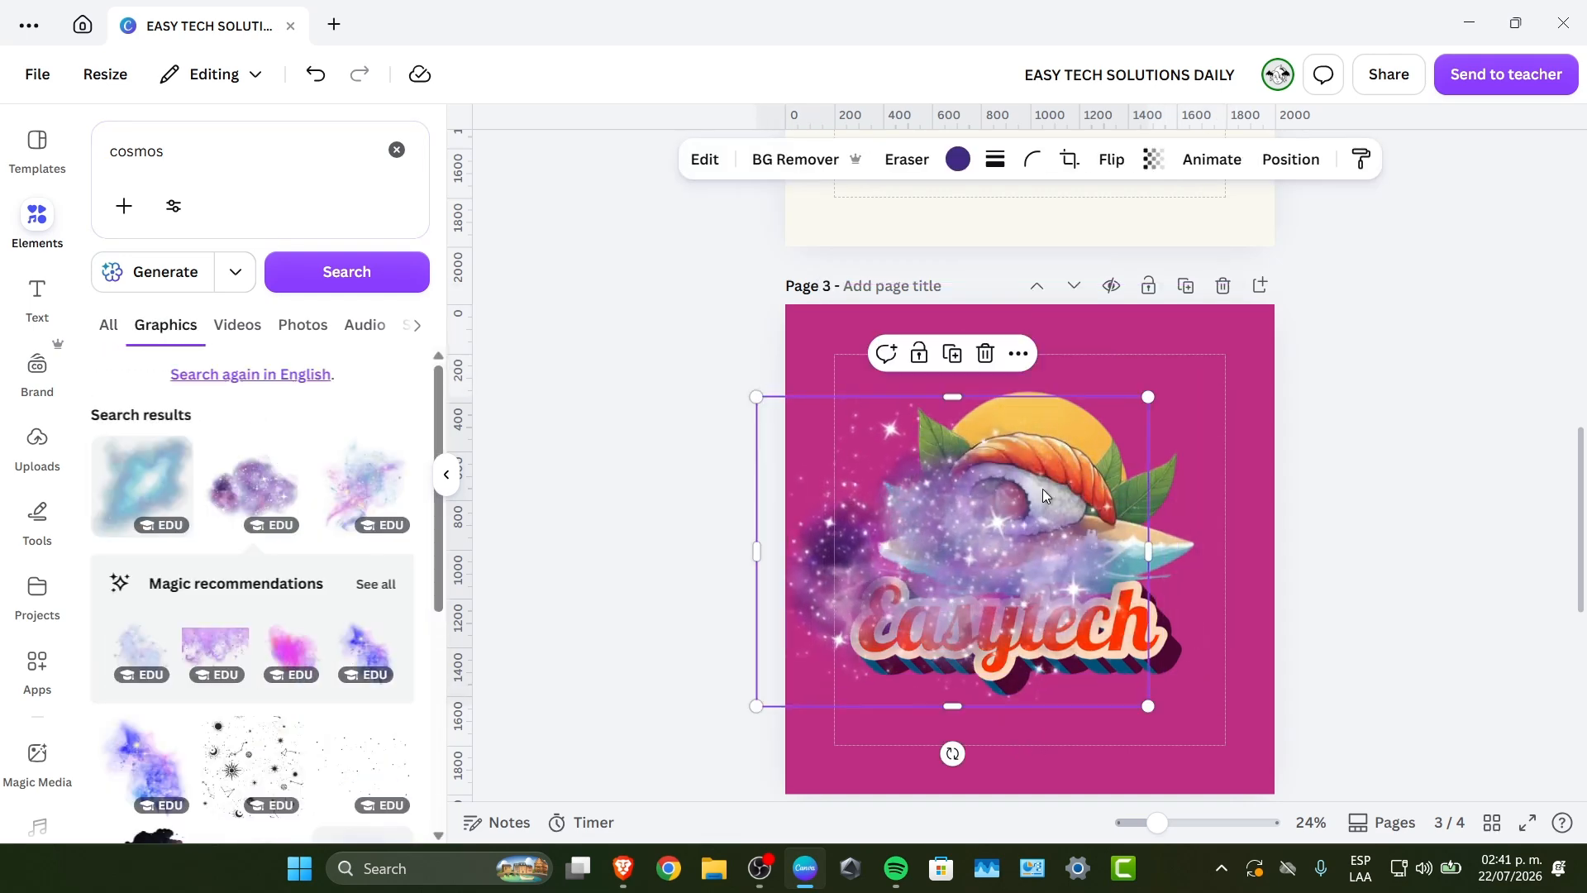
Step: Enlarge the nebula graphic to about 2059 px wide across page 3 and send it to the back
{"action": "left_click_drag", "start_coordinate": [1159, 390], "coordinate": [1274, 290]}
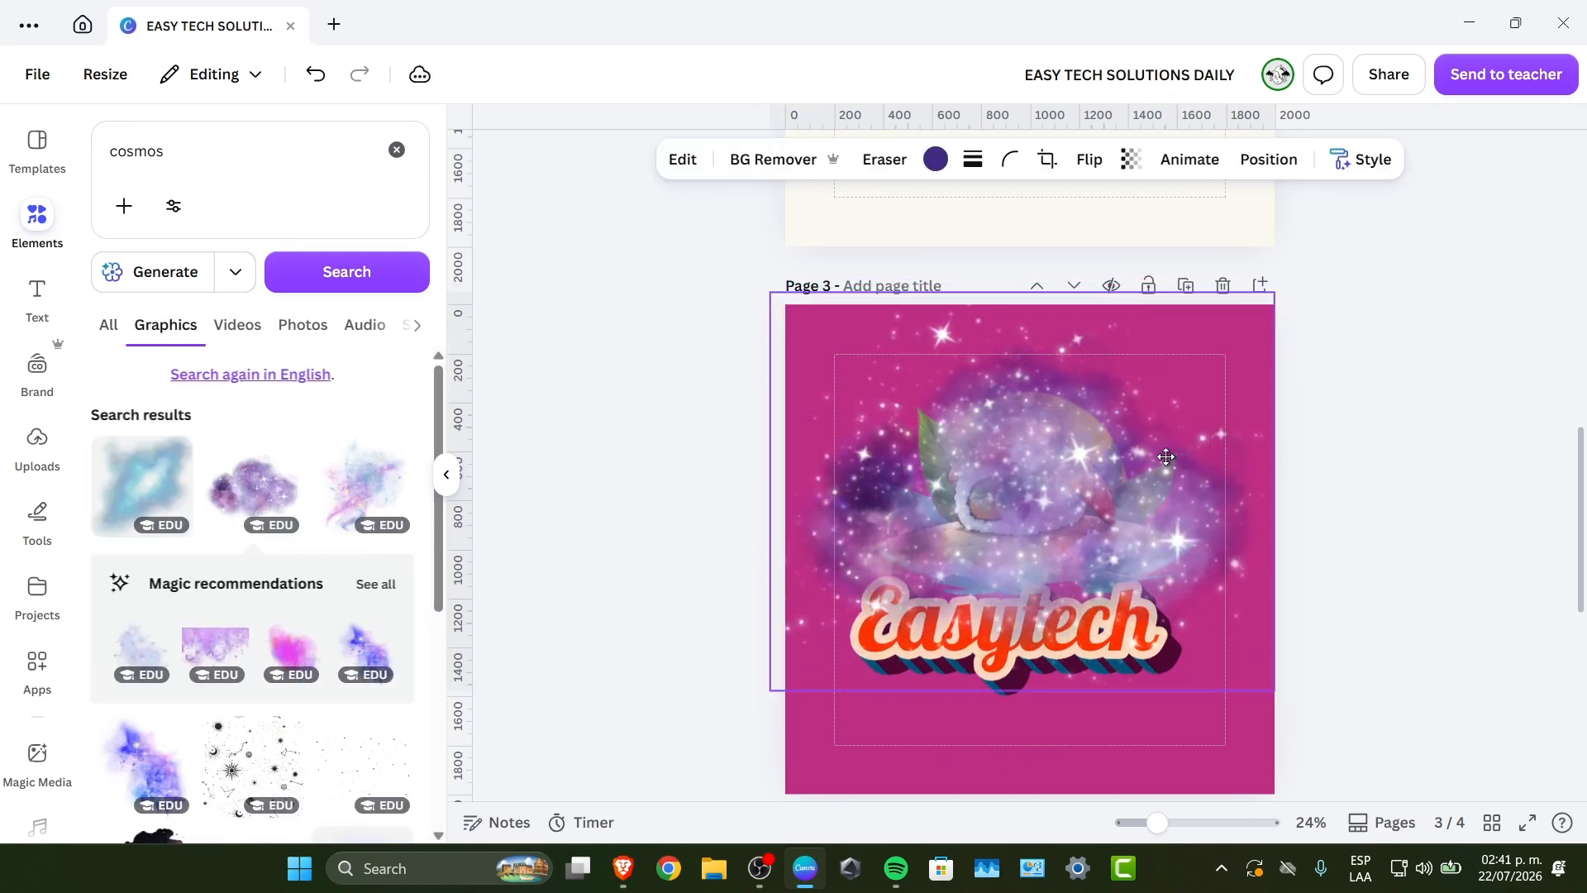
{"action": "left_click", "coordinate": [1269, 158]}
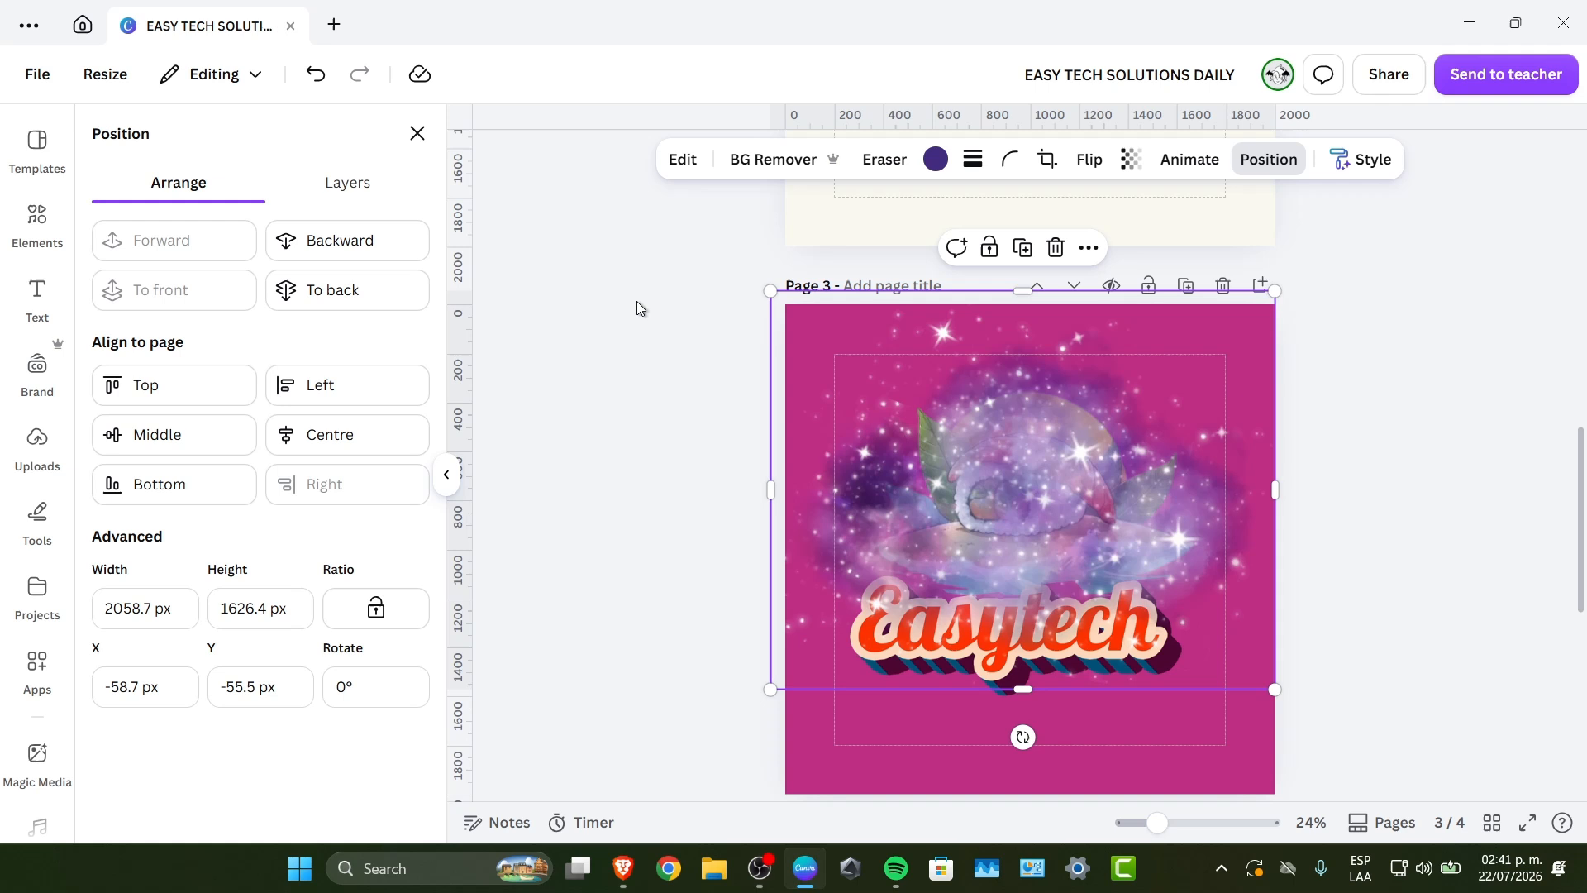
{"action": "left_click", "coordinate": [330, 290]}
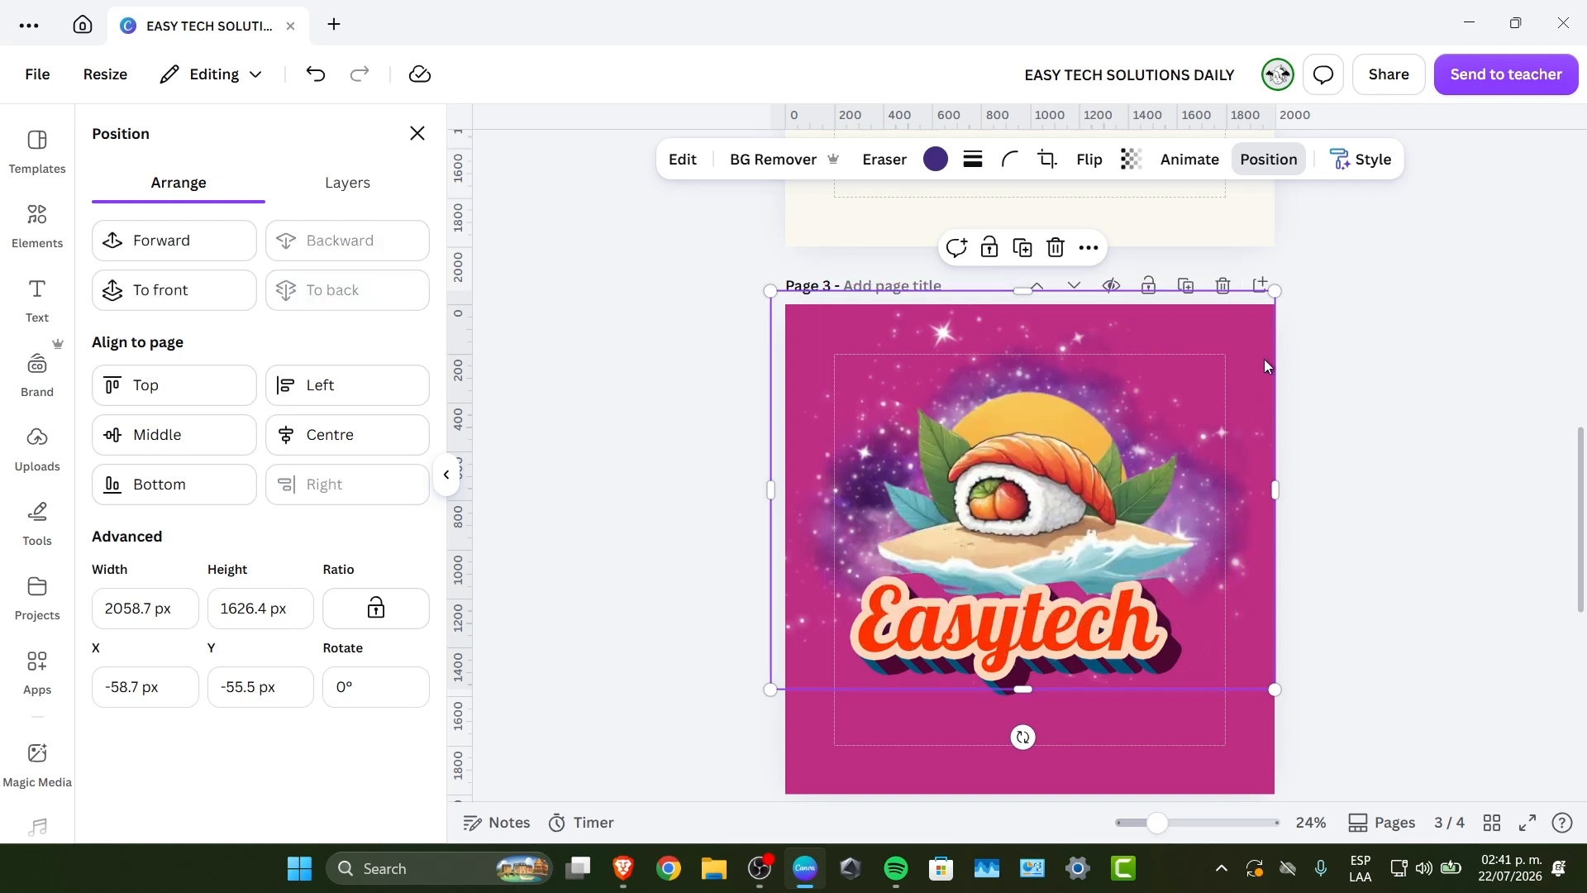
Step: Shrink the nebula graphic slightly and centre it behind the sushi image
{"action": "left_click_drag", "start_coordinate": [1263, 358], "coordinate": [1262, 386]}
{"action": "left_click_drag", "start_coordinate": [1275, 320], "coordinate": [1217, 366]}
{"action": "left_click", "coordinate": [1169, 390]}
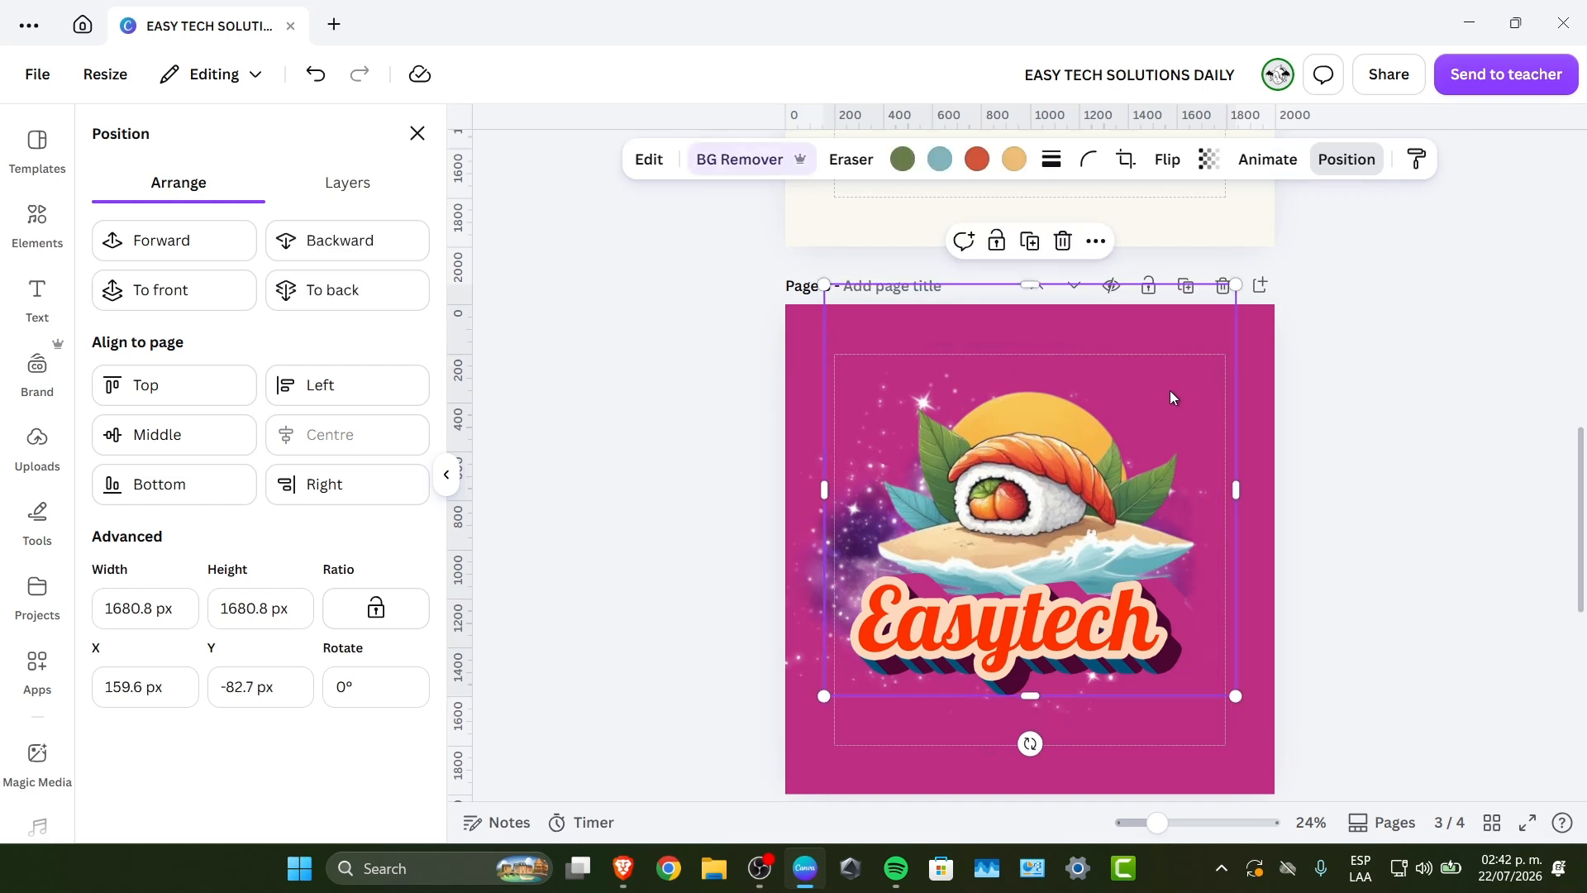
{"action": "left_click_drag", "start_coordinate": [806, 494], "coordinate": [853, 436]}
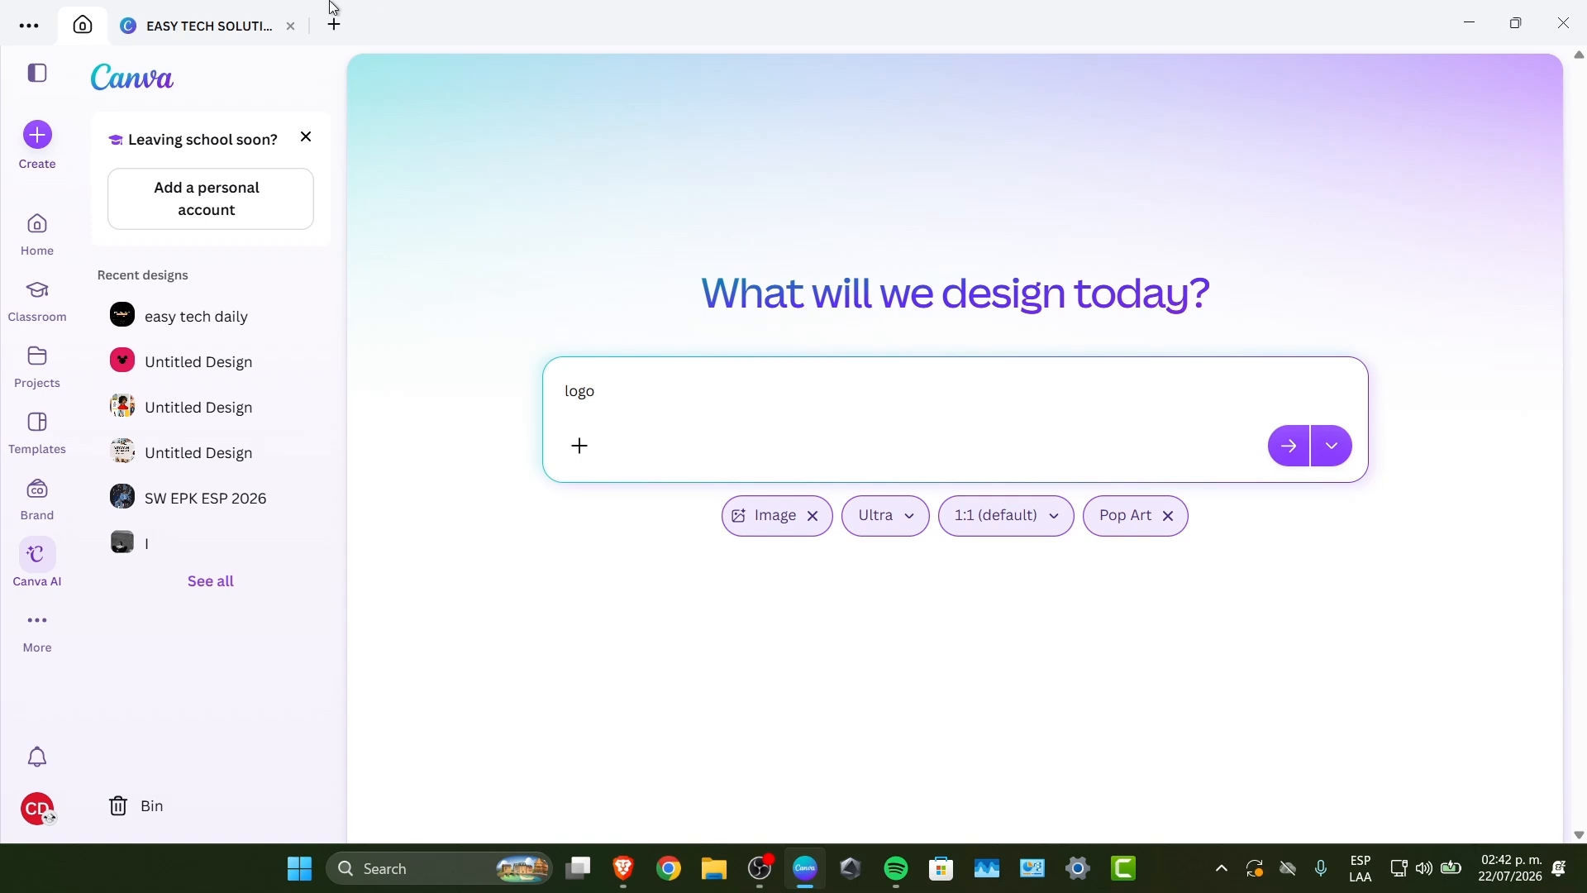
Step: Copy the sushi logo prompt from Magic Media and go to the Canva AI prompt on the home page
{"action": "left_click", "coordinate": [236, 25]}
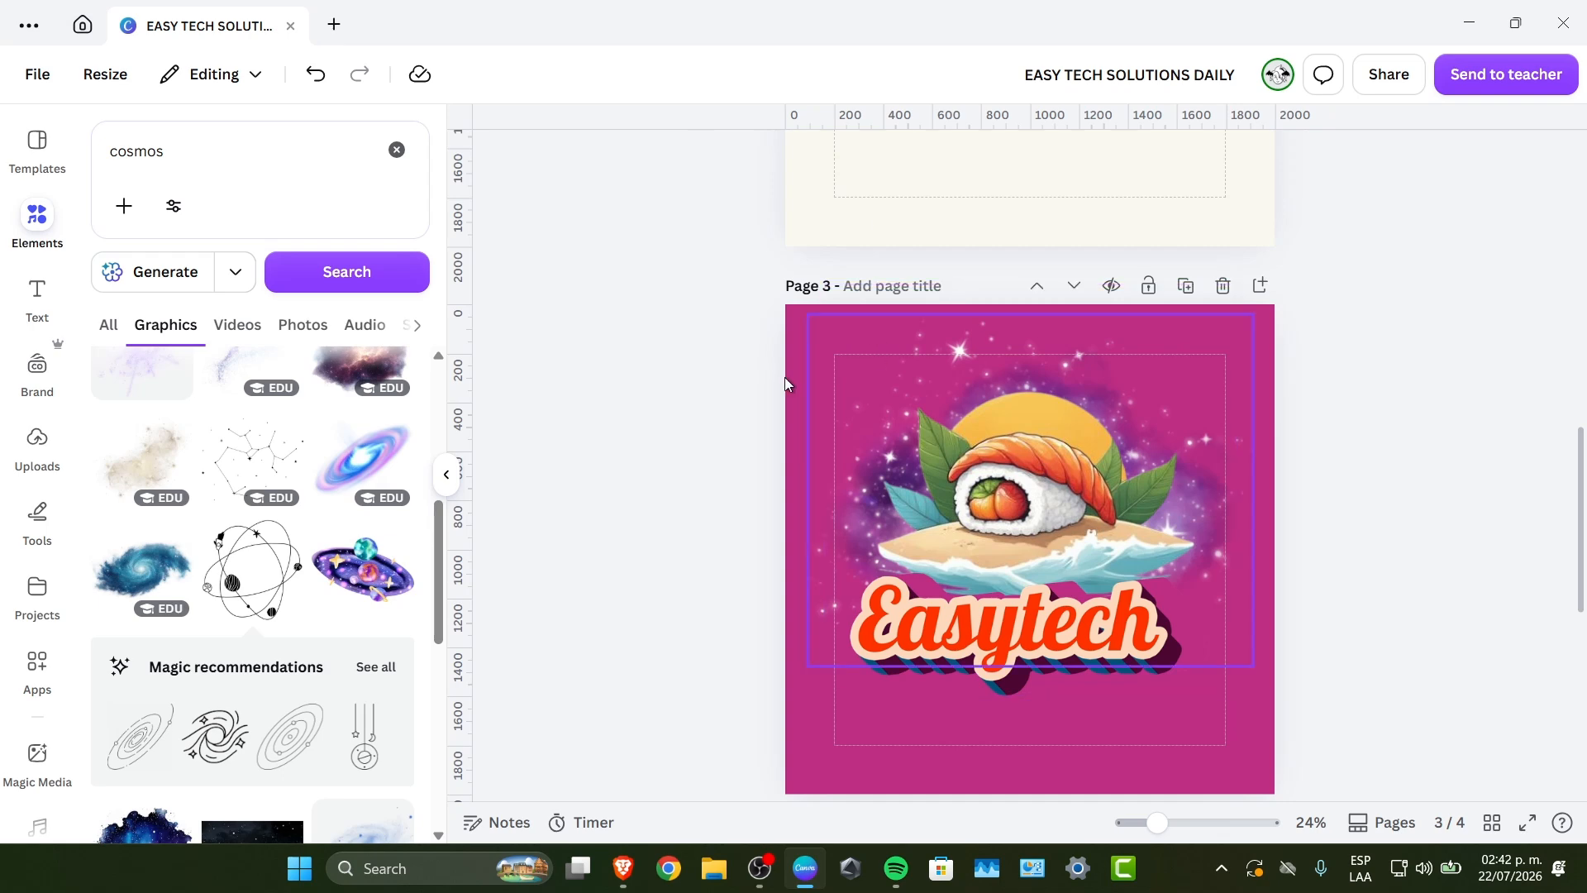
{"action": "left_click", "coordinate": [36, 753]}
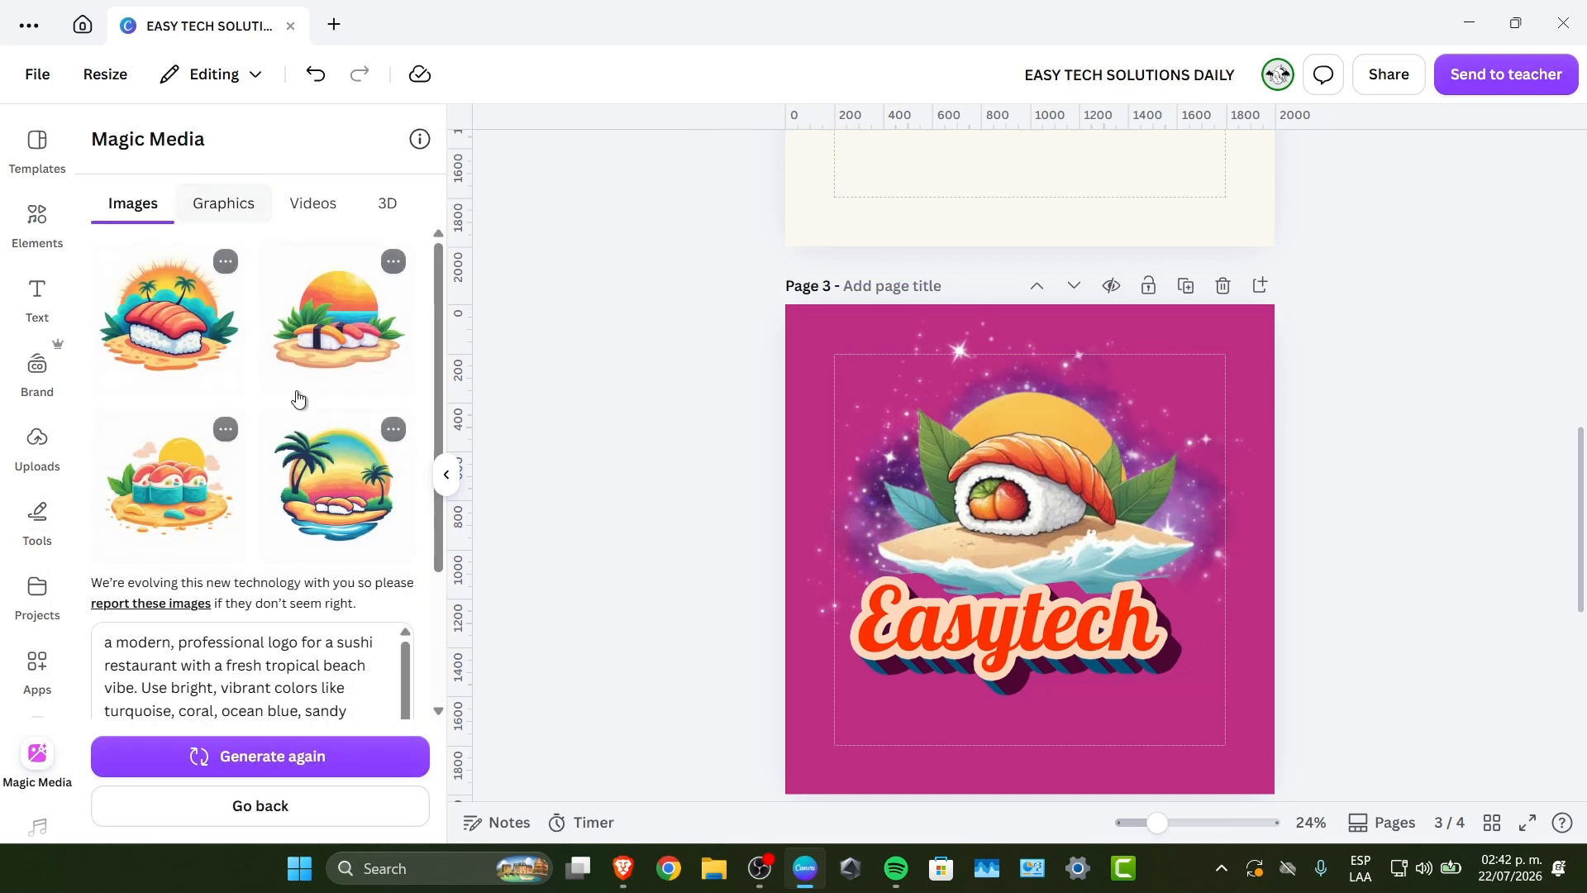
{"action": "triple_click", "coordinate": [347, 682]}
{"action": "key", "text": "ctrl+c"}
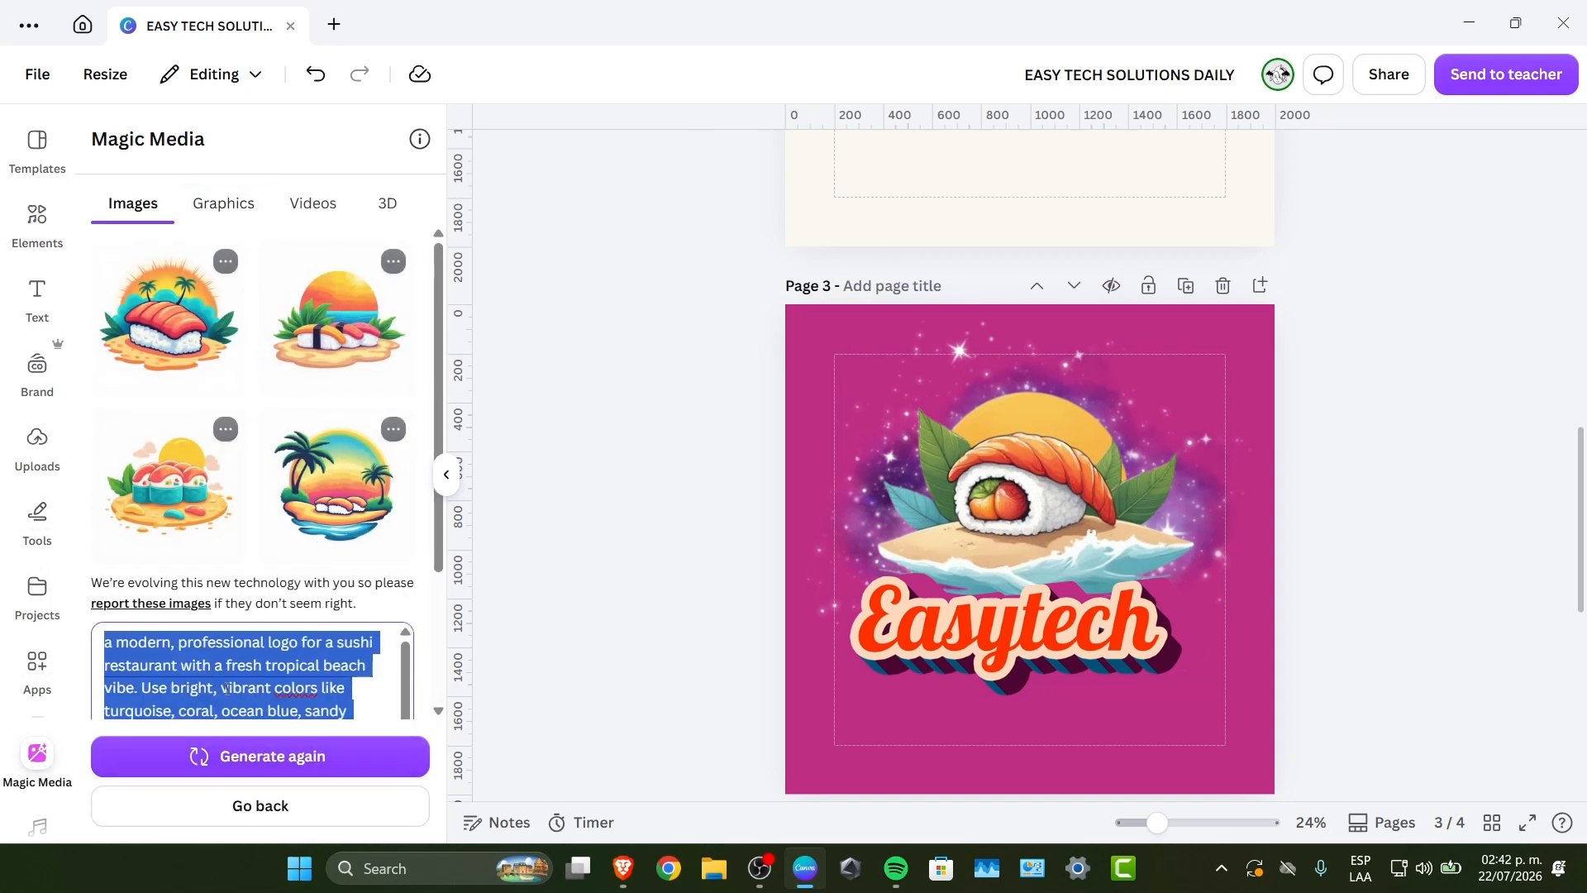
{"action": "left_click", "coordinate": [89, 27]}
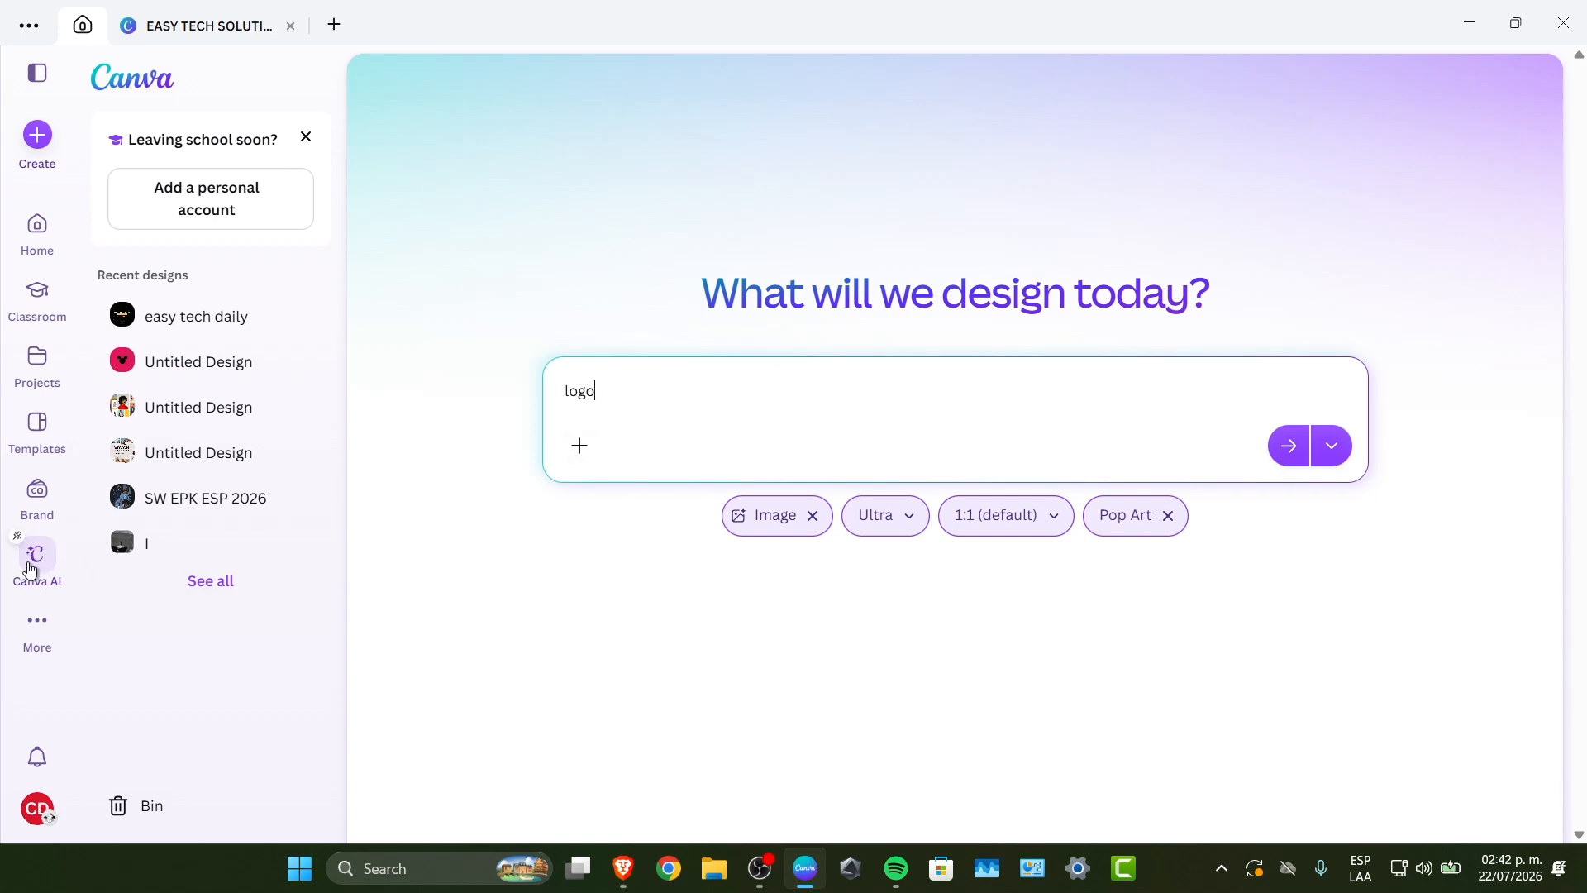
Step: Generate logo images in Canva AI from the copied prompt for a modern sushi restaurant logo with a tropical beach vibe
{"action": "left_click", "coordinate": [42, 239]}
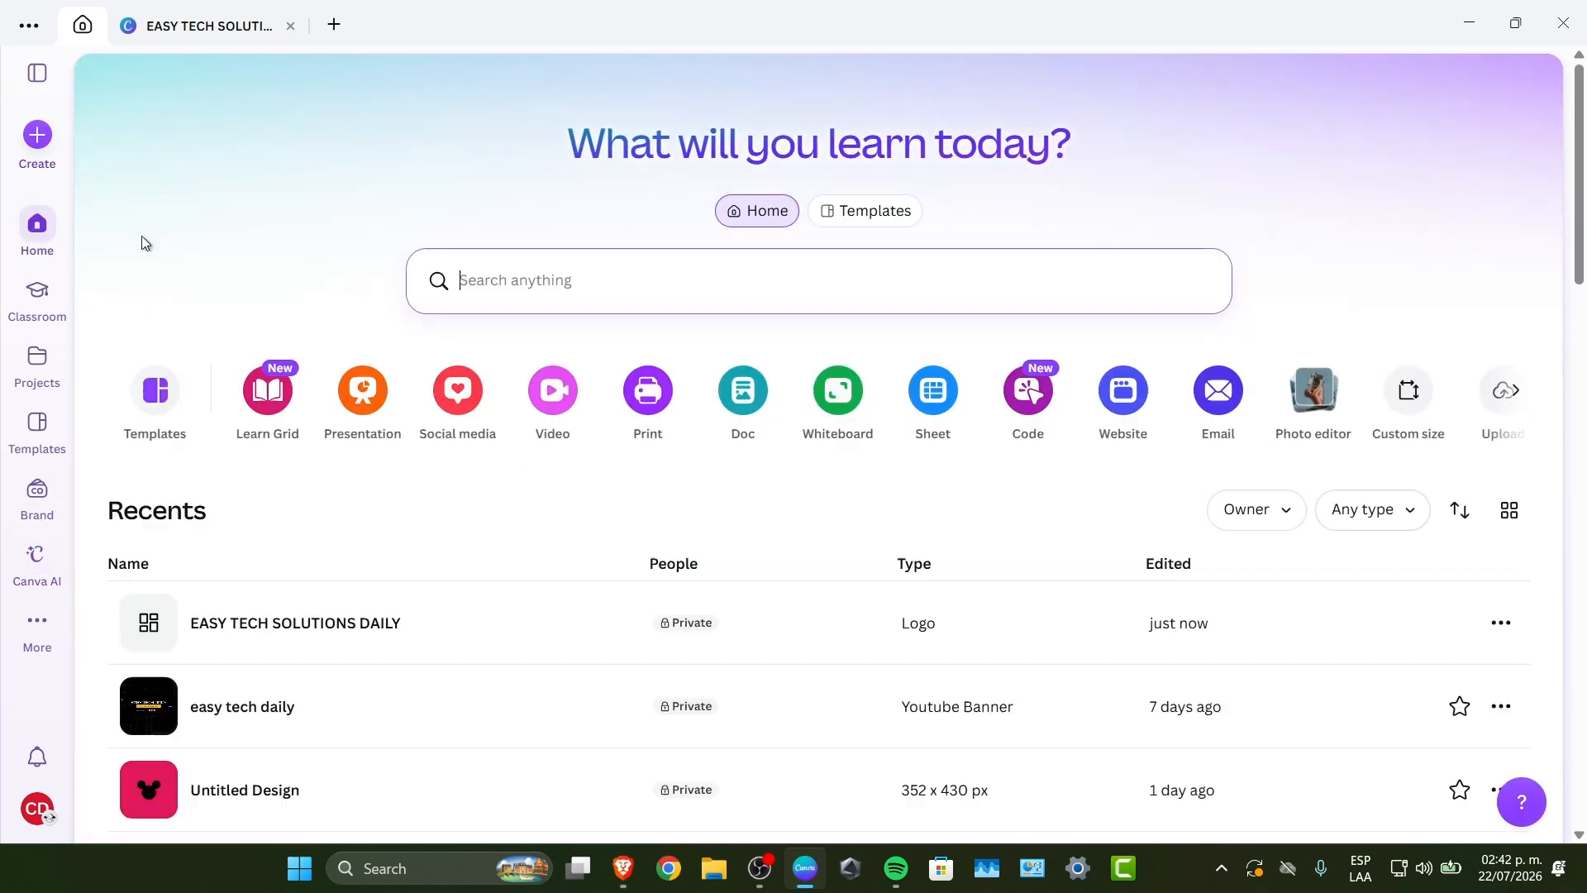
{"action": "left_click", "coordinate": [35, 560]}
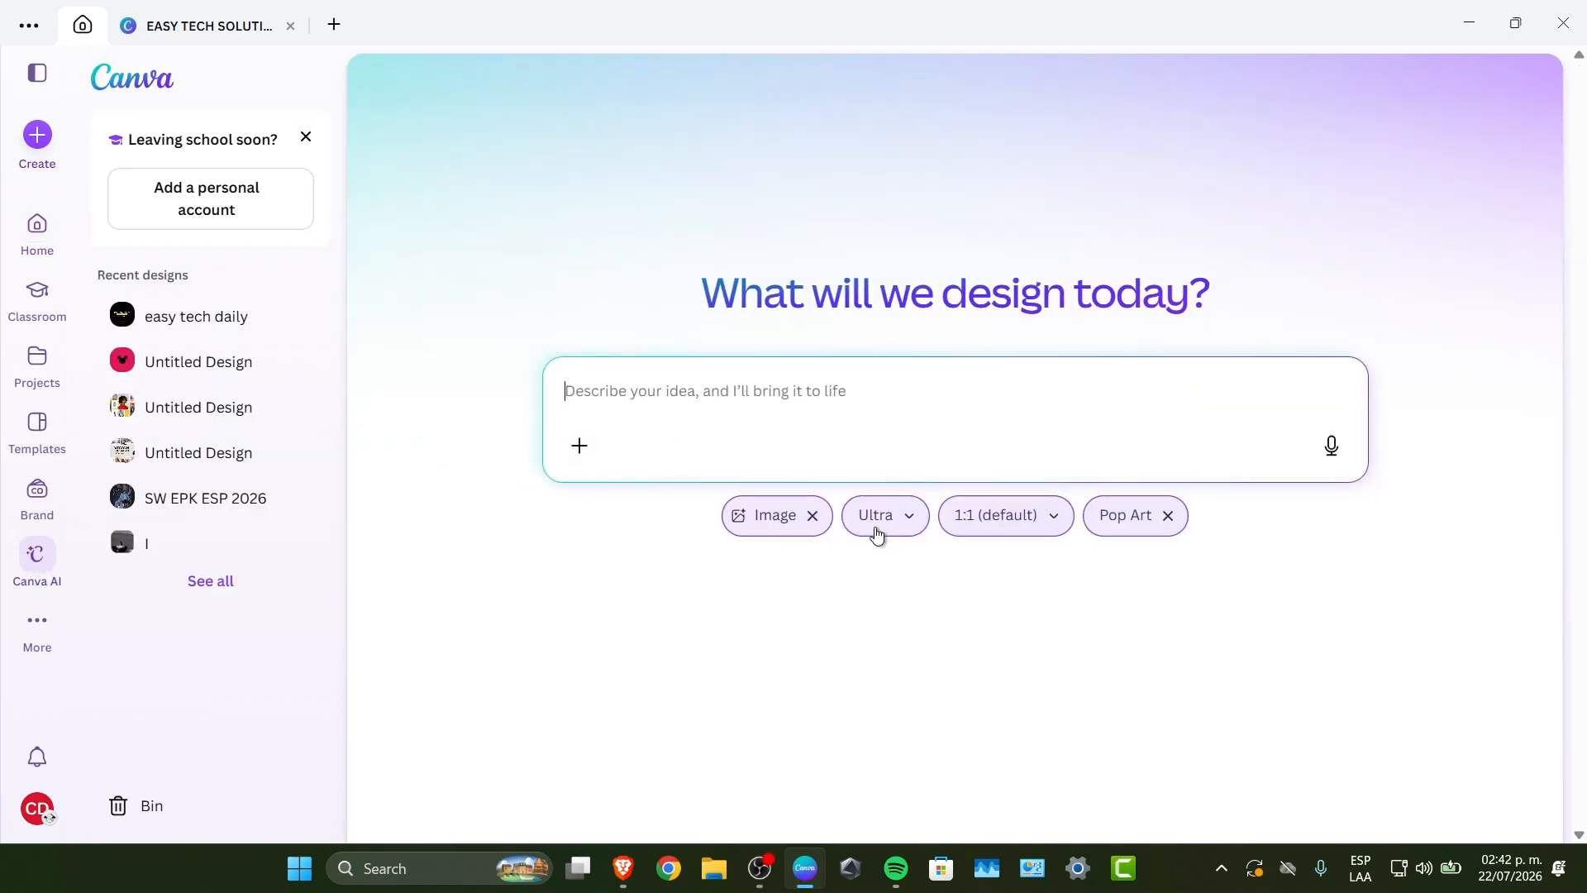
{"action": "key", "text": "ctrl+v"}
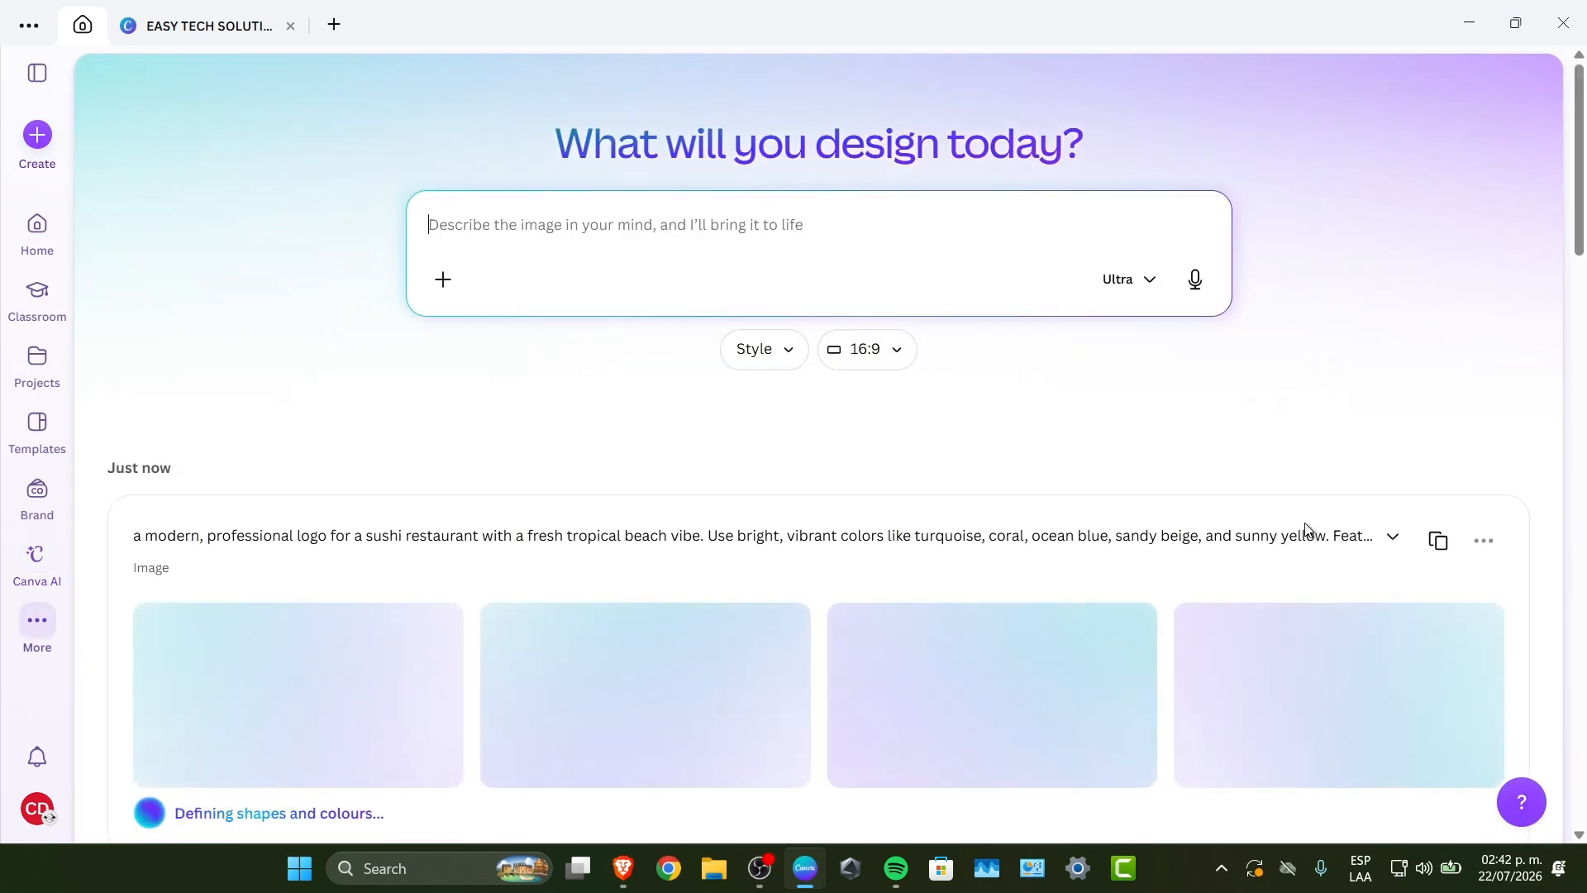
{"action": "scroll", "coordinate": [1304, 525], "scroll_direction": "down", "scroll_amount": 5}
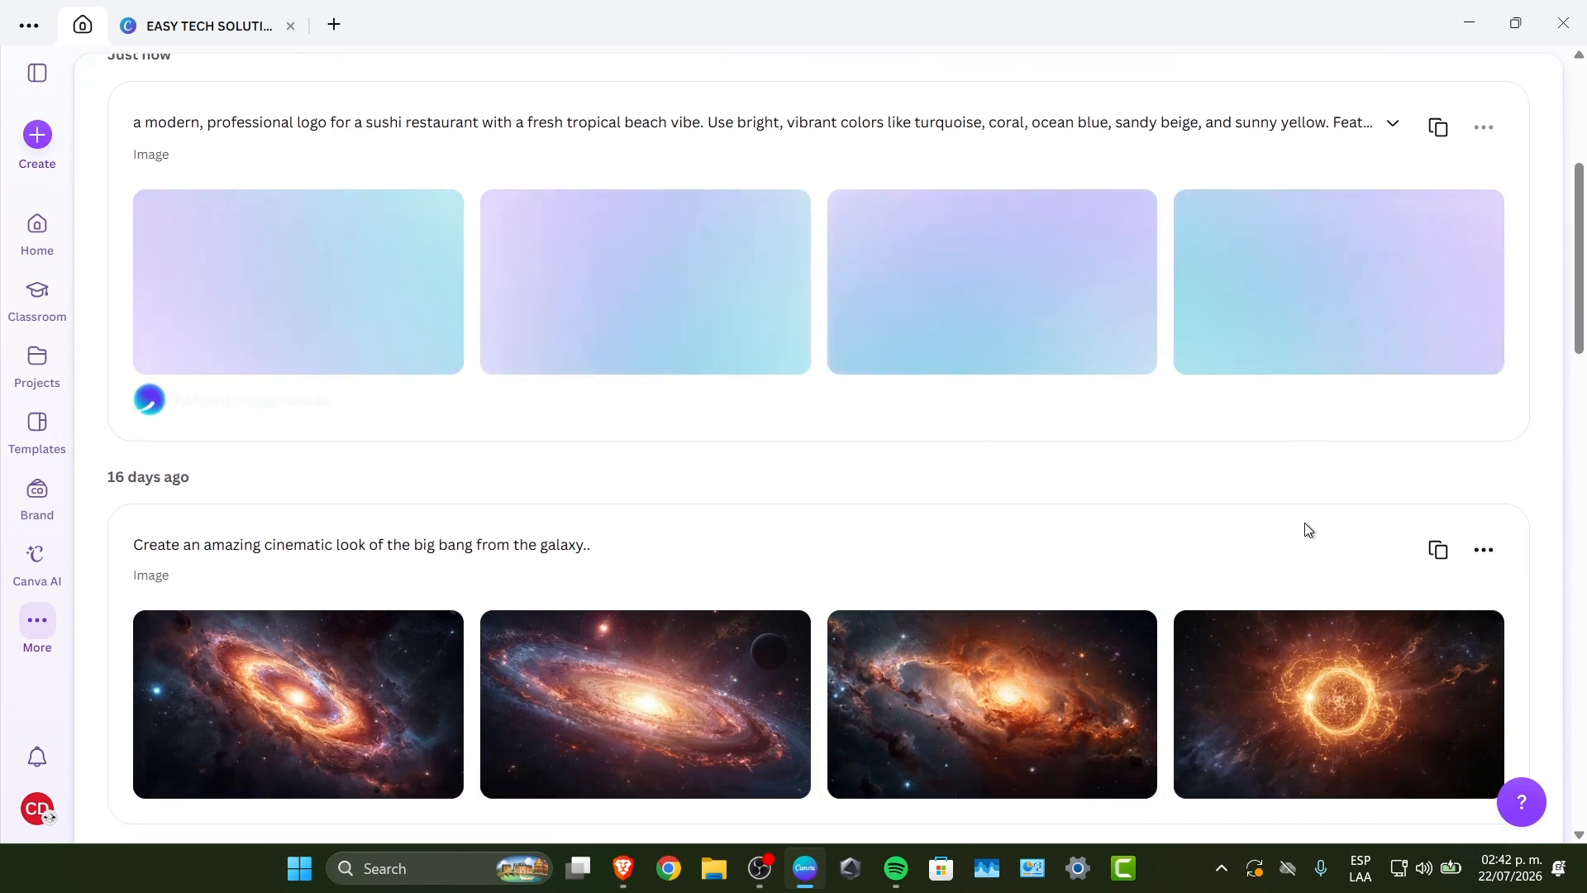
{"action": "scroll", "coordinate": [1304, 523], "scroll_direction": "up", "scroll_amount": 1}
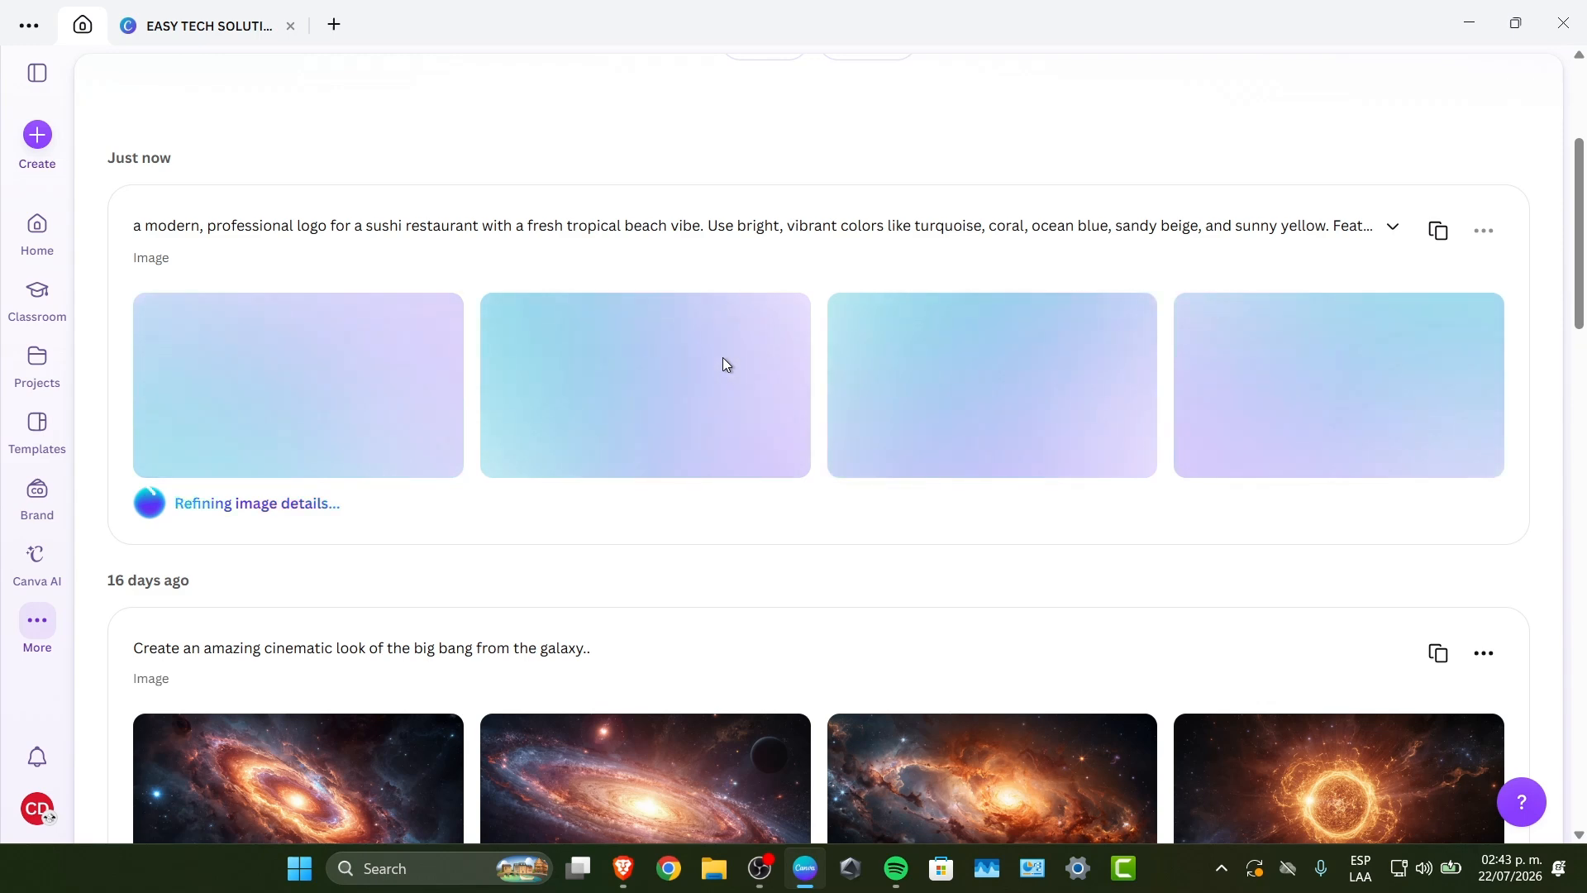
{"action": "scroll", "coordinate": [722, 357], "scroll_direction": "down", "scroll_amount": 8}
{"action": "scroll", "coordinate": [672, 538], "scroll_direction": "up", "scroll_amount": 8}
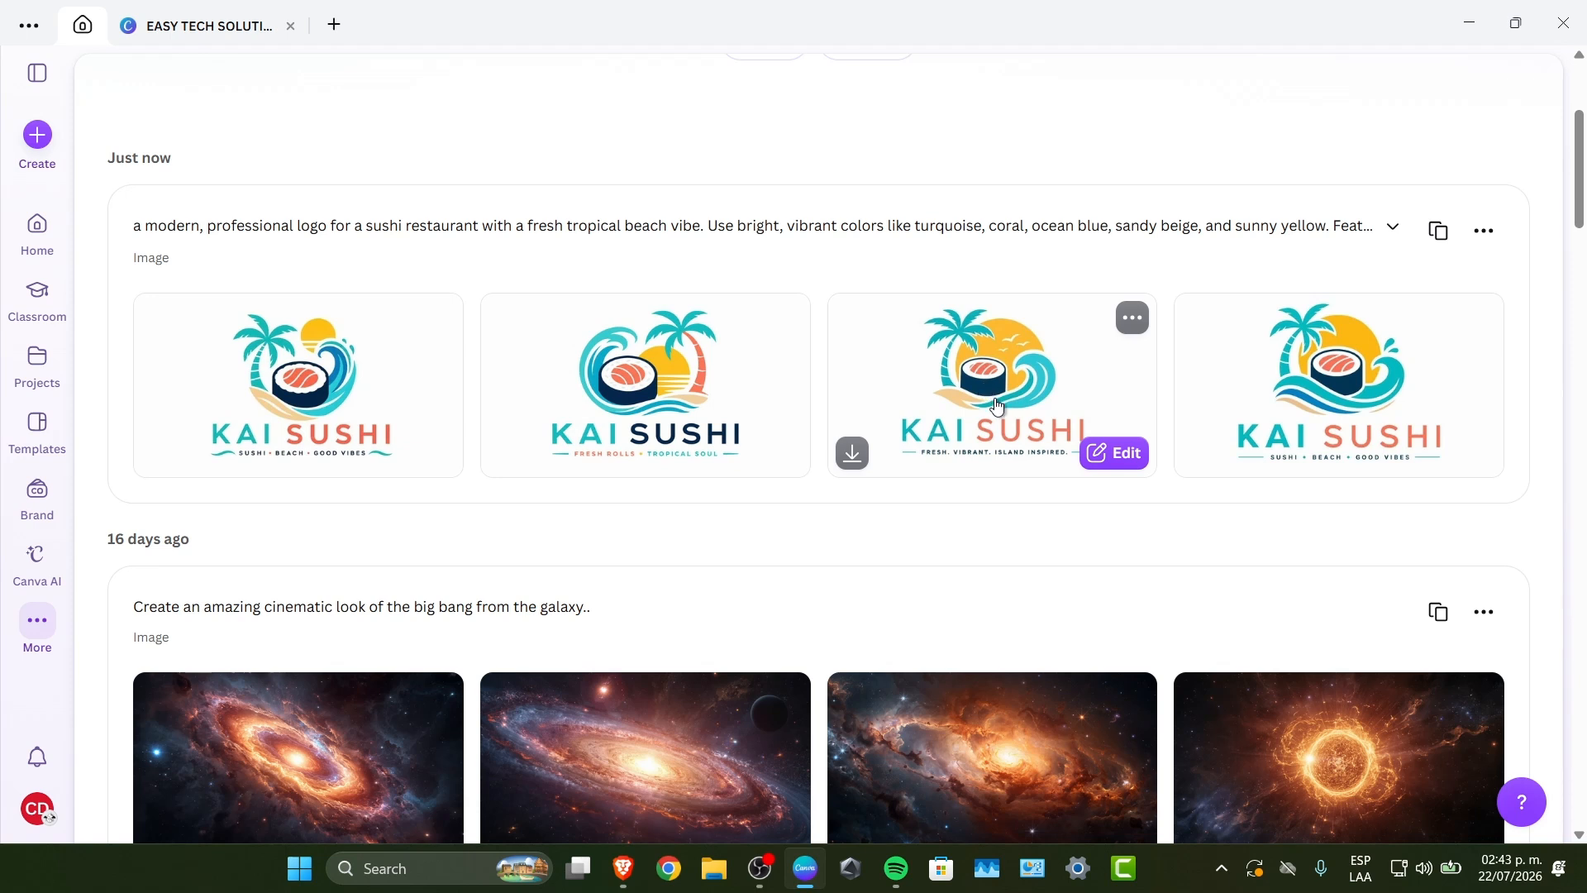
Step: Open the first generated Kai Sushi logo in the editor as a new design
{"action": "left_click", "coordinate": [322, 408]}
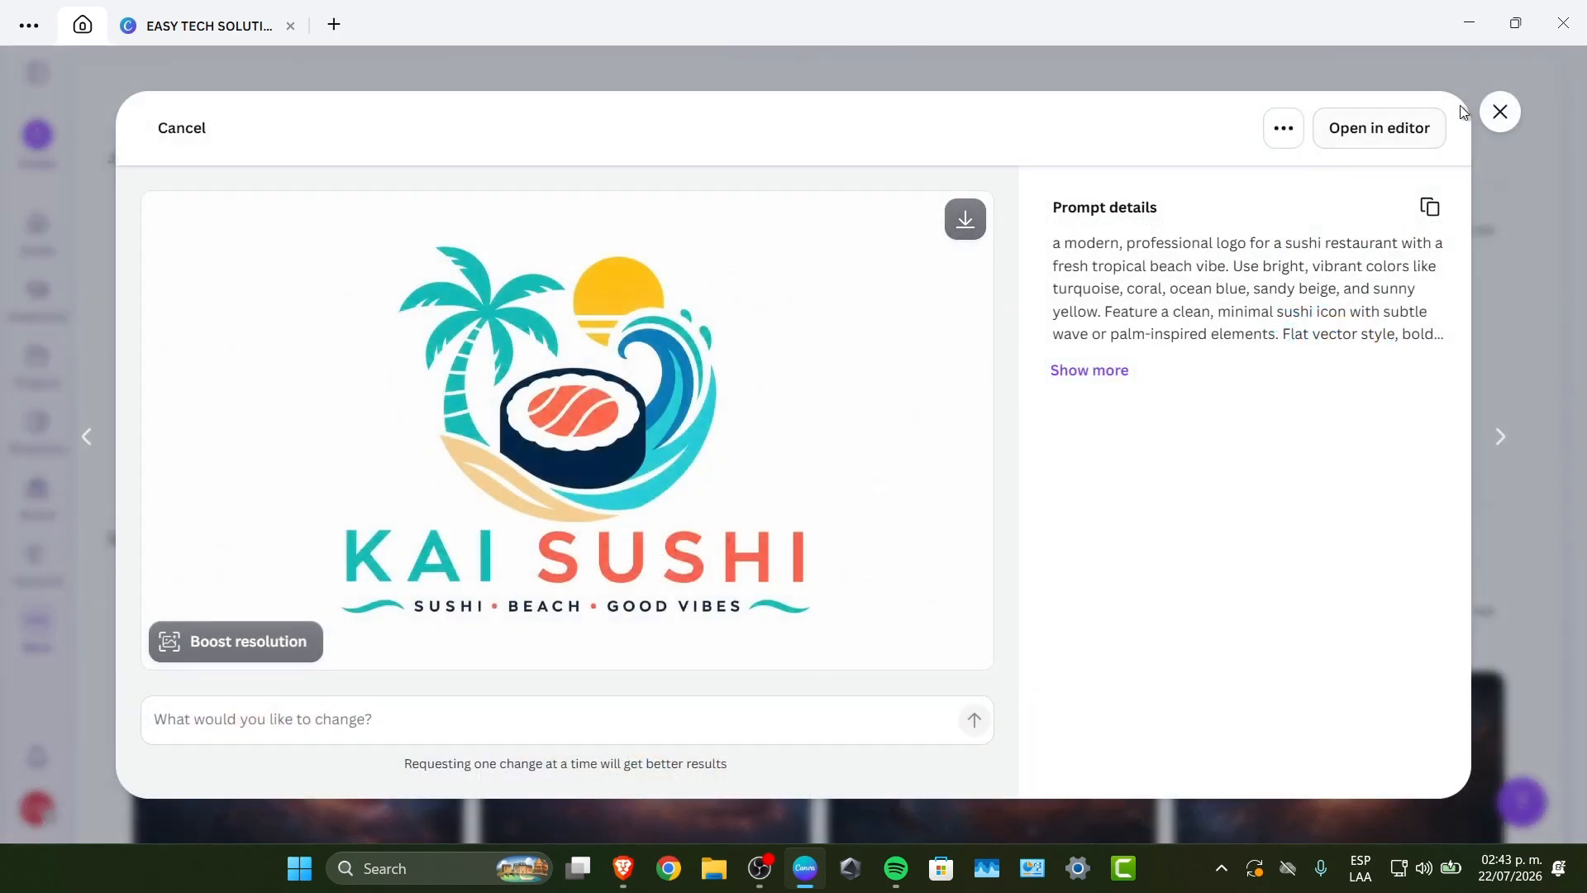
{"action": "left_click", "coordinate": [1415, 138]}
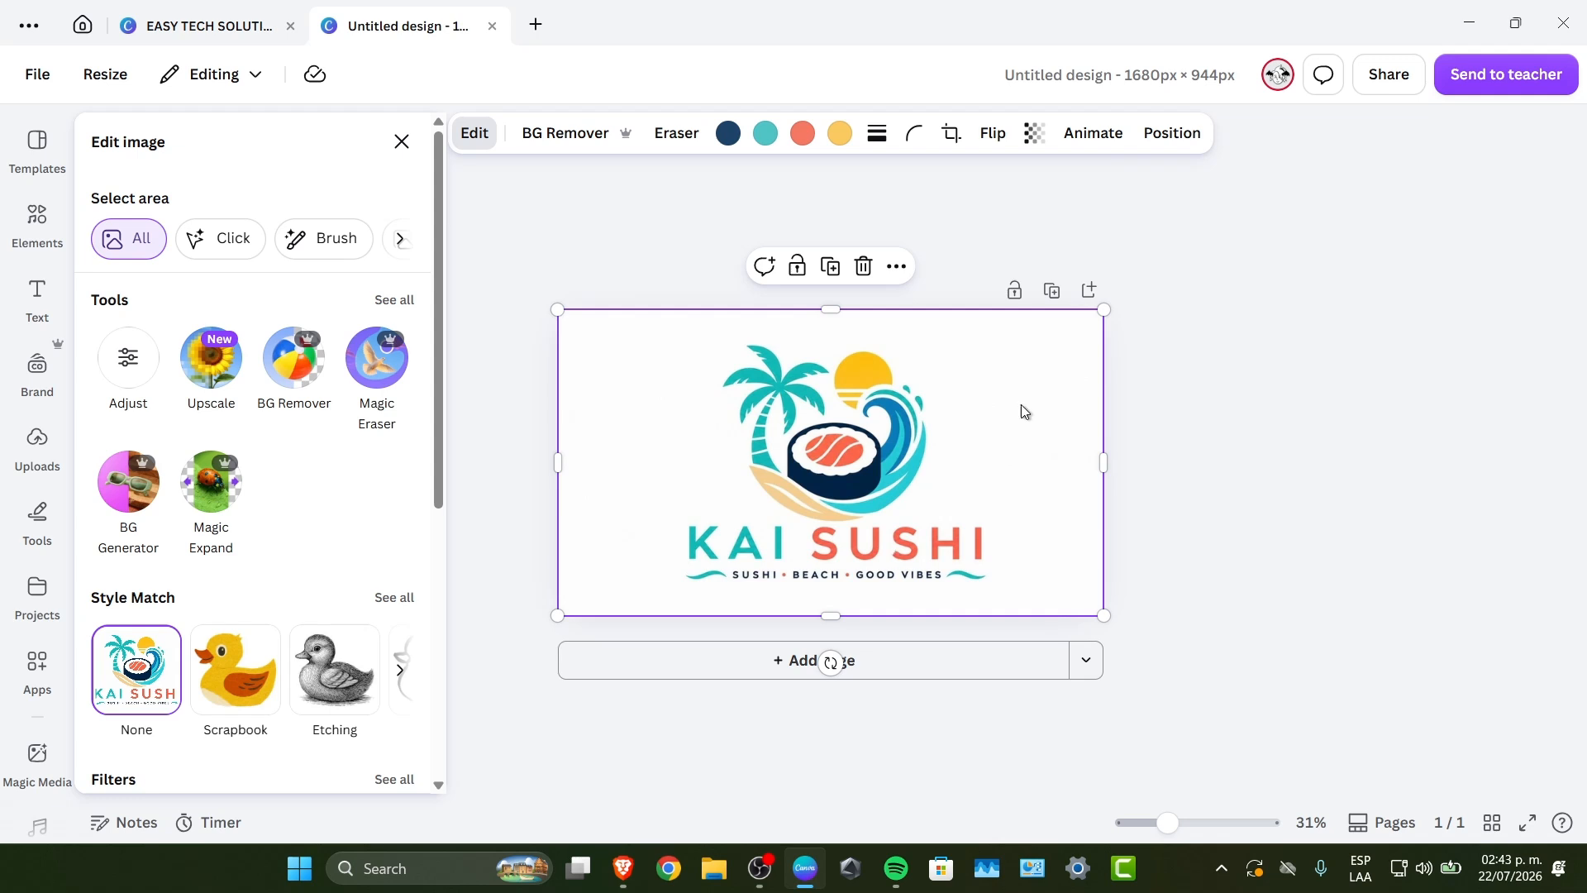
{"action": "left_click", "coordinate": [1020, 404]}
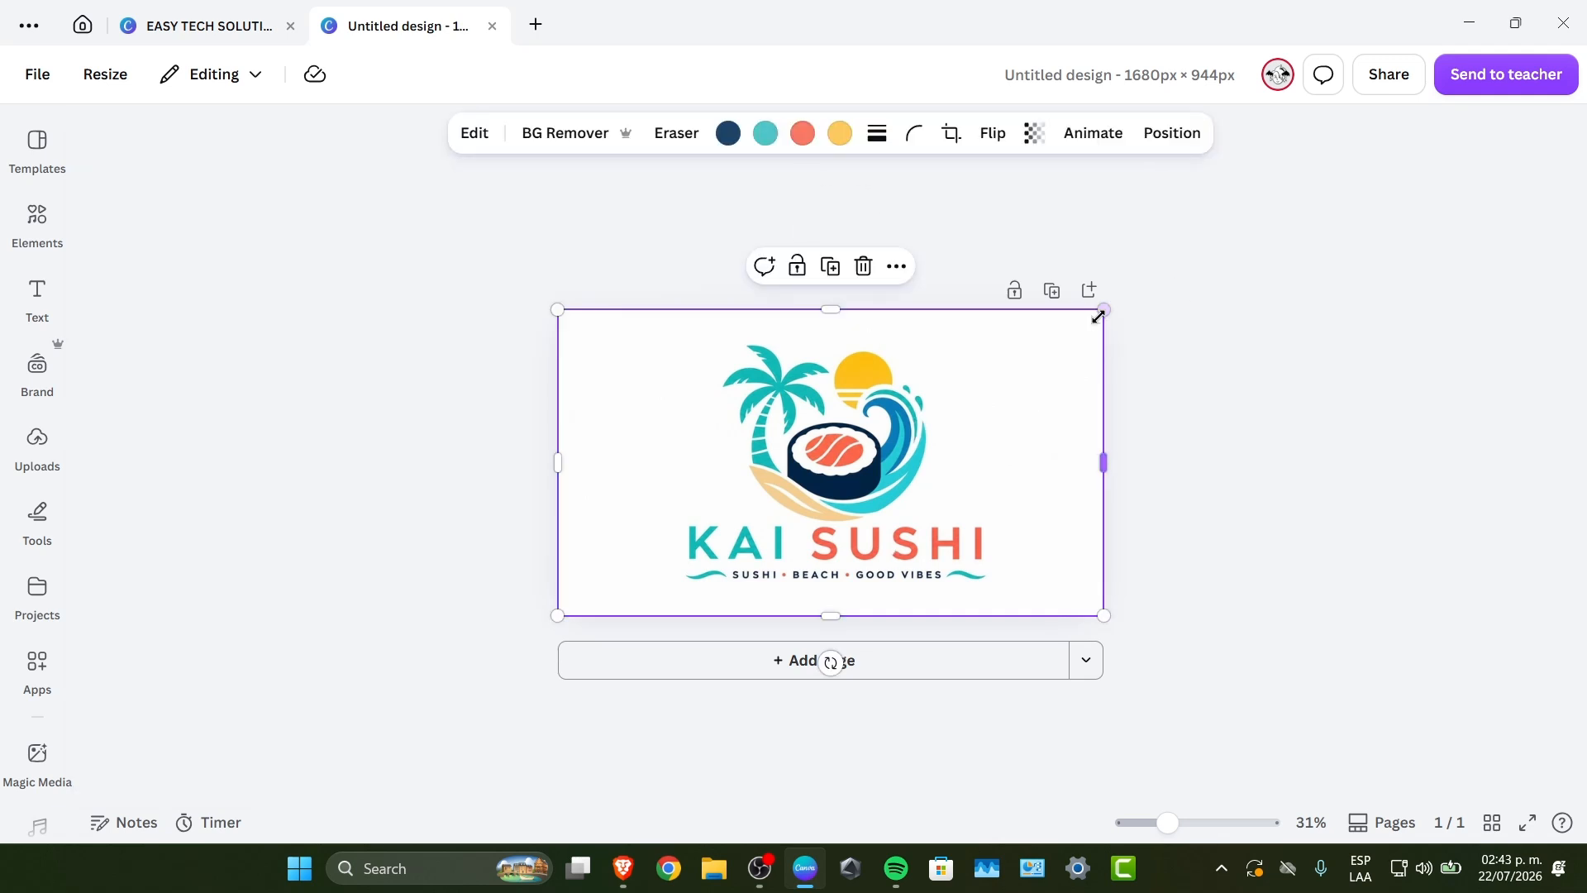
Step: Crop the logo image's upper edge slightly, try the teal "In the Blue" colour as page background, and undo the colour
{"action": "left_click_drag", "start_coordinate": [854, 309], "coordinate": [855, 340]}
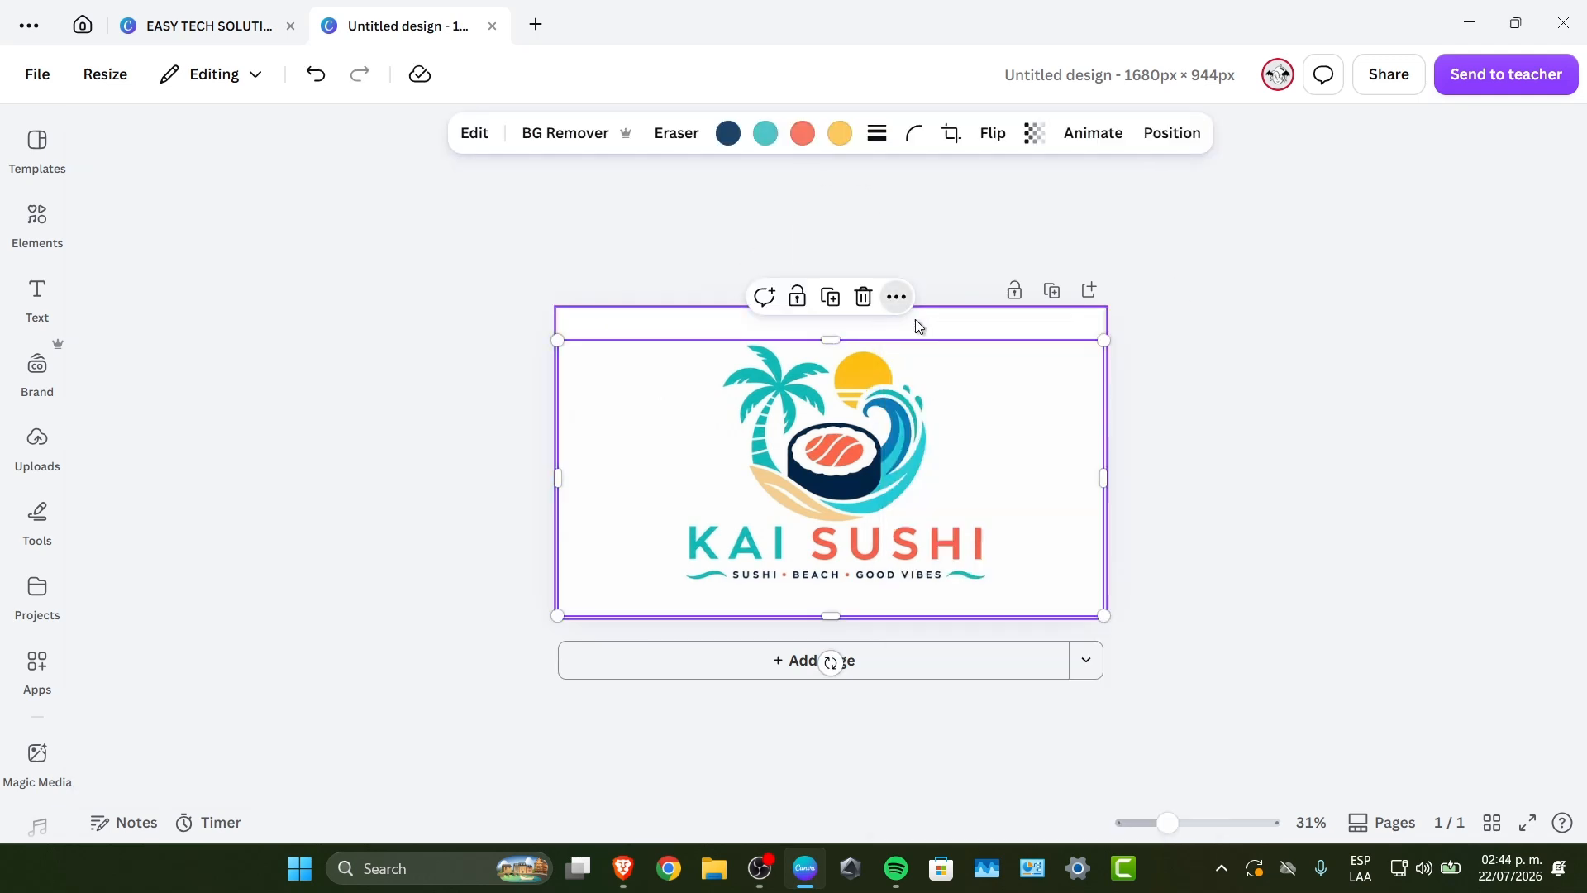
{"action": "left_click", "coordinate": [915, 322]}
{"action": "left_click", "coordinate": [792, 132]}
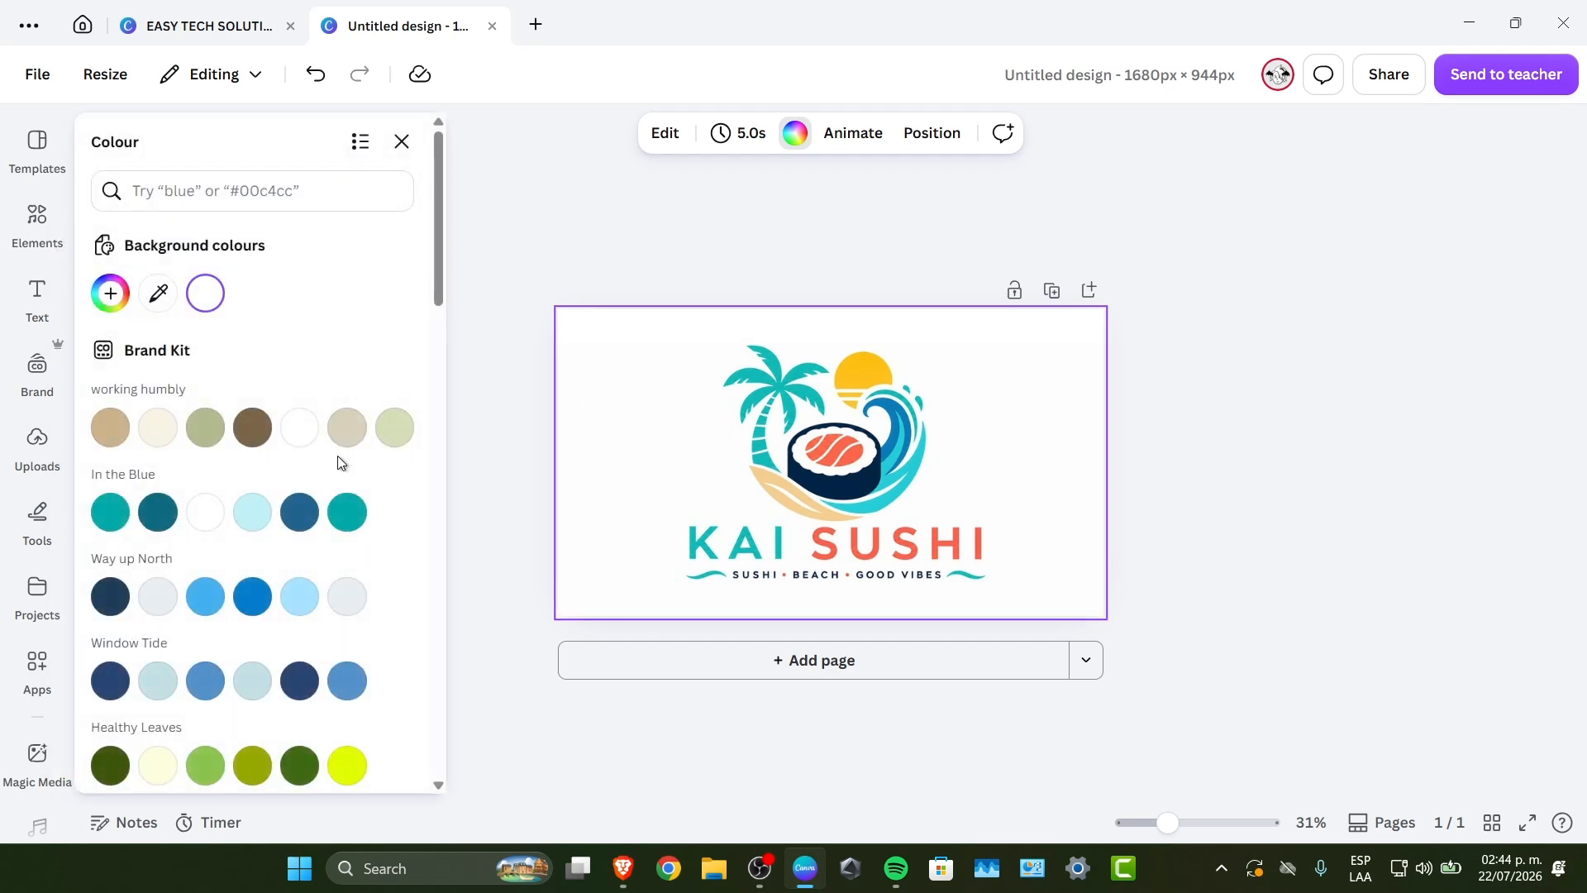
{"action": "left_click", "coordinate": [111, 513]}
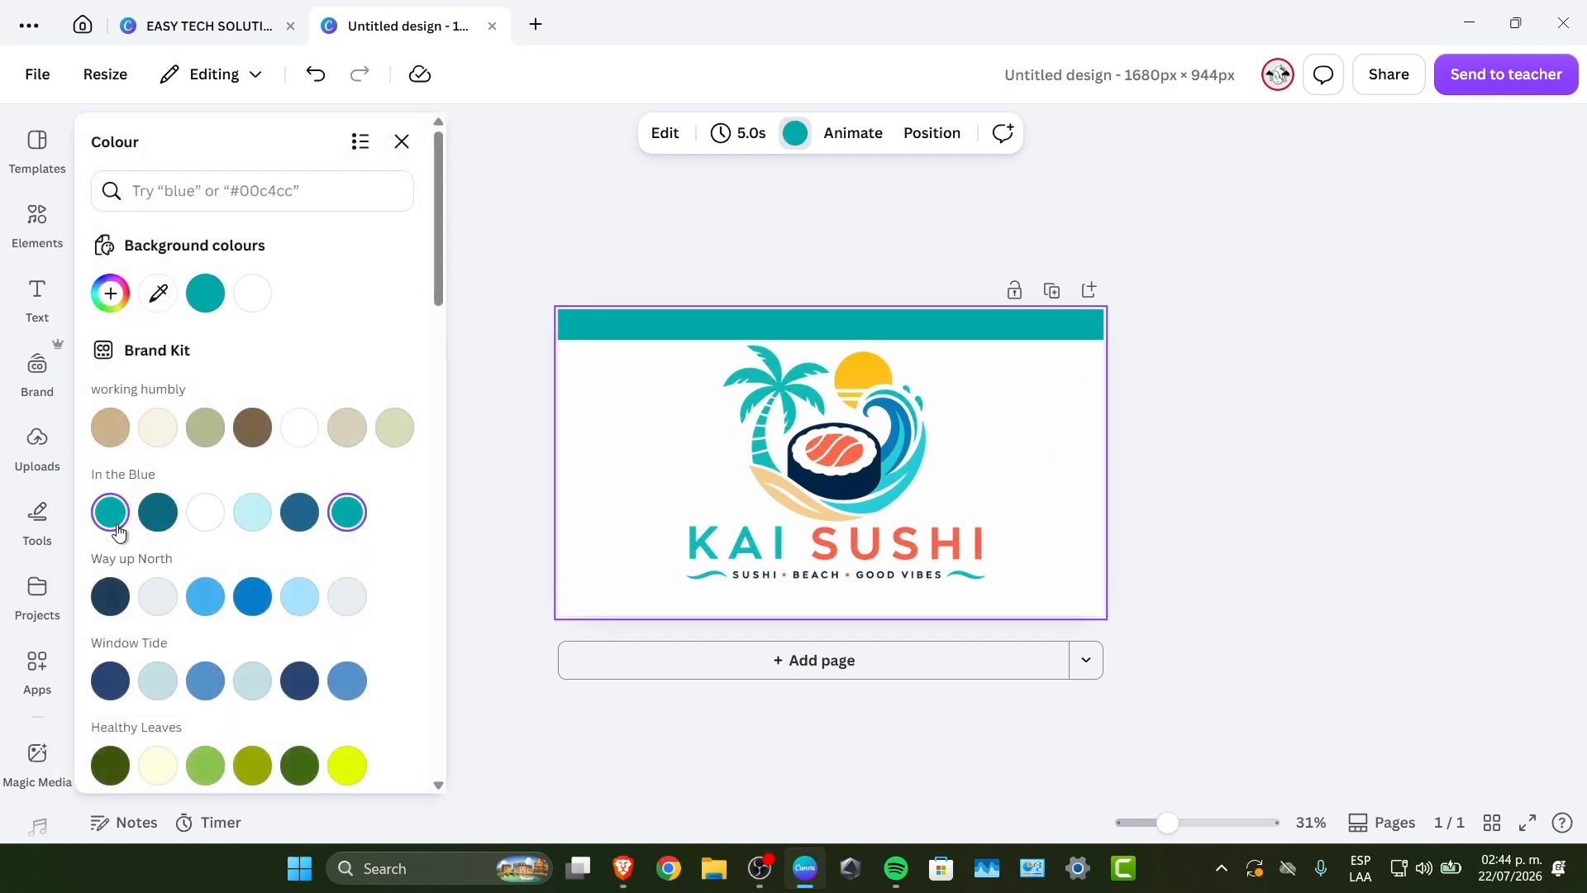
{"action": "key", "text": "ctrl+z"}
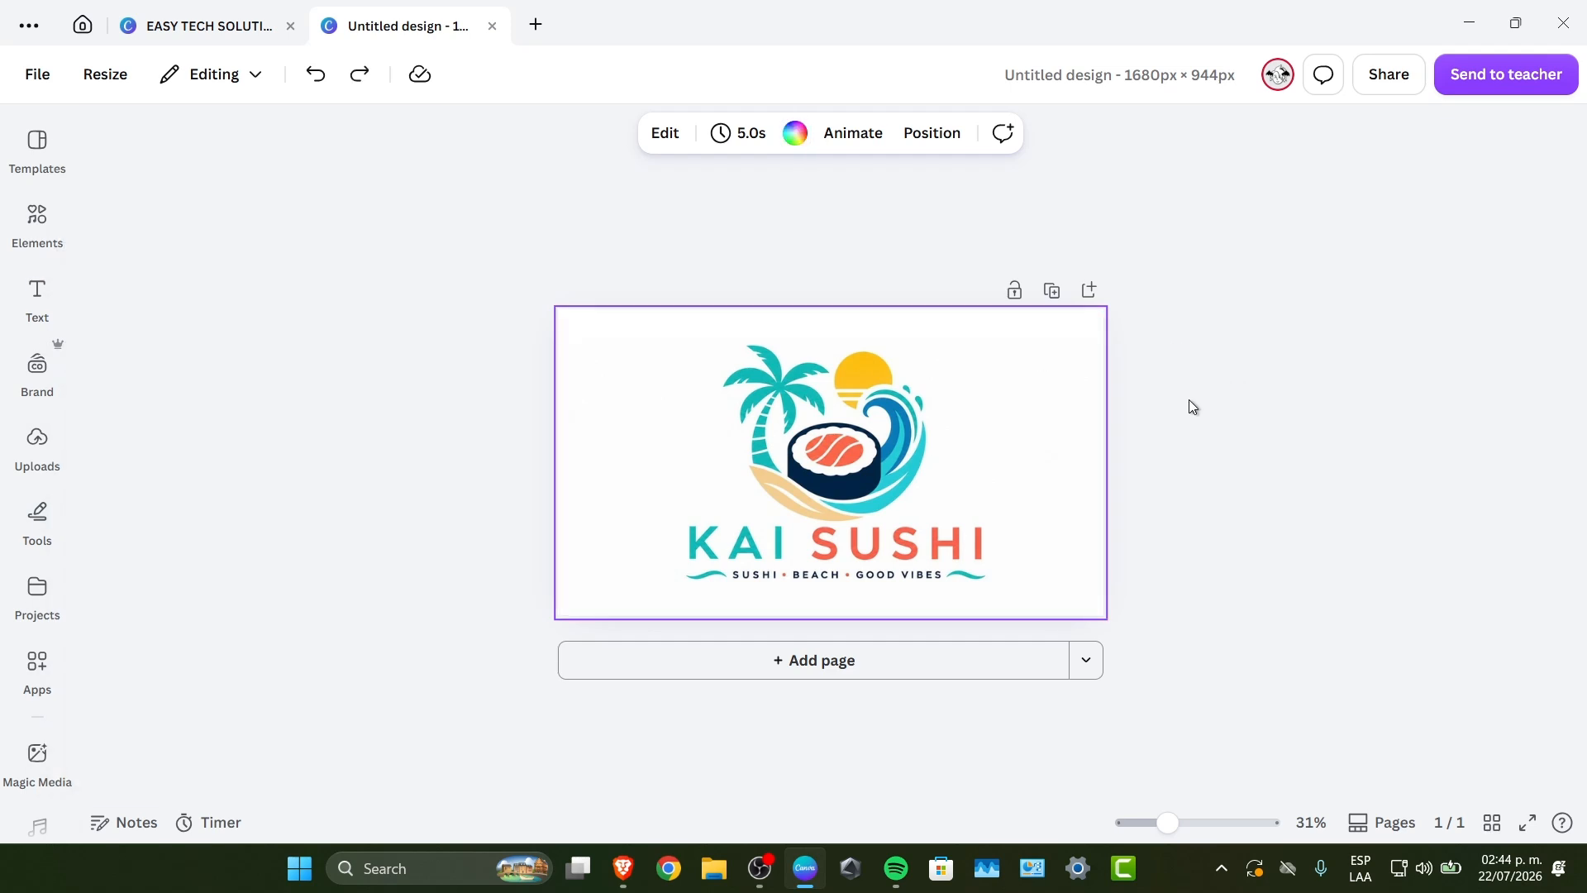
Step: Extend the cropped upper edge of the Kai Sushi image back to the page edge
{"action": "scroll", "coordinate": [1188, 399], "scroll_direction": "up", "scroll_amount": 3}
{"action": "left_click", "coordinate": [1012, 285]}
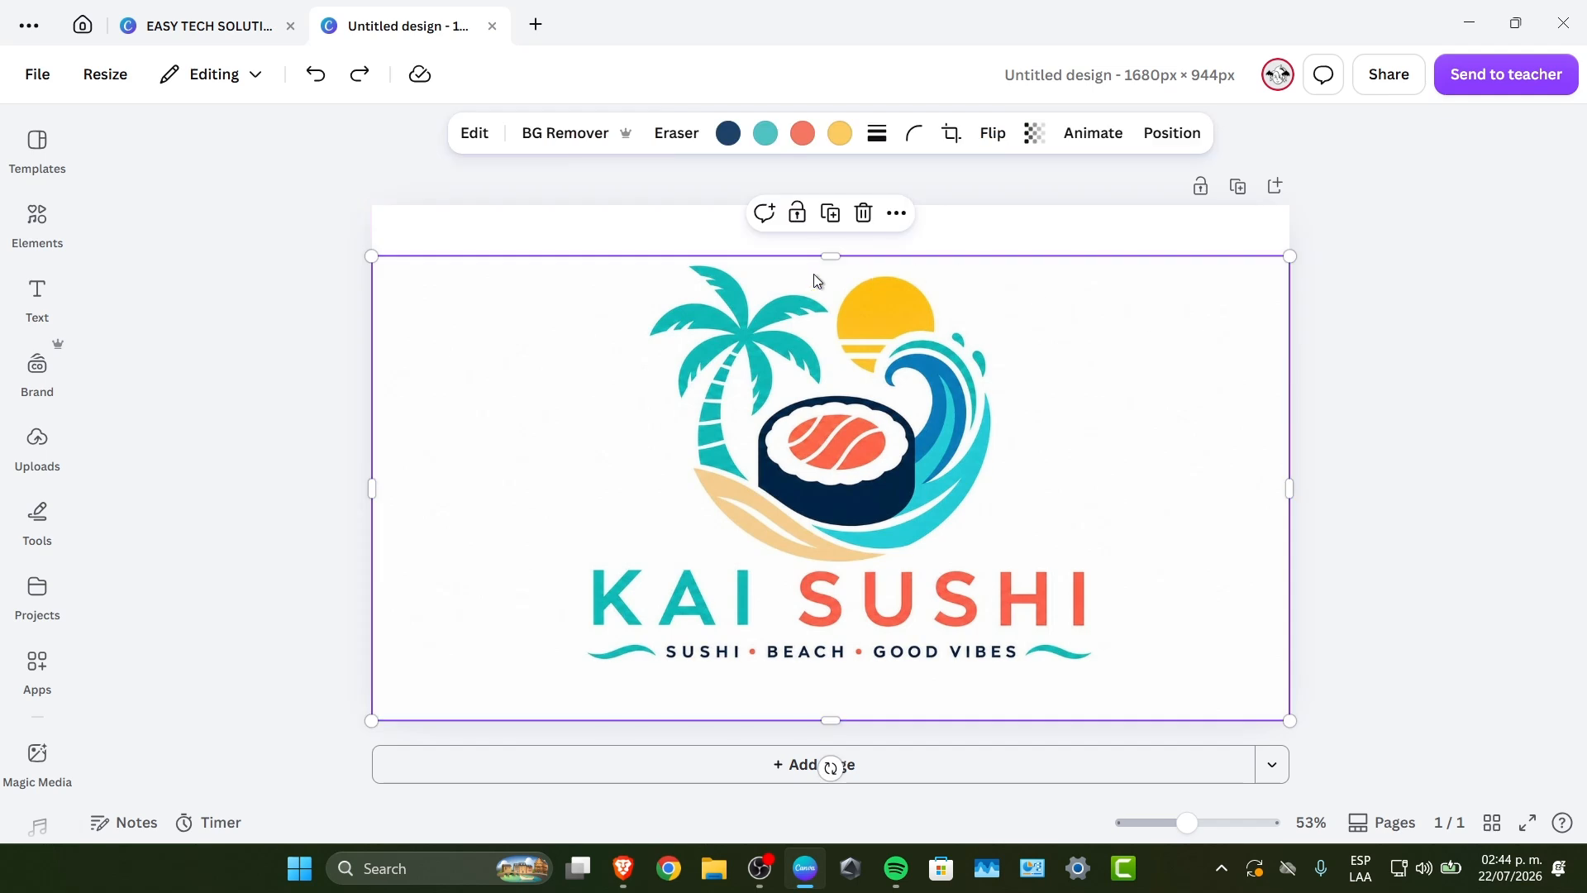
{"action": "left_click_drag", "start_coordinate": [820, 261], "coordinate": [825, 205]}
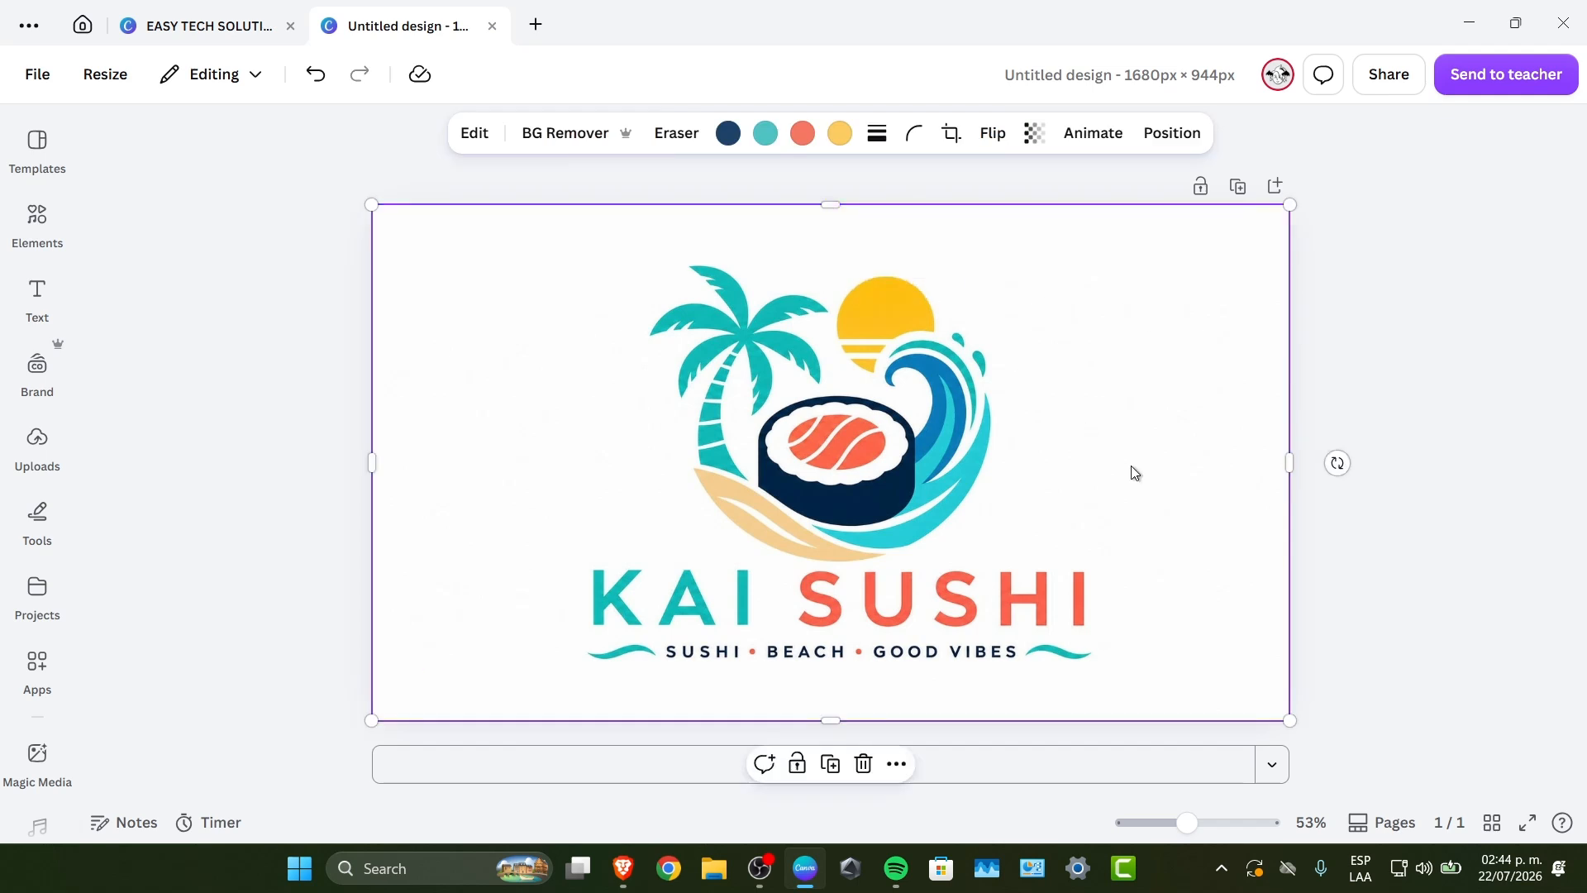
{"action": "scroll", "coordinate": [1135, 472], "scroll_direction": "down", "scroll_amount": 3}
{"action": "scroll", "coordinate": [1135, 473], "scroll_direction": "up", "scroll_amount": 2}
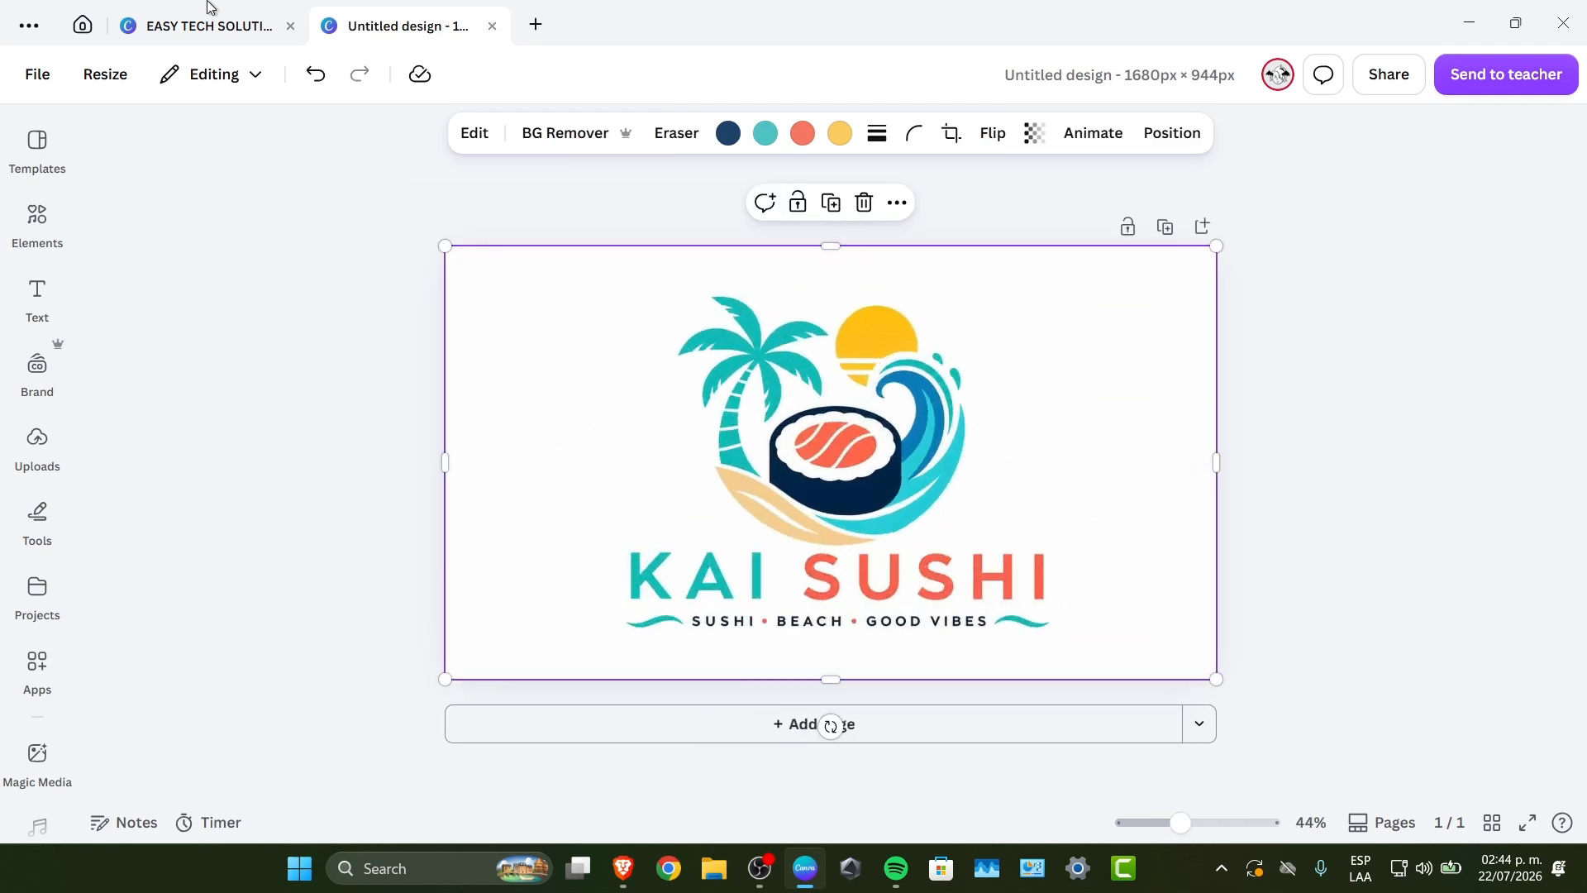
Step: Compare the Easytech logo on page 3 of the EASY TECH SOLUTIONS DAILY design with the Kai Sushi logo design
{"action": "left_click", "coordinate": [230, 34]}
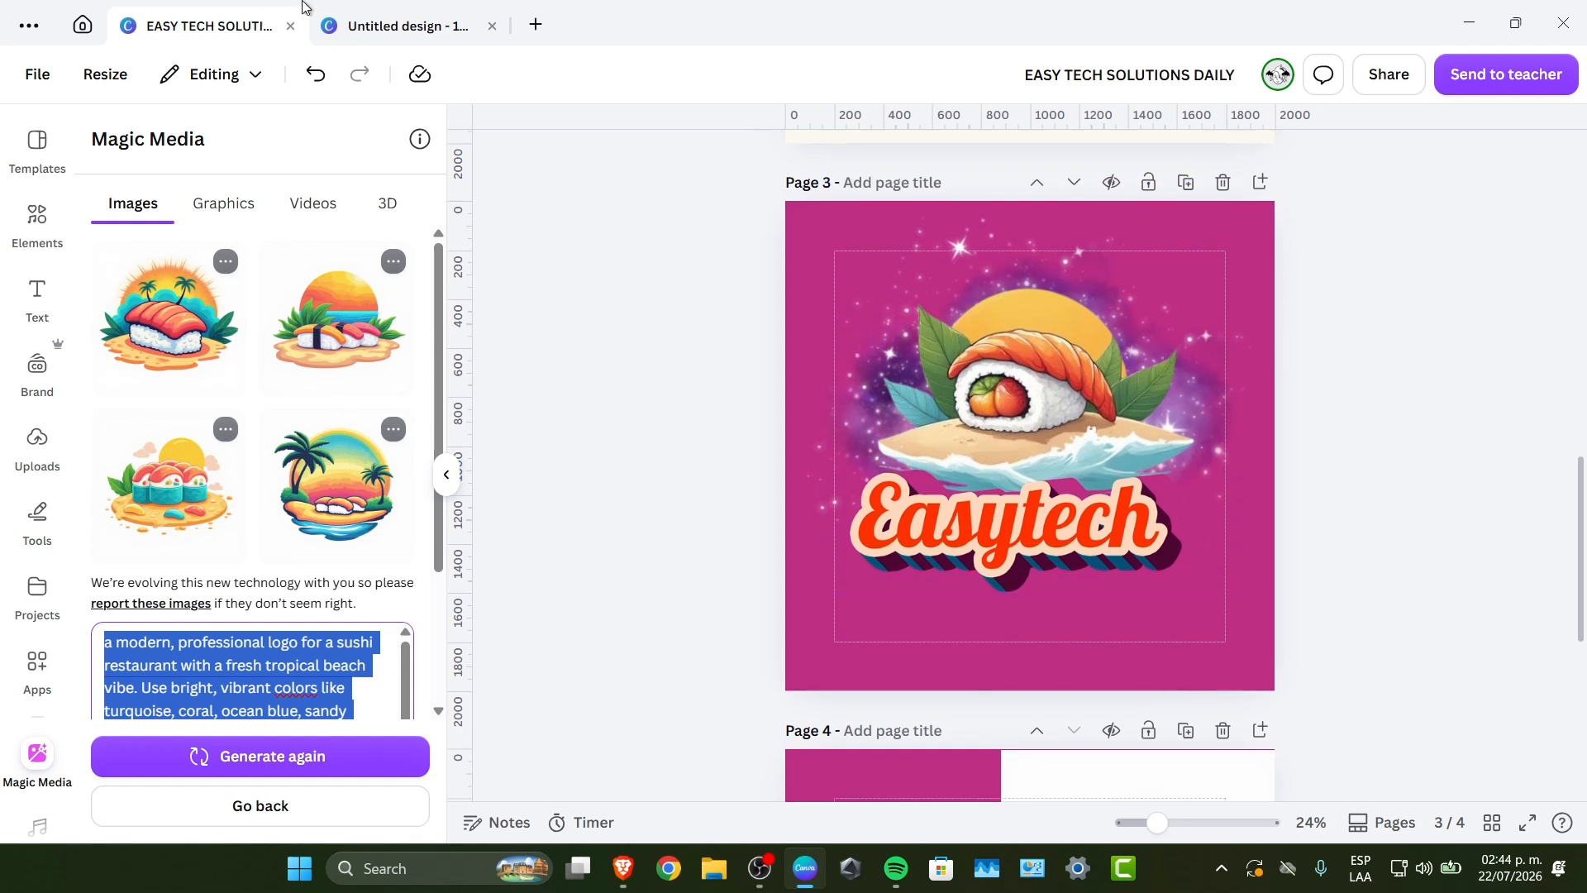
{"action": "left_click", "coordinate": [419, 27]}
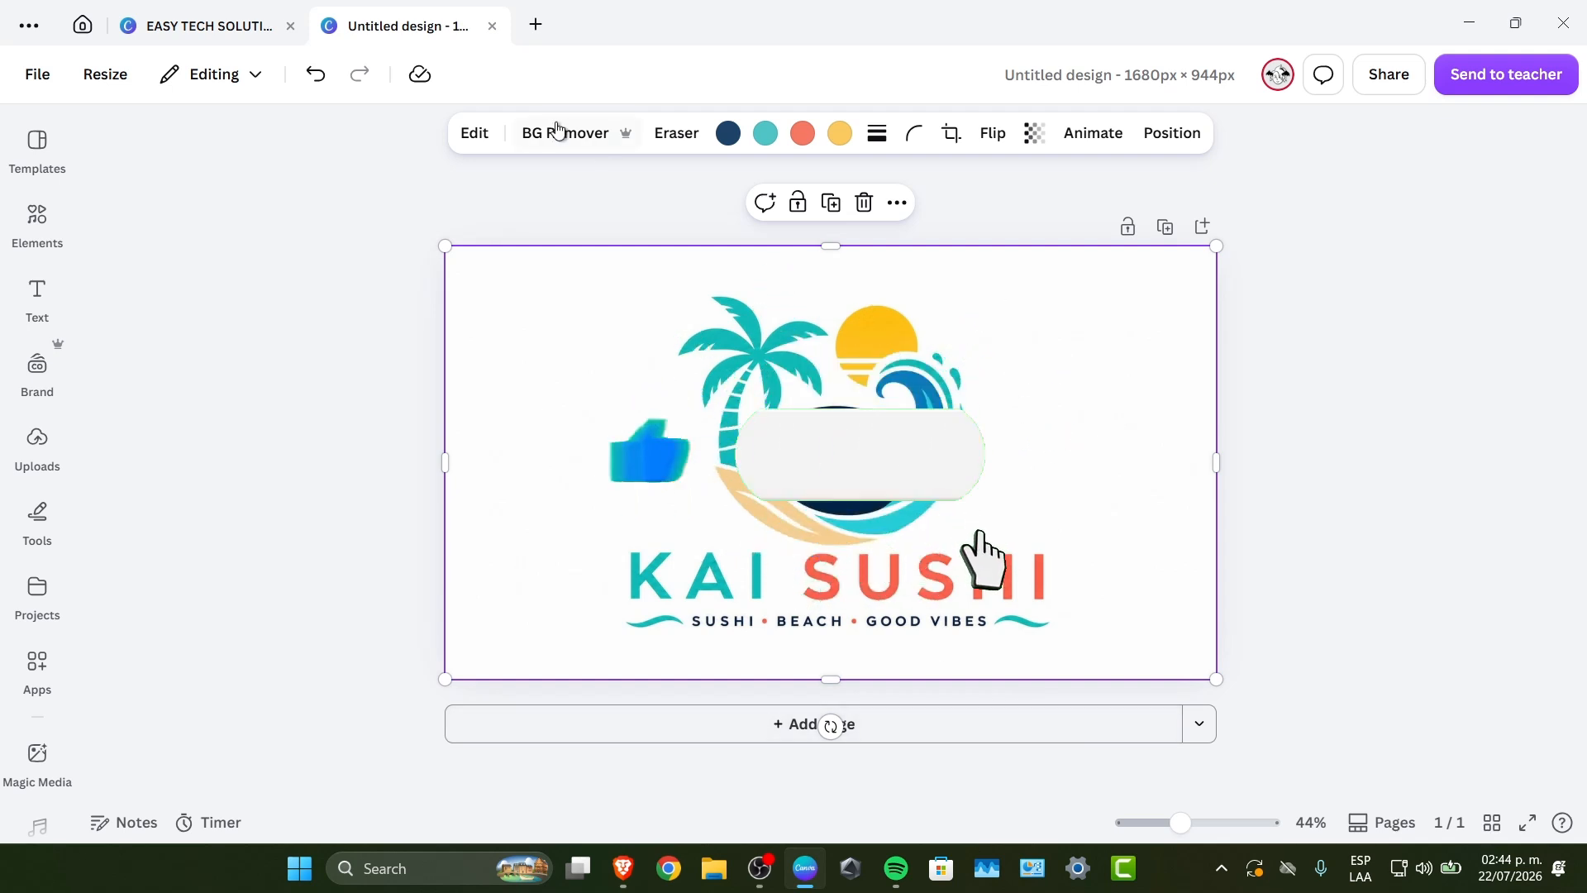
{"action": "mouse_move", "coordinate": [219, 28]}
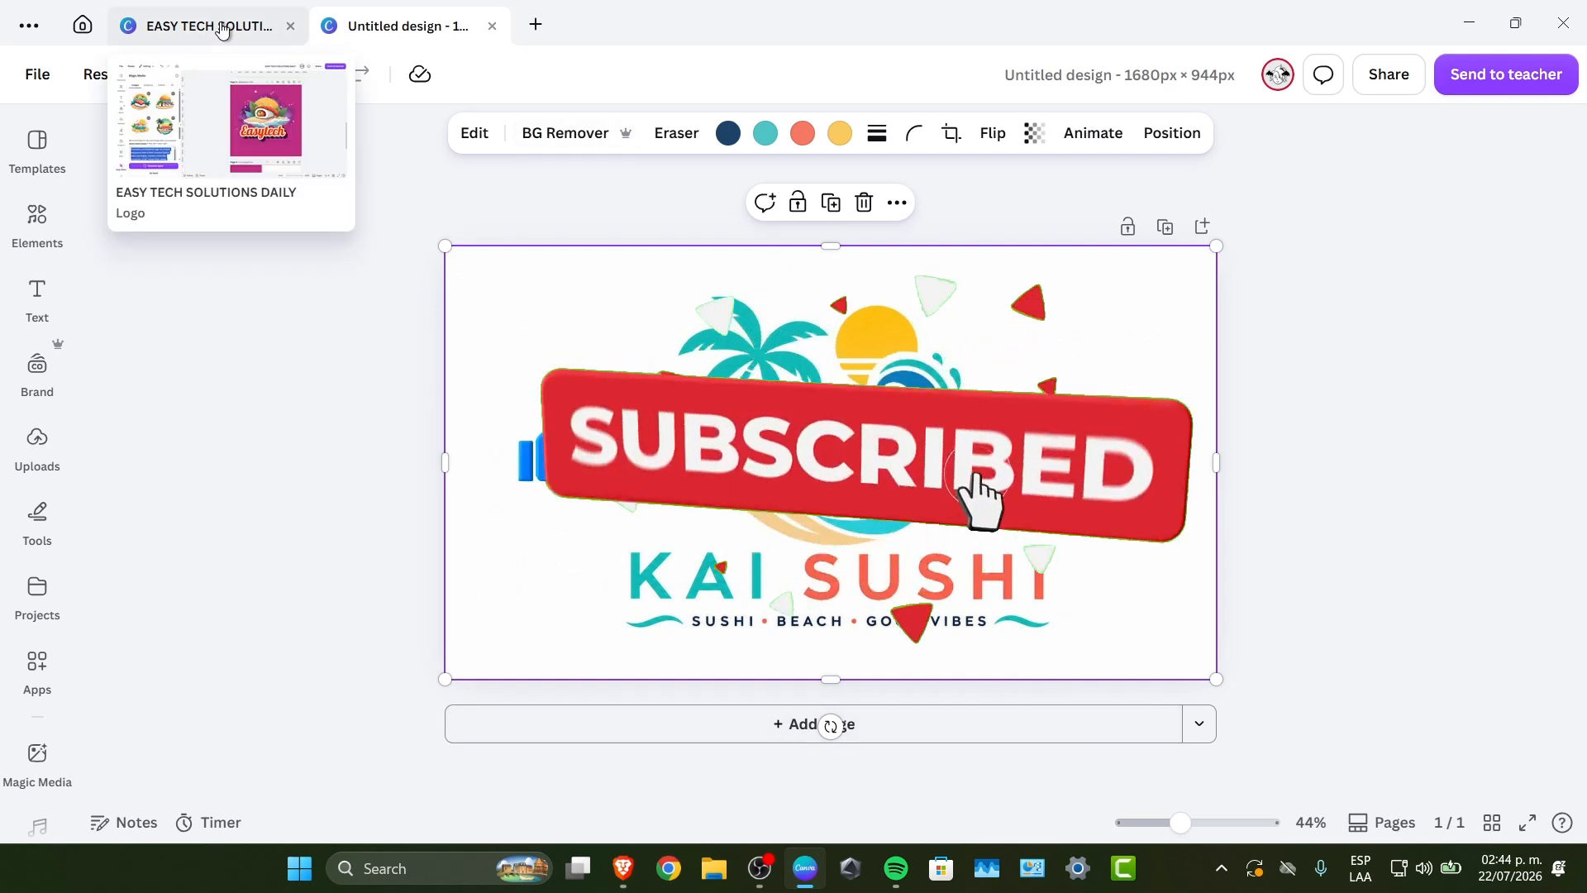